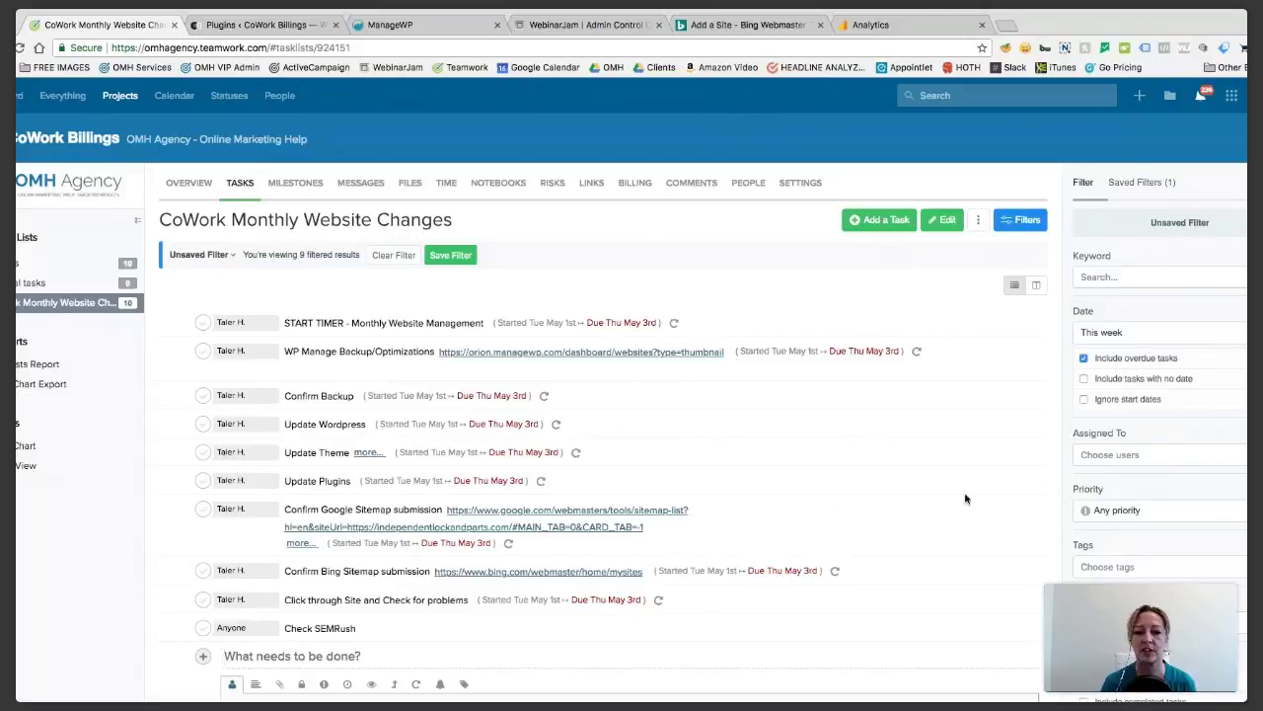
# Review the CoWork Monthly Website Changes task list and the Plugins page of the CoWork Billings site
pyautogui.scroll(-2, 965, 499)
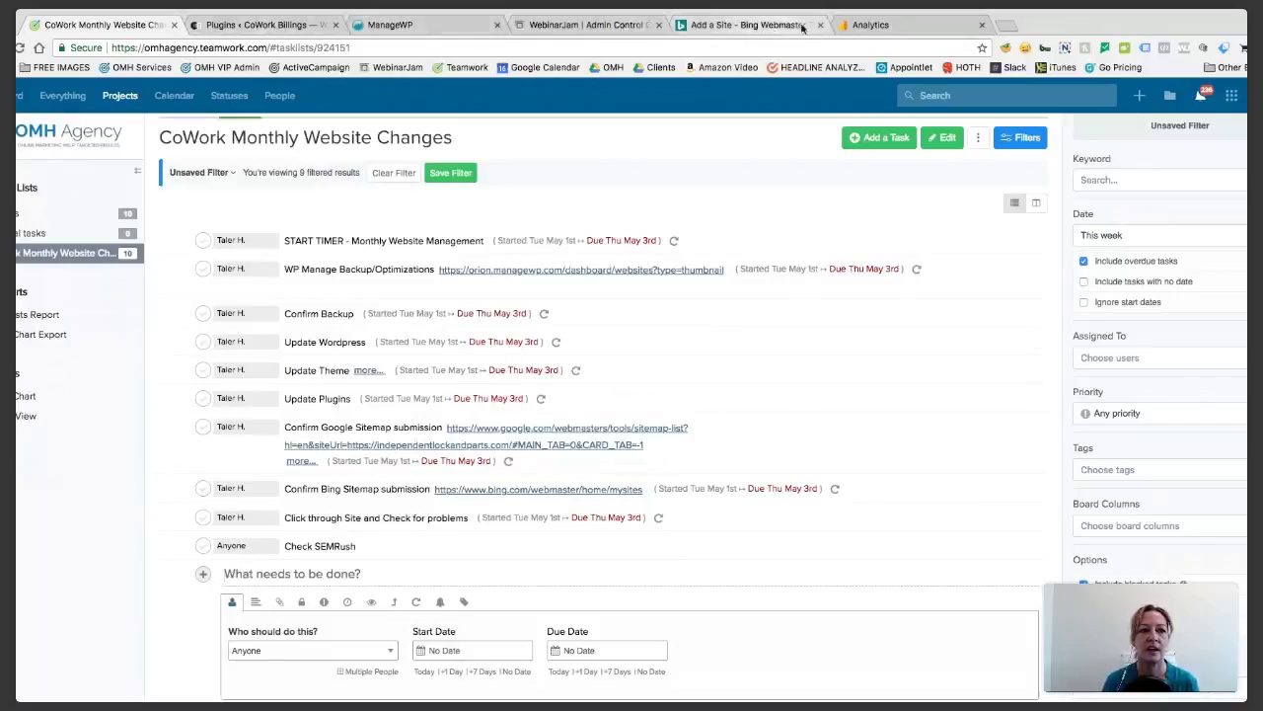
pyautogui.click(264, 25)
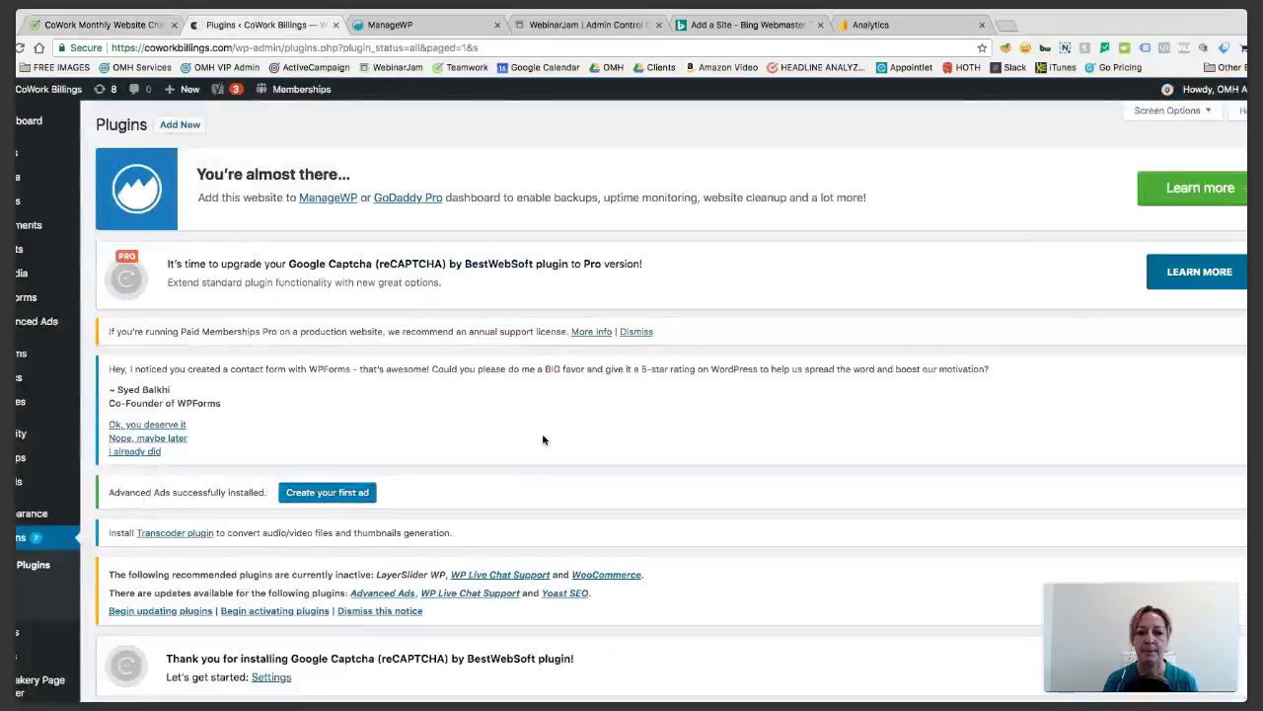
pyautogui.scroll(-2, 543, 439)
pyautogui.scroll(2, 543, 439)
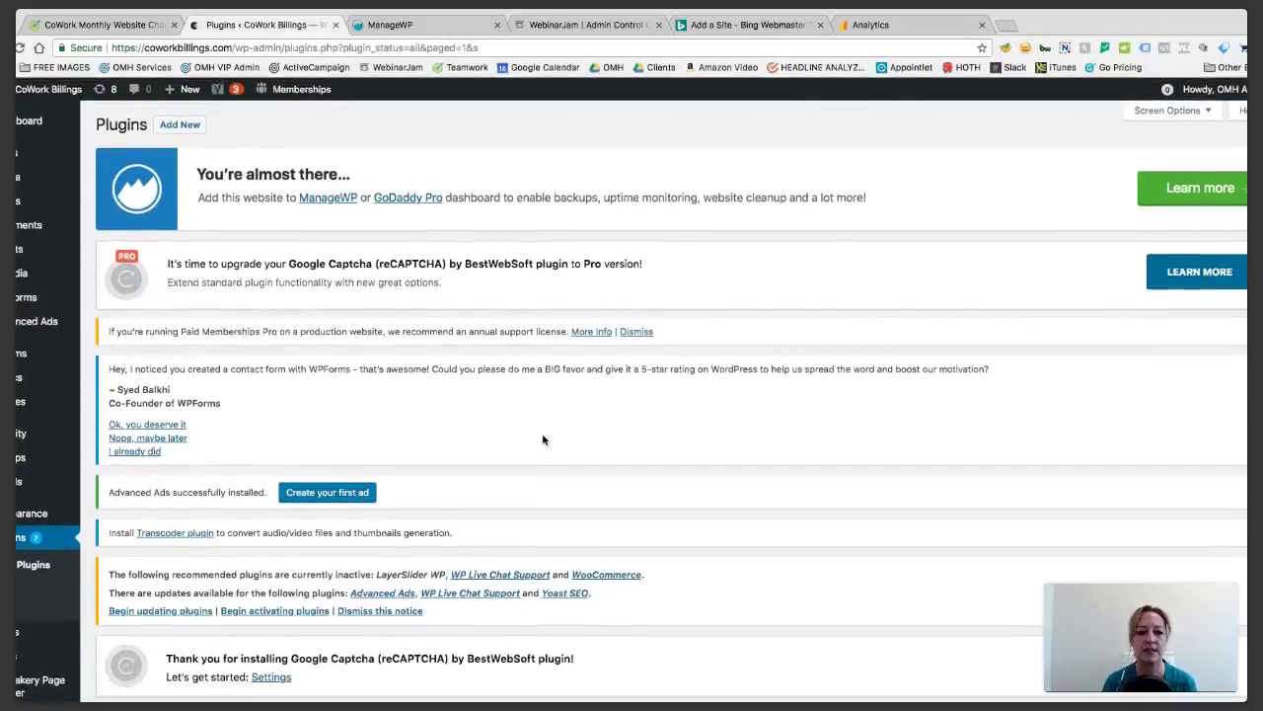
# Visit the live CoWork Billings site from its WordPress admin and highlight "activity" in the page address
pyautogui.moveTo(29, 91)
pyautogui.click(22, 115)
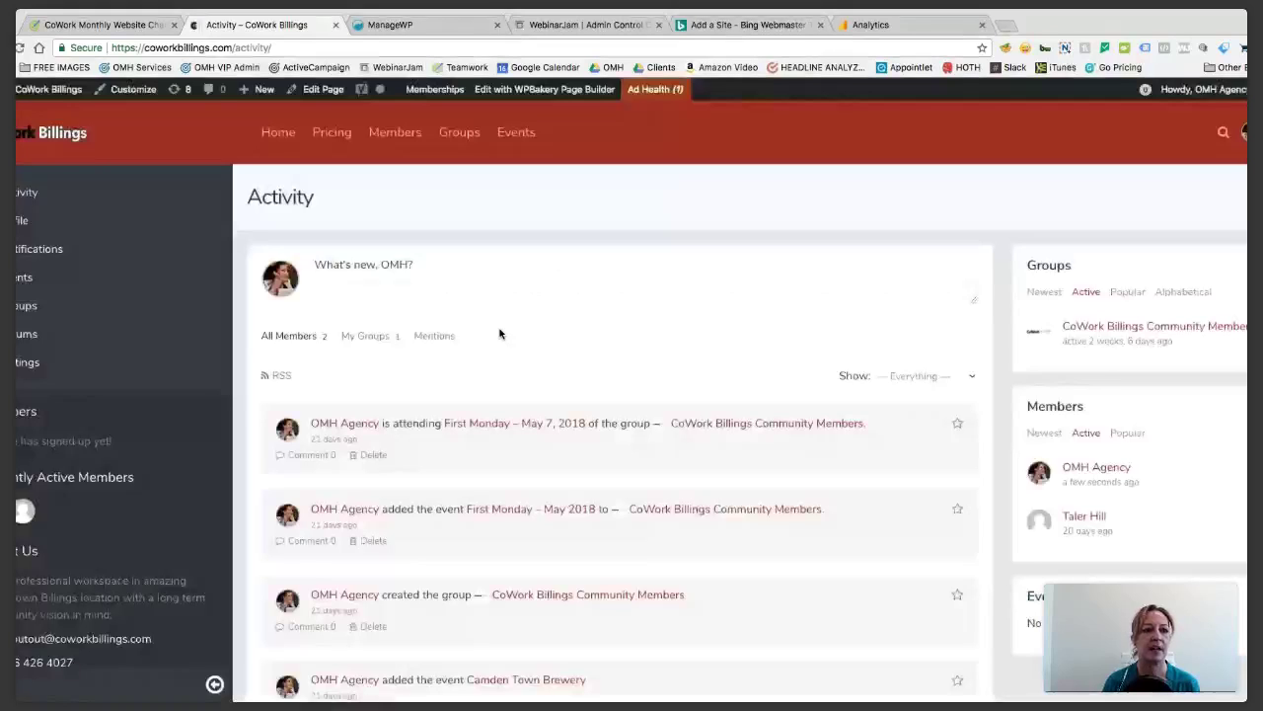
pyautogui.doubleClick(251, 47)
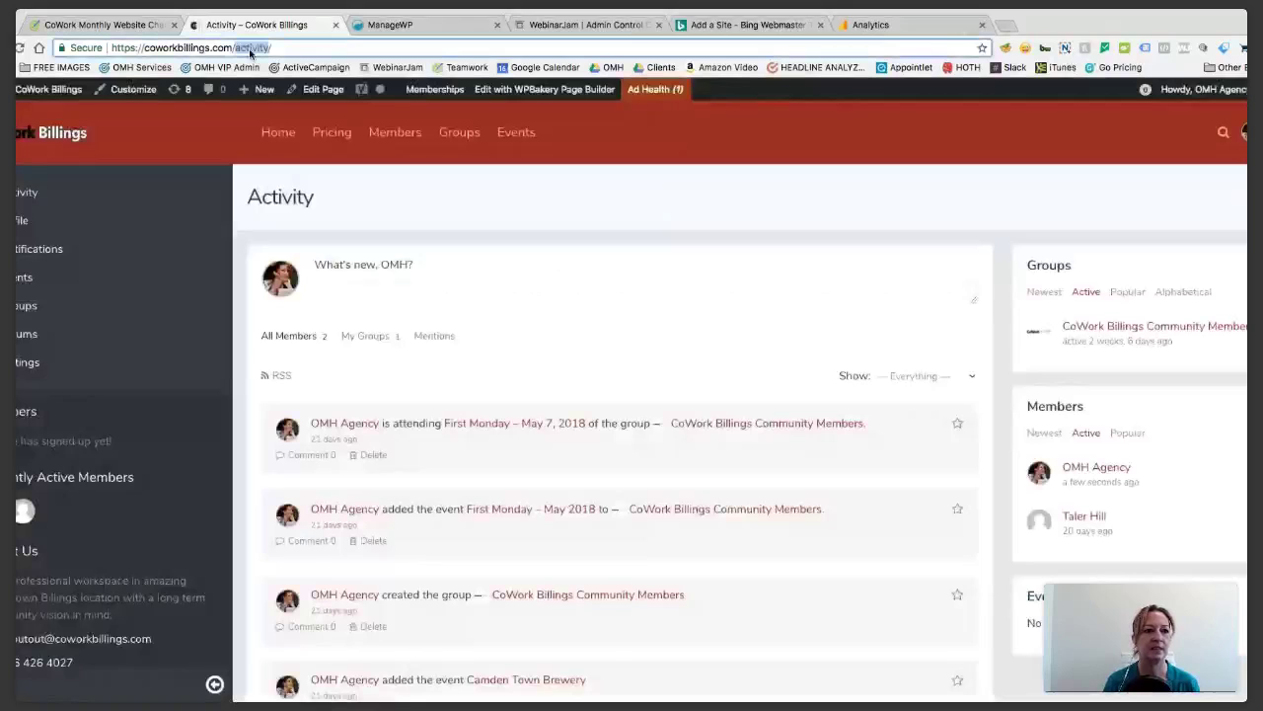
# Return to the CoWork Billings WordPress dashboard and highlight its wp-admin address
pyautogui.moveTo(29, 118)
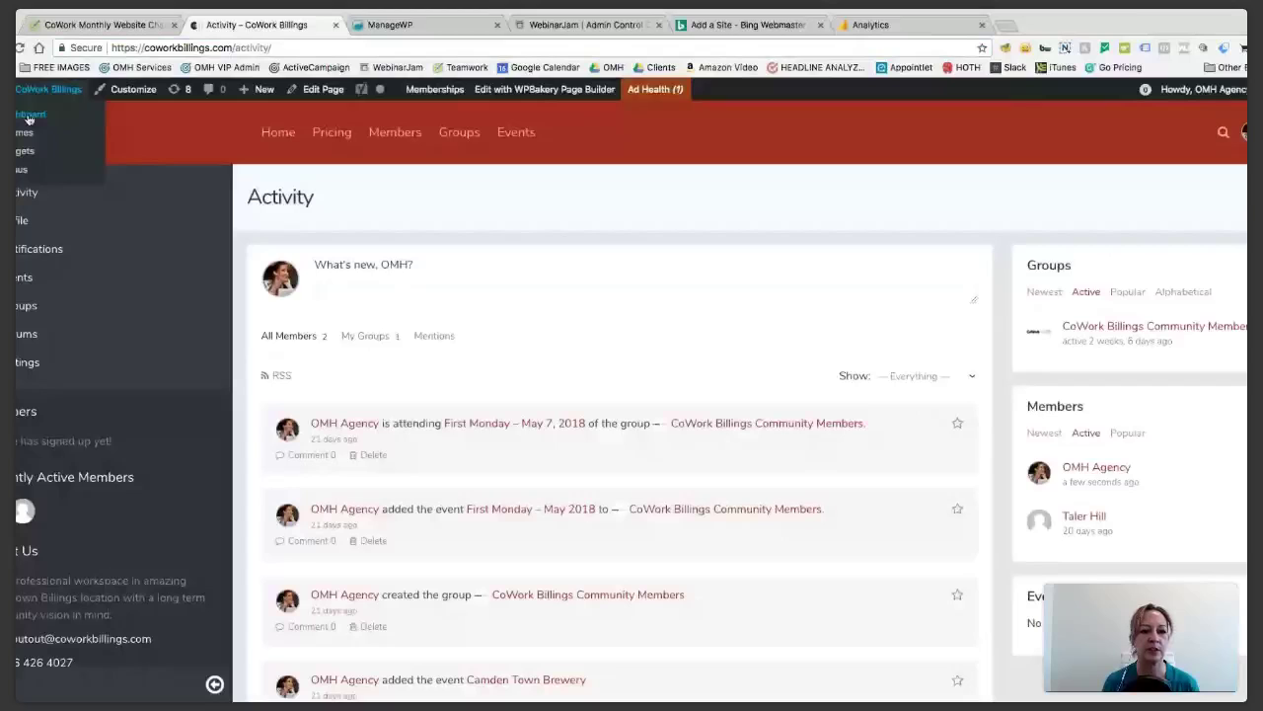
pyautogui.click(29, 115)
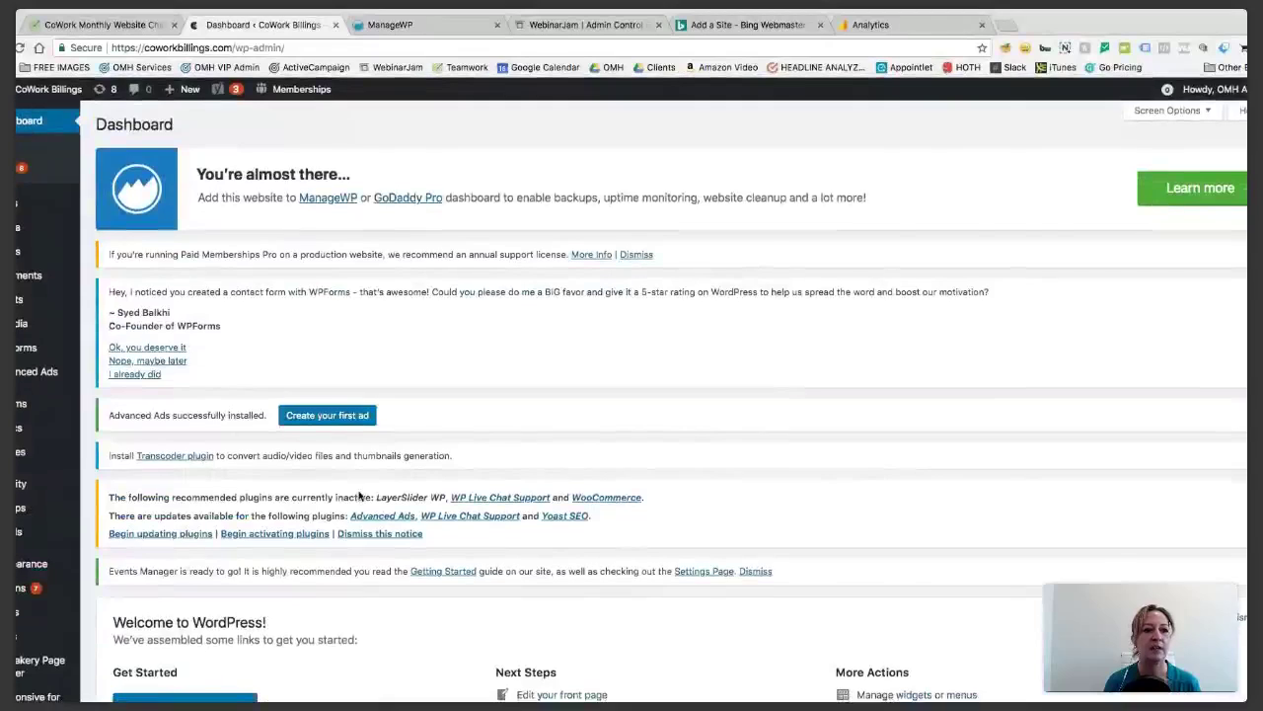
pyautogui.moveTo(113, 48); pyautogui.dragTo(306, 47)
pyautogui.click(153, 48)
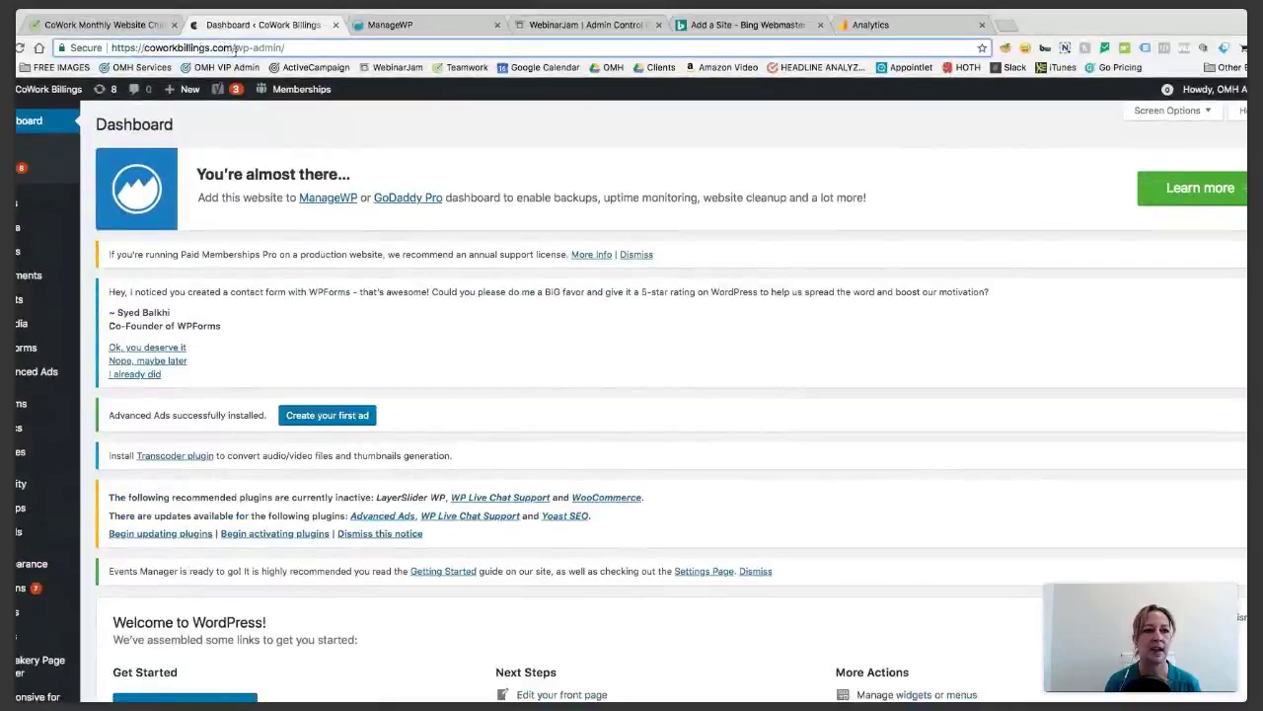
pyautogui.moveTo(234, 48); pyautogui.dragTo(286, 47)
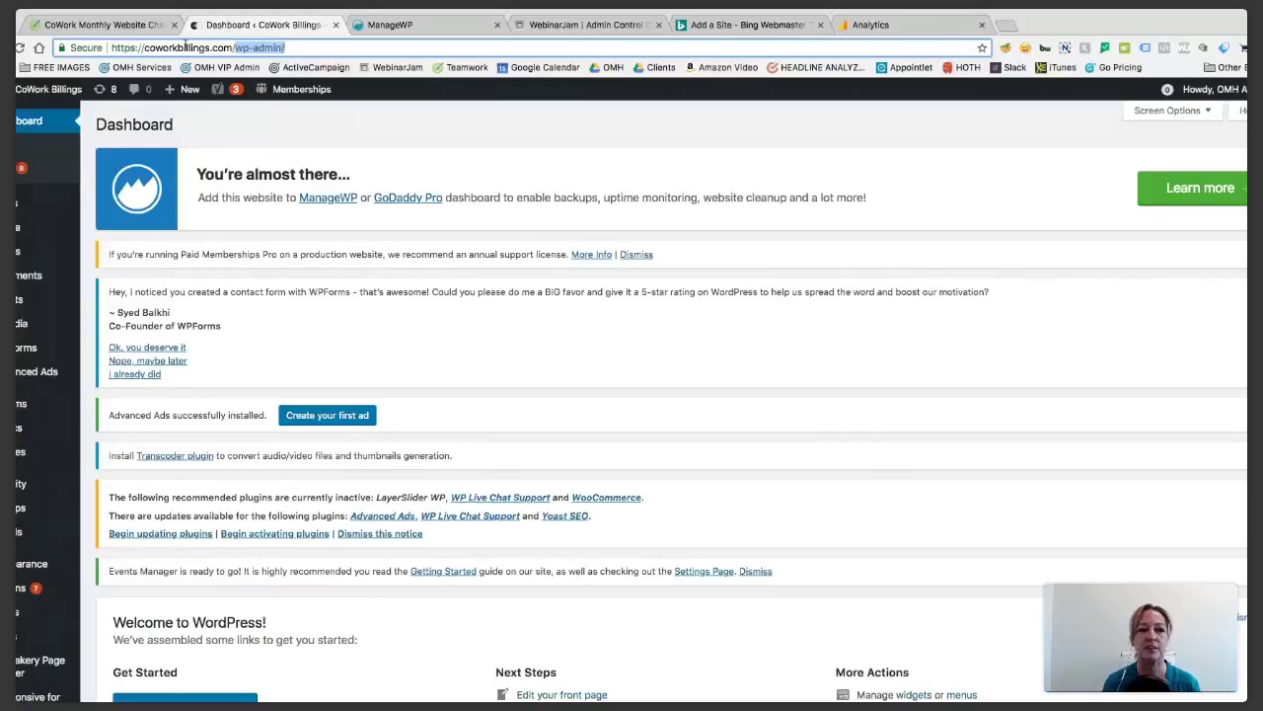
pyautogui.moveTo(300, 51); pyautogui.dragTo(145, 49)
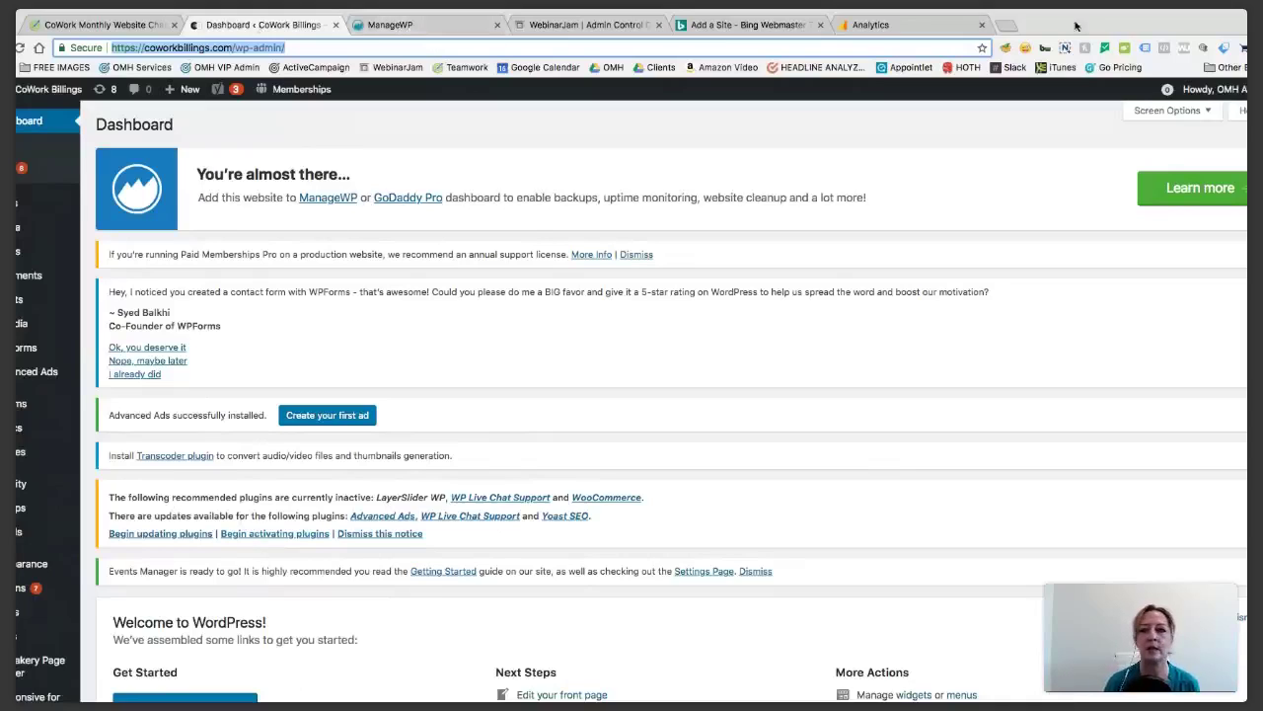
# View the chatandgrow.com WordPress login page in a new browser tab, and close that tab
pyautogui.click(1006, 29)
pyautogui.write('ch')
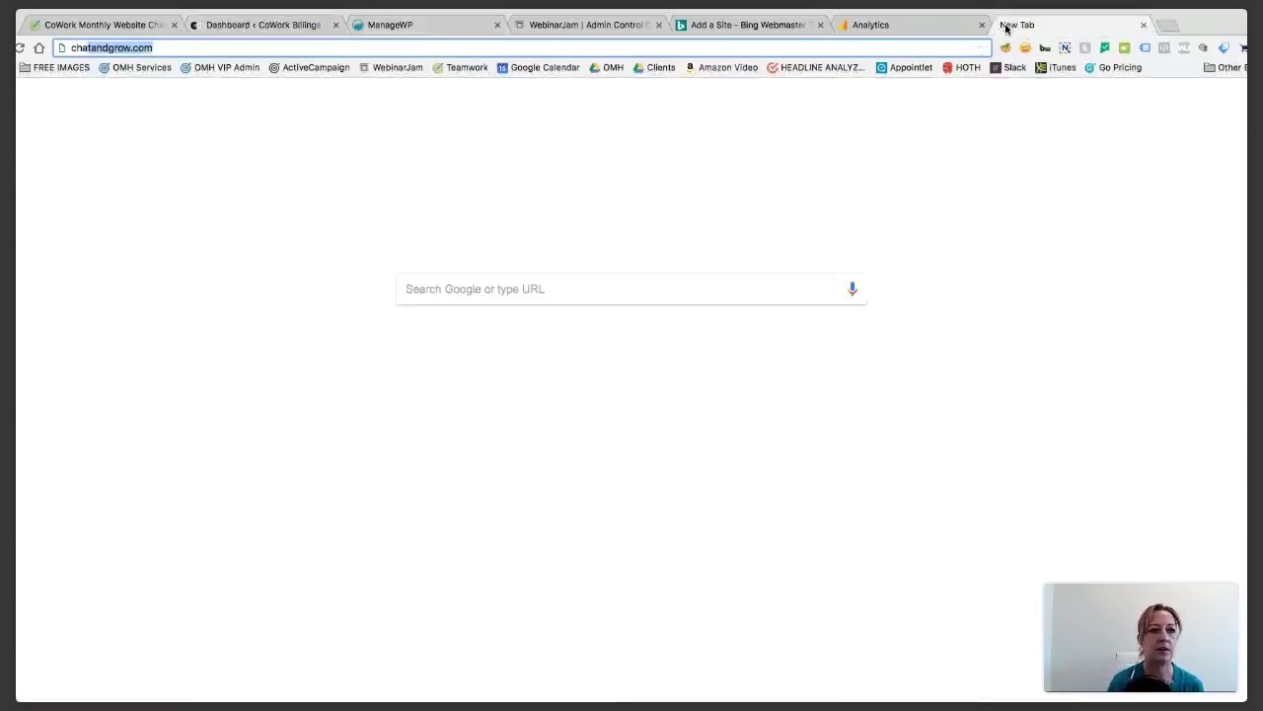
pyautogui.press('Right')
pyautogui.write('/wpr')
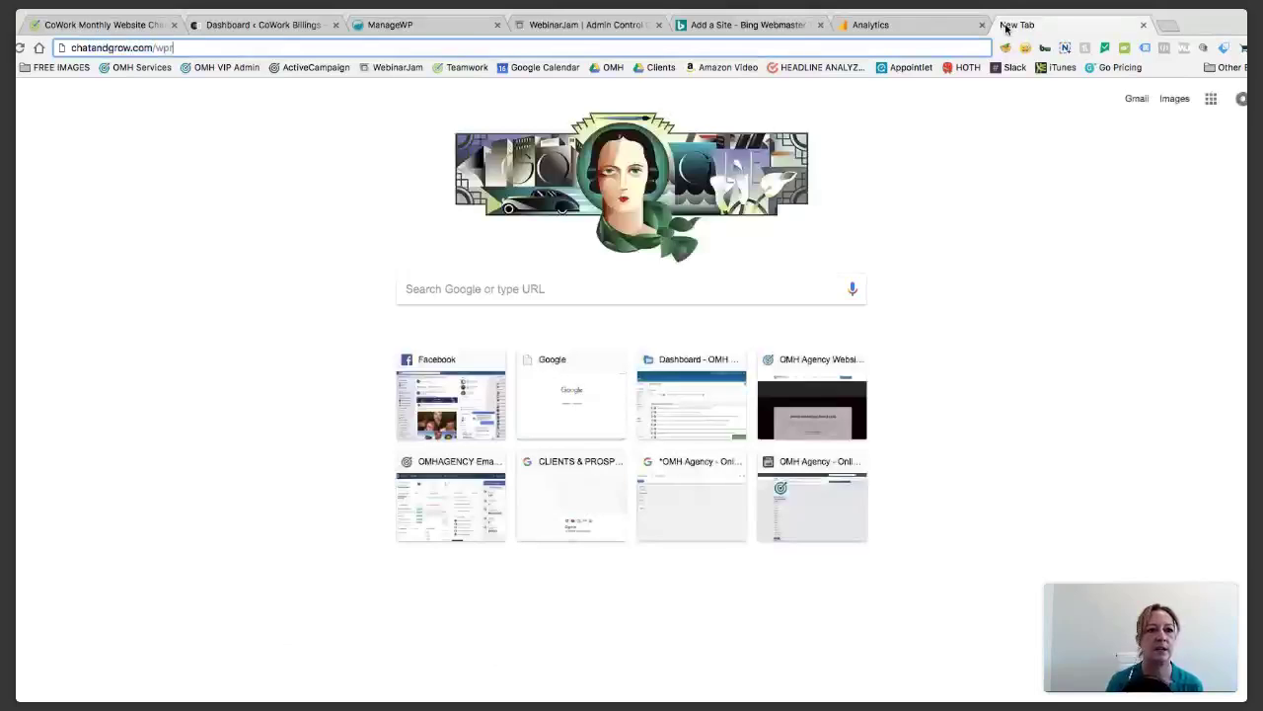
pyautogui.press('Return')
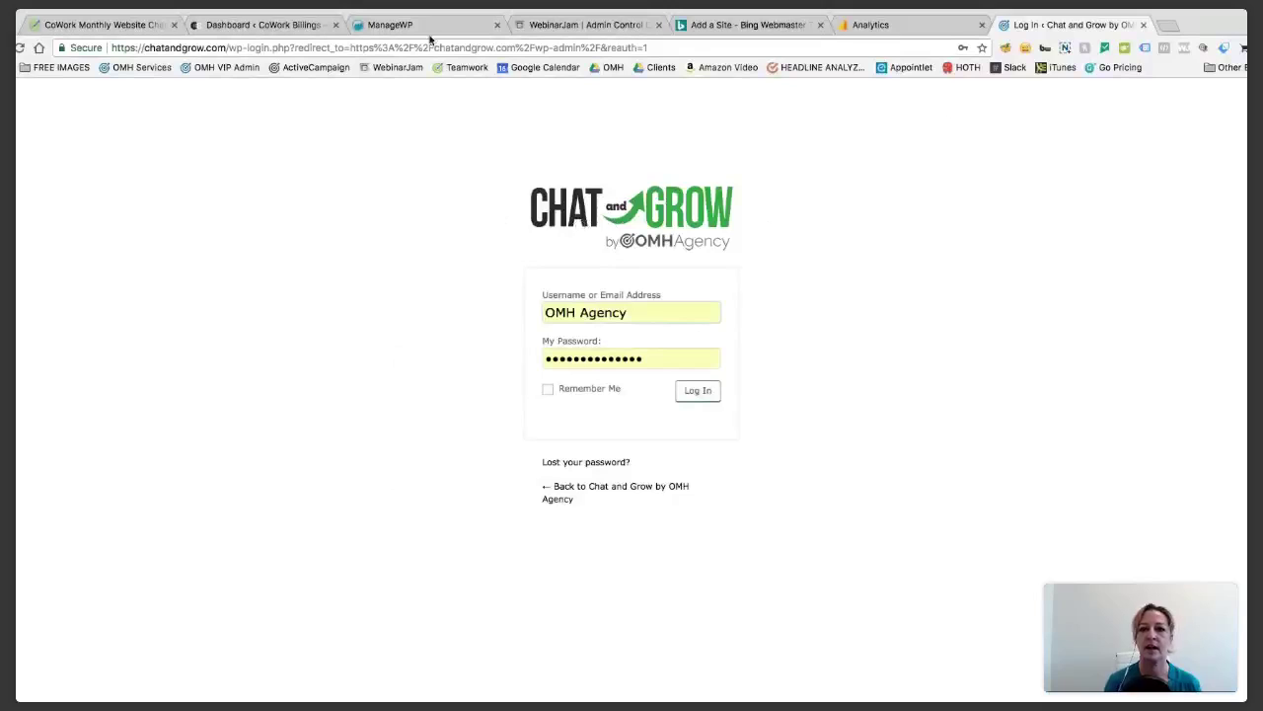
pyautogui.click(1143, 24)
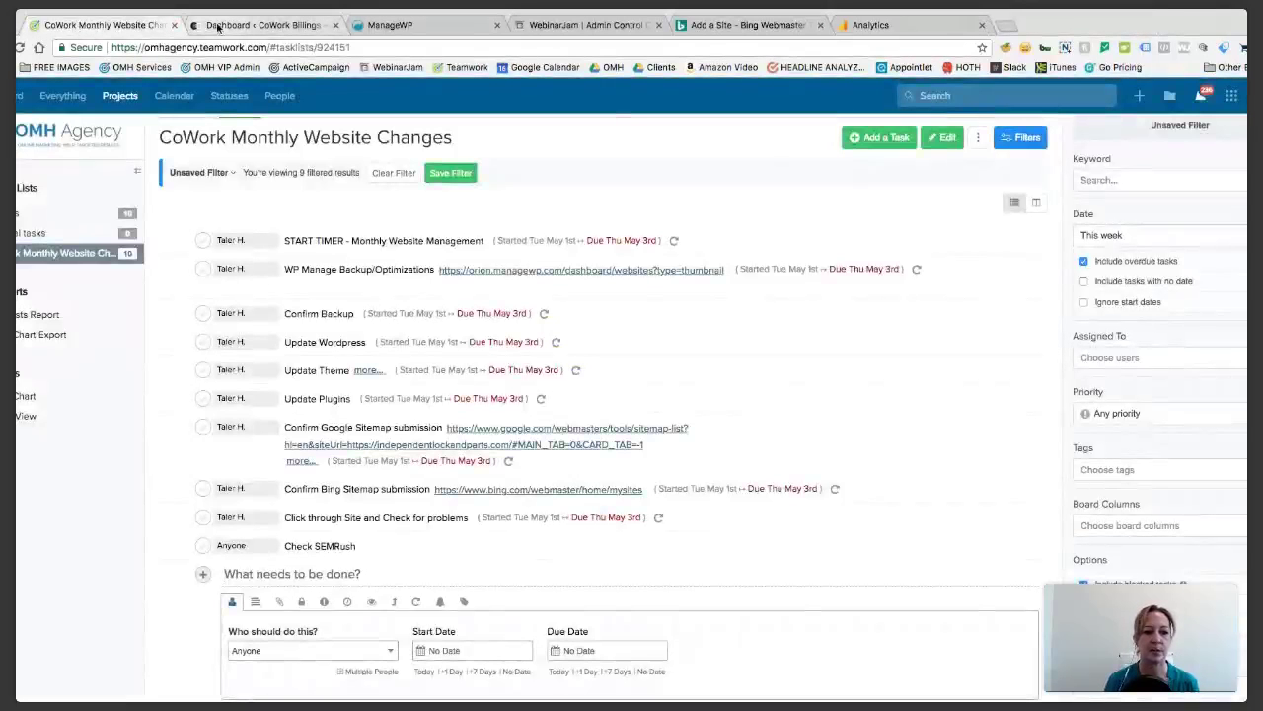
# Open the WordPress Updates page of CoWork Billings and examine the core version and the available plugin and theme updates
pyautogui.click(217, 26)
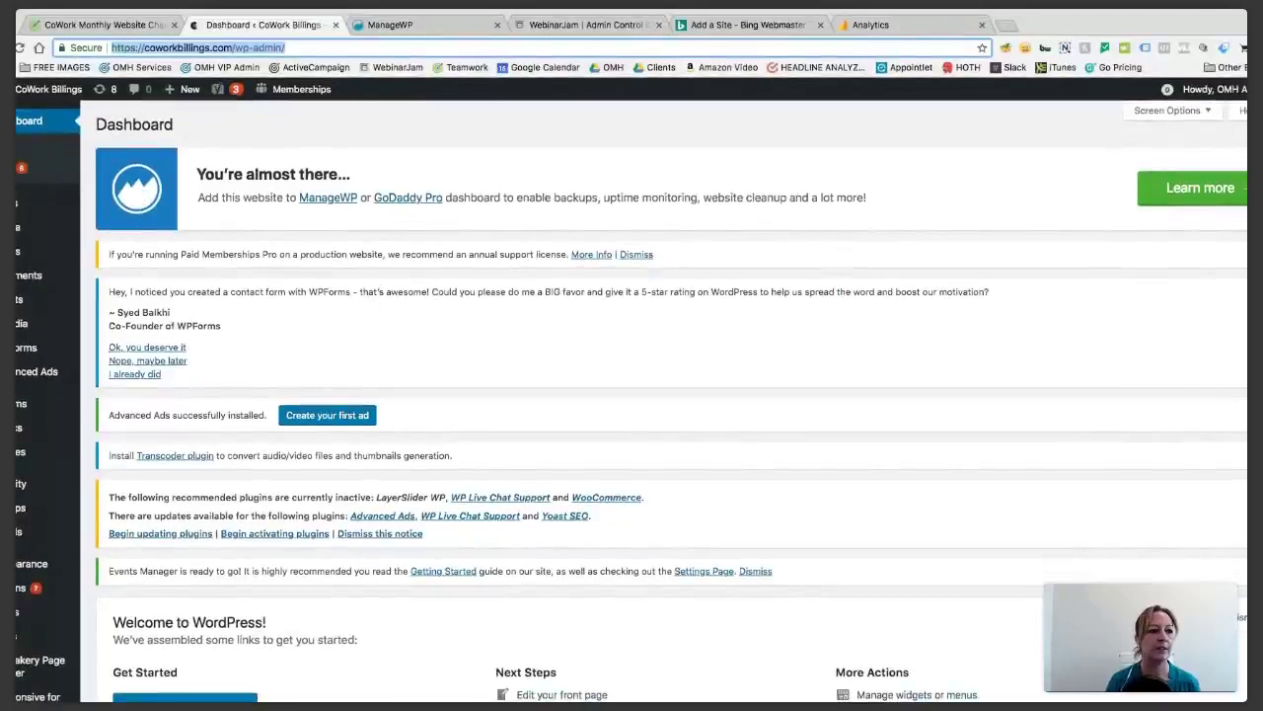
pyautogui.press('Return')
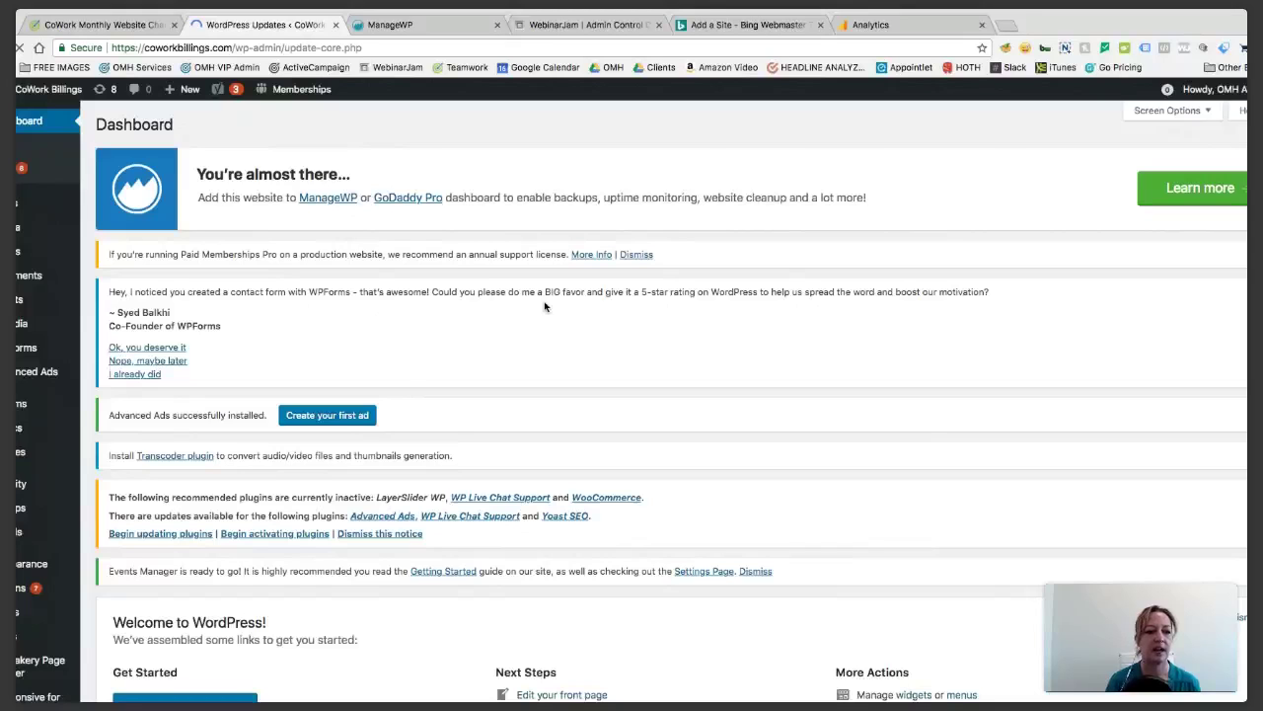
pyautogui.scroll(-3, 474, 336)
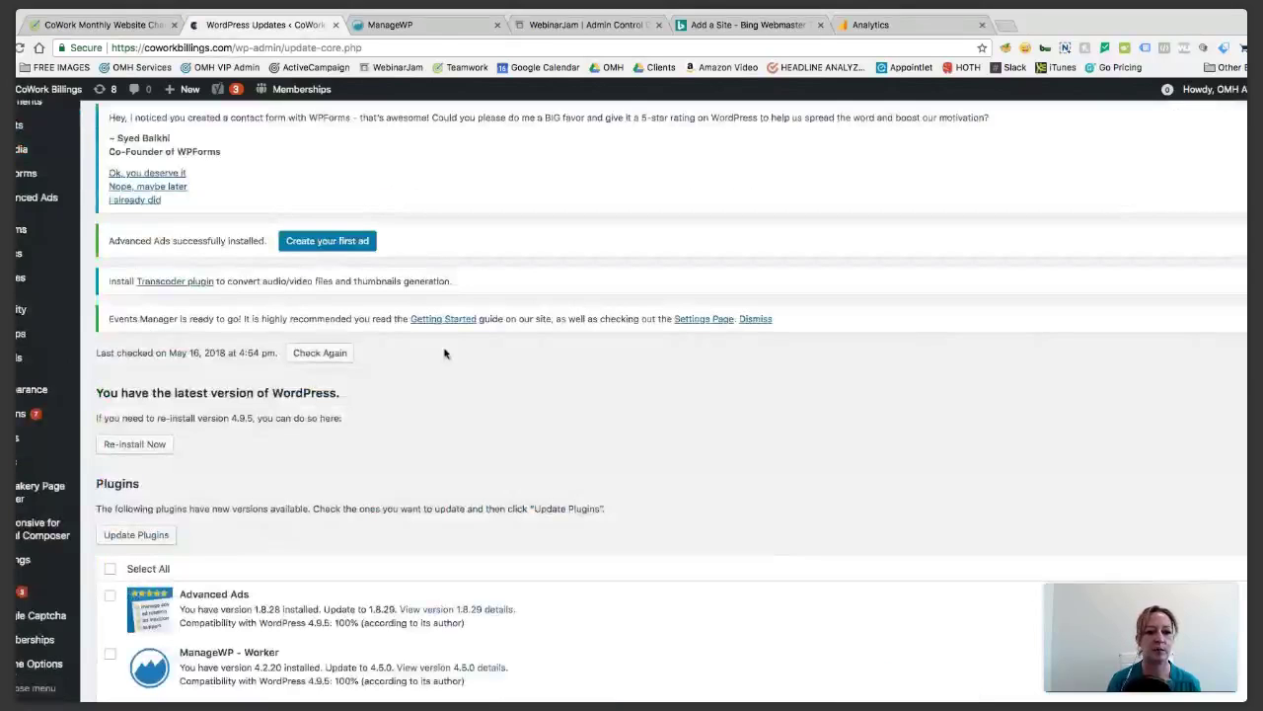
pyautogui.scroll(-2, 464, 395)
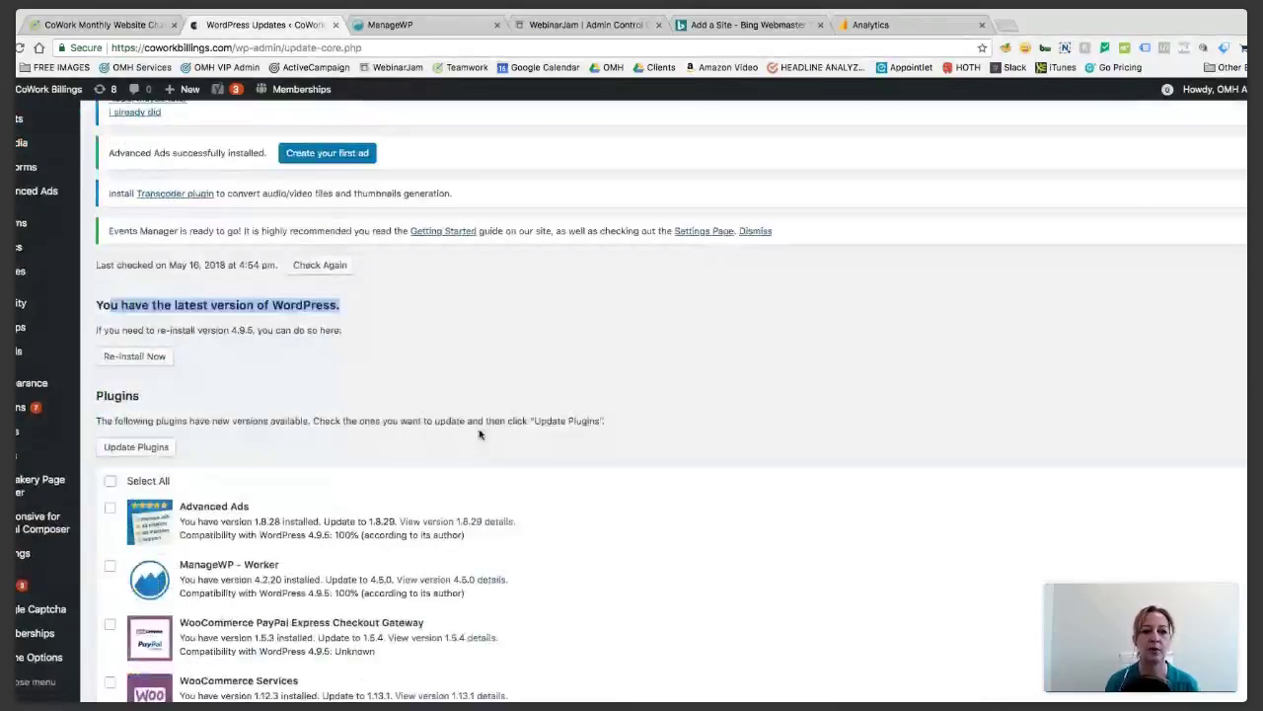
pyautogui.scroll(-1, 479, 434)
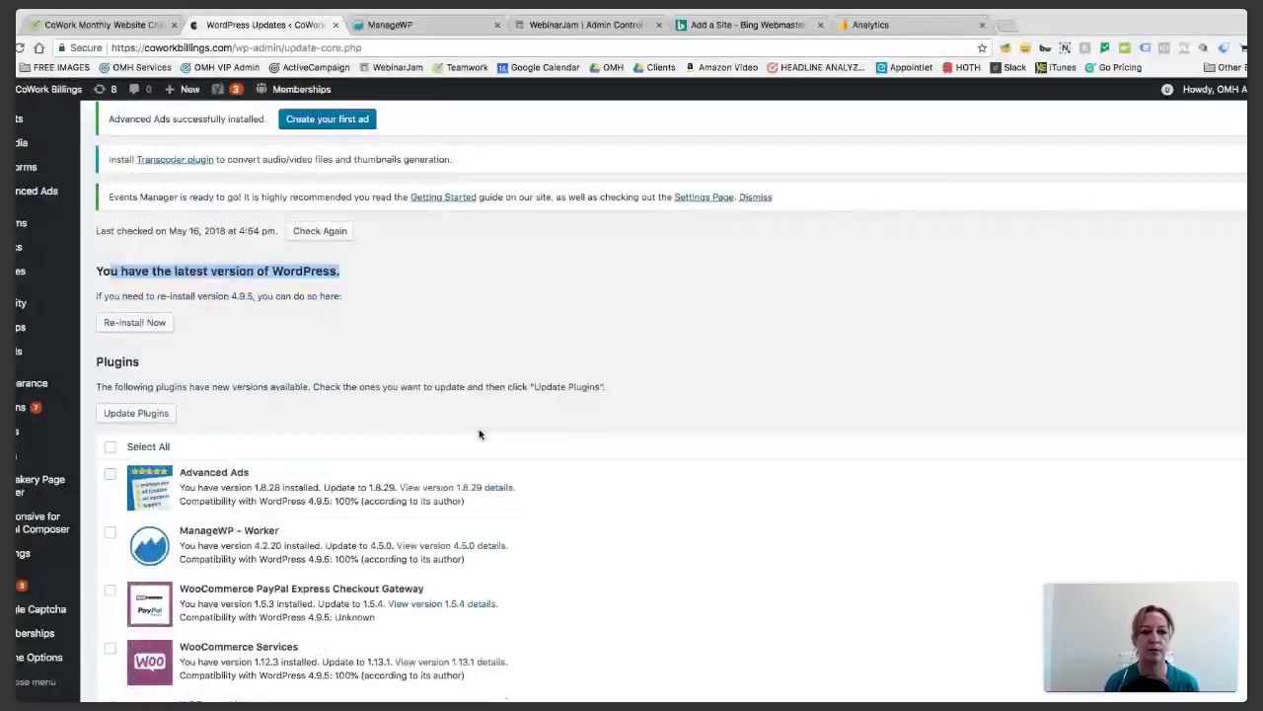
pyautogui.scroll(-3, 479, 434)
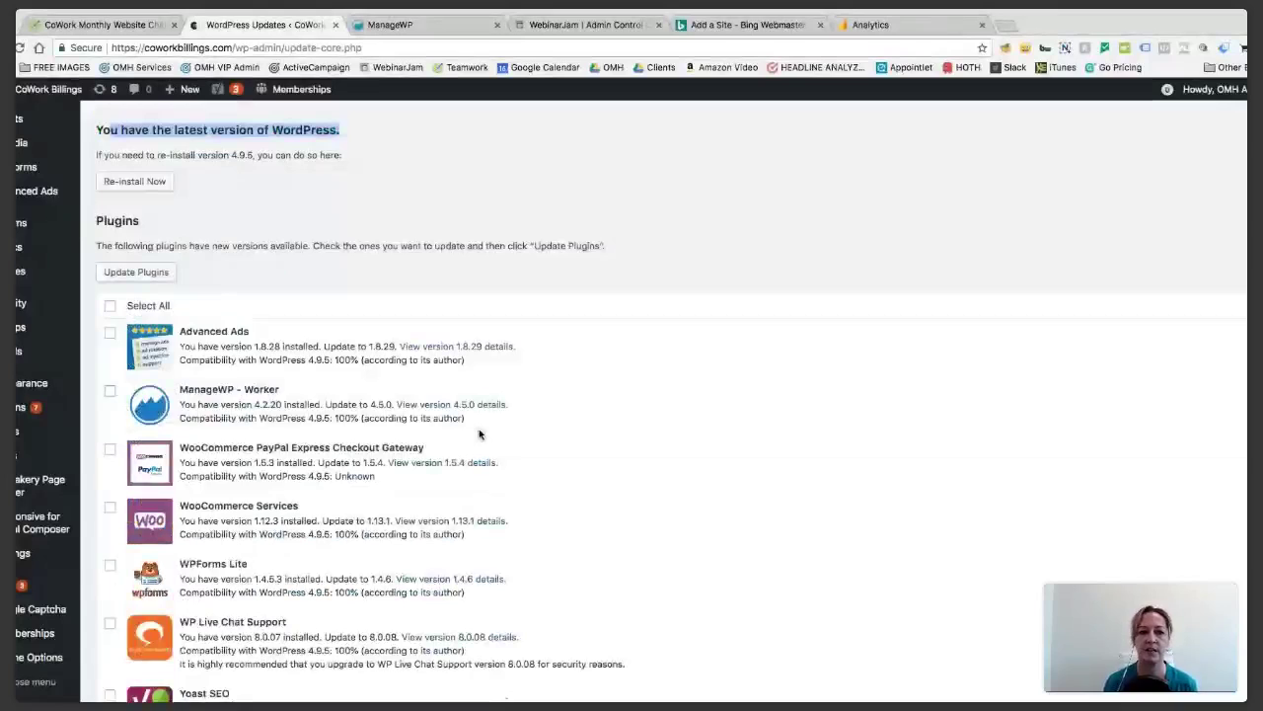
pyautogui.scroll(-2, 480, 434)
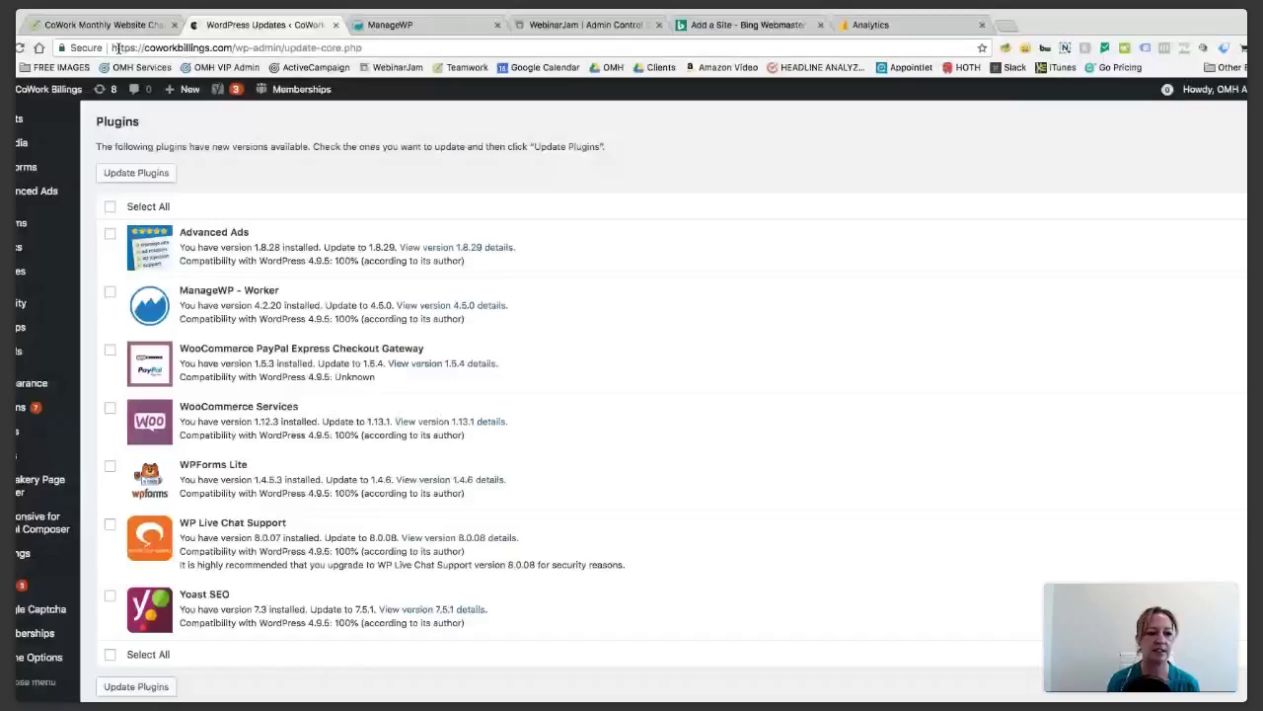
pyautogui.scroll(-3, 115, 458)
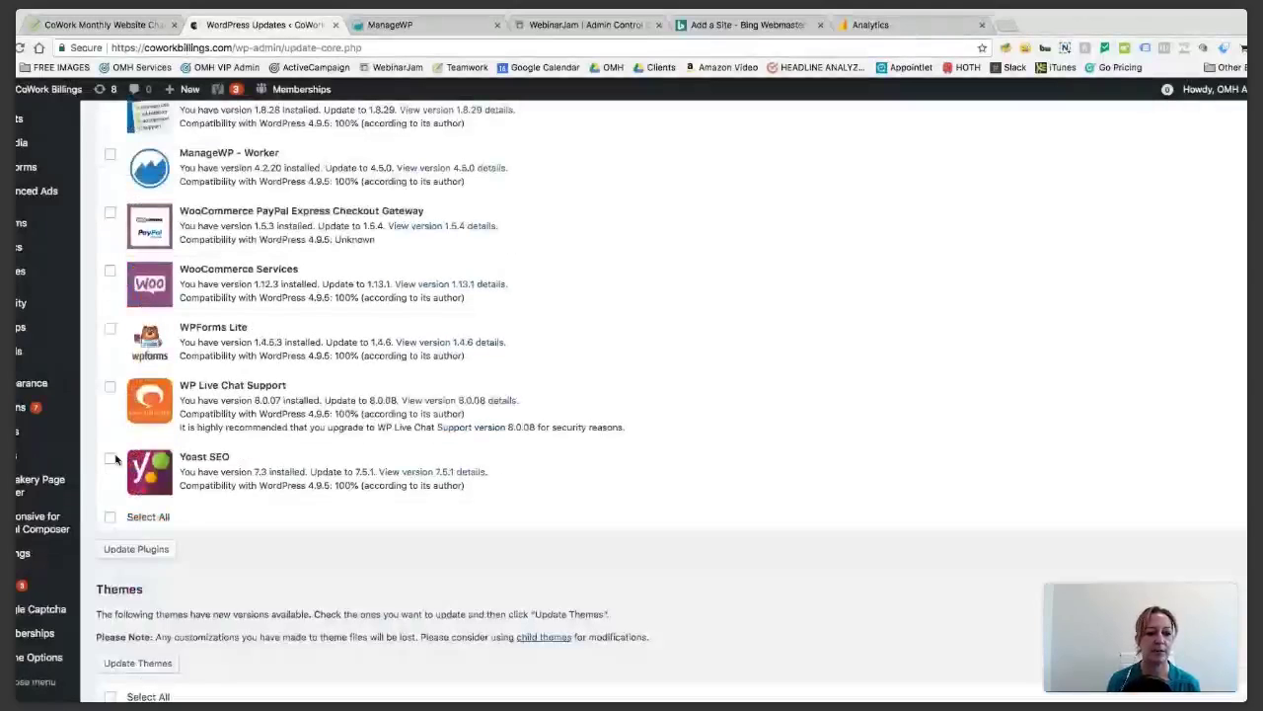
pyautogui.scroll(-4, 115, 459)
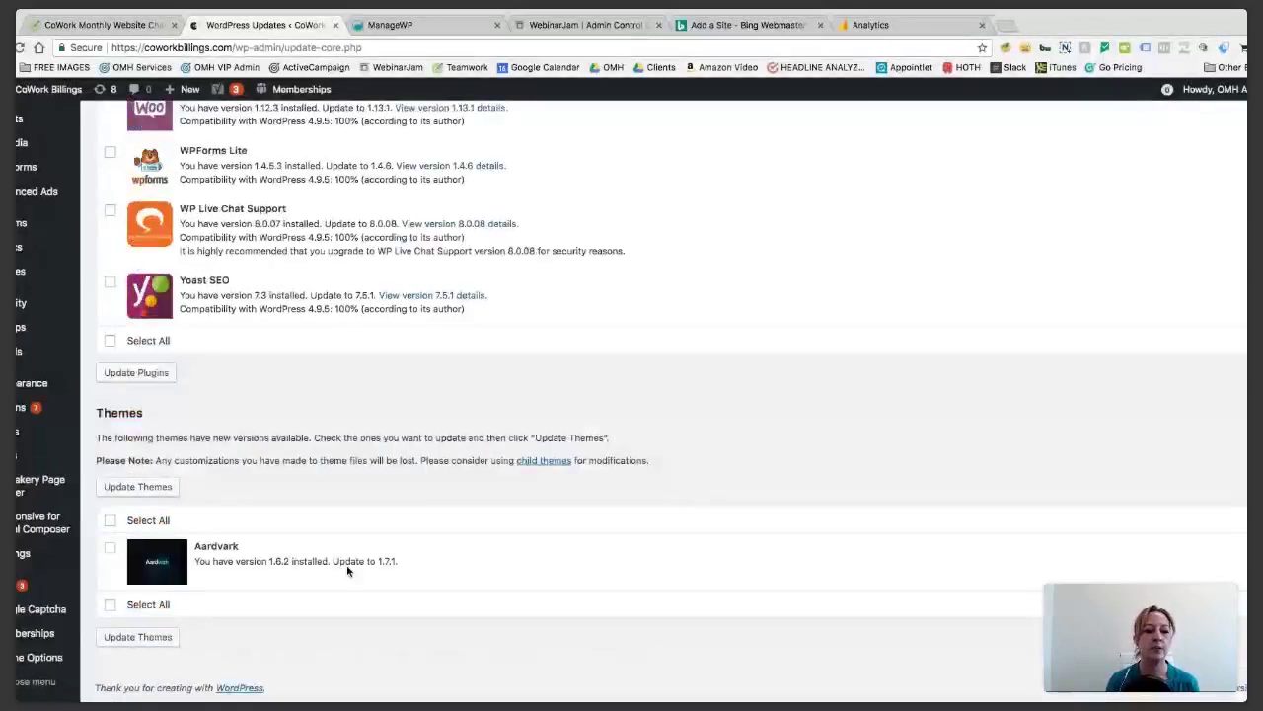
pyautogui.scroll(15, 268, 562)
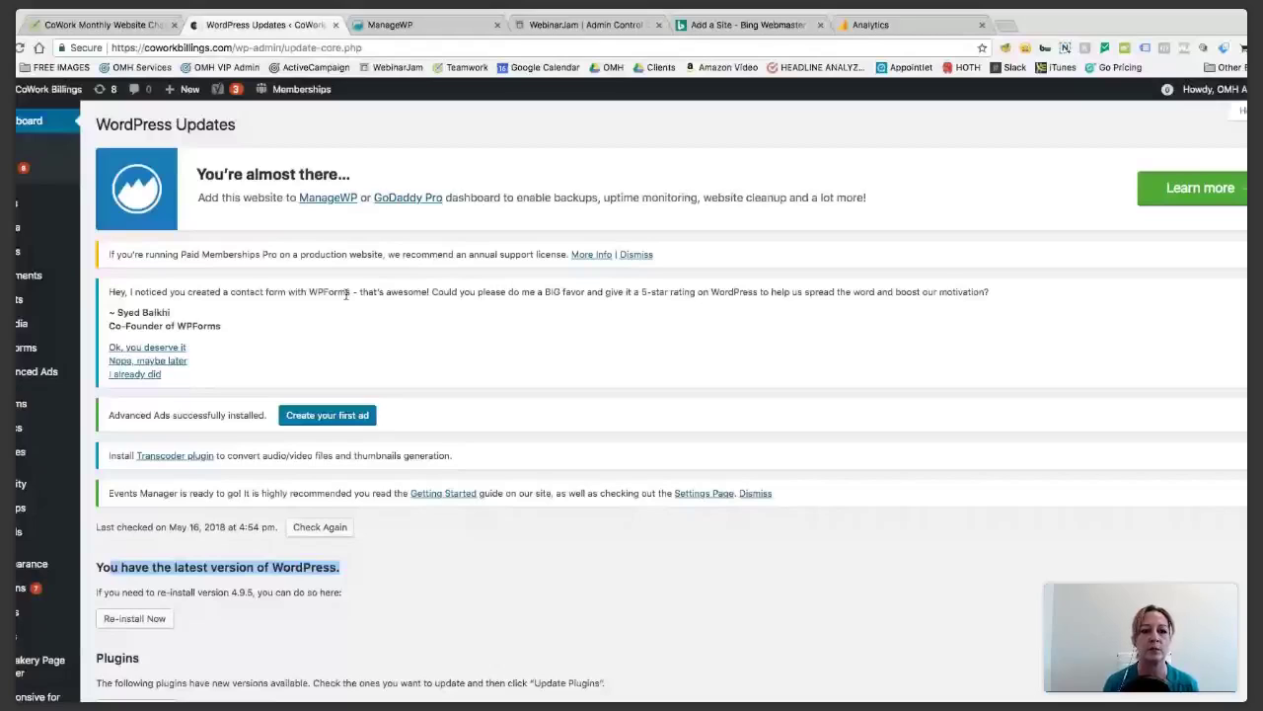
# Glance at ManageWP's add-website form, and find the ManageWP - Worker plugin among the installed plugins of CoWork Billings
pyautogui.click(435, 24)
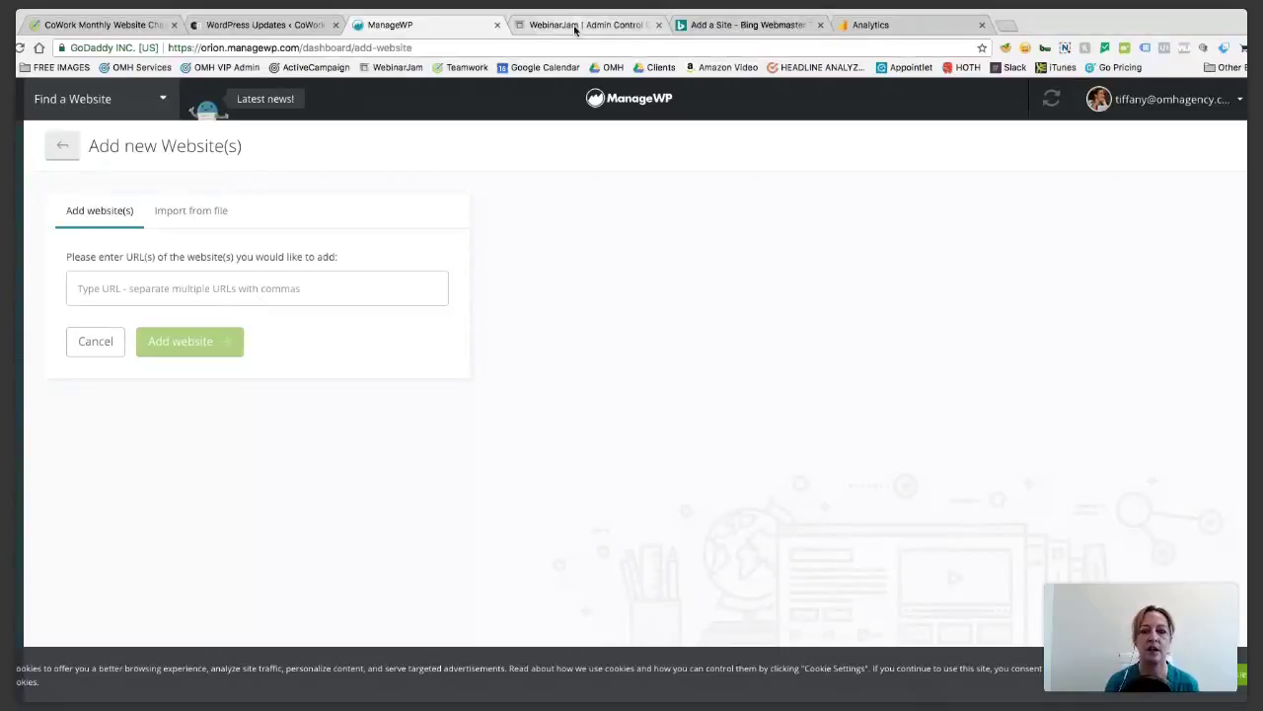
pyautogui.click(244, 26)
pyautogui.moveTo(106, 598)
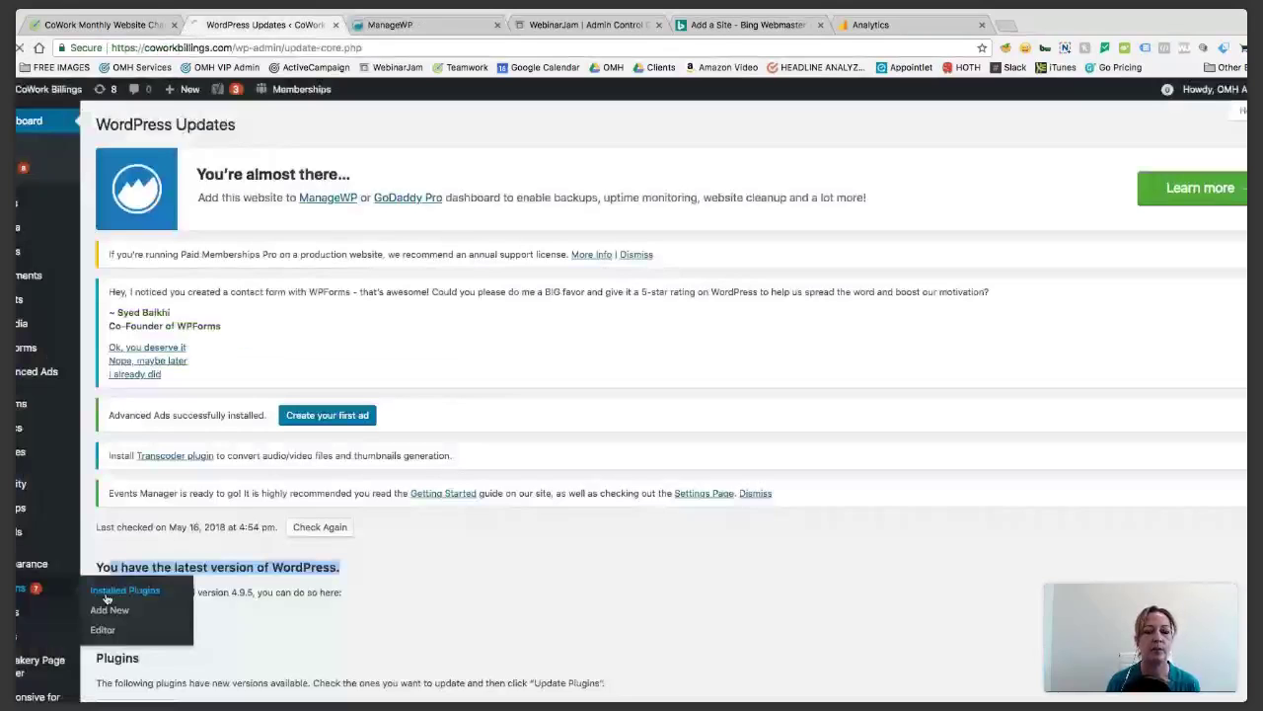
pyautogui.click(106, 598)
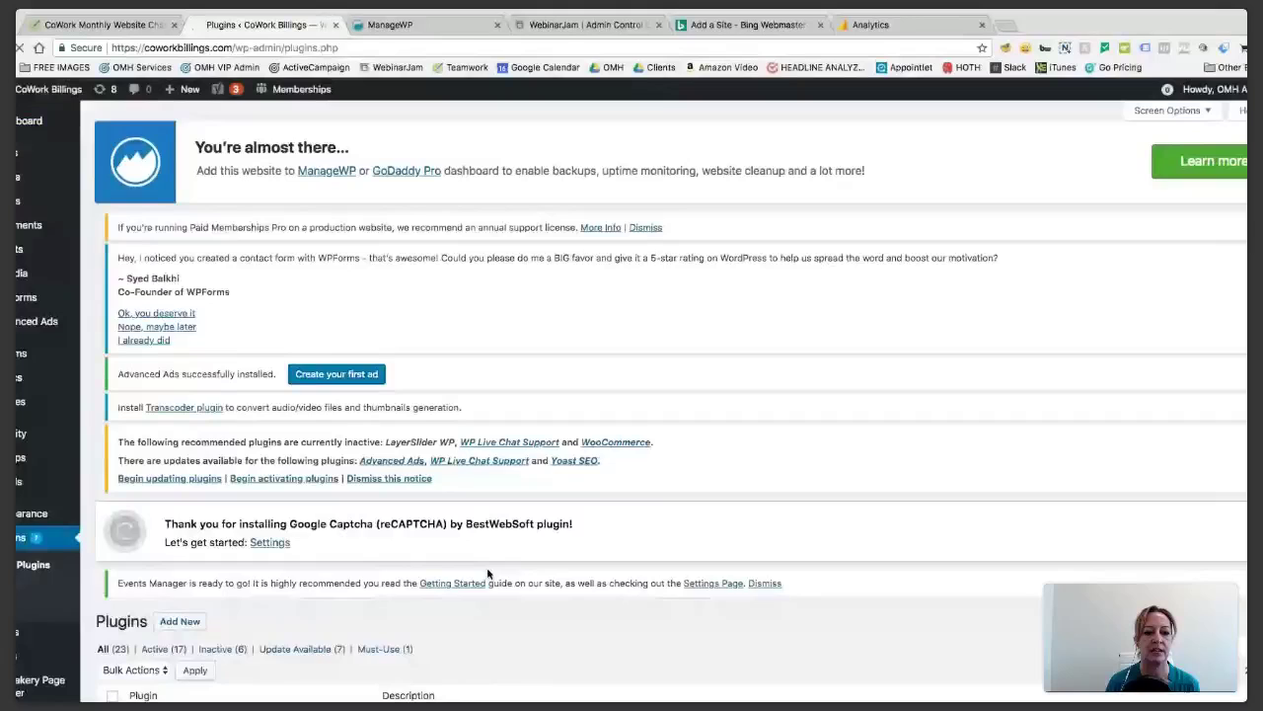
pyautogui.scroll(-5, 487, 573)
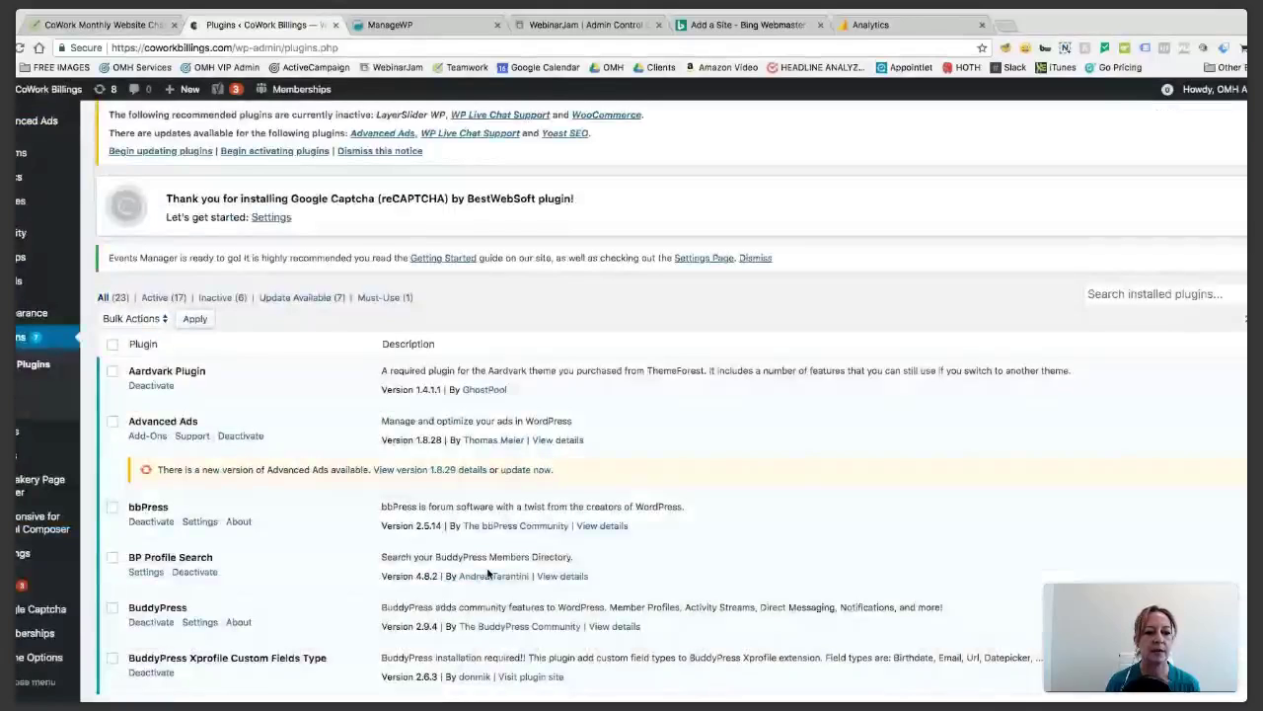
pyautogui.scroll(-7, 488, 574)
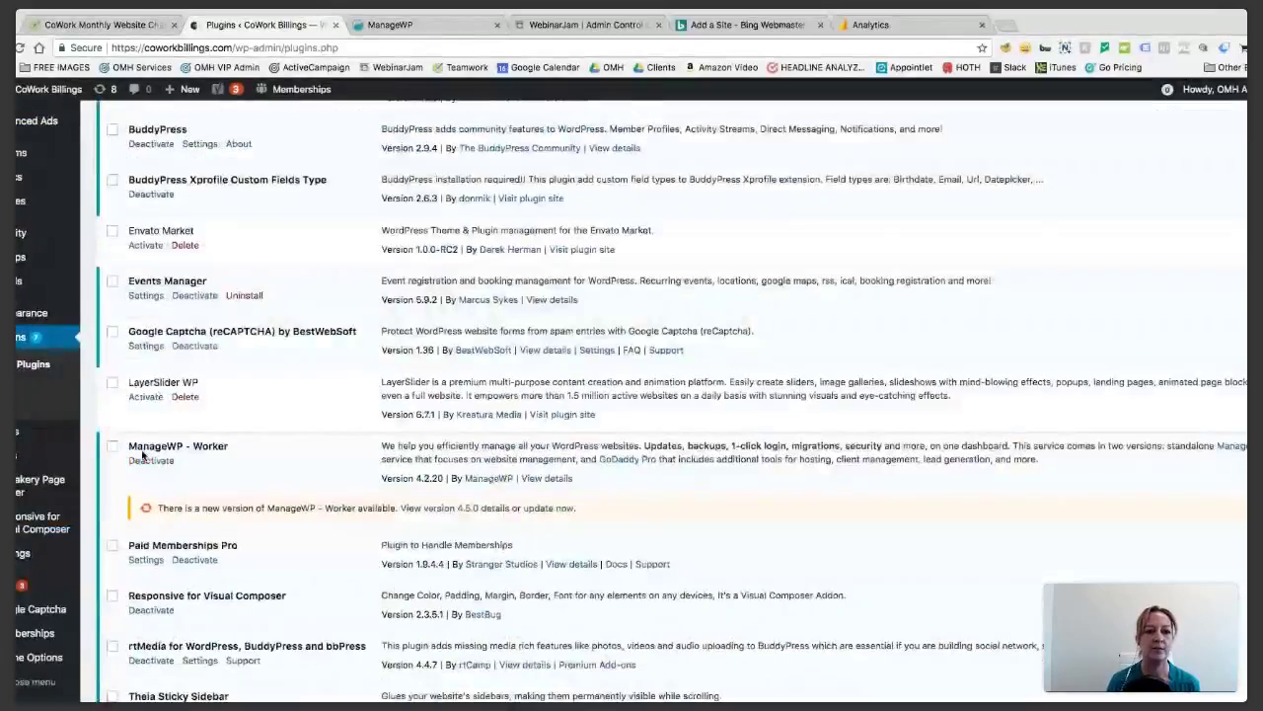
pyautogui.hotkey('ctrl', 'Tab')
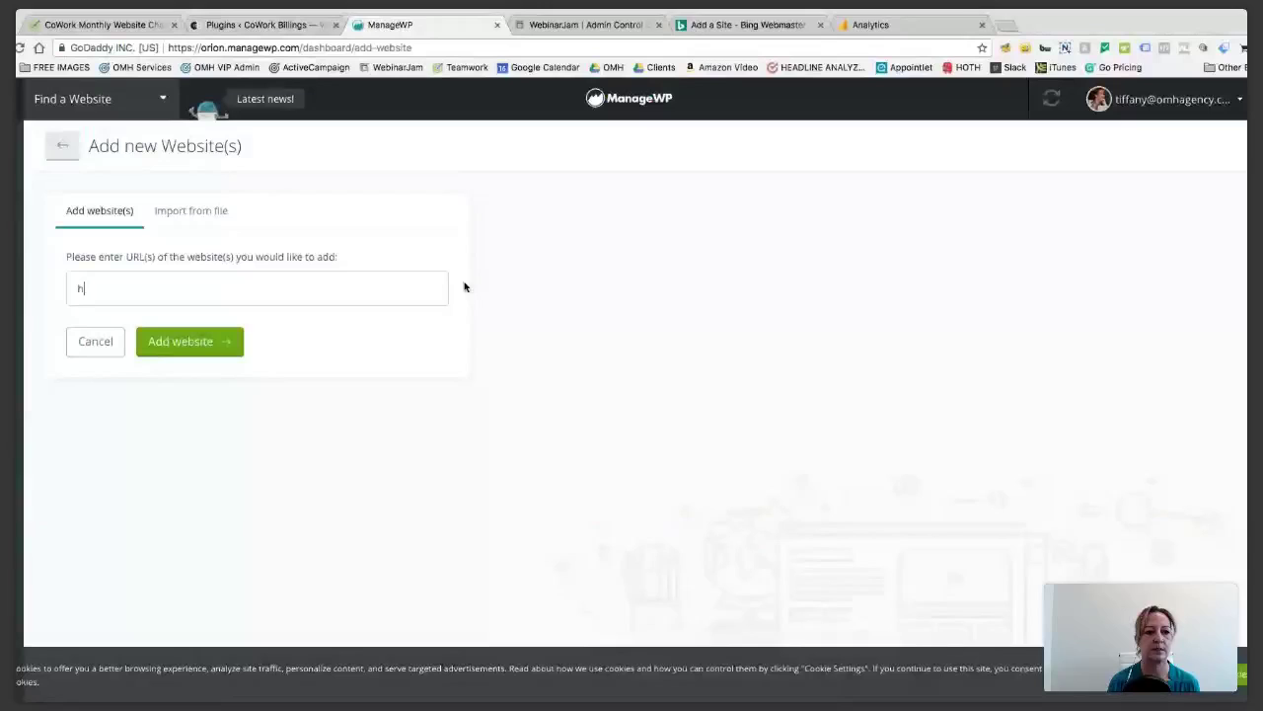
pyautogui.press('BackSpace')
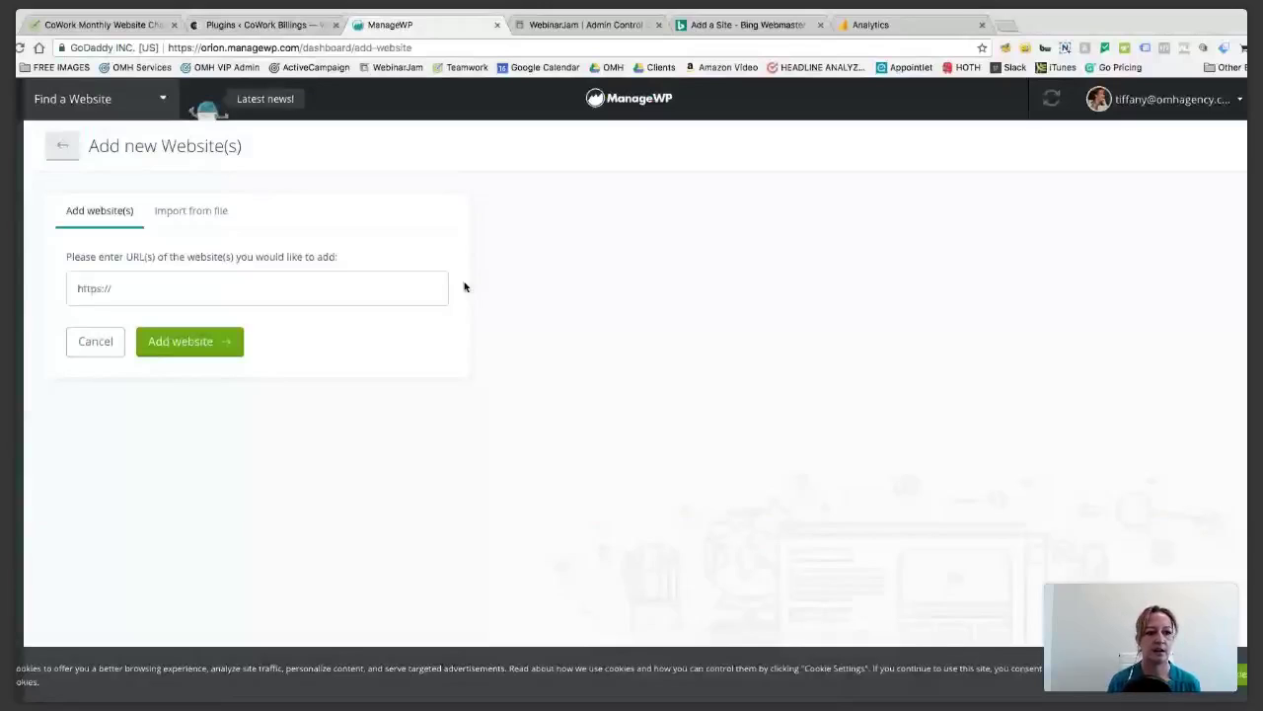
pyautogui.write('https://coworkbillings.com')
pyautogui.press('Return')
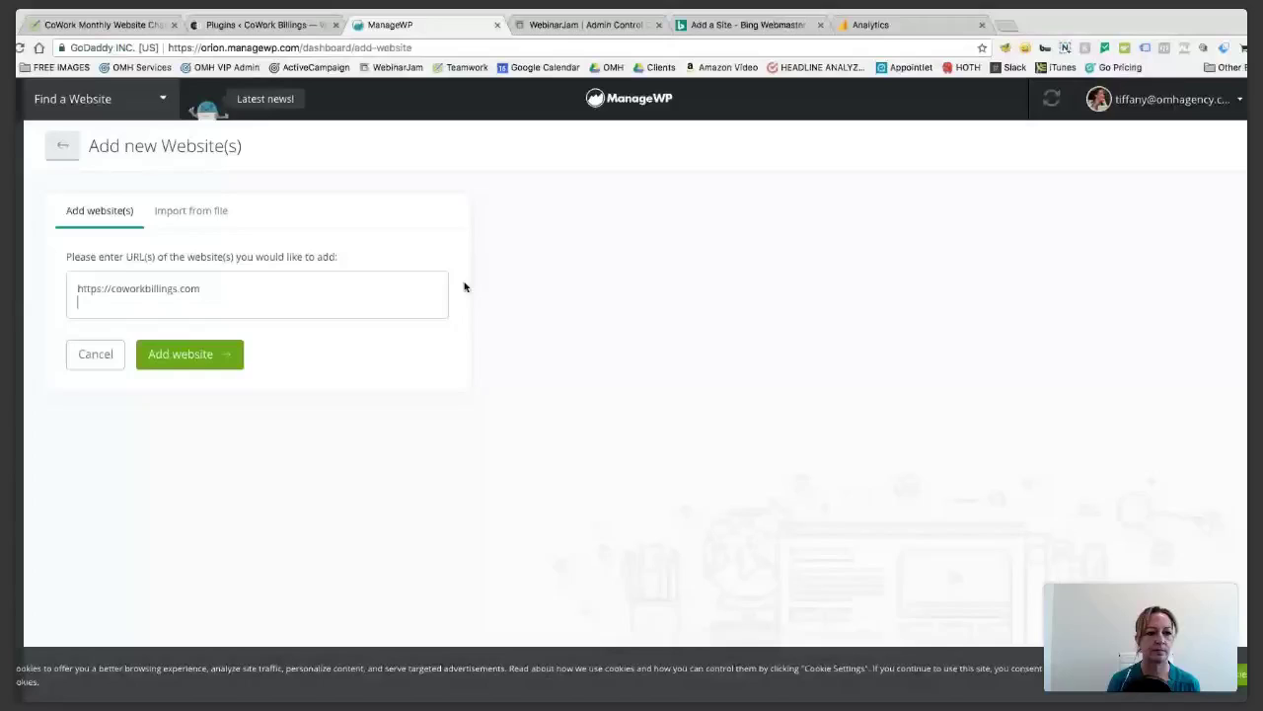
pyautogui.click(222, 360)
# Enter OMH Agency as the WordPress username, fill in the account password, and add coworkbillings.com to ManageWP
pyautogui.moveTo(222, 352); pyautogui.dragTo(54, 356)
pyautogui.write('OMH Agency')
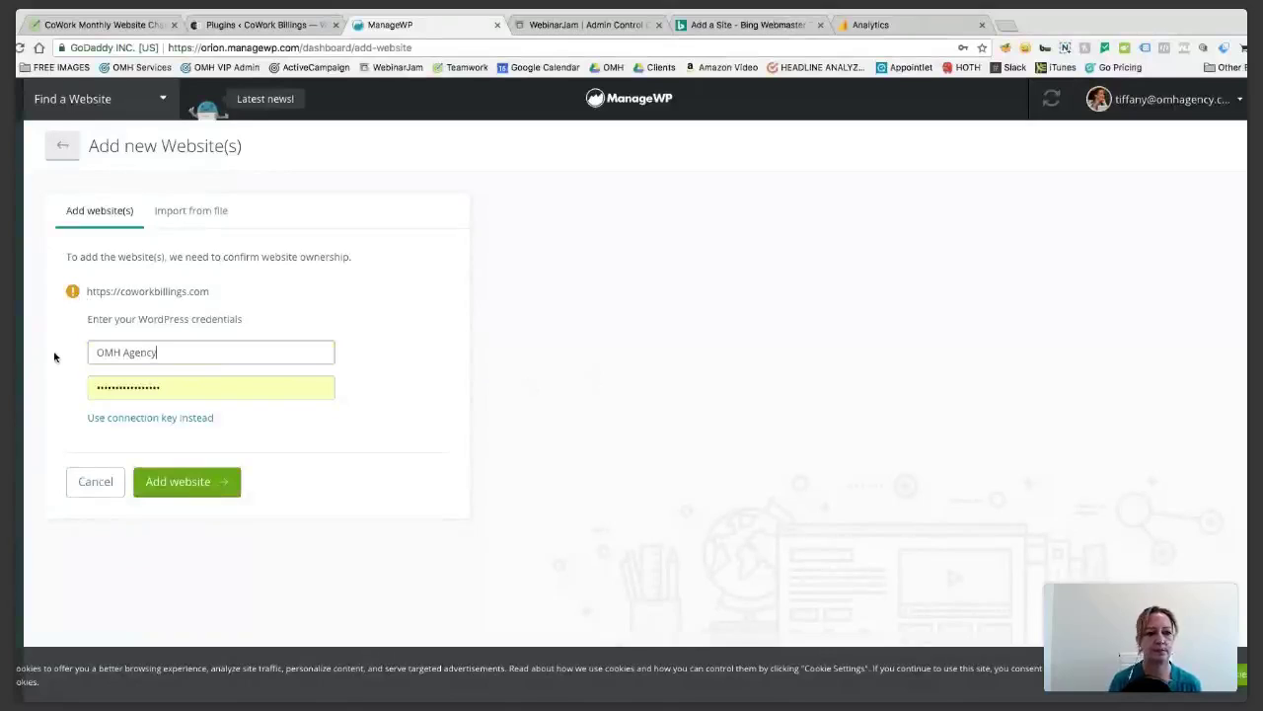
pyautogui.press('Tab')
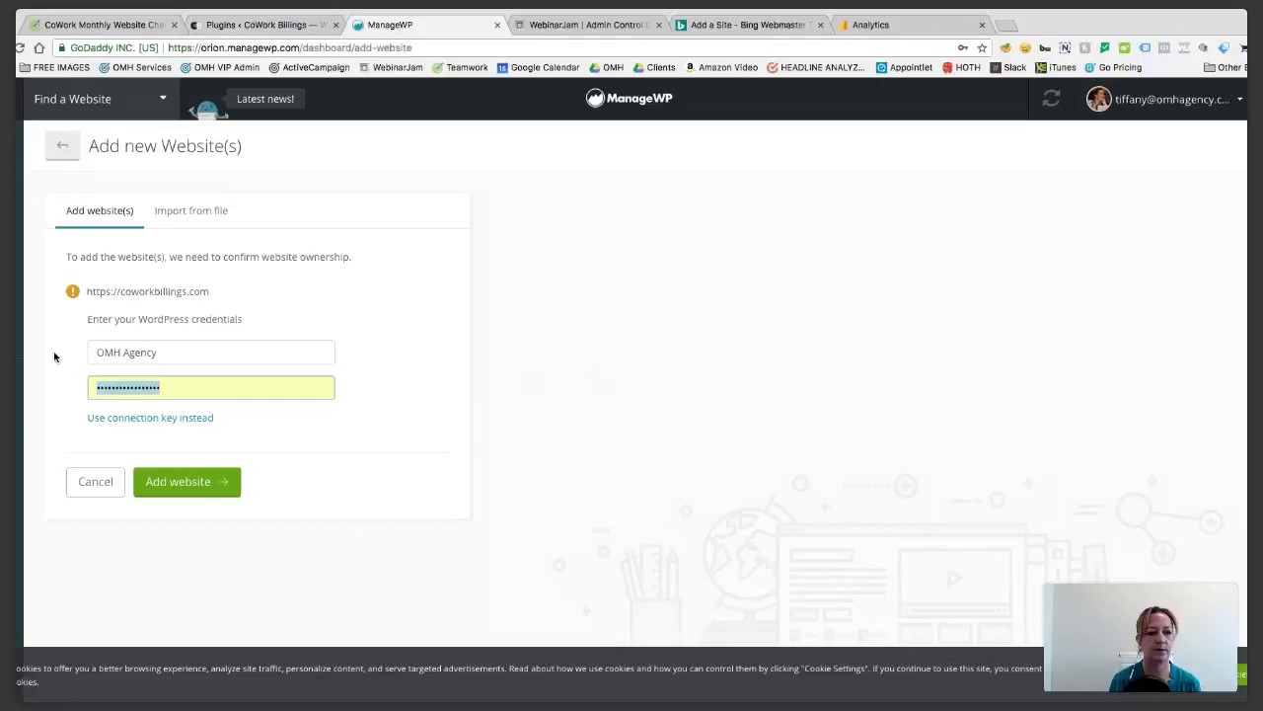
pyautogui.write('•••••••••••••')
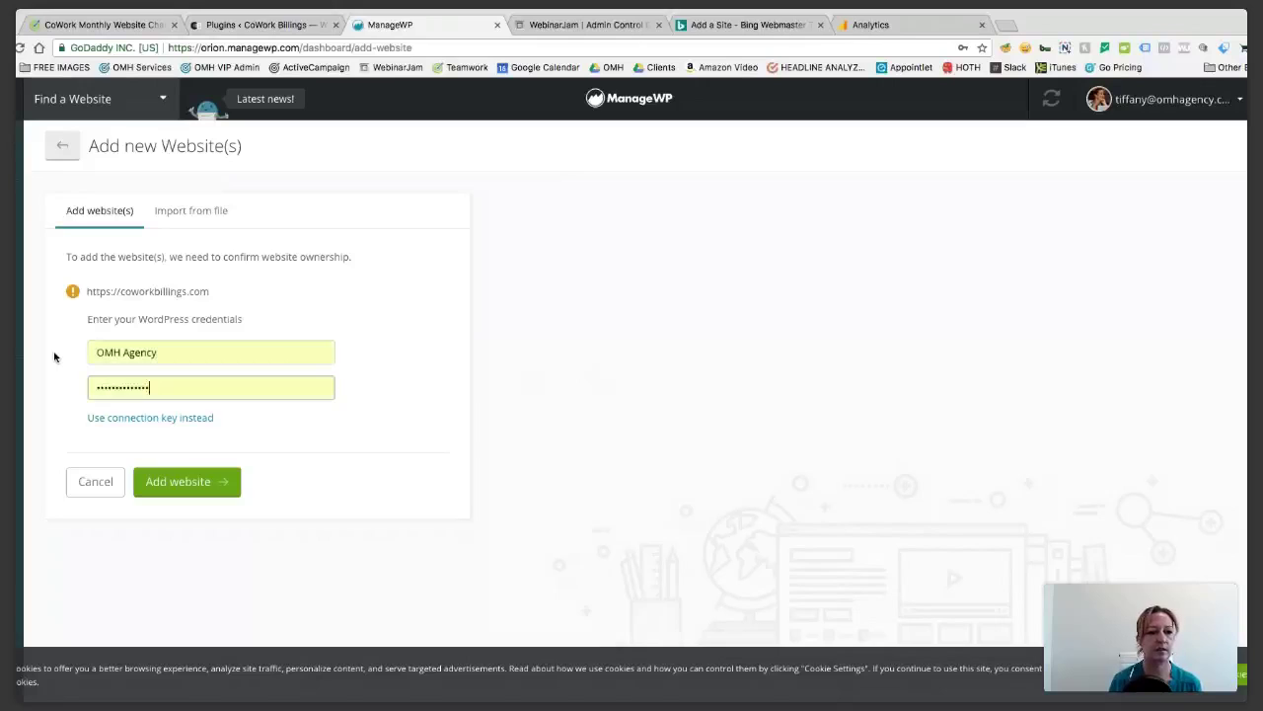
pyautogui.press('BackSpace')
pyautogui.press('BackSpace')
pyautogui.press('BackSpace')
pyautogui.press('BackSpace')
pyautogui.press('BackSpace')
pyautogui.press('BackSpace')
pyautogui.press('BackSpace')
pyautogui.press('BackSpace')
pyautogui.press('BackSpace')
pyautogui.press('BackSpace')
pyautogui.press('BackSpace')
pyautogui.press('BackSpace')
pyautogui.press('BackSpace')
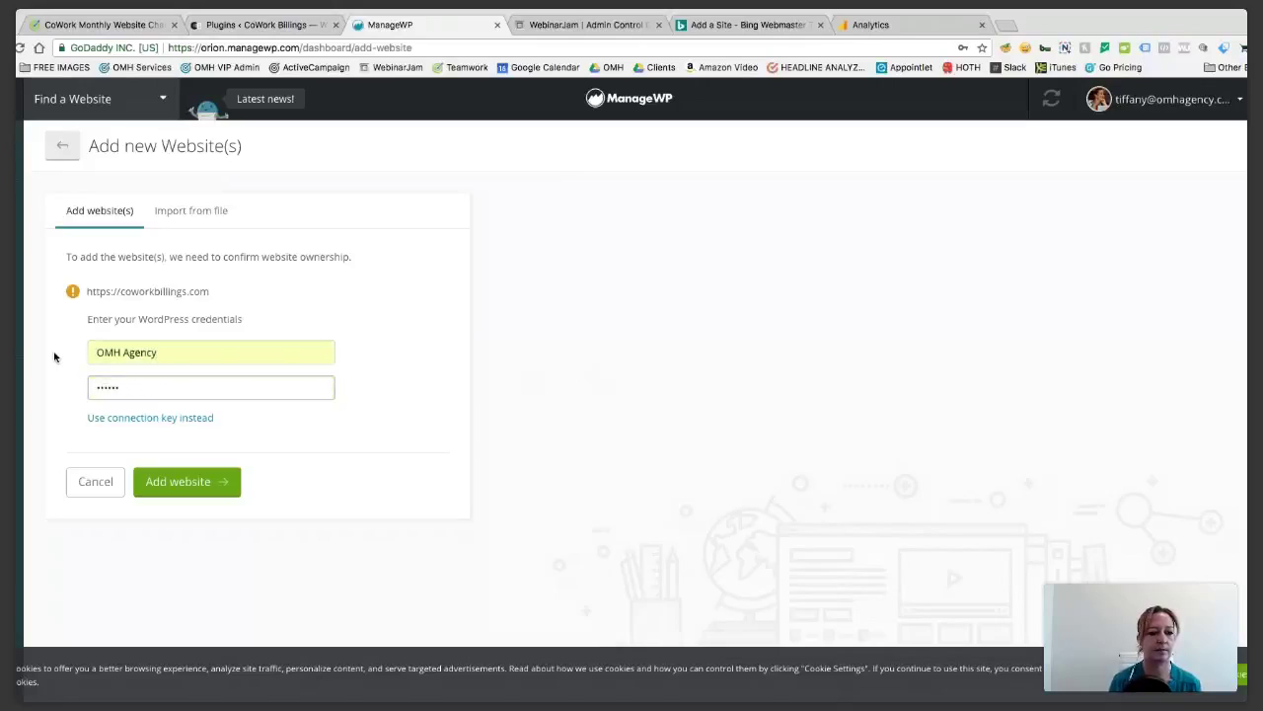
pyautogui.write('•••••••')
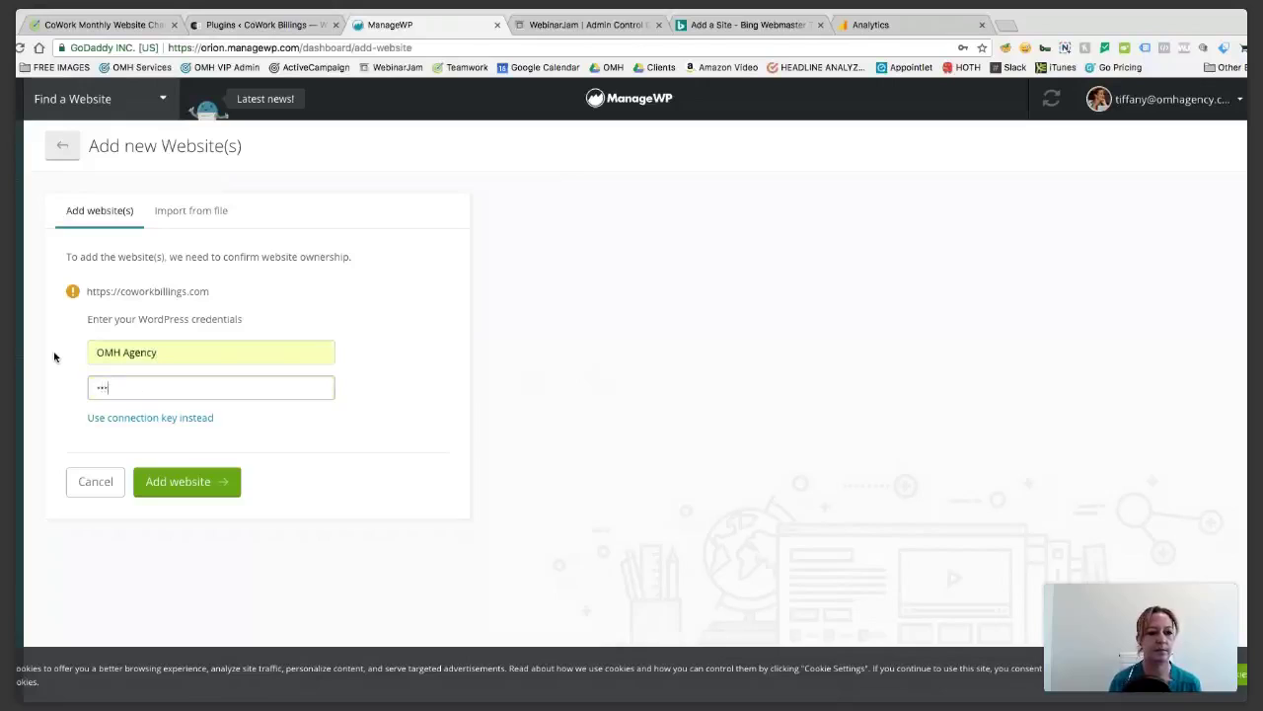
pyautogui.write('••••••')
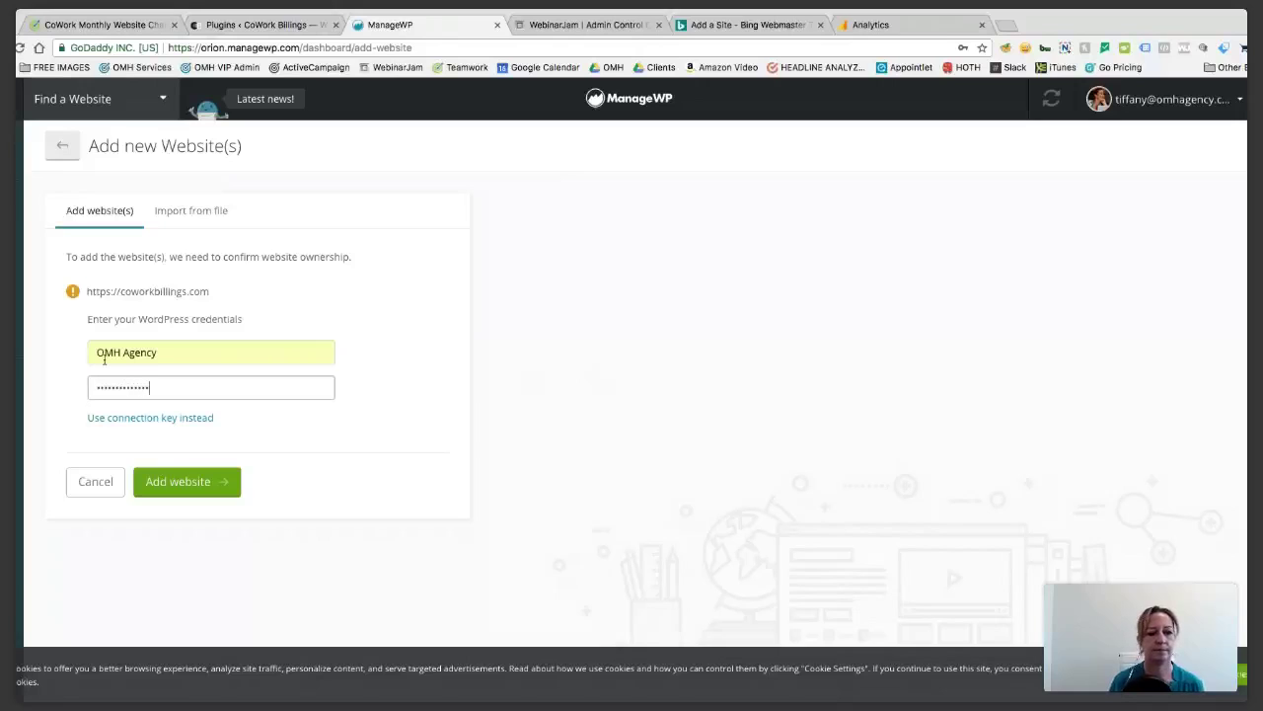
pyautogui.click(202, 484)
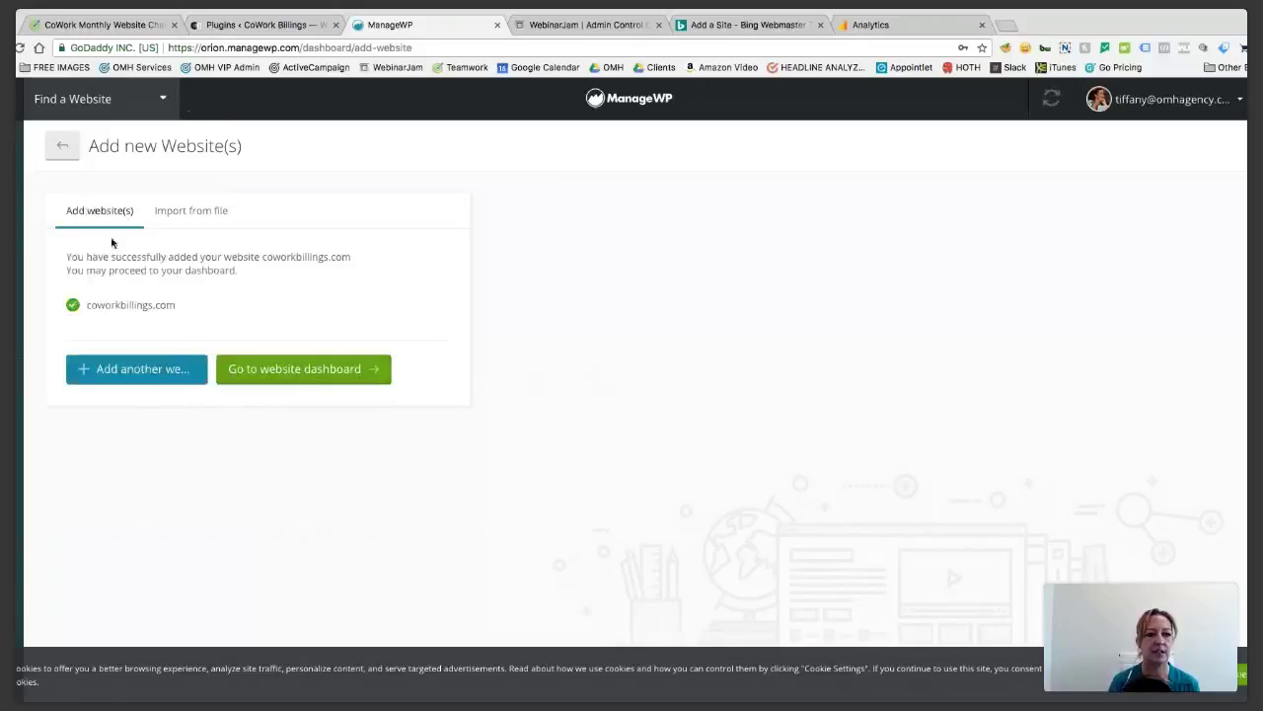
# Open the dashboard of the added website and look over its updates, optimization, comments and backups sections
pyautogui.click(263, 375)
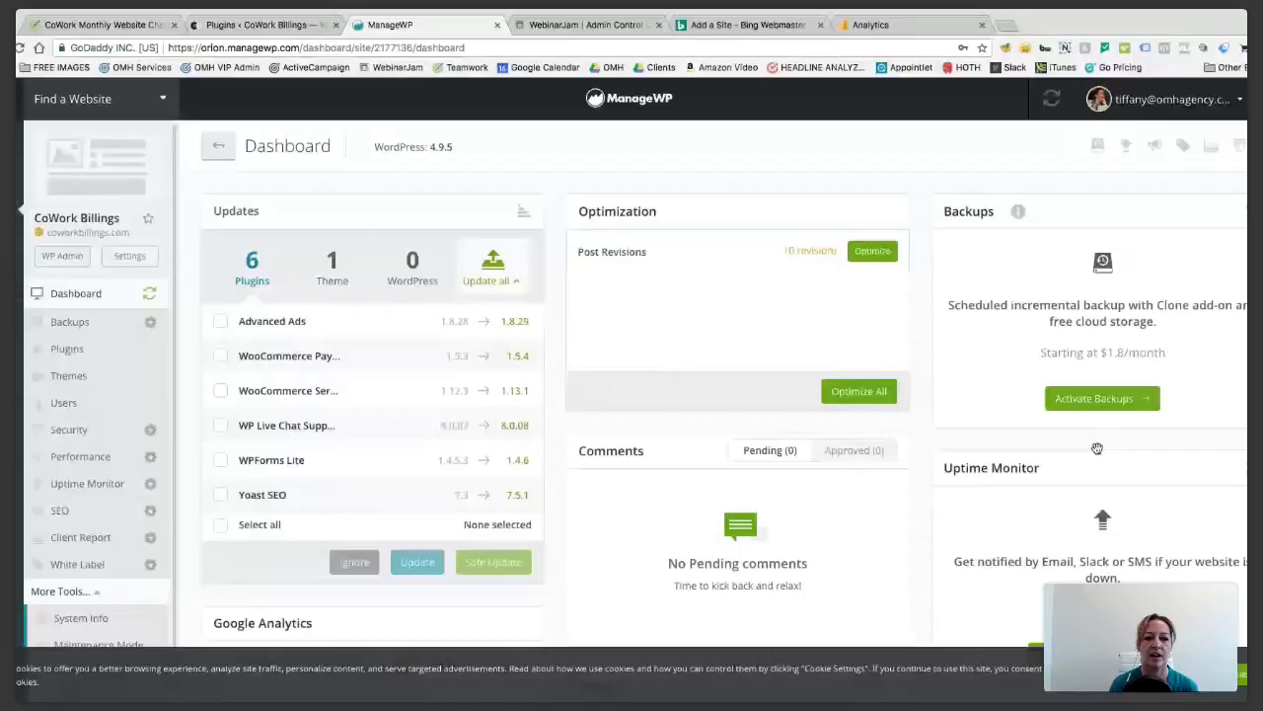
pyautogui.scroll(-2, 776, 455)
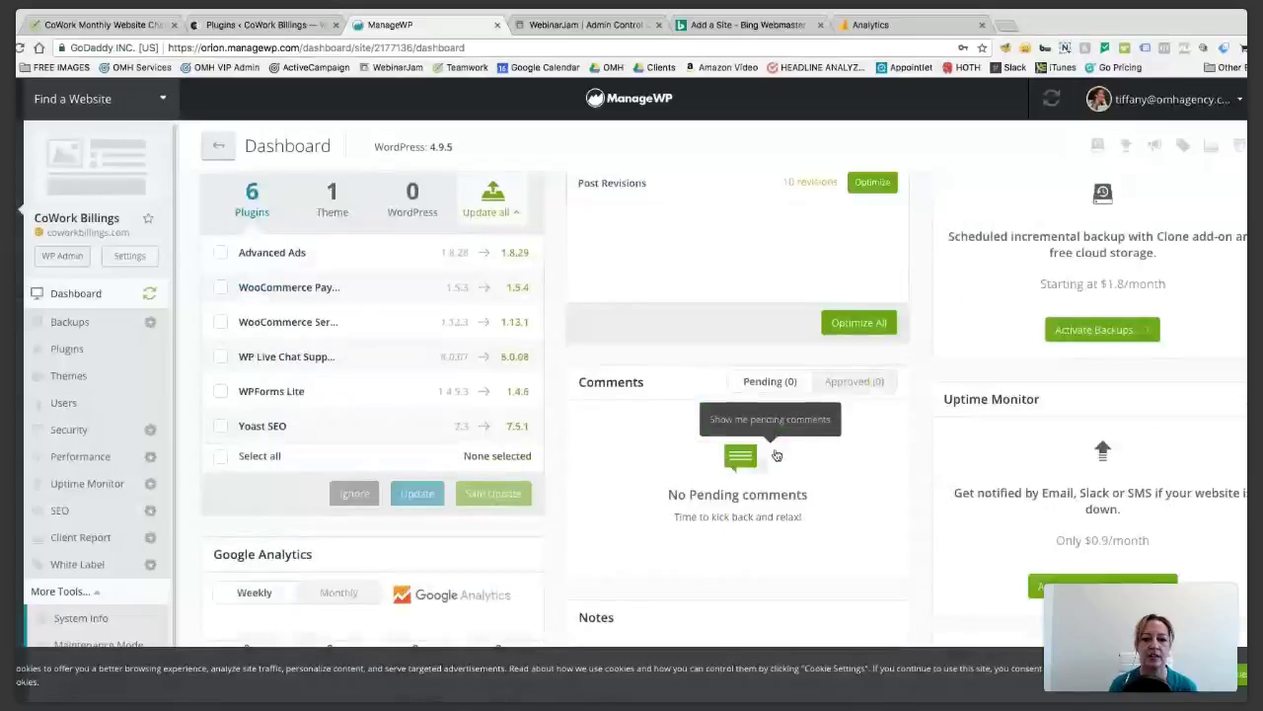
pyautogui.scroll(2, 776, 455)
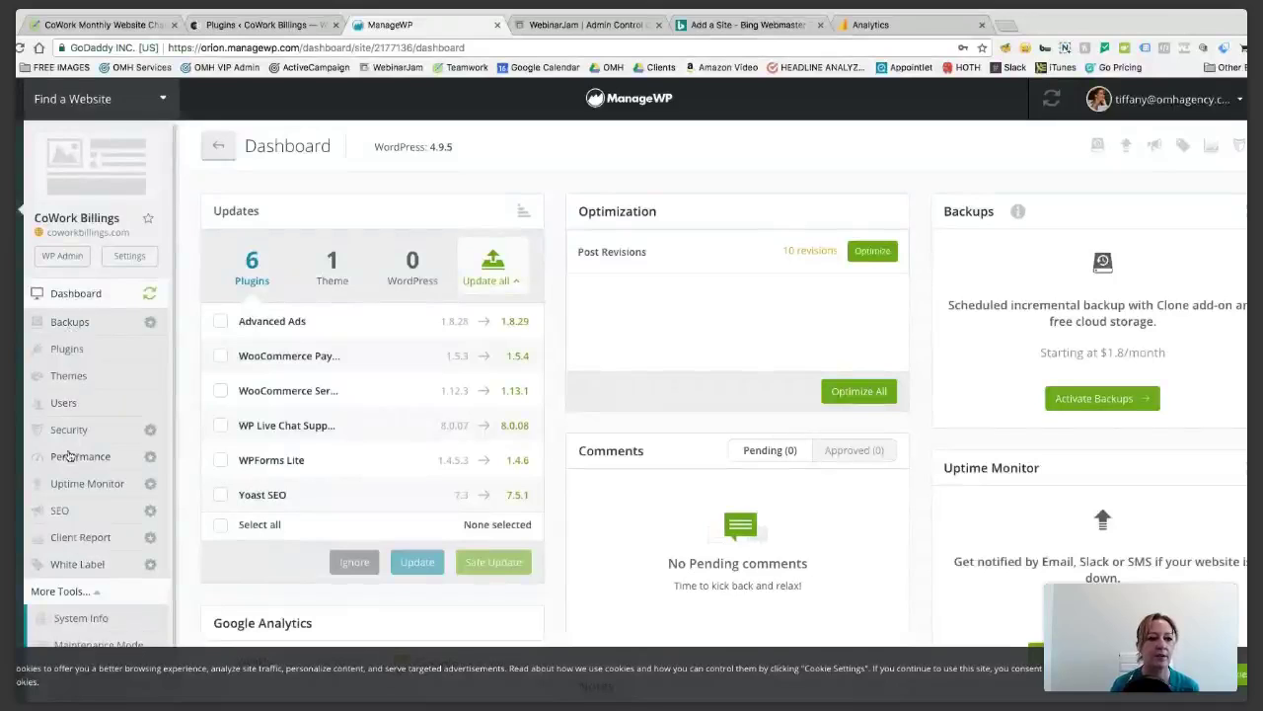
# Open the activation options of the Backups add-on for CoWork Billings and compare the Free and Premium features
pyautogui.click(65, 324)
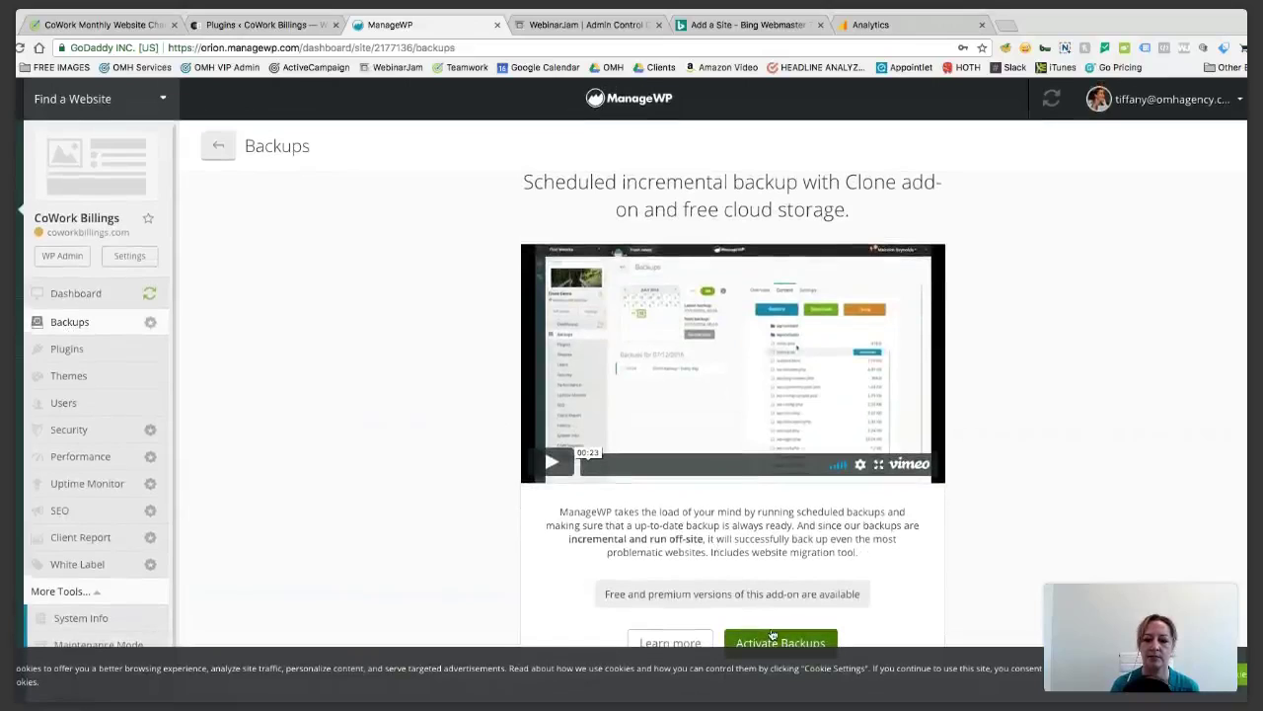
pyautogui.click(774, 637)
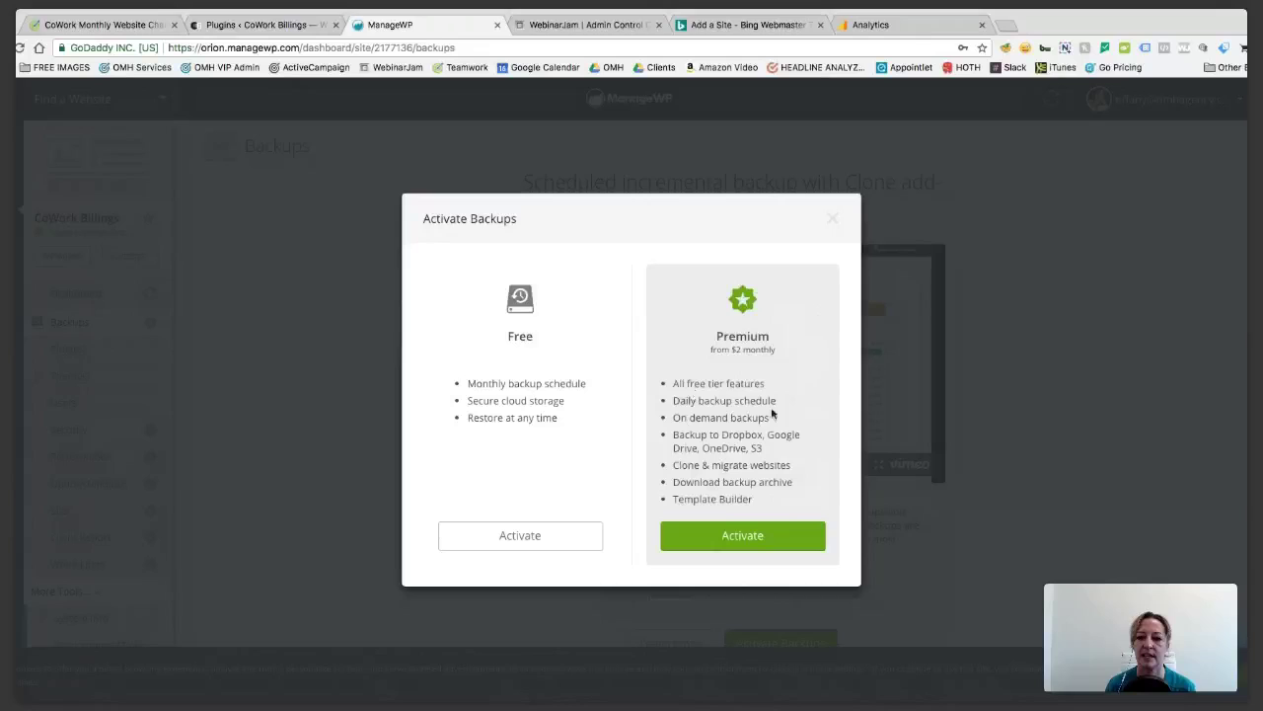
pyautogui.moveTo(671, 400); pyautogui.dragTo(776, 401)
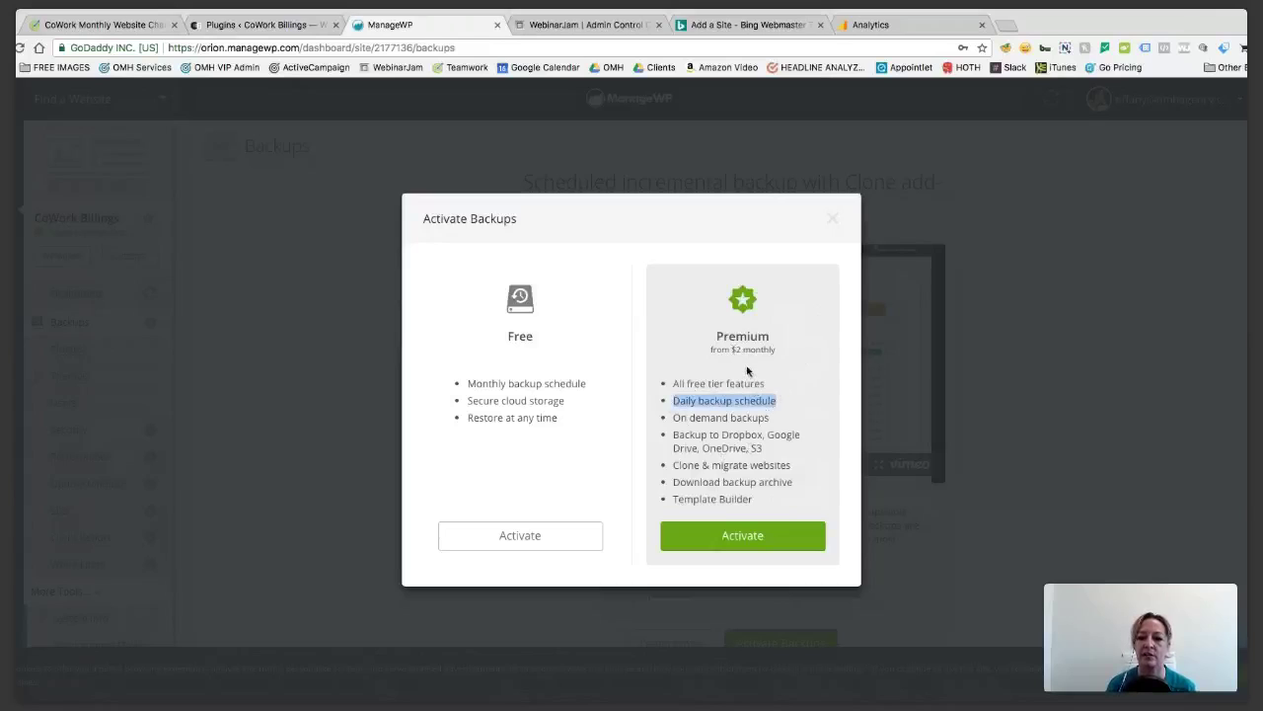
pyautogui.click(671, 421)
pyautogui.moveTo(670, 421); pyautogui.dragTo(798, 418)
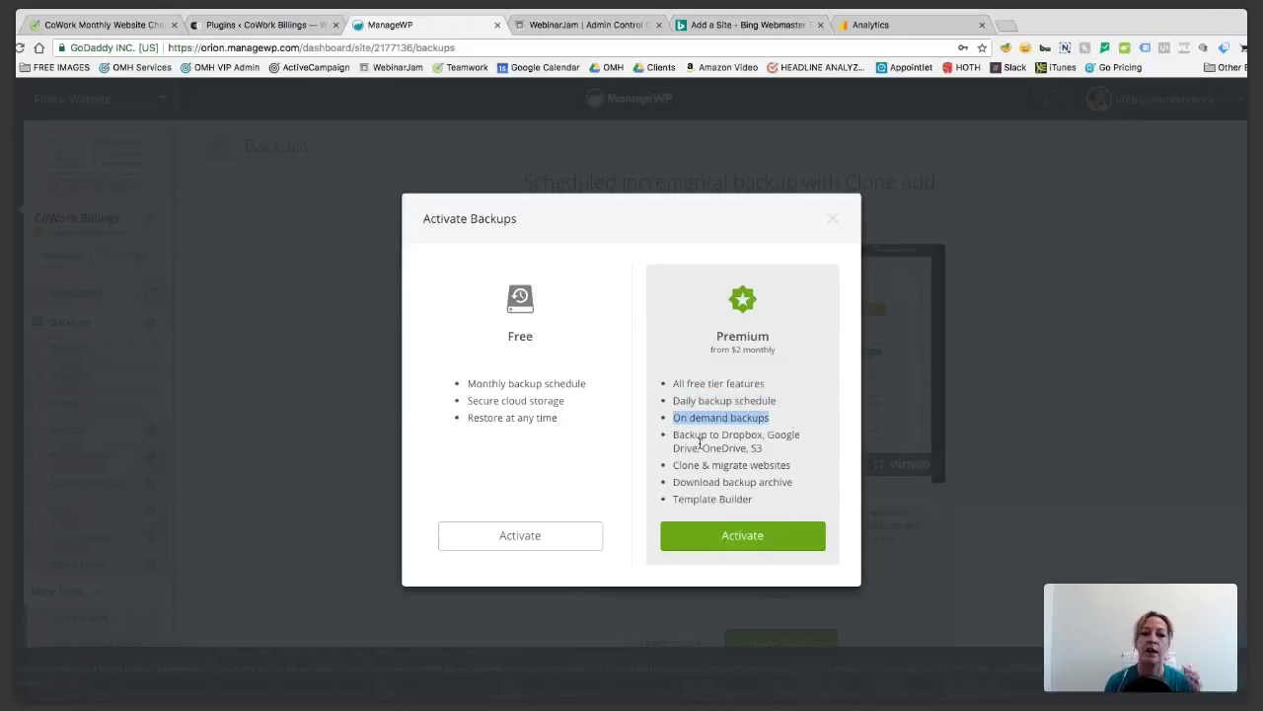
# Inspect the files under Include / Exclude content in the free backup settings, and activate the free Backups add-on
pyautogui.click(522, 536)
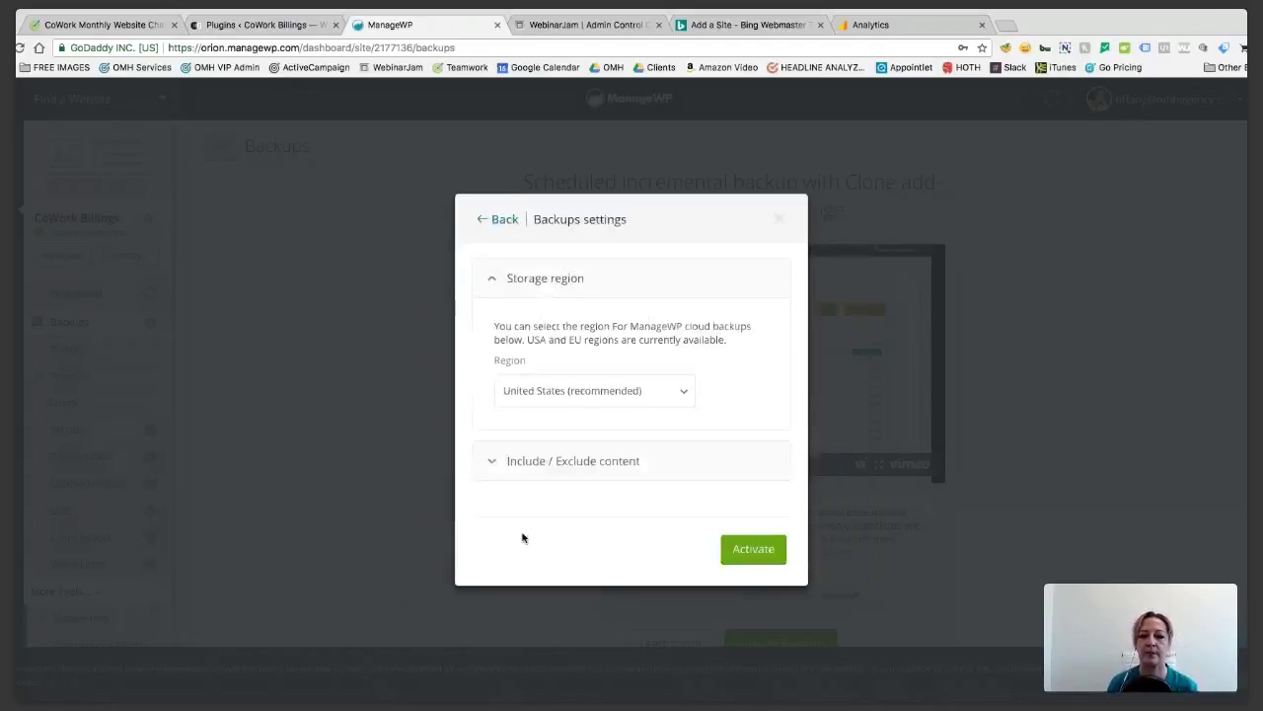
pyautogui.click(606, 462)
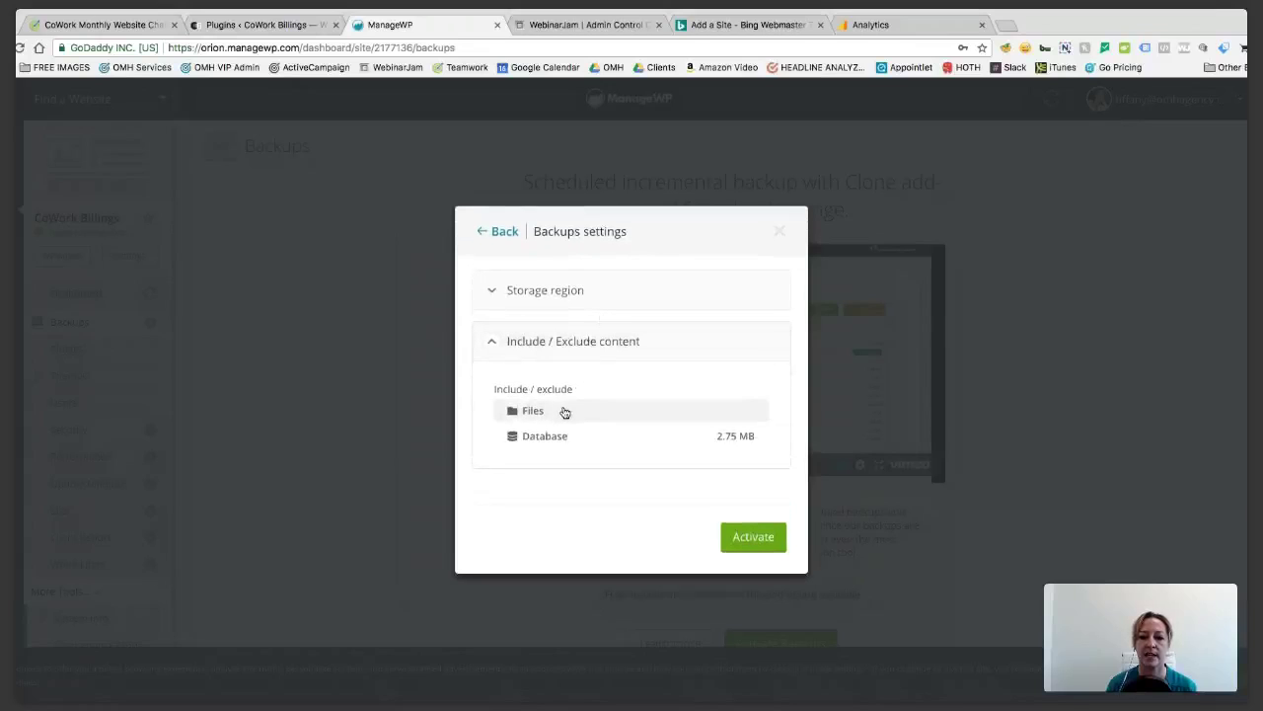
pyautogui.click(530, 411)
pyautogui.click(523, 385)
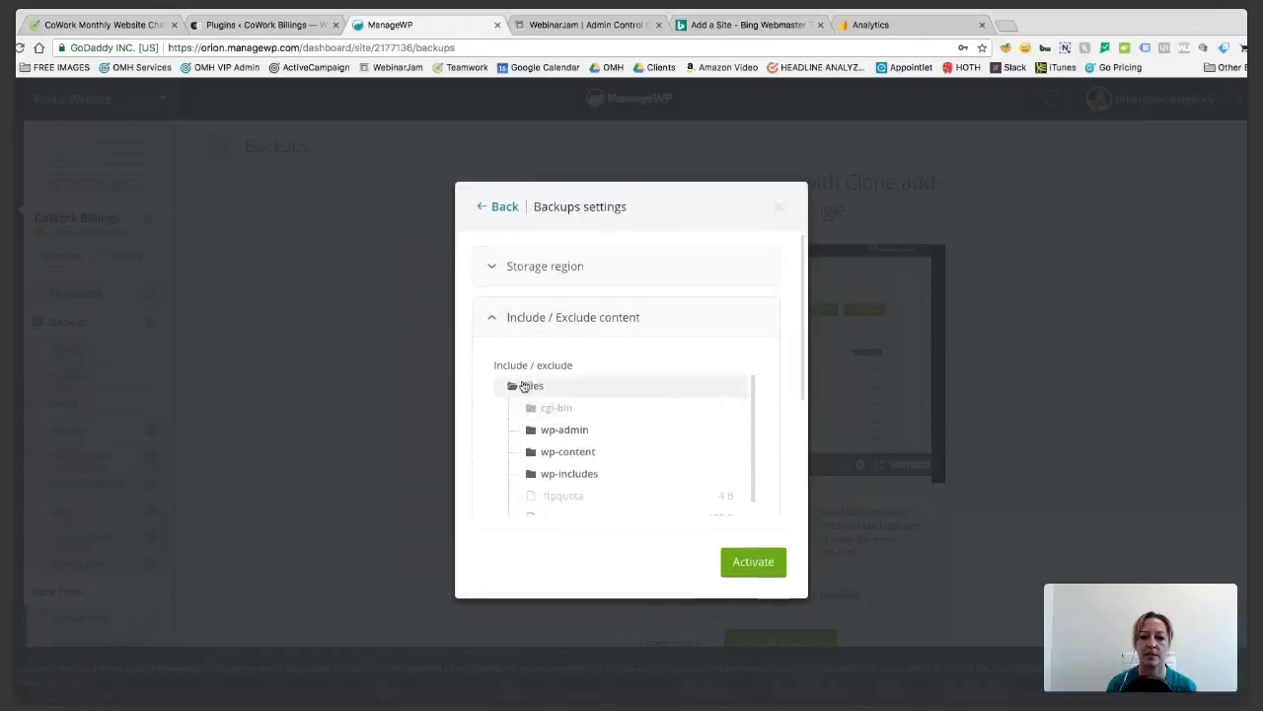
pyautogui.click(768, 536)
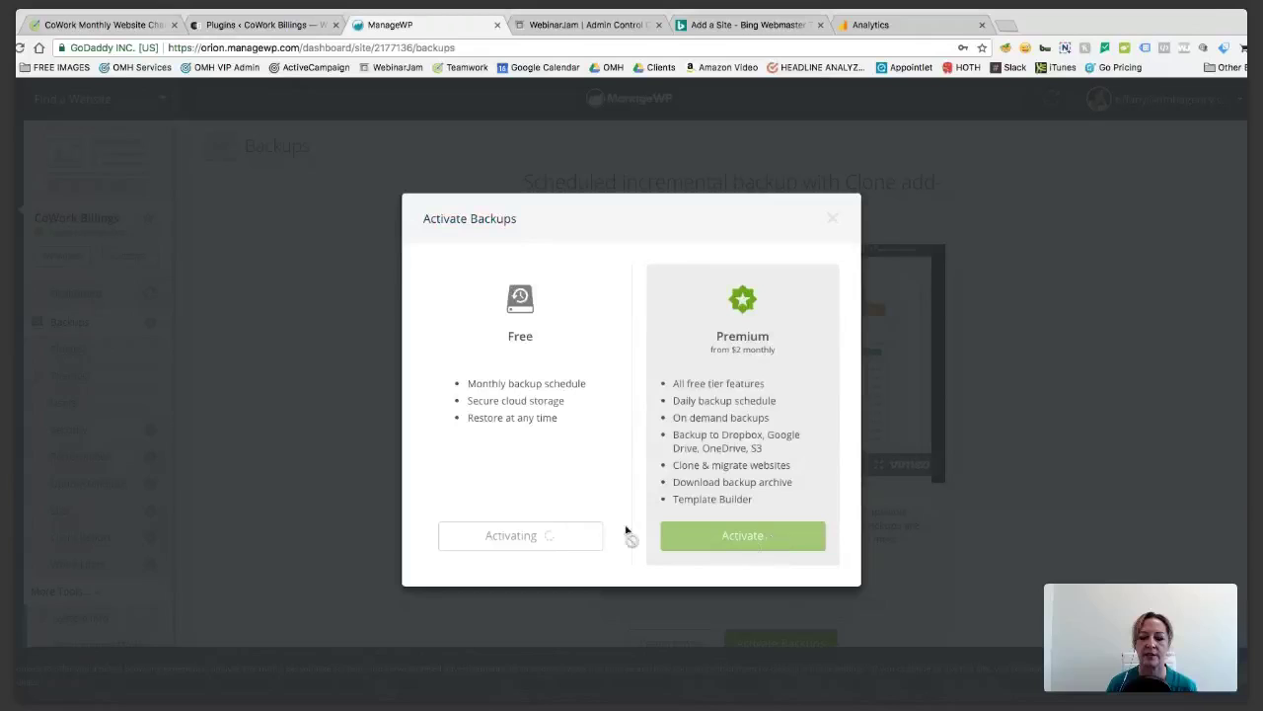
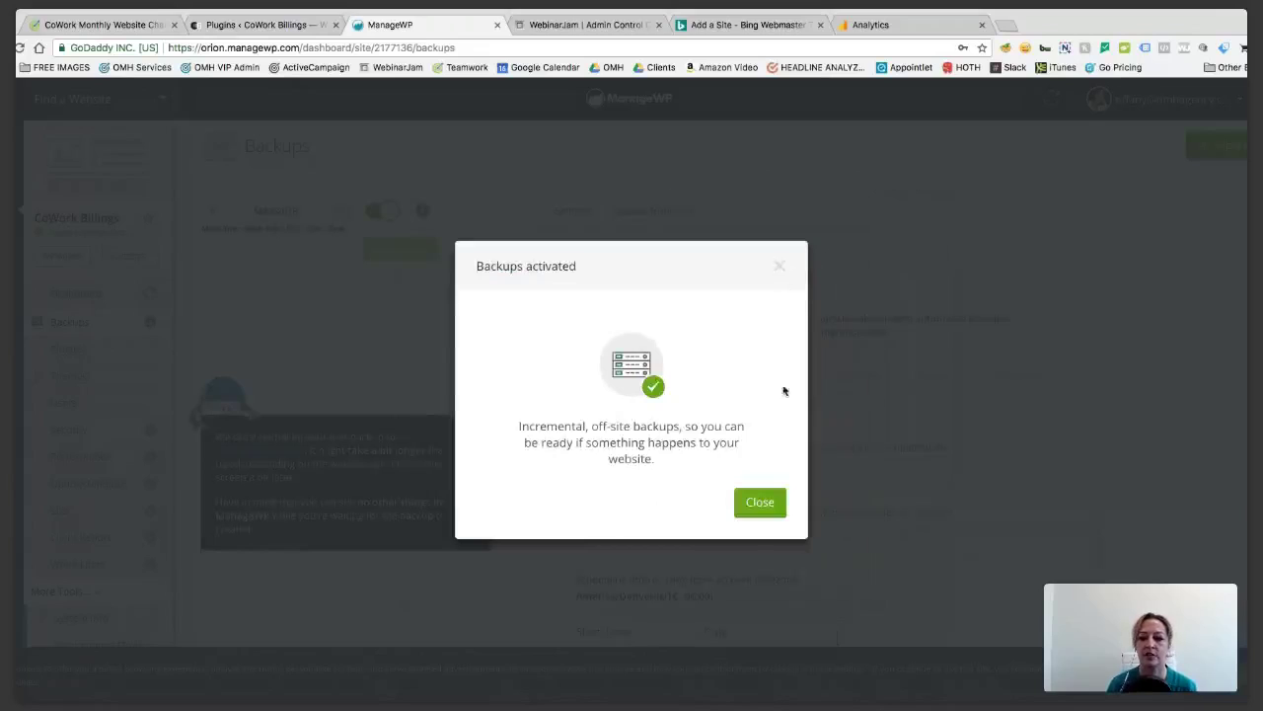
pyautogui.click(760, 504)
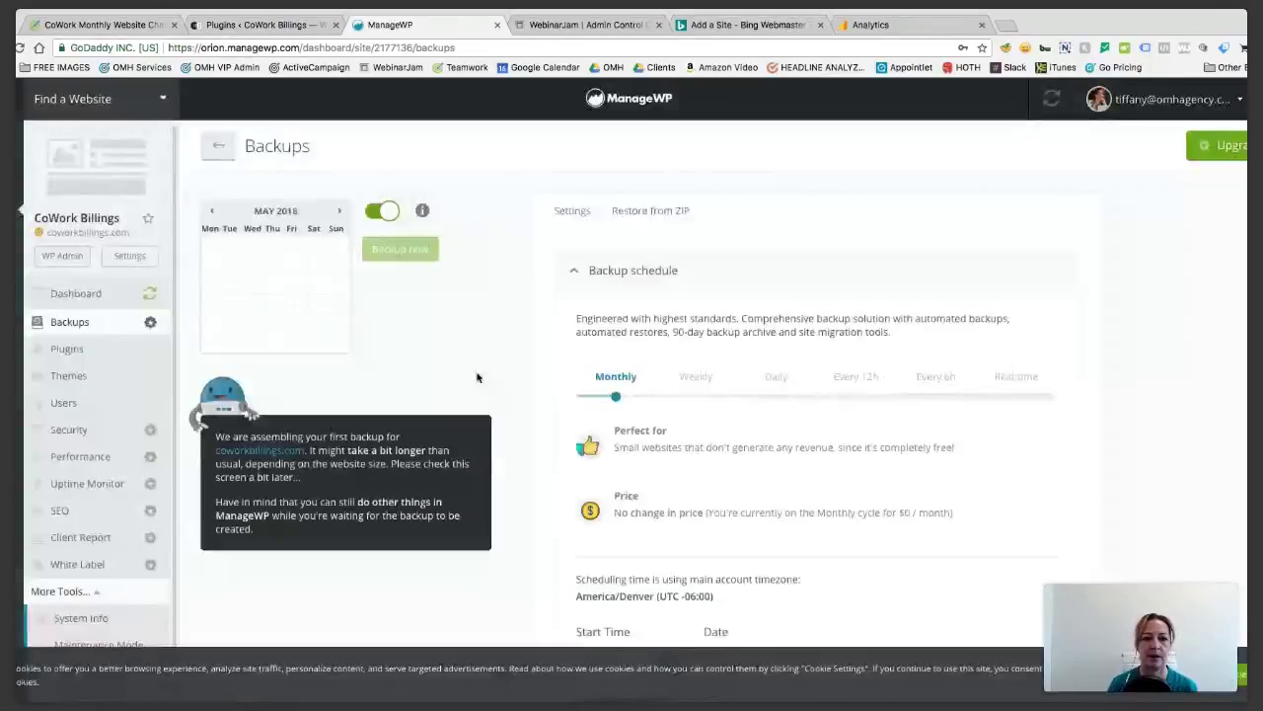
# Try to run an on-demand backup, decline the paid add-on, and review the backup schedule and first-backup progress
pyautogui.click(406, 251)
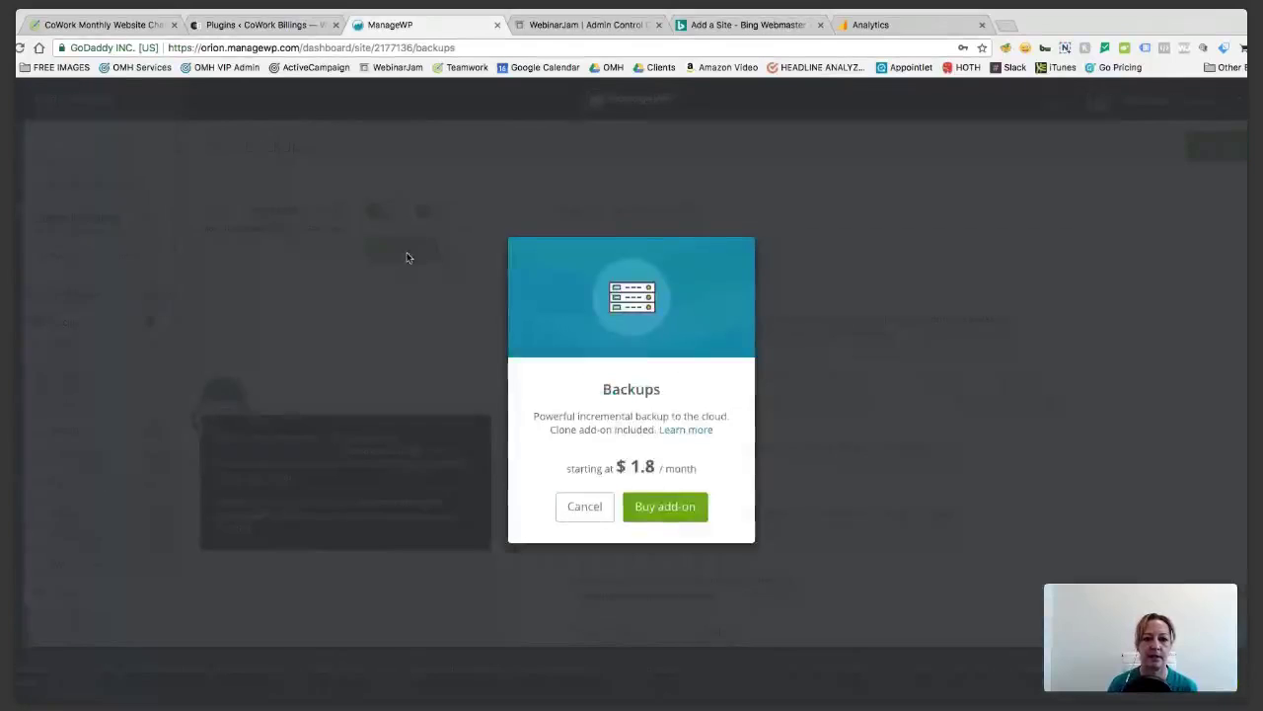
pyautogui.click(584, 509)
pyautogui.scroll(-2, 410, 416)
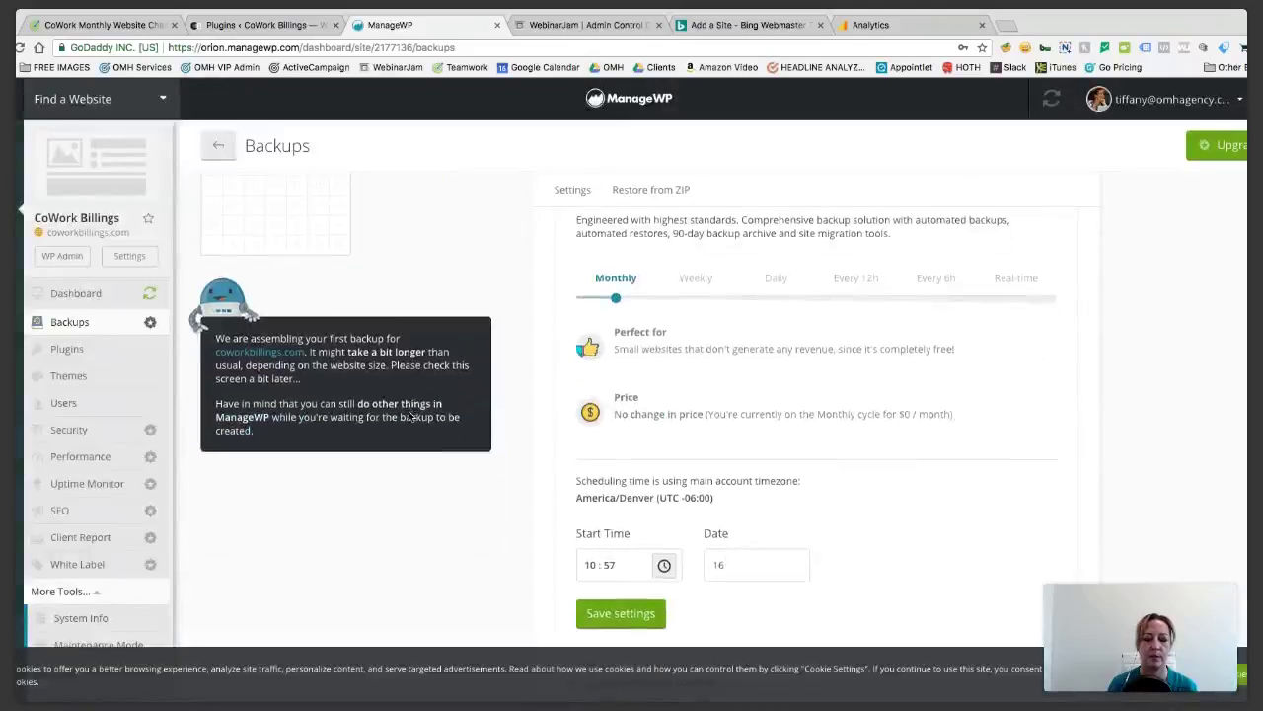
pyautogui.scroll(2, 410, 416)
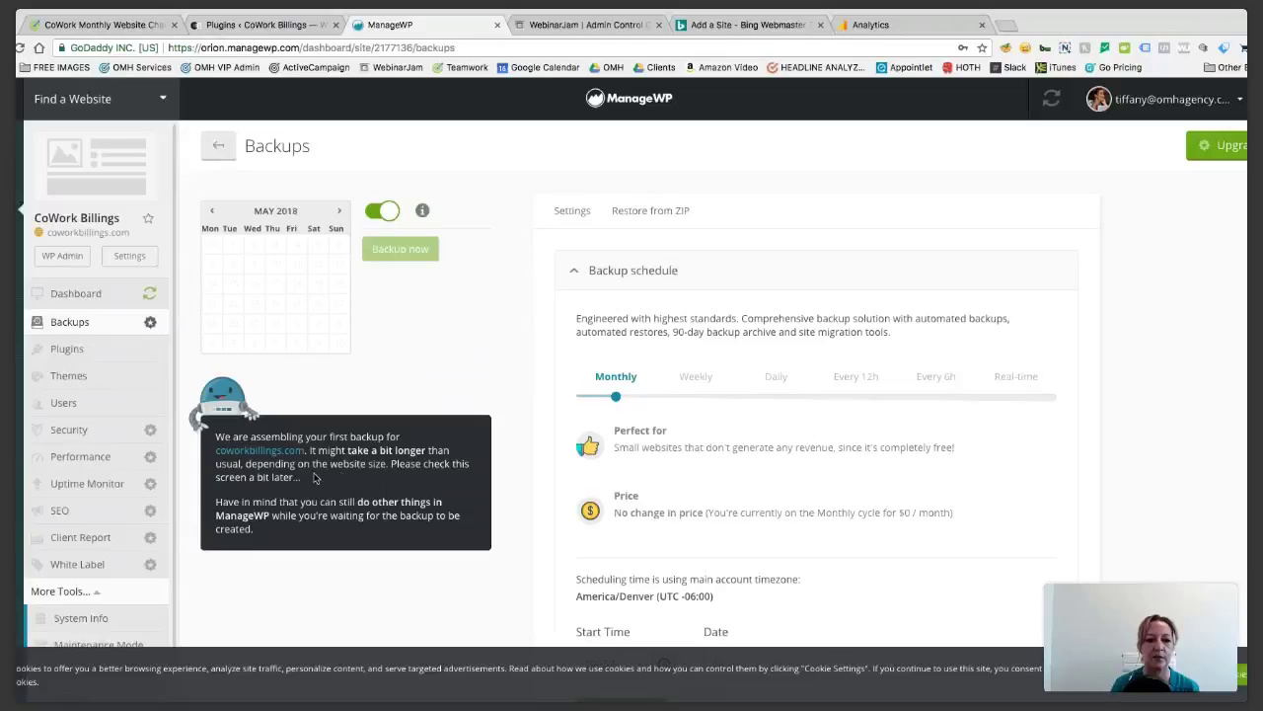
pyautogui.scroll(-2, 314, 478)
pyautogui.scroll(2, 335, 394)
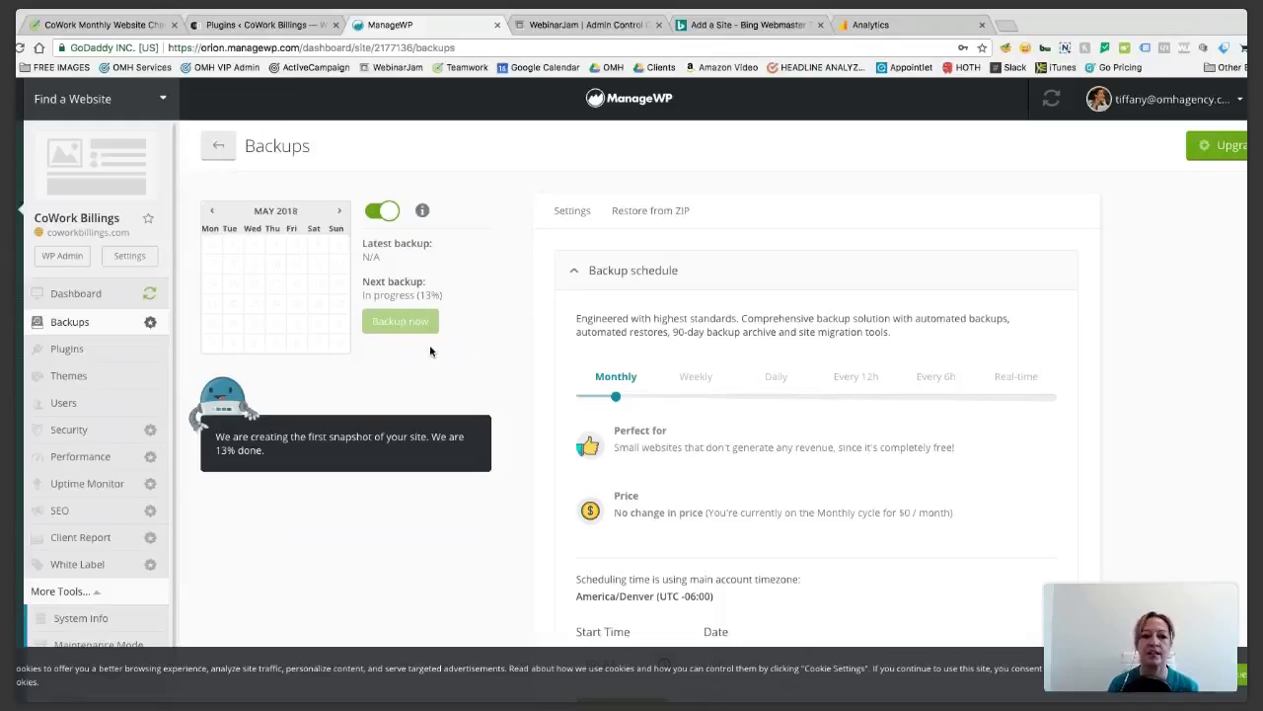
# Look through the plugins, themes and users management pages of CoWork Billings
pyautogui.click(85, 352)
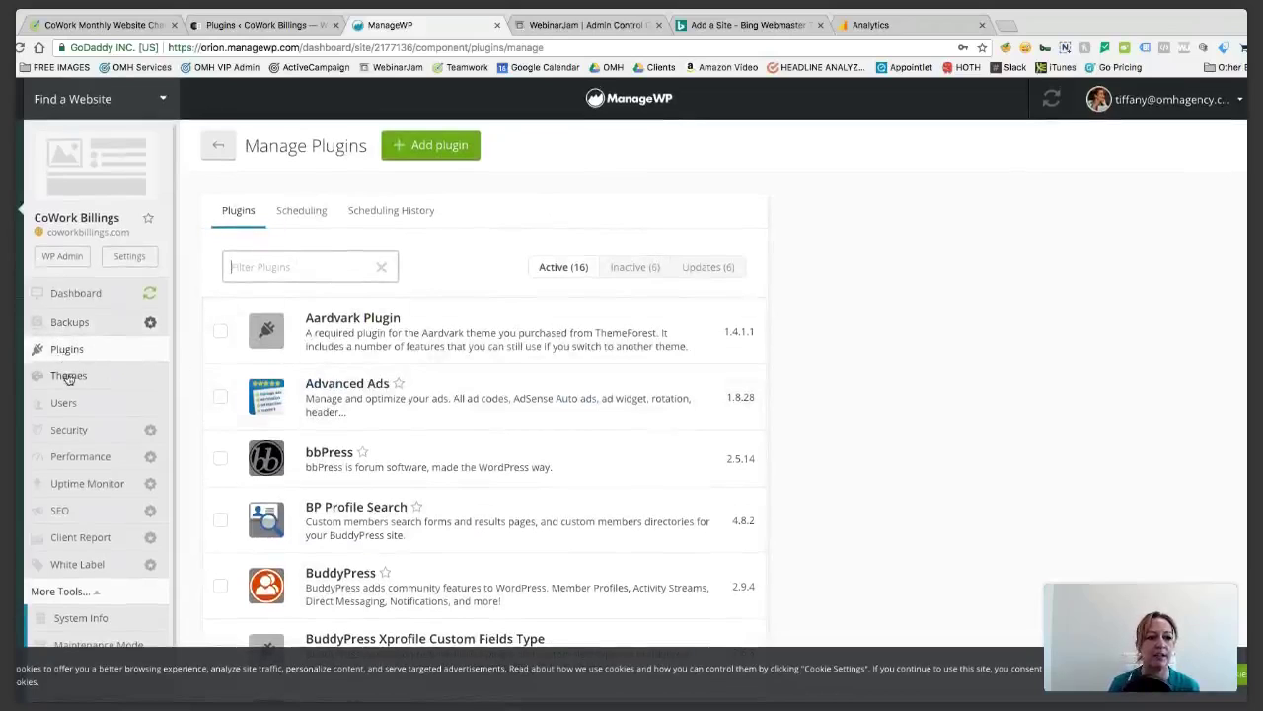
pyautogui.scroll(-2, 474, 457)
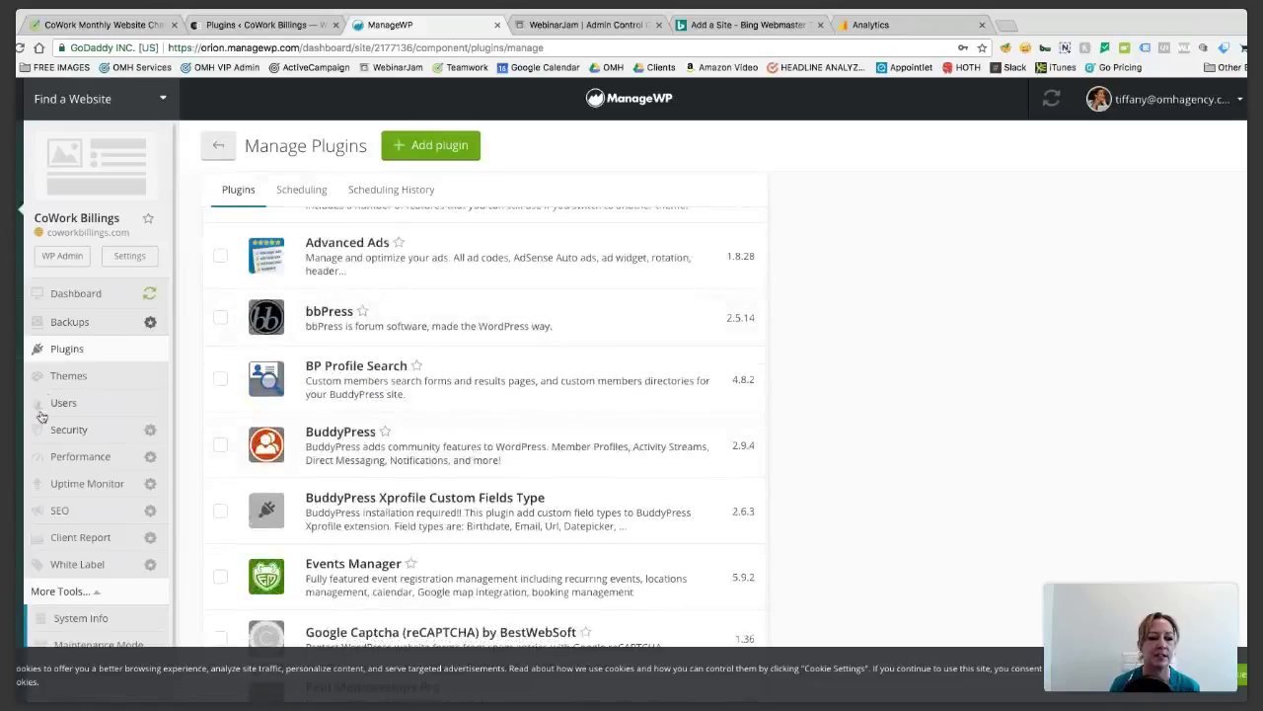
pyautogui.click(106, 380)
pyautogui.click(100, 407)
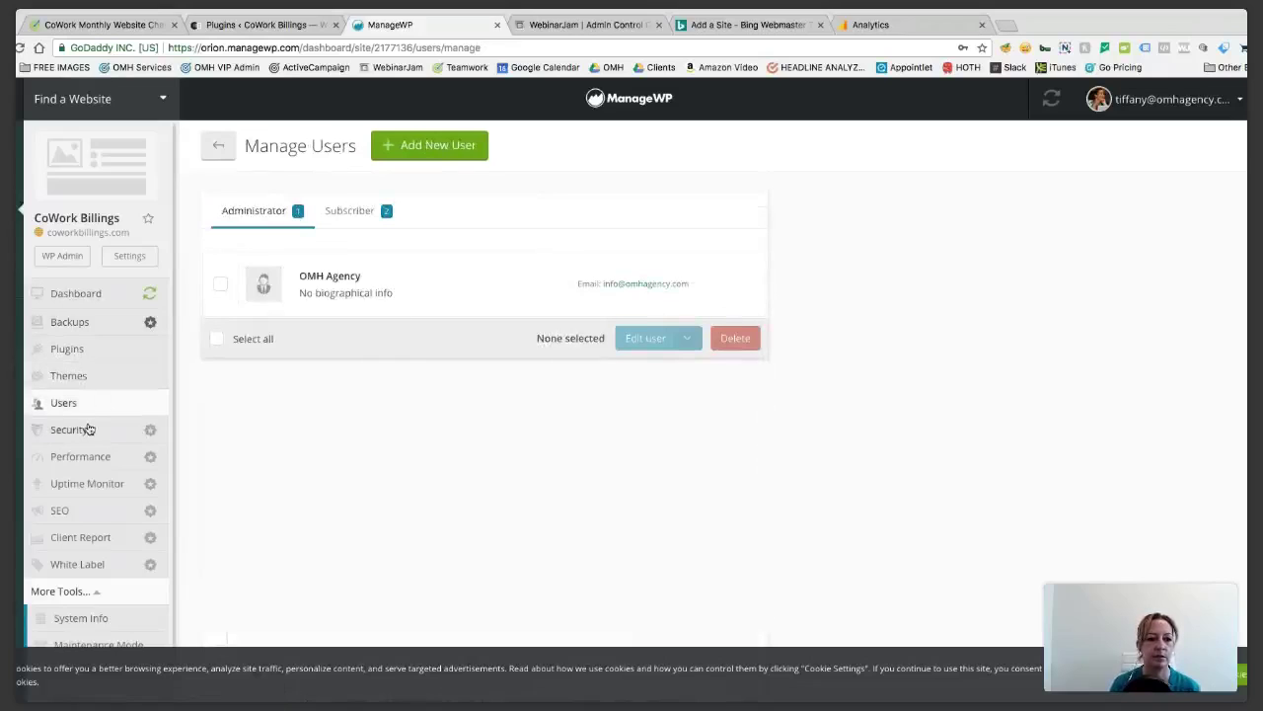
# Activate the free version of Security Check for CoWork Billings
pyautogui.click(88, 433)
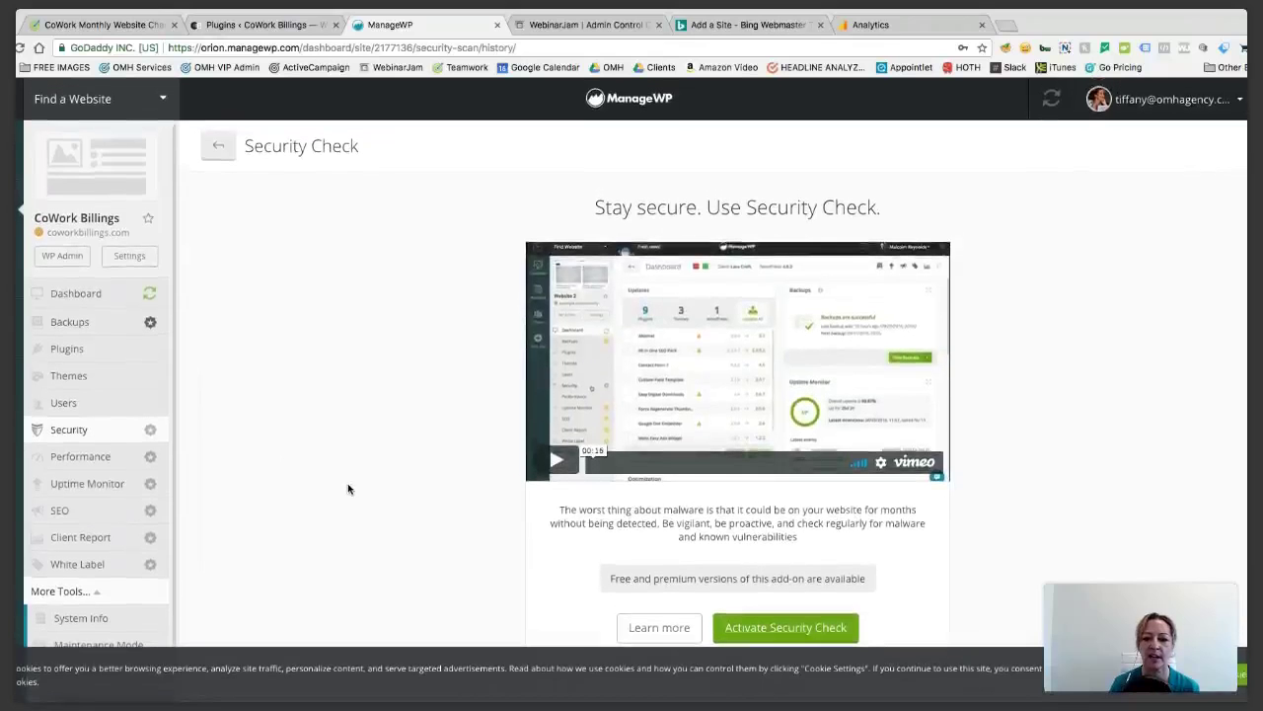
pyautogui.click(768, 630)
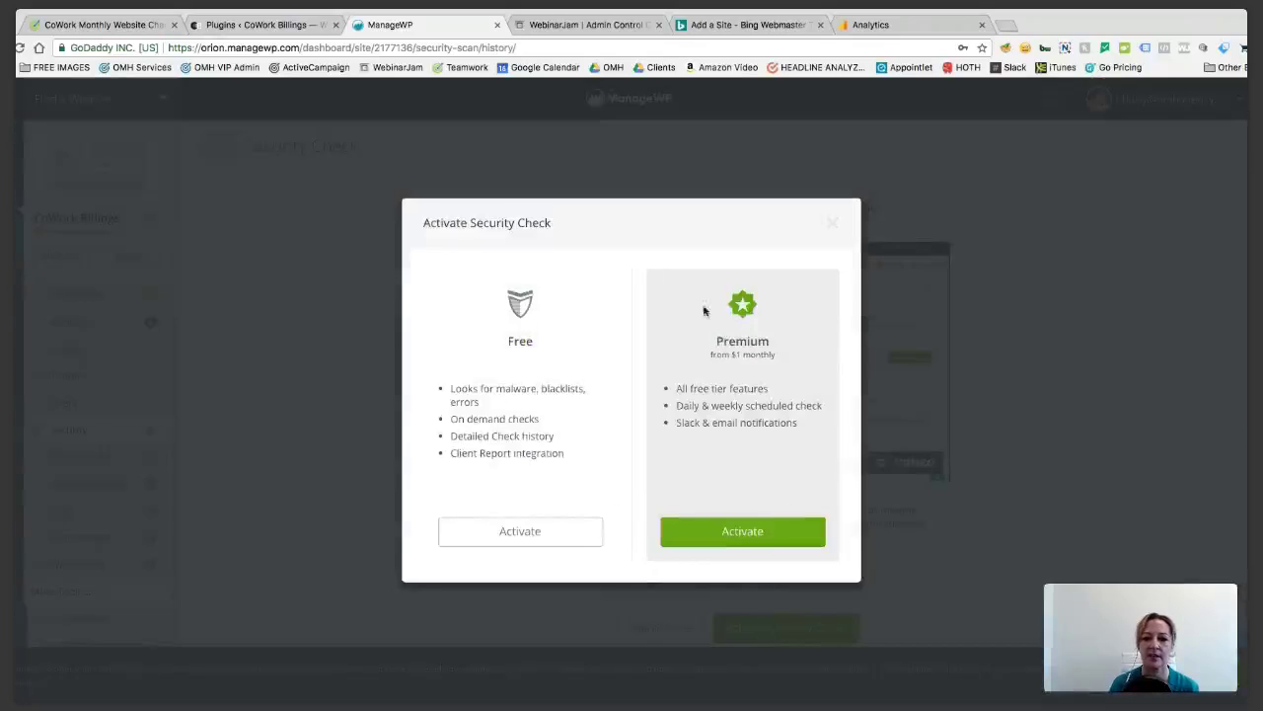
pyautogui.click(529, 529)
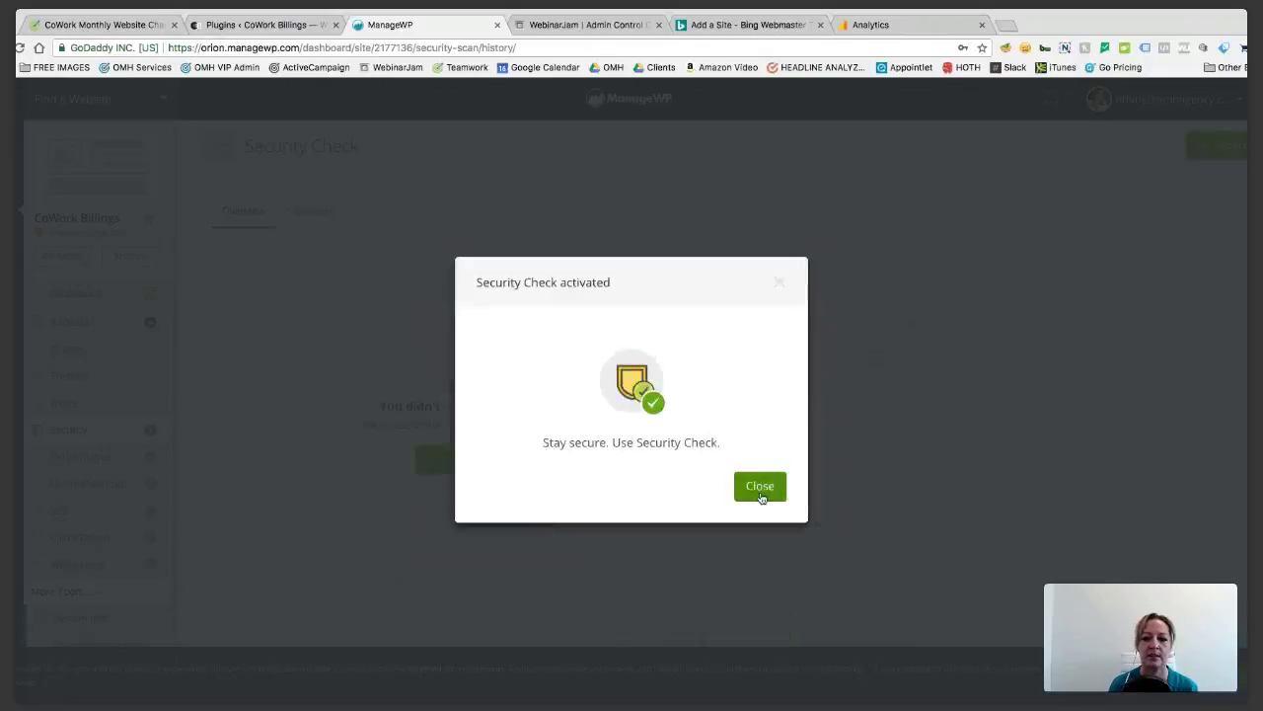
pyautogui.click(760, 486)
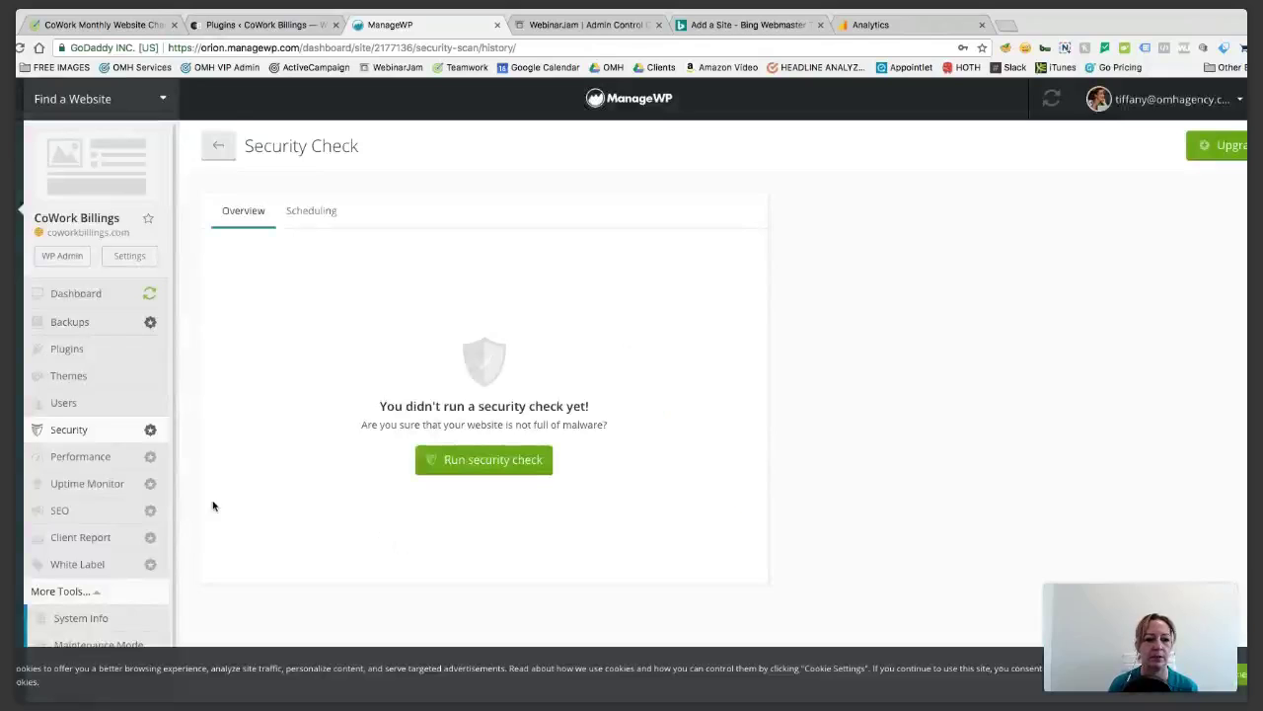
# Look at the Performance Check add-on page, and activate the paid Uptime Monitor add-on for CoWork Billings
pyautogui.click(96, 459)
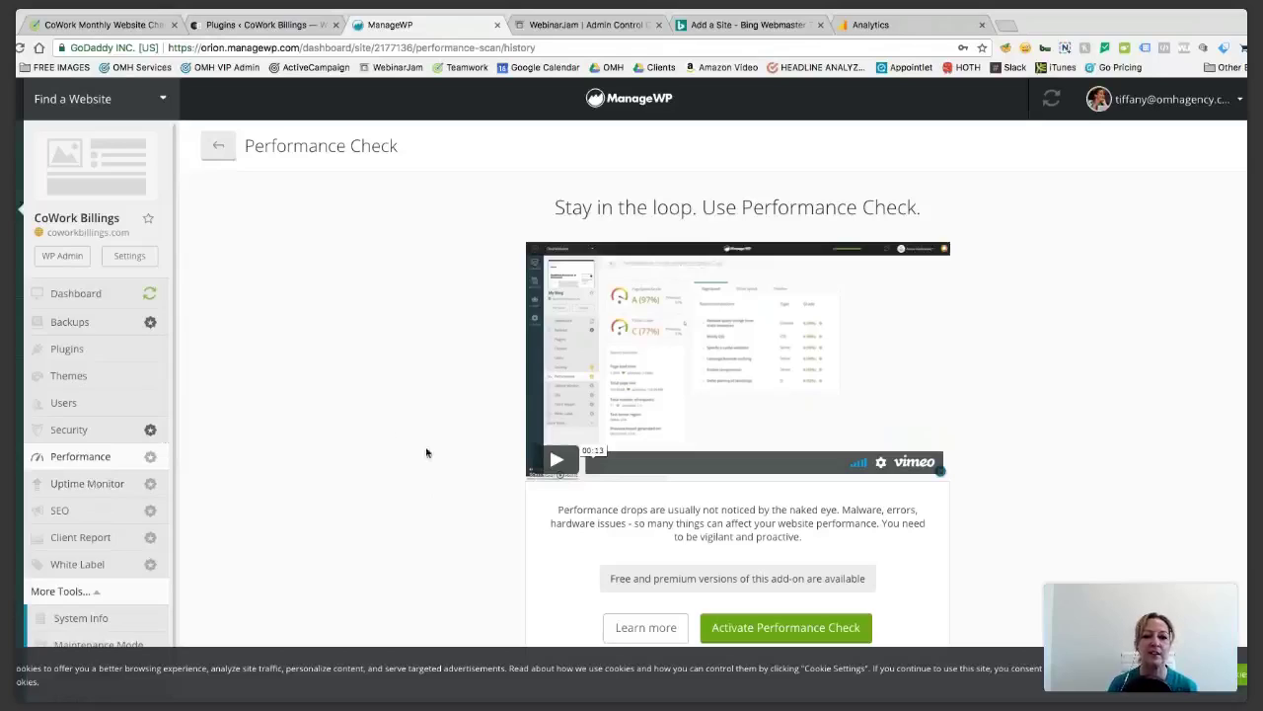
pyautogui.click(95, 484)
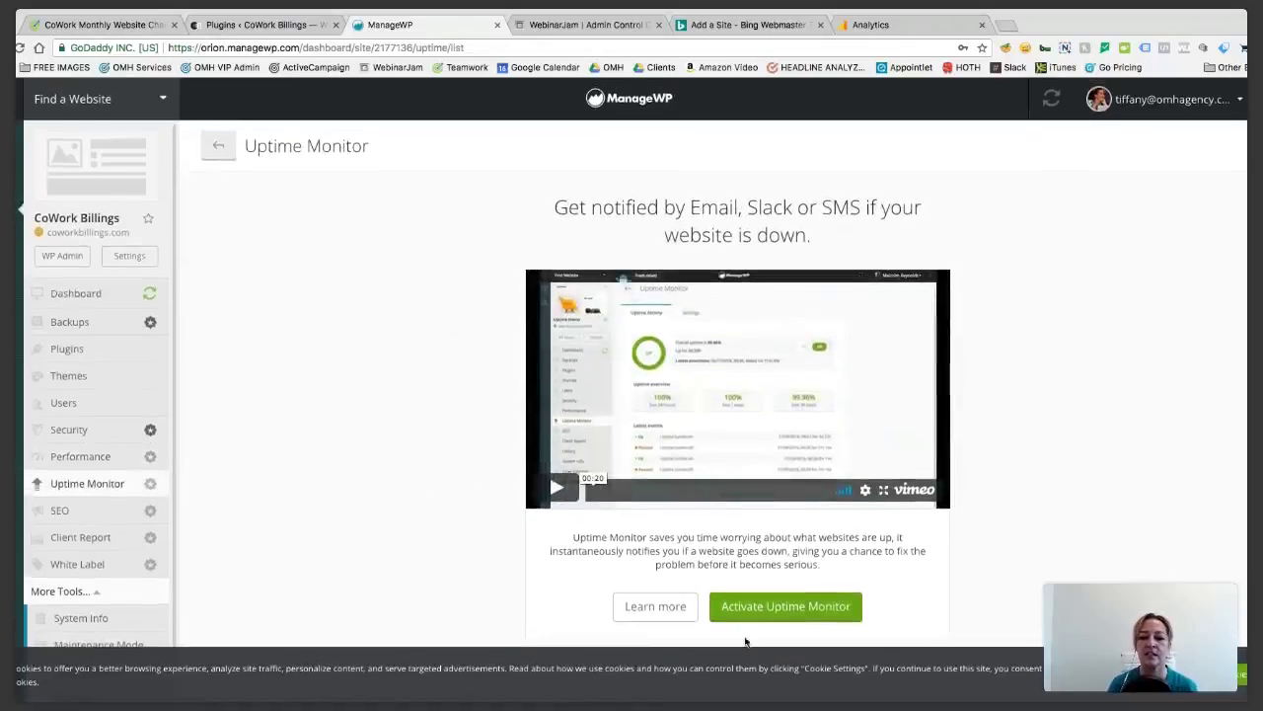
pyautogui.click(772, 606)
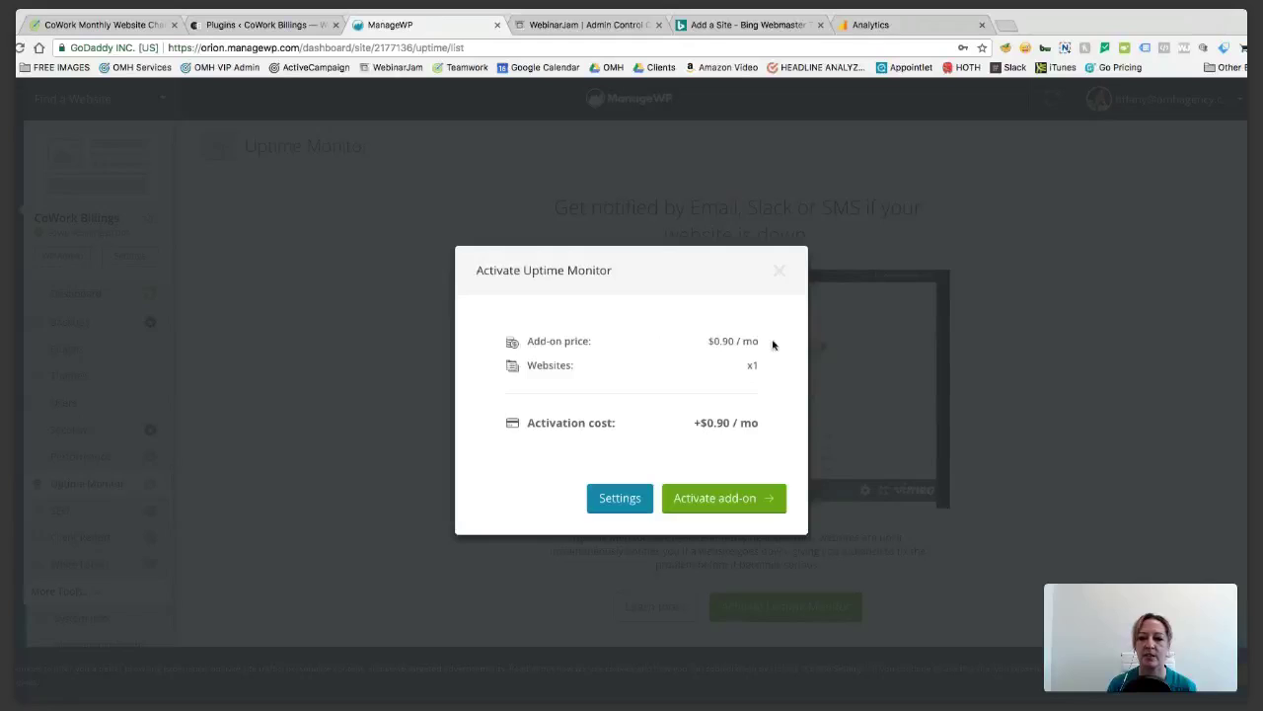
pyautogui.click(727, 501)
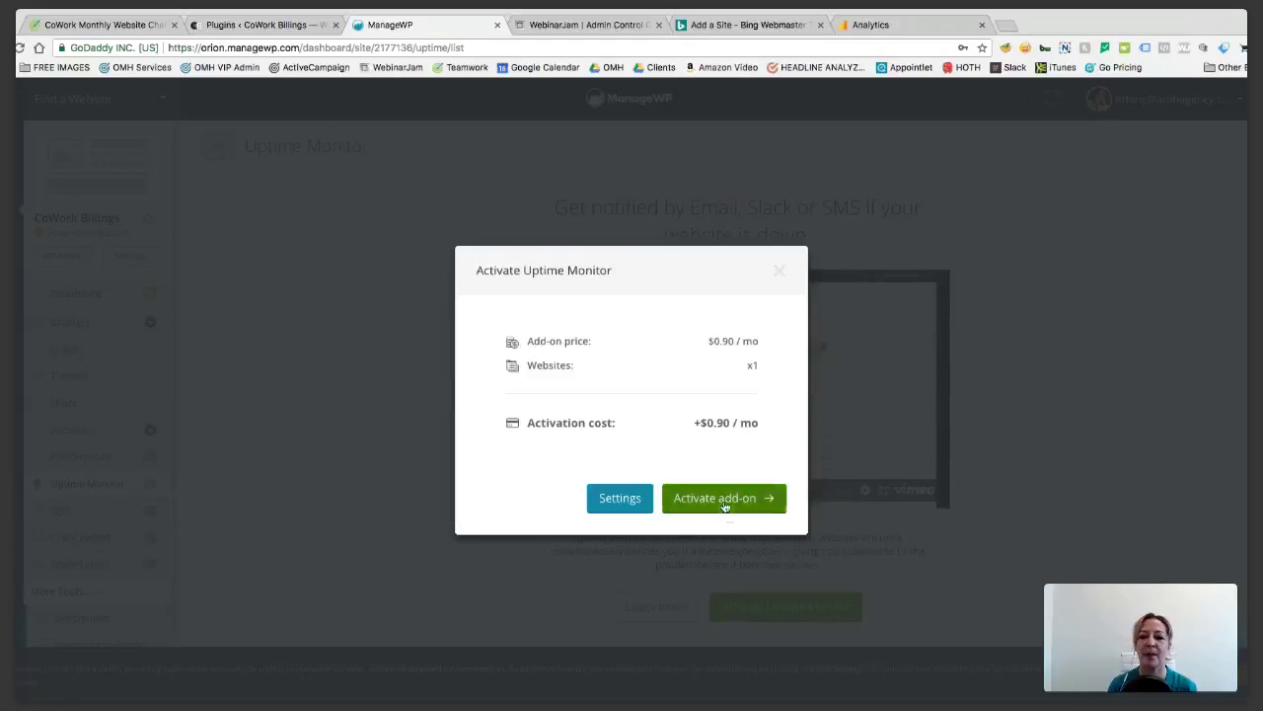
pyautogui.click(752, 501)
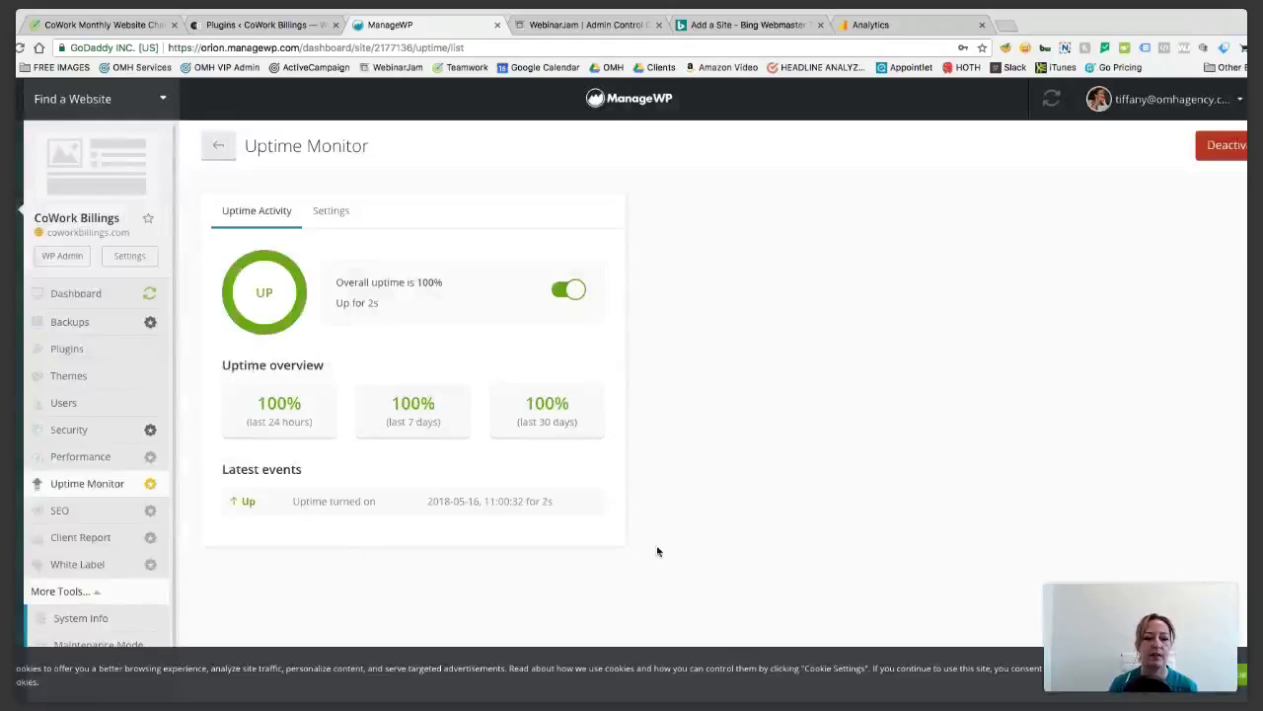
# Review the monitoring interval, notification delay and keyword monitoring in the Uptime Monitor's general settings, and save them
pyautogui.click(335, 217)
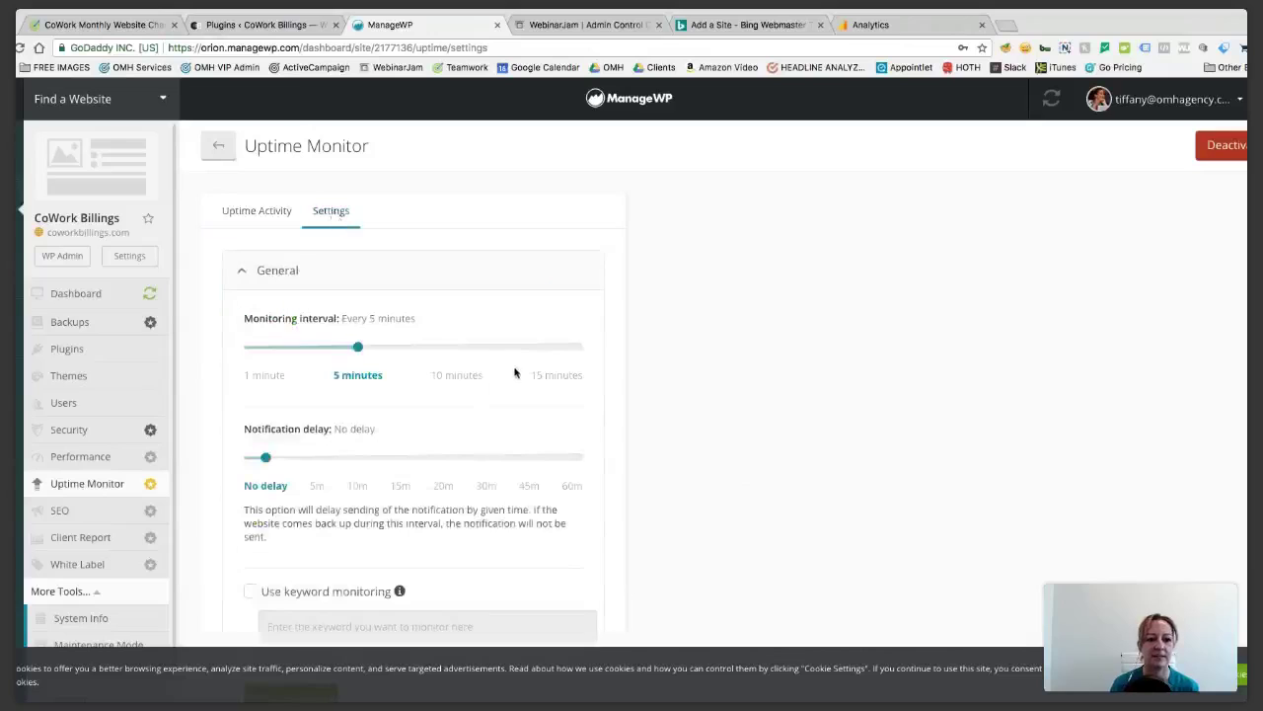
pyautogui.scroll(-2, 512, 365)
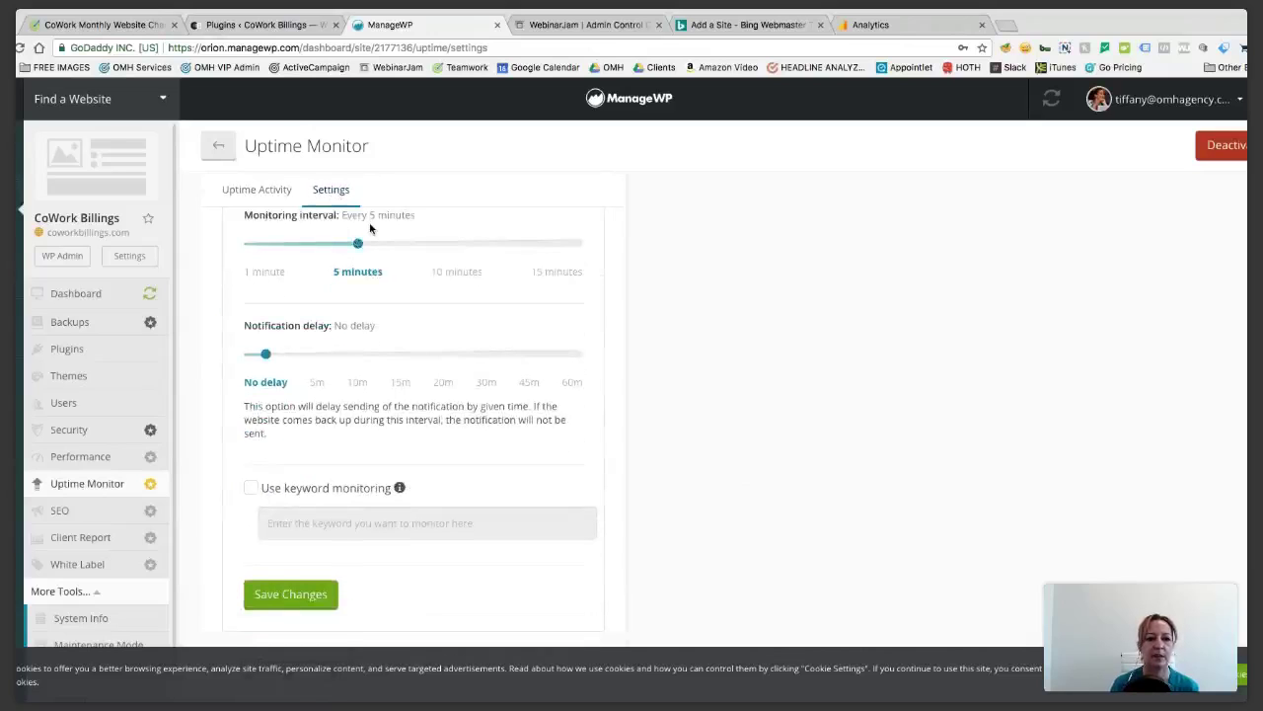
pyautogui.scroll(1, 383, 301)
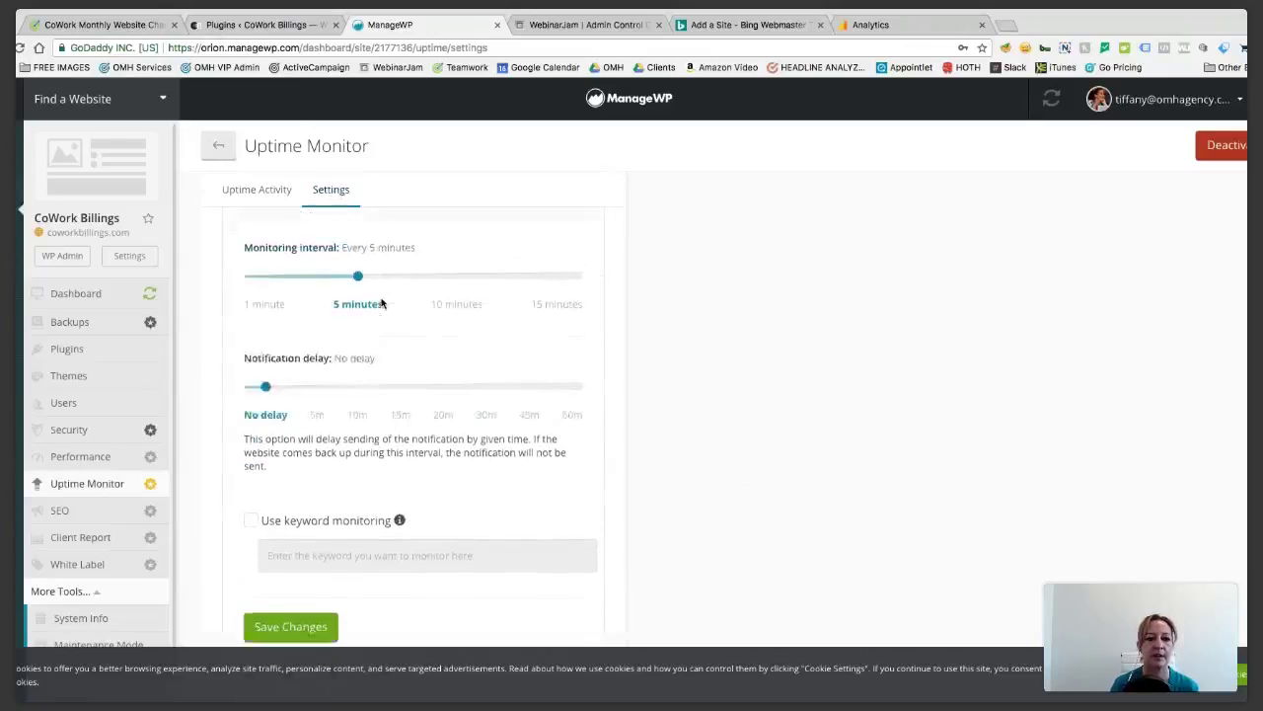
pyautogui.scroll(-1, 381, 301)
pyautogui.scroll(-1, 246, 296)
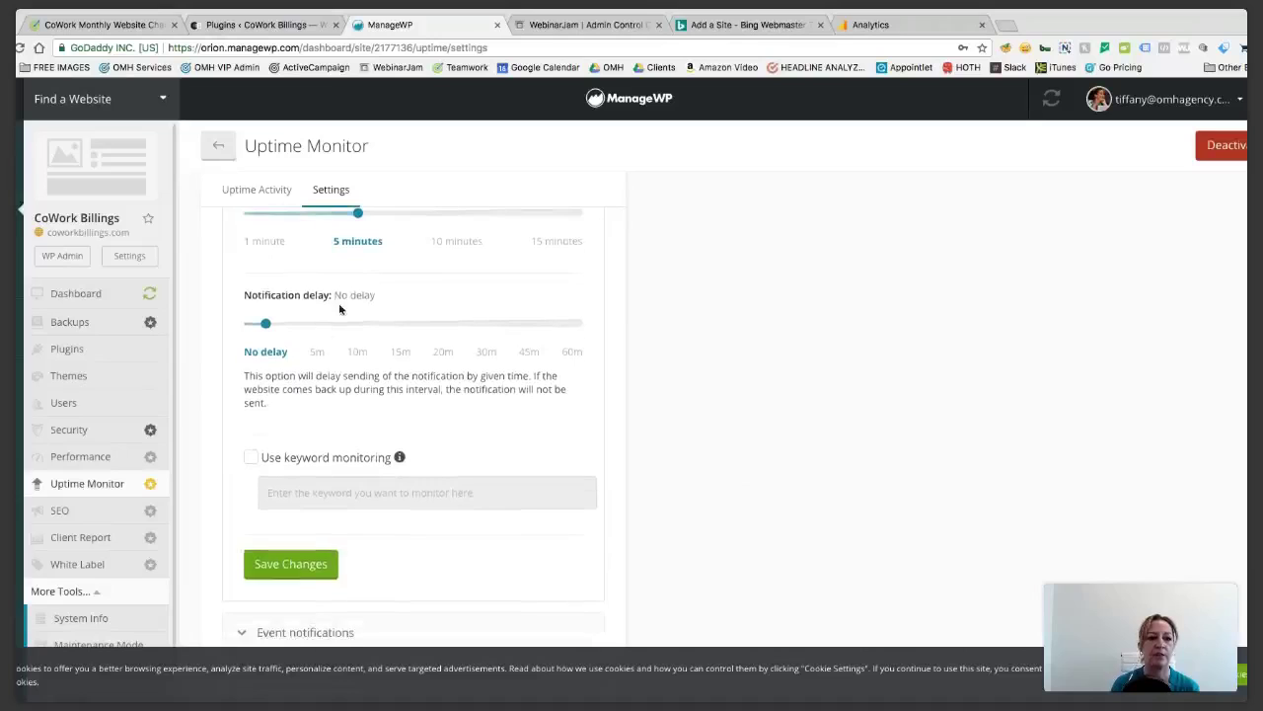
pyautogui.scroll(-1, 325, 382)
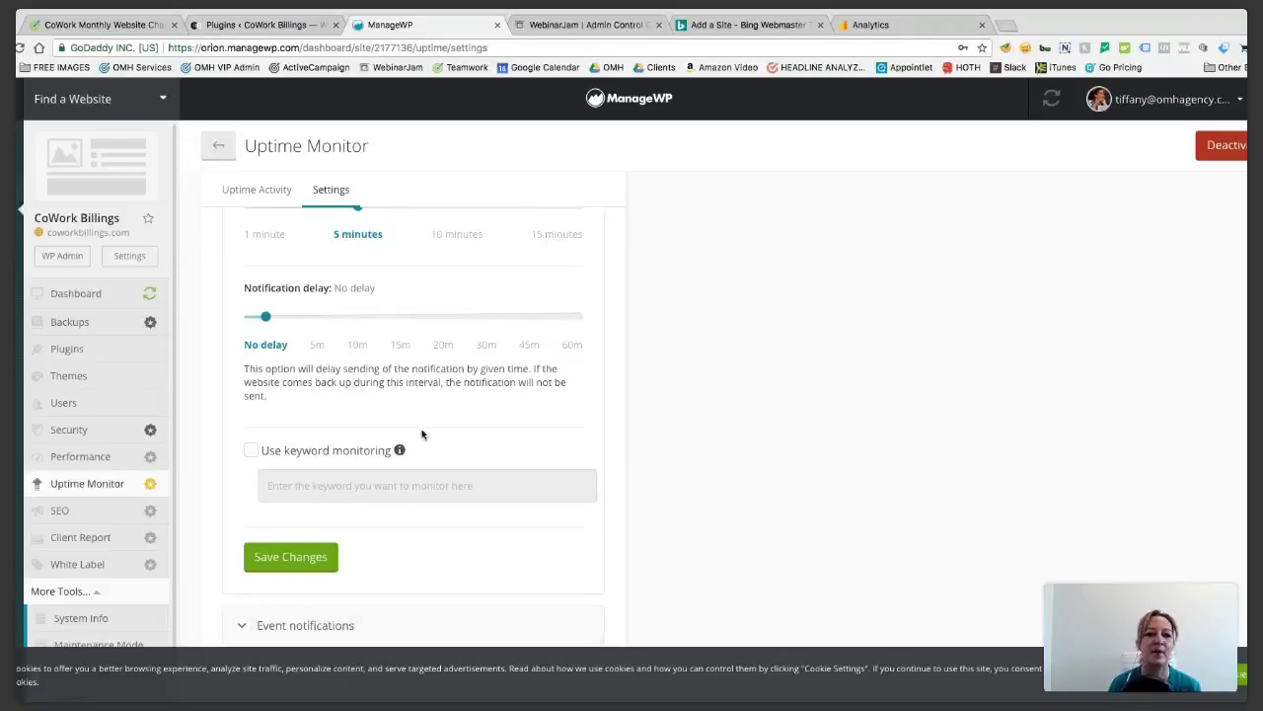
pyautogui.scroll(2, 424, 435)
pyautogui.scroll(-2, 423, 435)
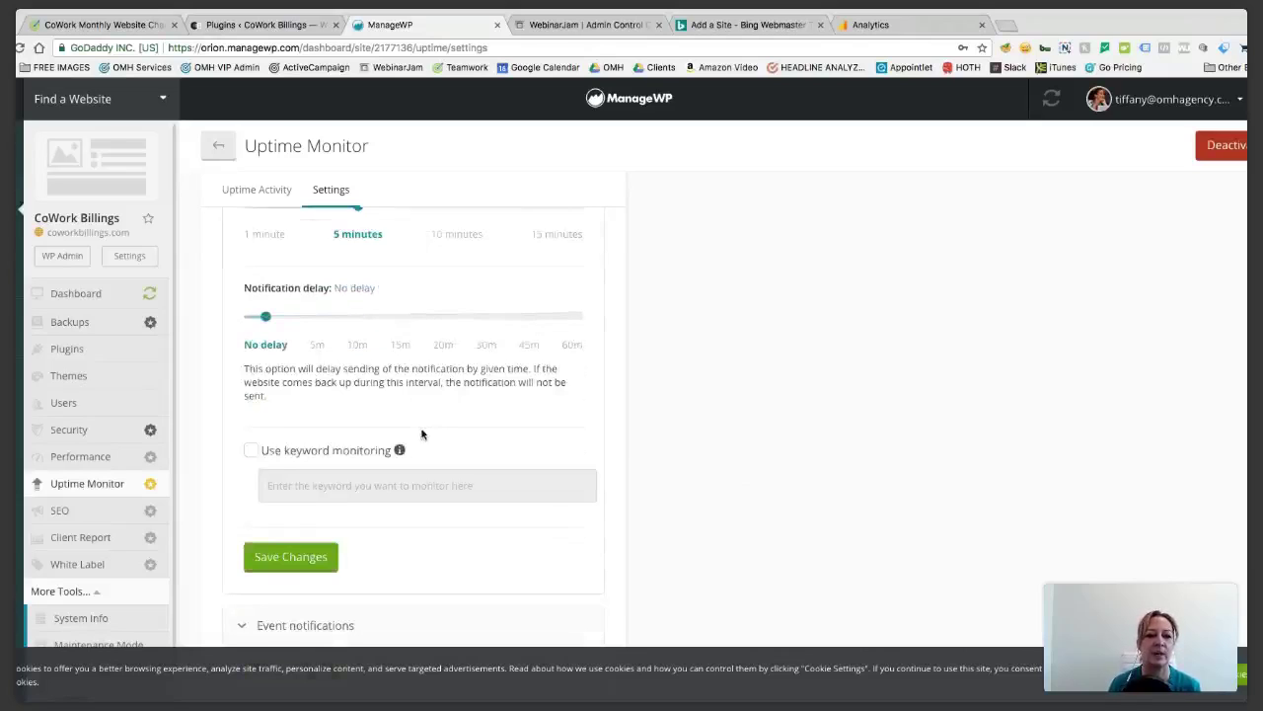
pyautogui.scroll(3, 423, 435)
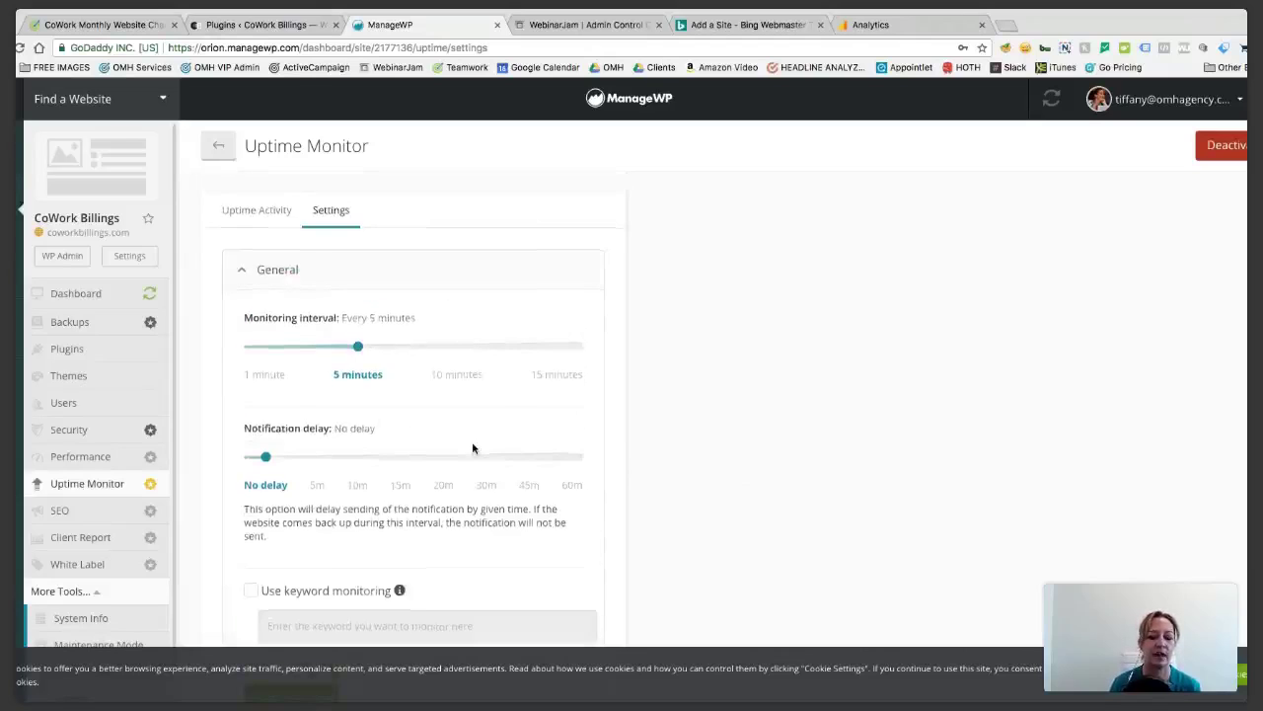
pyautogui.scroll(-3, 473, 445)
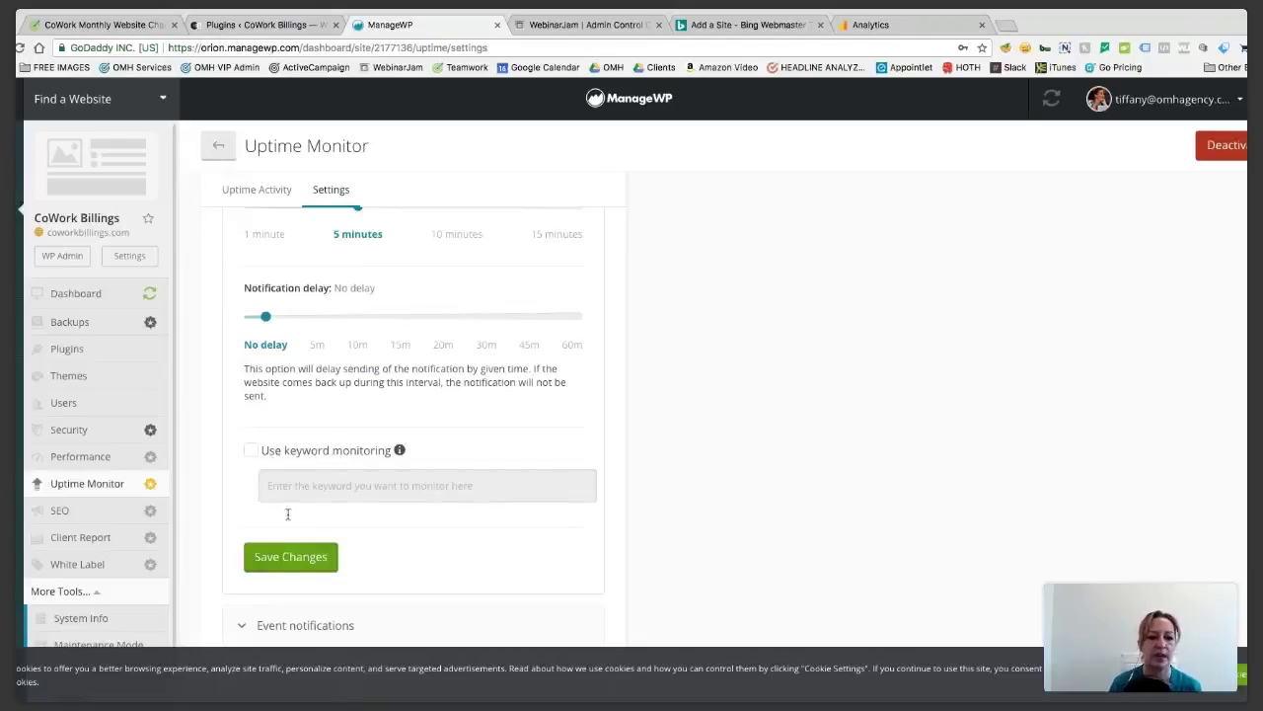
pyautogui.click(294, 552)
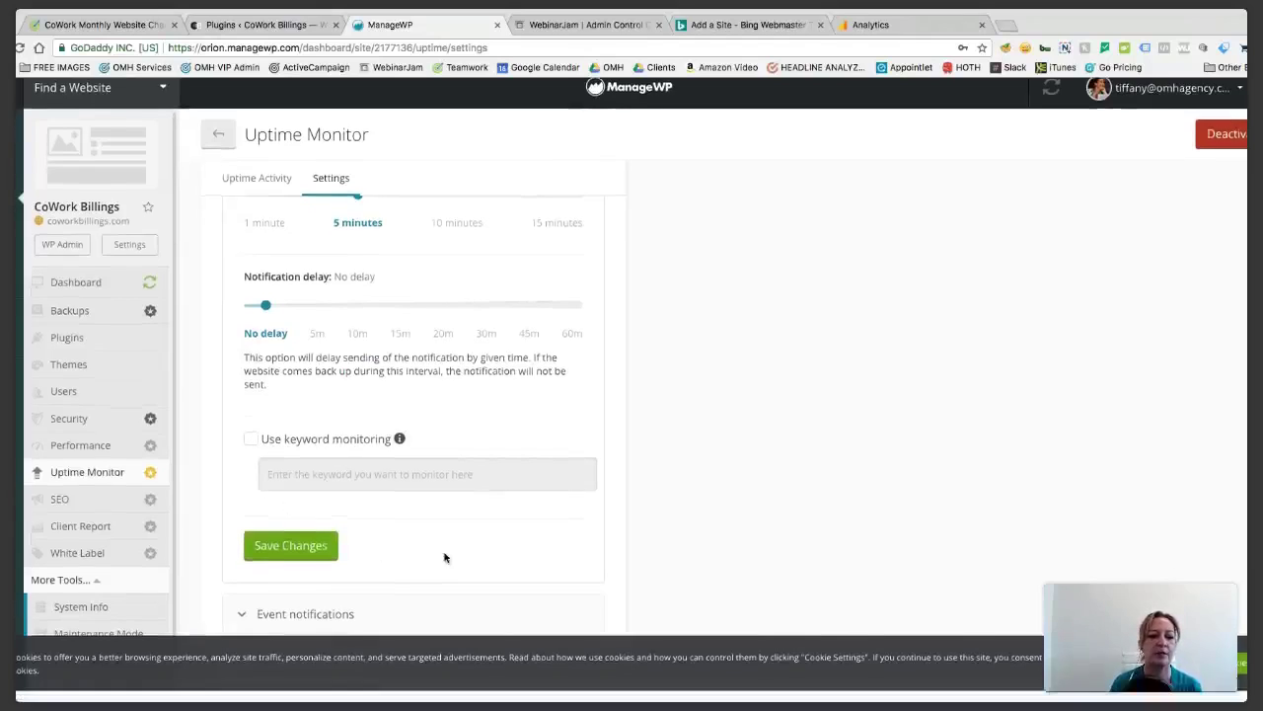
# Compare the global and custom options for the Uptime Monitor's event notifications, choose Global settings and save the changes
pyautogui.click(350, 624)
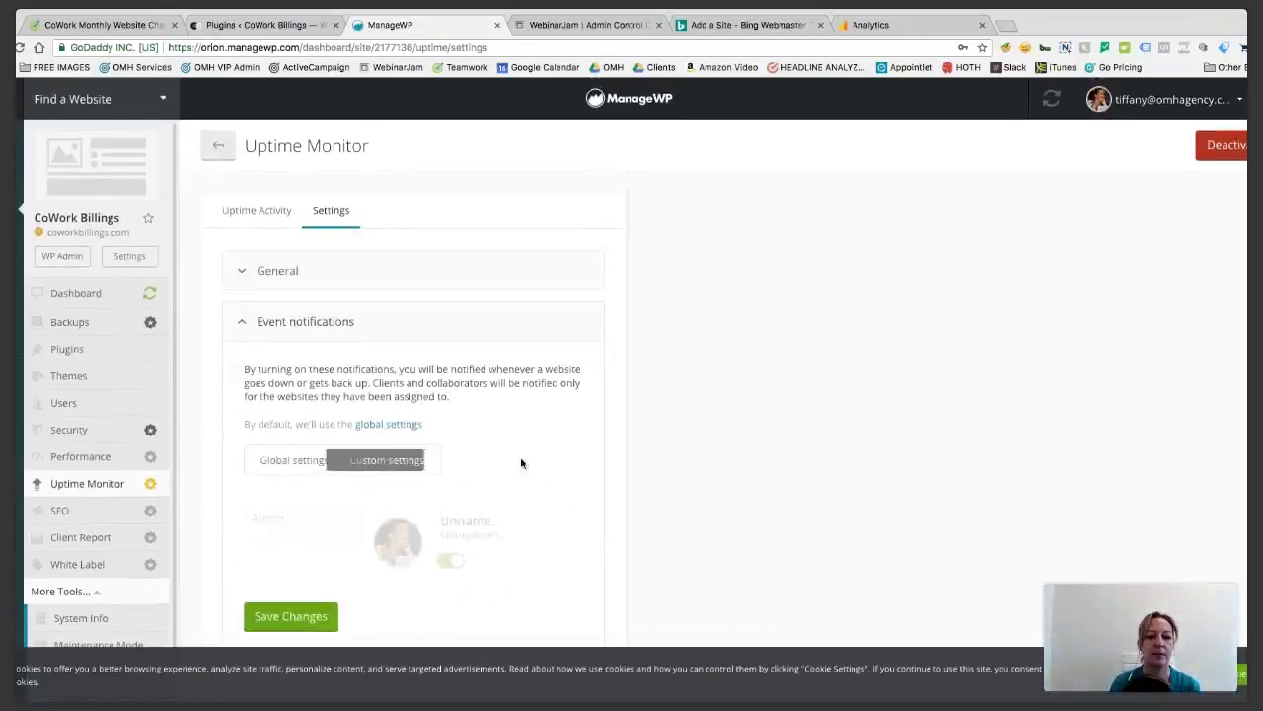
pyautogui.click(296, 464)
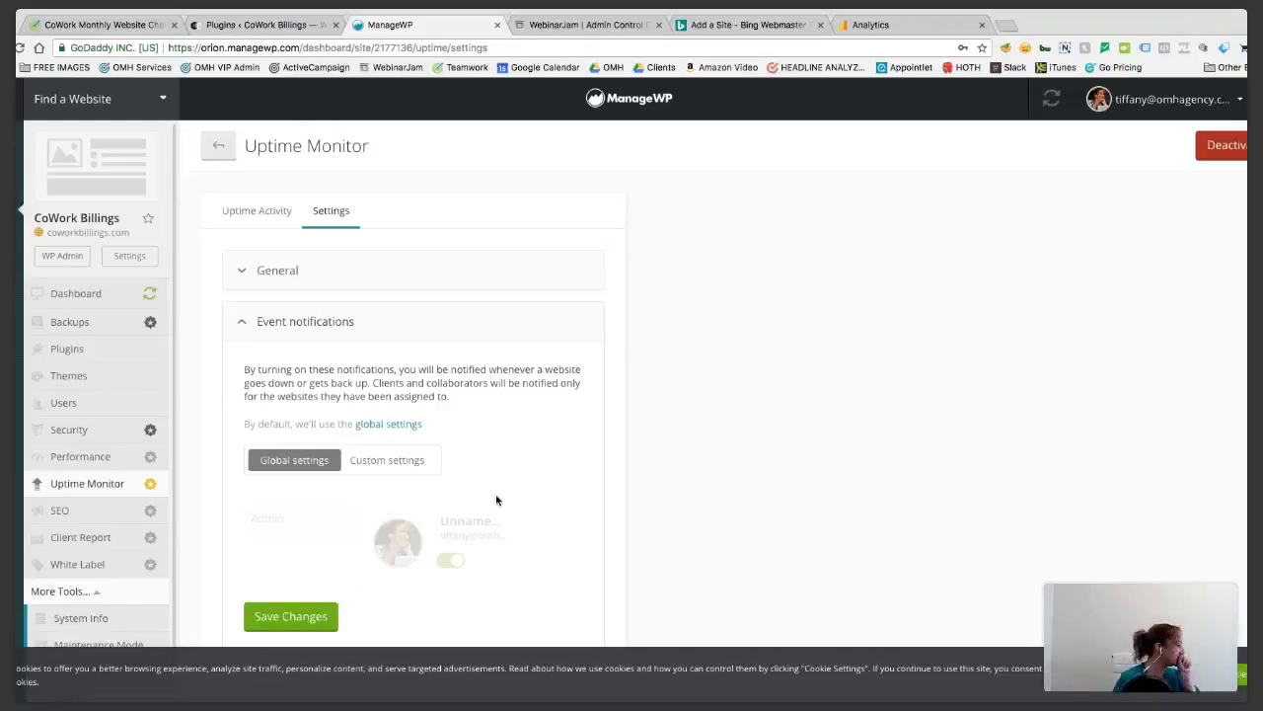
pyautogui.click(379, 472)
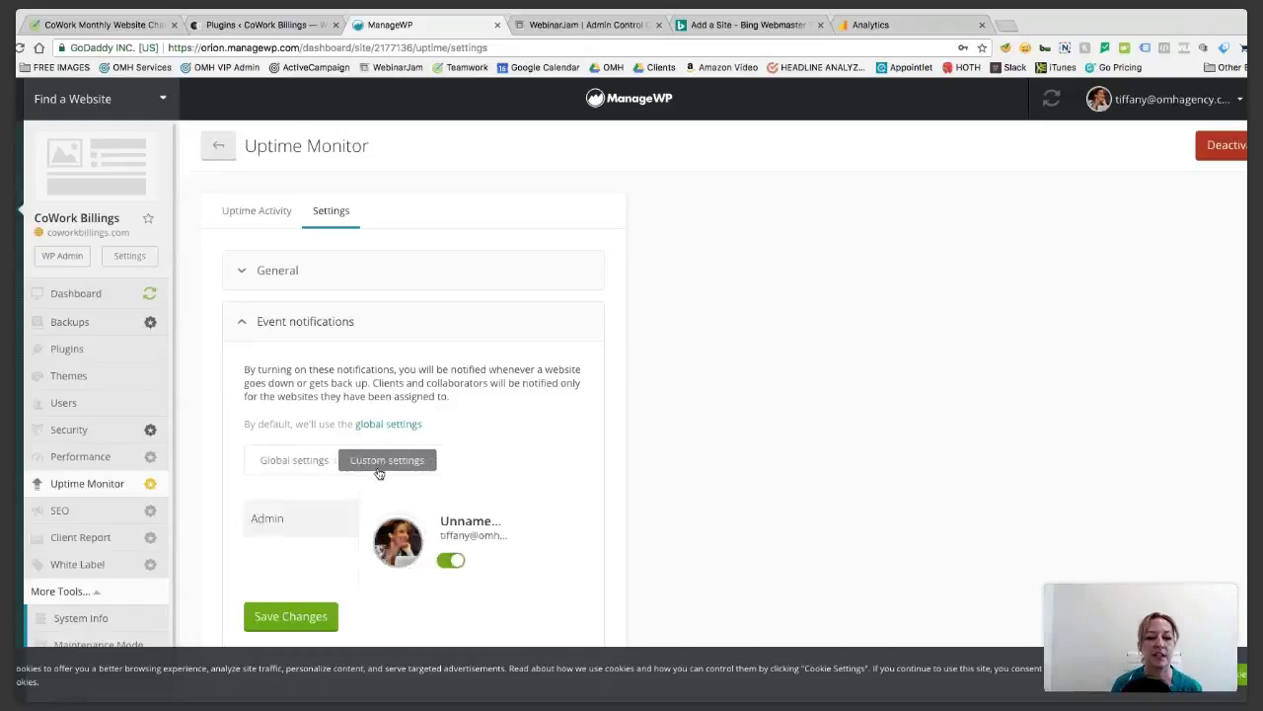
pyautogui.scroll(-1, 364, 454)
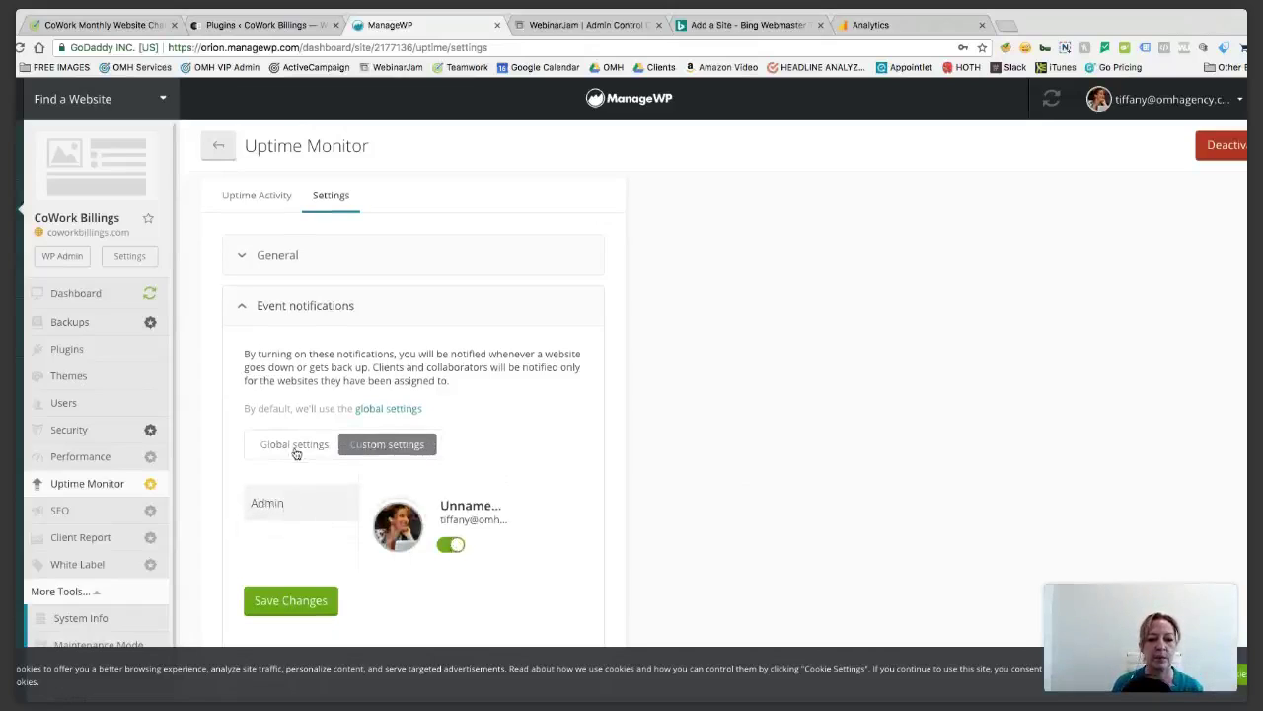
pyautogui.click(296, 446)
pyautogui.click(395, 444)
pyautogui.scroll(-1, 667, 455)
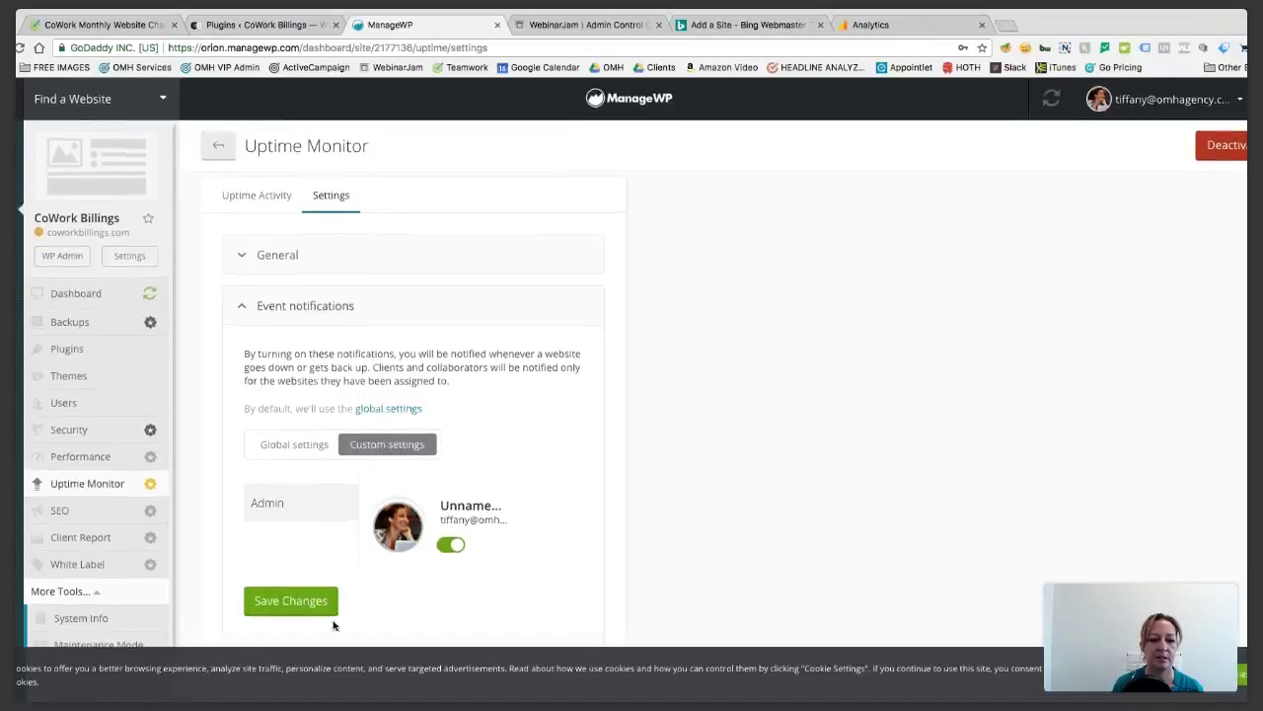
pyautogui.click(274, 445)
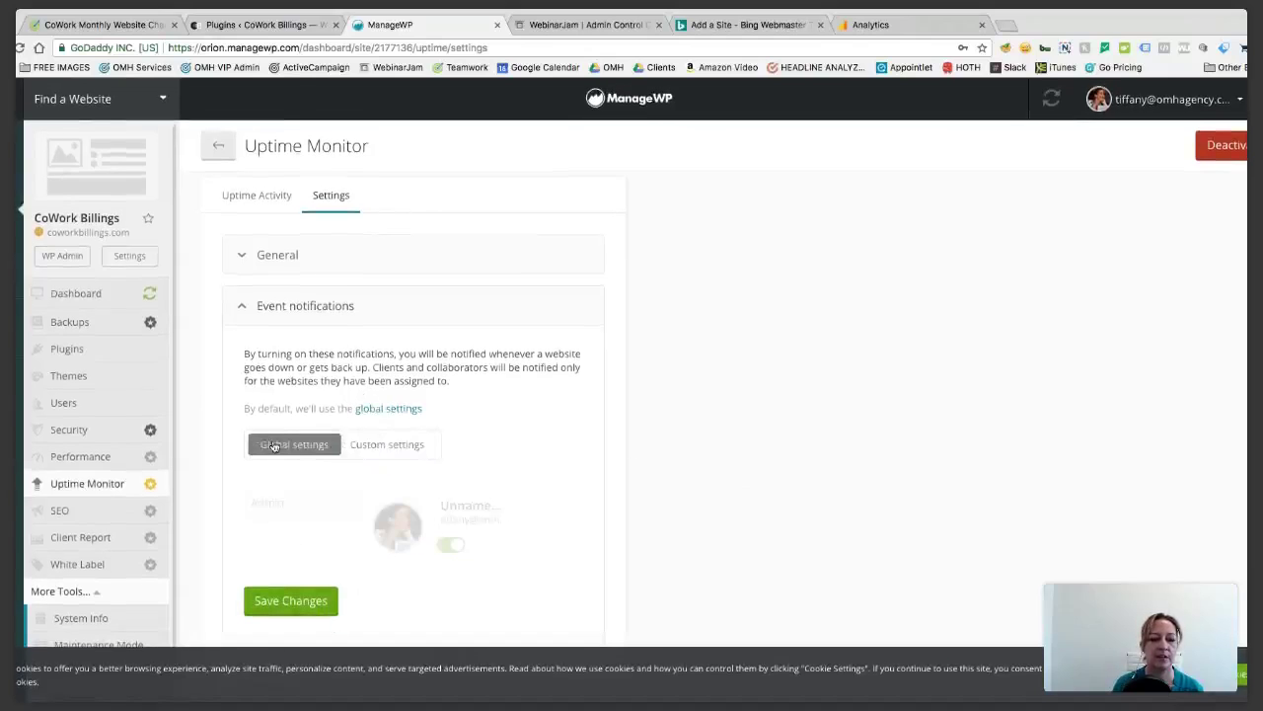
pyautogui.click(360, 445)
pyautogui.click(294, 444)
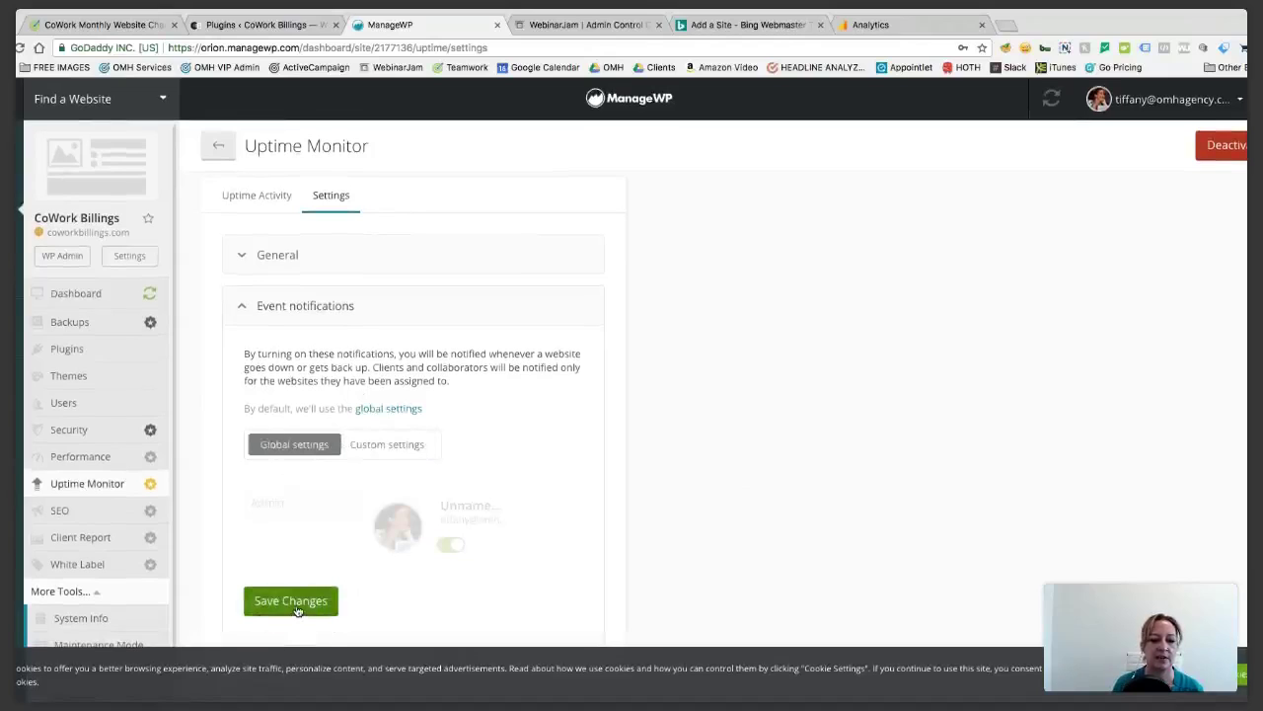
pyautogui.click(296, 604)
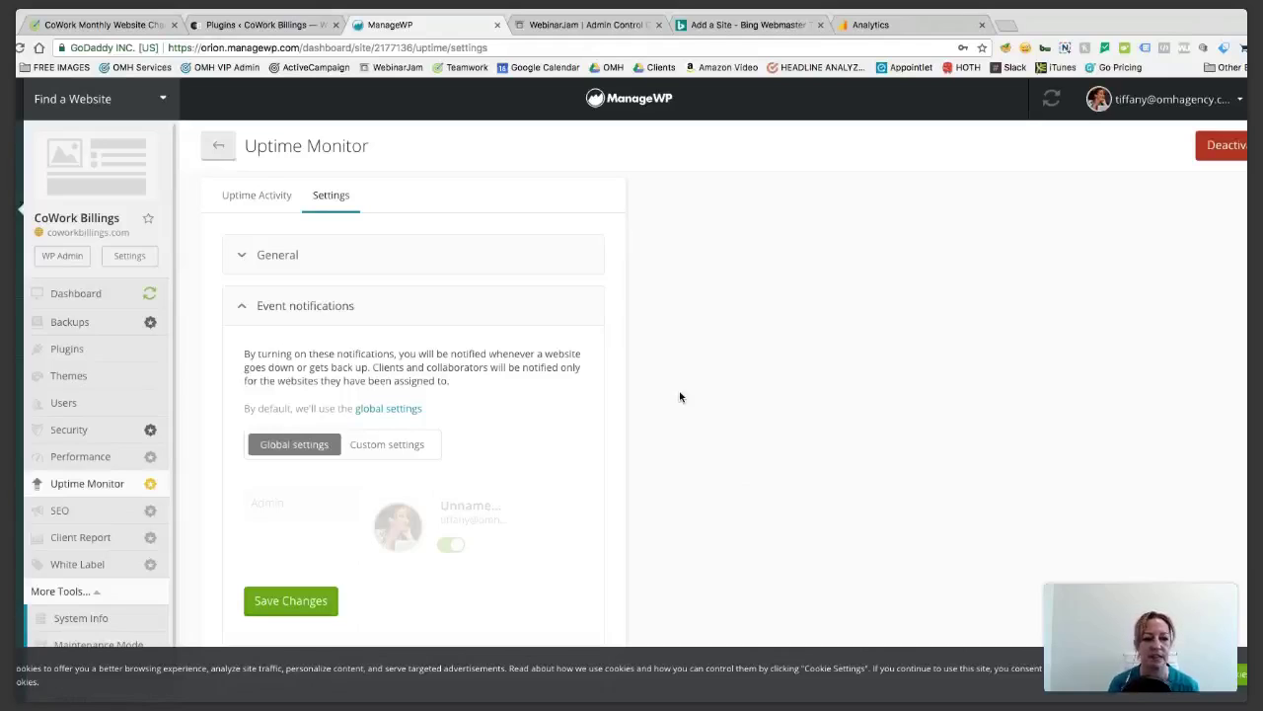
# Look at the SEO and Client Report add-on pages for CoWork Billings
pyautogui.click(66, 513)
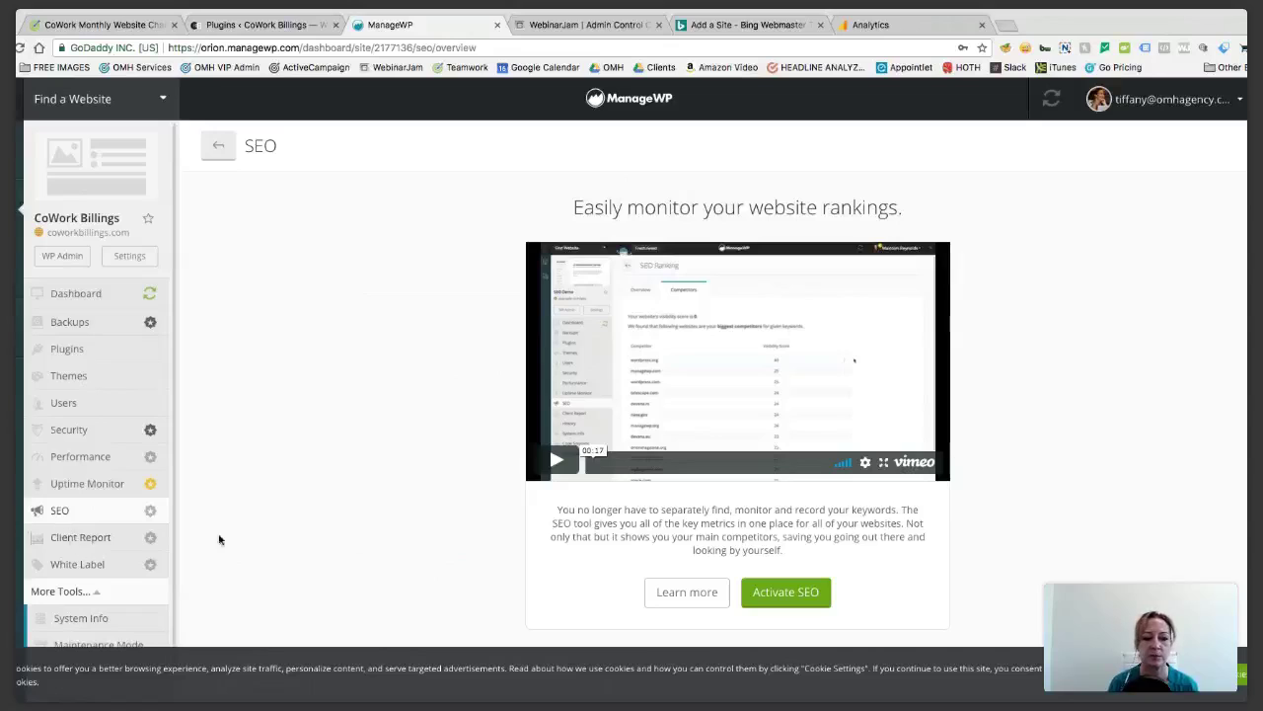
pyautogui.click(91, 537)
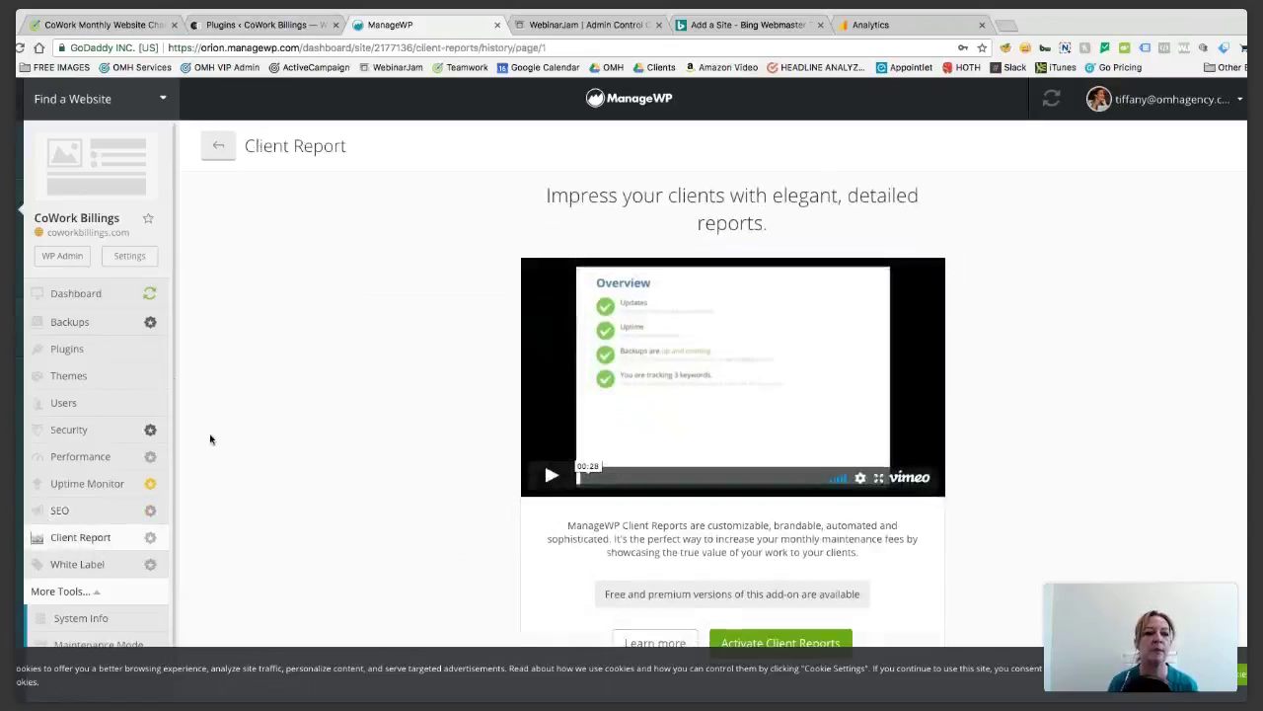
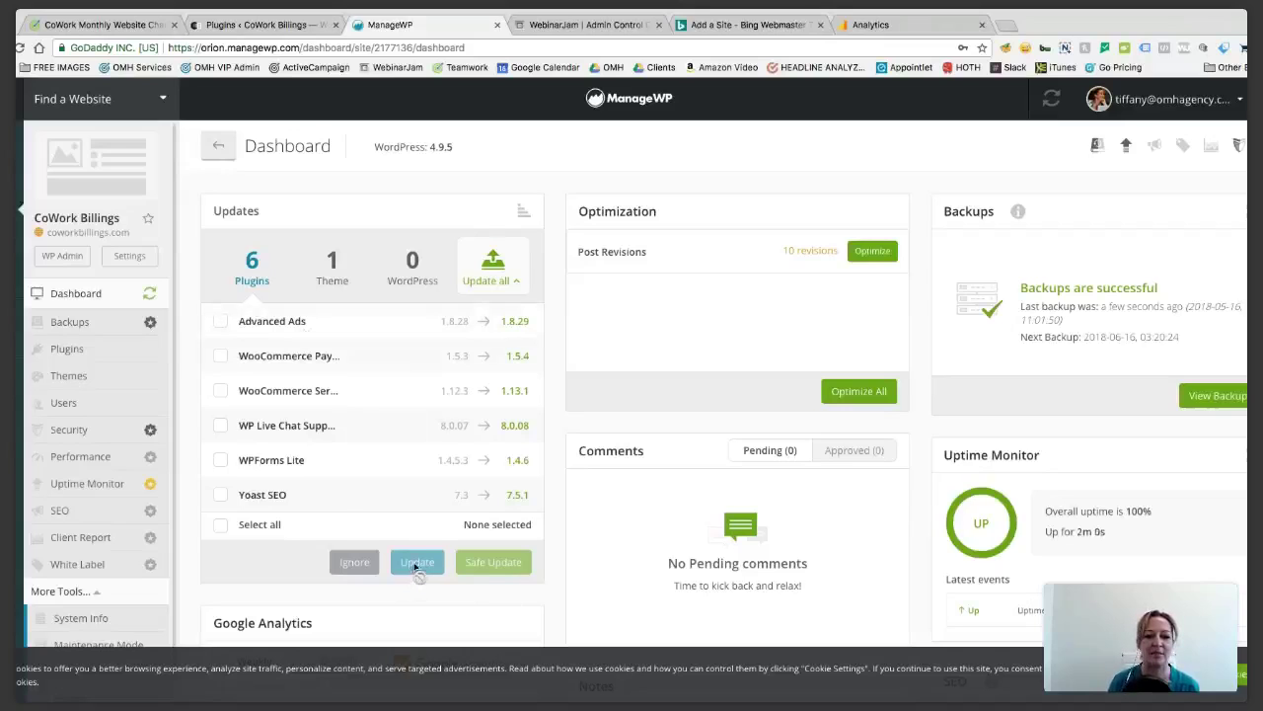
# Select all plugins with pending updates on the CoWork Billings dashboard and run a regular update on them
pyautogui.click(220, 322)
pyautogui.click(220, 356)
pyautogui.click(220, 391)
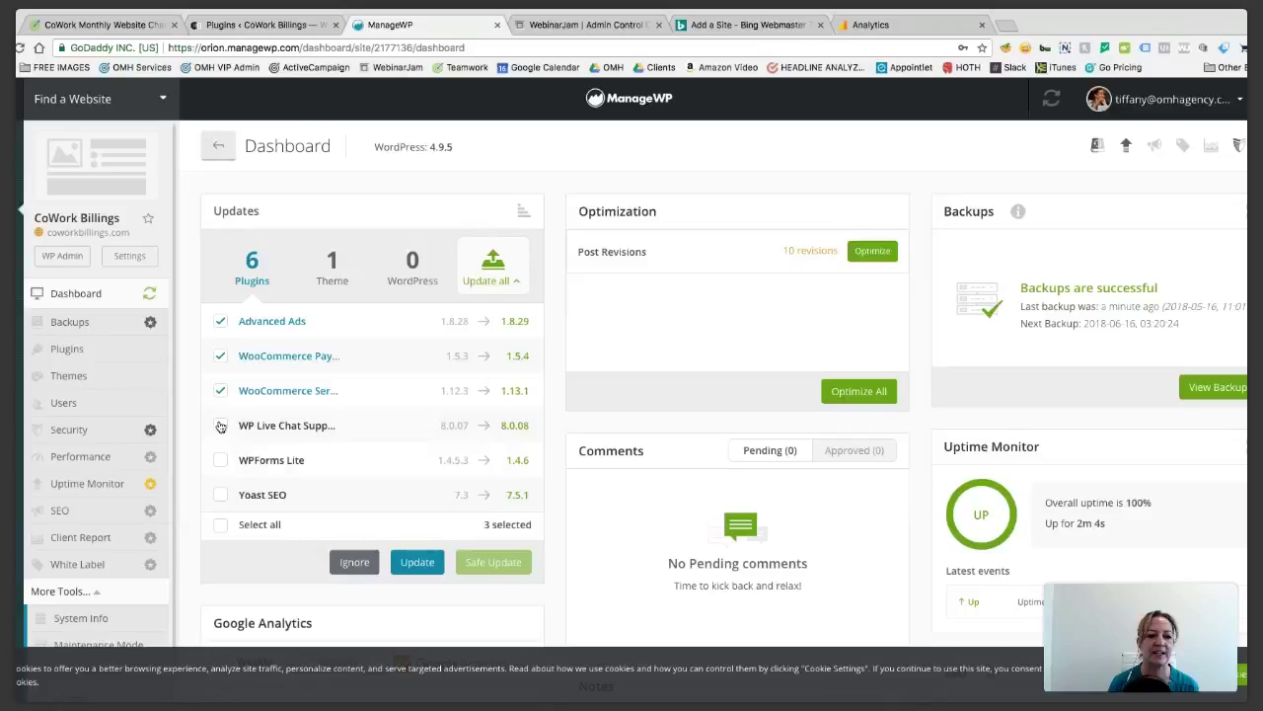
pyautogui.click(241, 526)
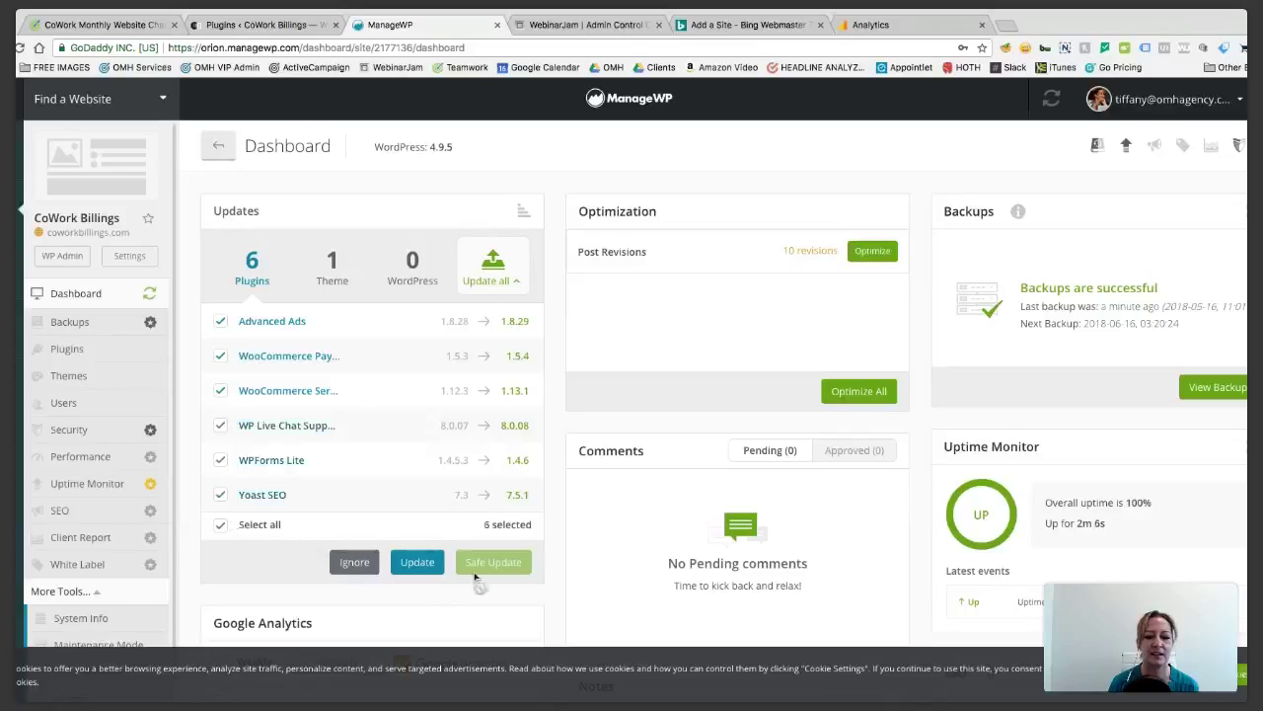
pyautogui.moveTo(512, 565)
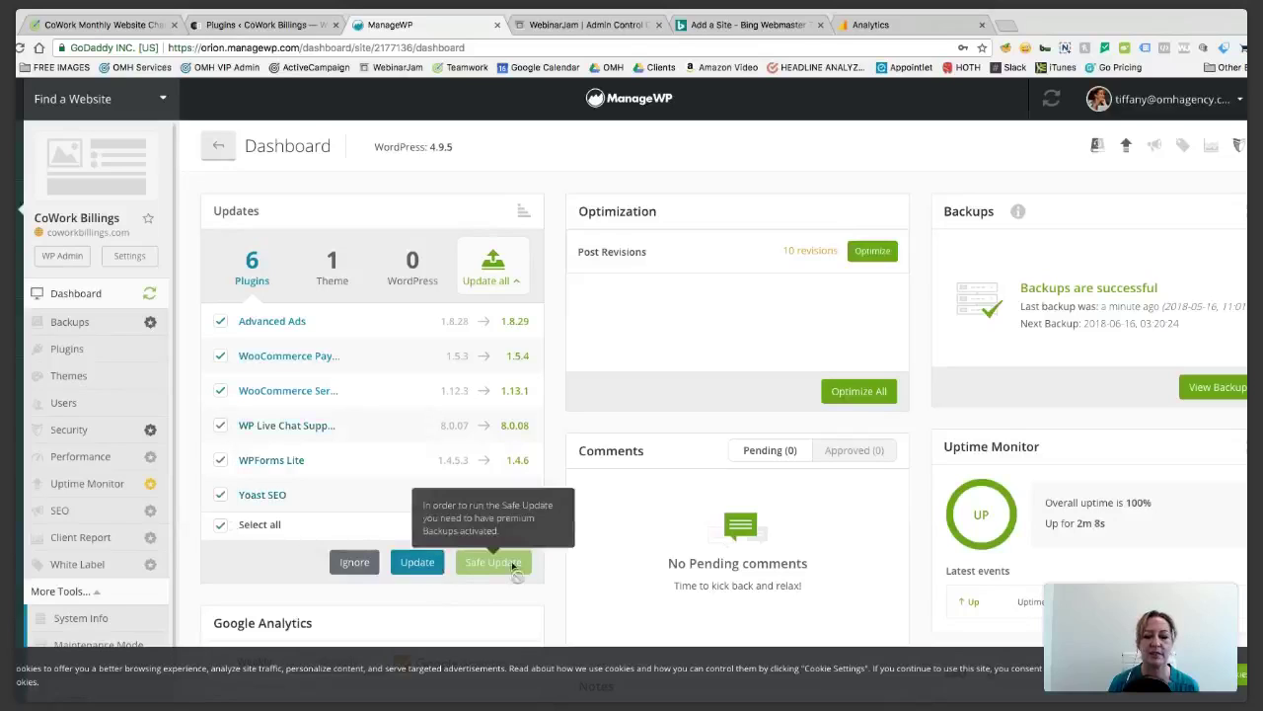
pyautogui.click(419, 565)
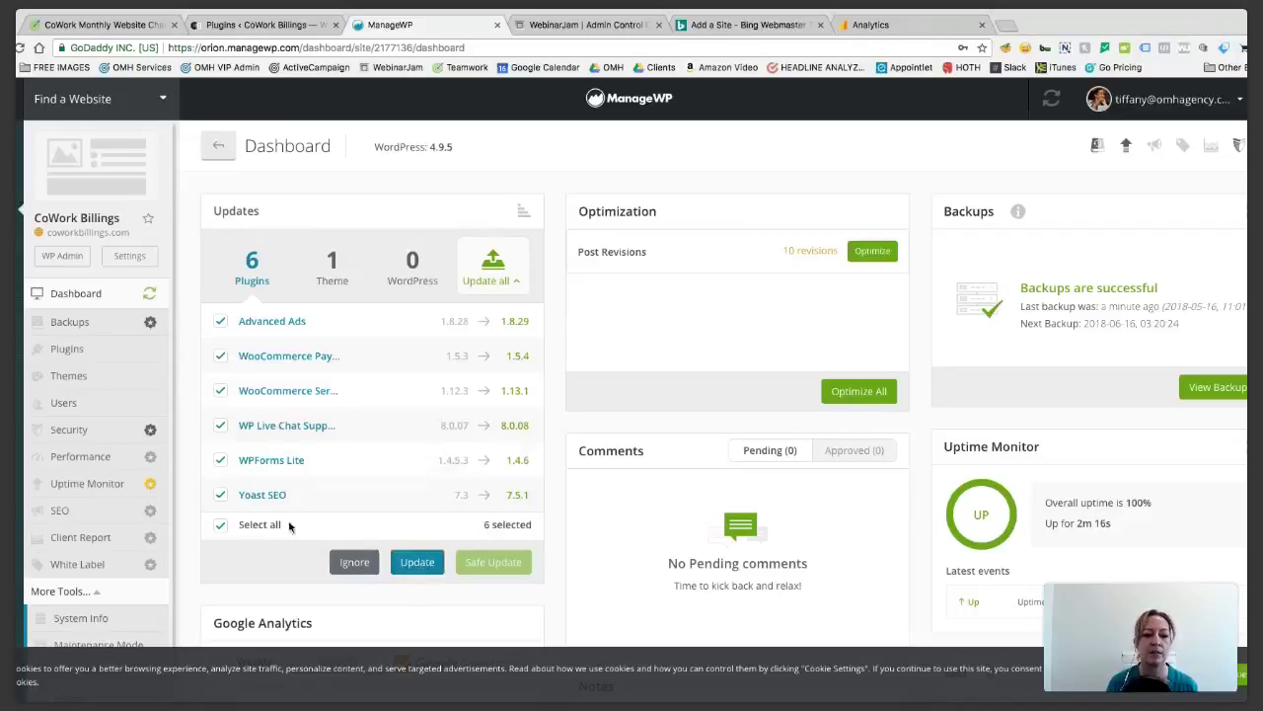
pyautogui.click(400, 566)
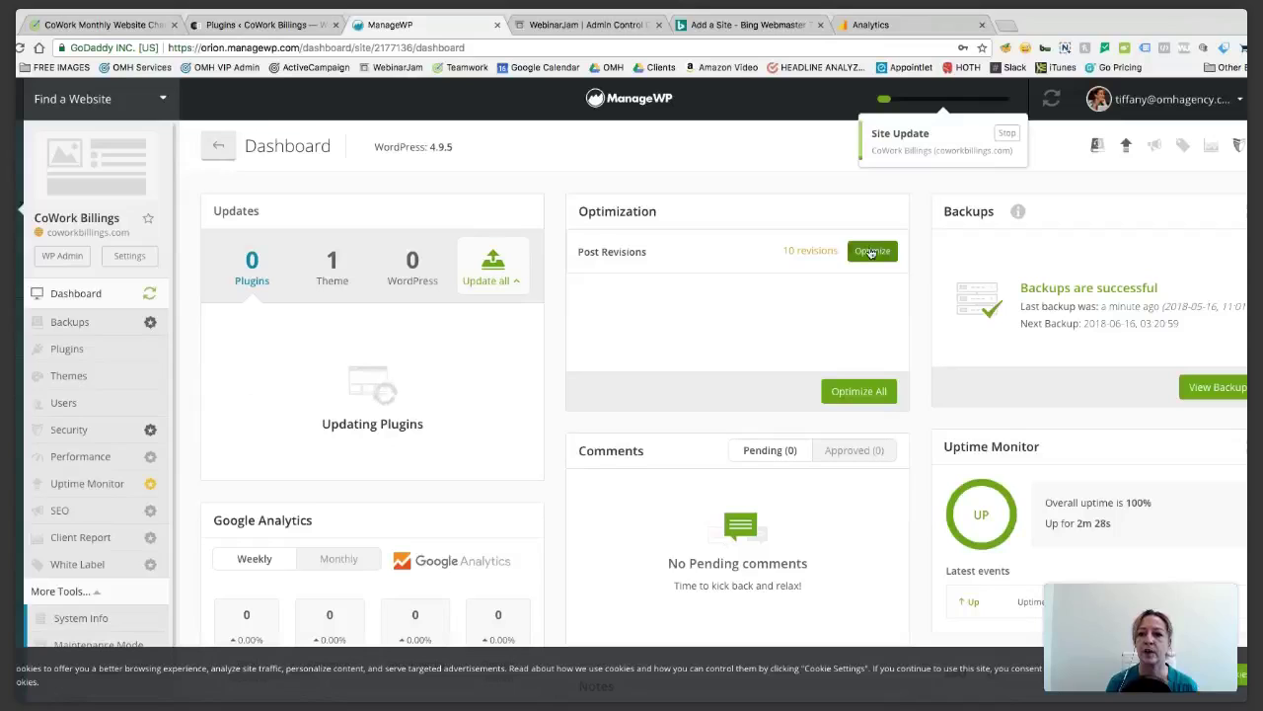
# Optimize the site's post revisions, and look over the comments, uptime, Google Analytics and SEO sections of the dashboard
pyautogui.click(871, 251)
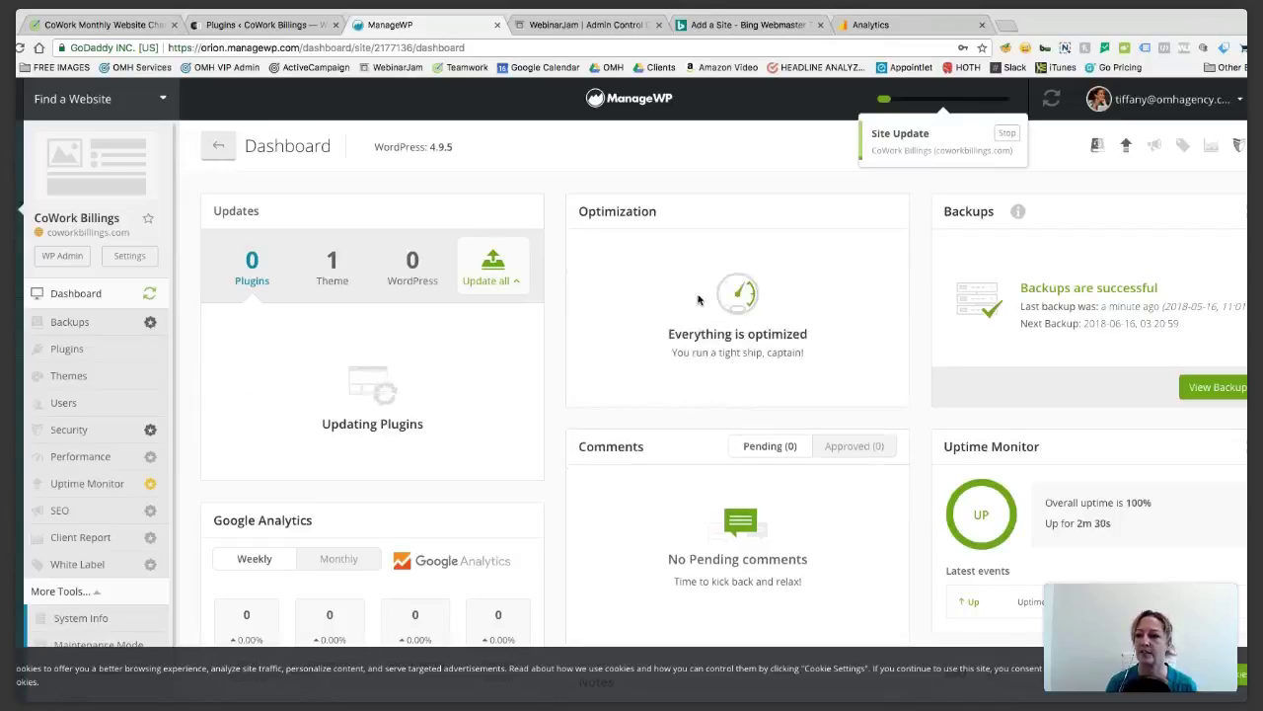
pyautogui.scroll(-1, 697, 299)
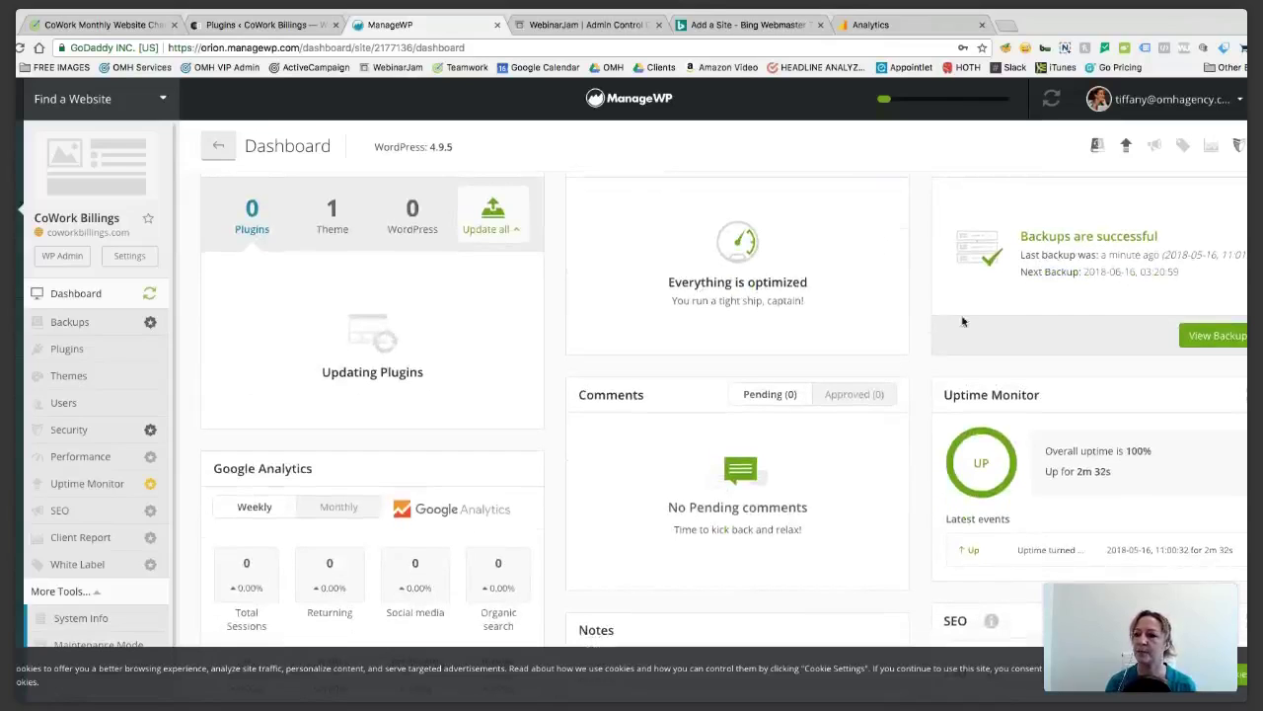
pyautogui.scroll(-2, 927, 320)
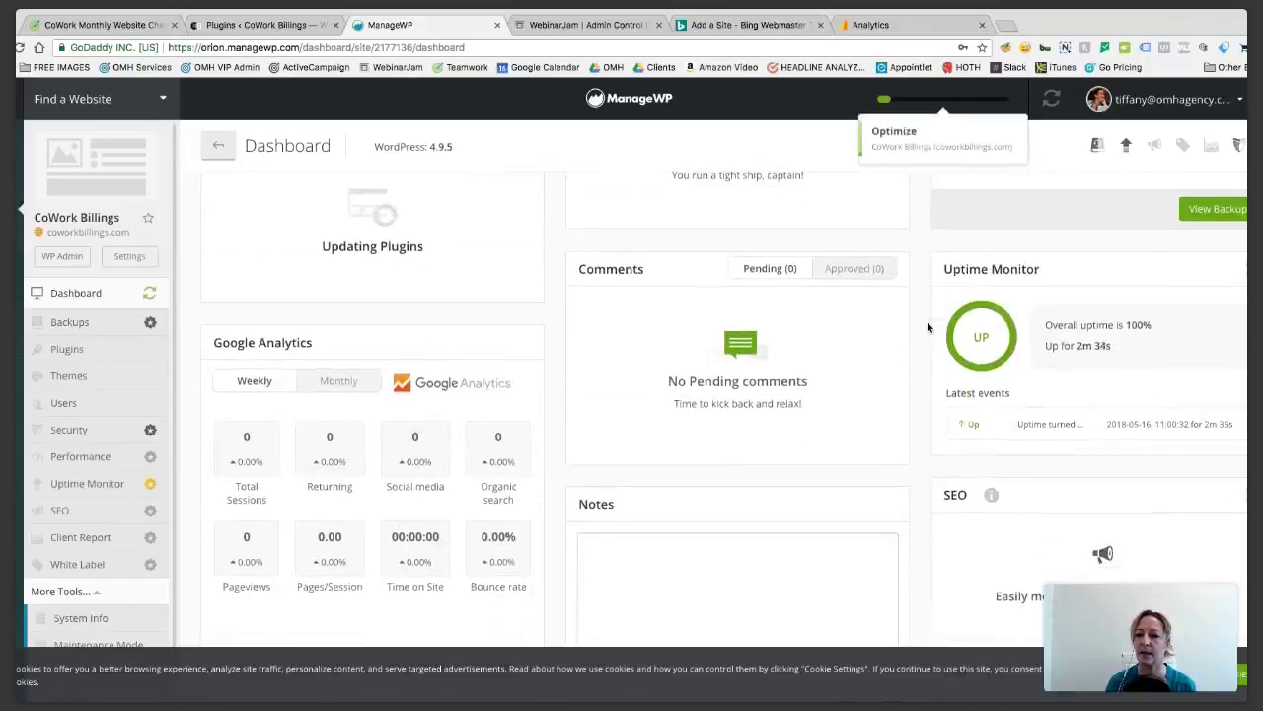
pyautogui.scroll(-2, 1078, 342)
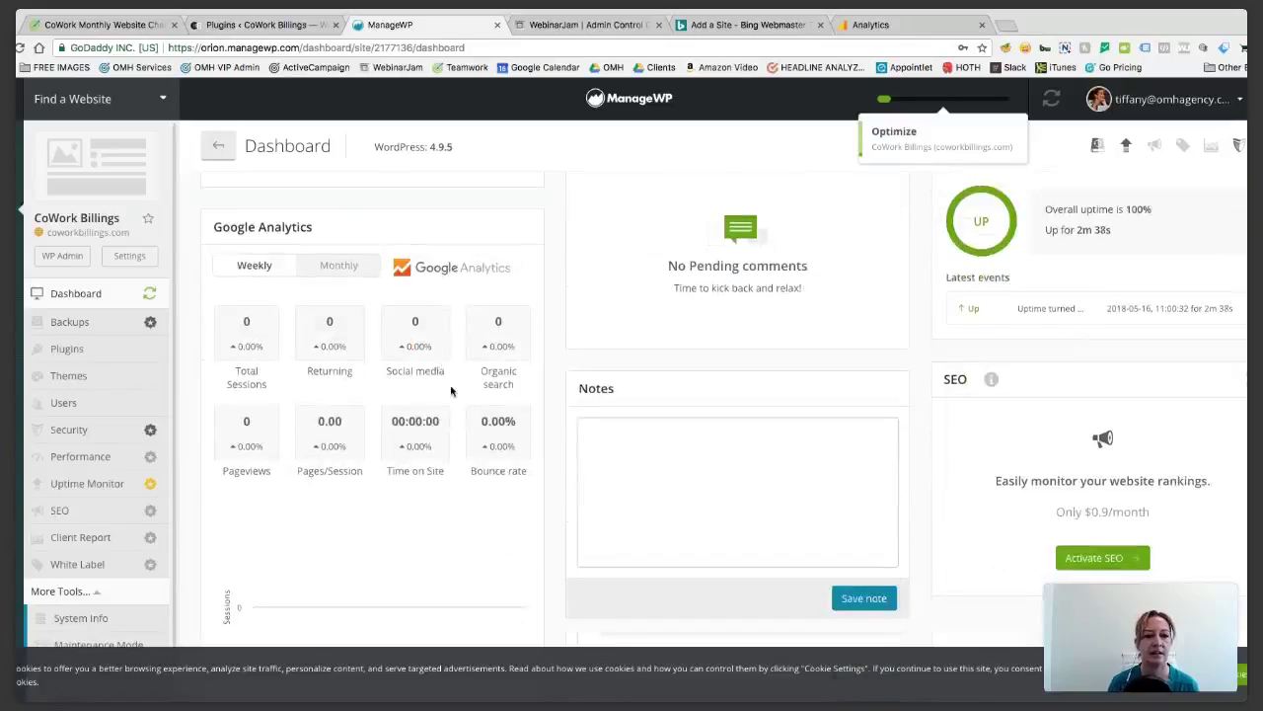
pyautogui.scroll(-3, 451, 392)
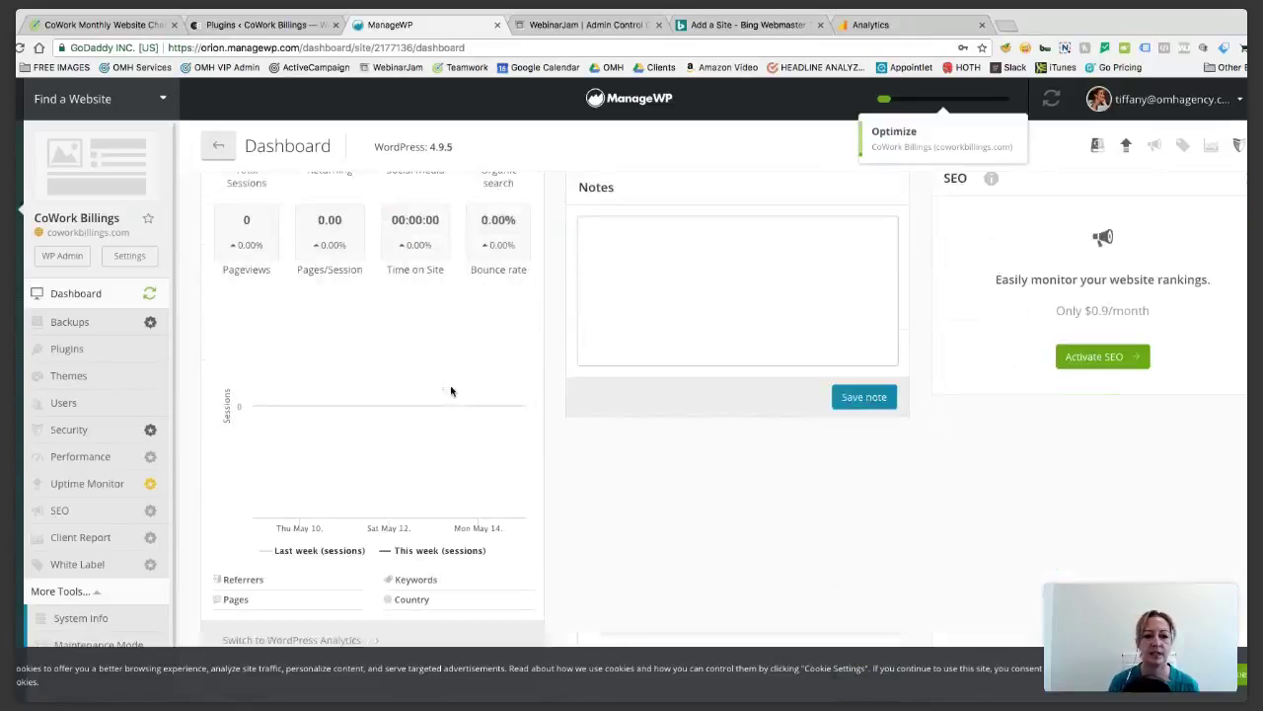
# Update the Aardvark theme to 1.7.1 from the dashboard's Updates section, and check for pending WordPress core updates
pyautogui.scroll(4, 451, 392)
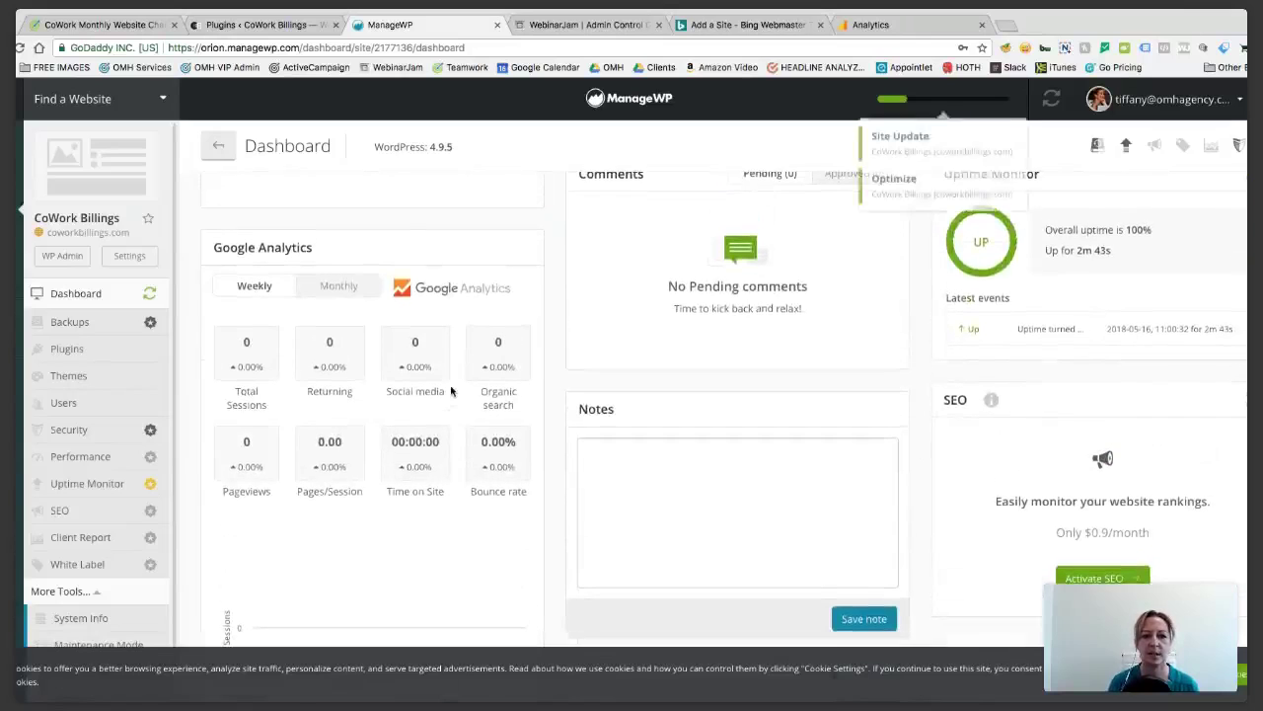
pyautogui.scroll(-3, 451, 392)
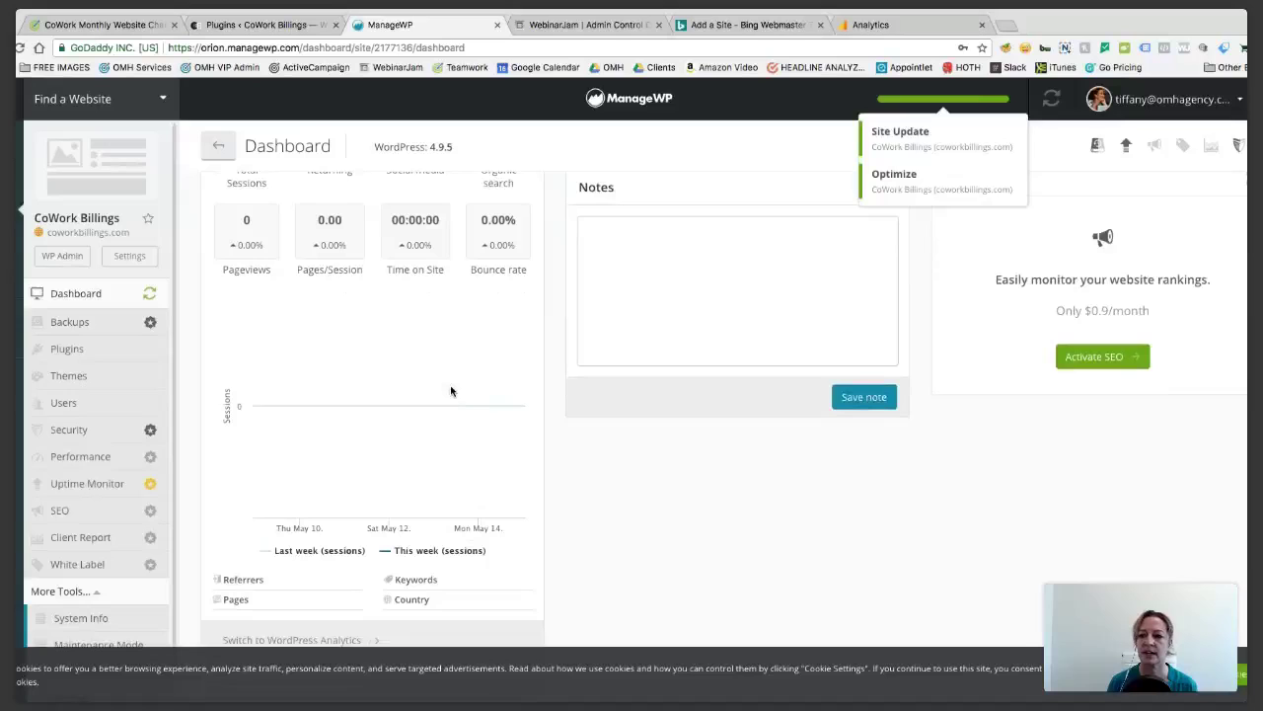
pyautogui.scroll(5, 451, 391)
pyautogui.scroll(-5, 451, 392)
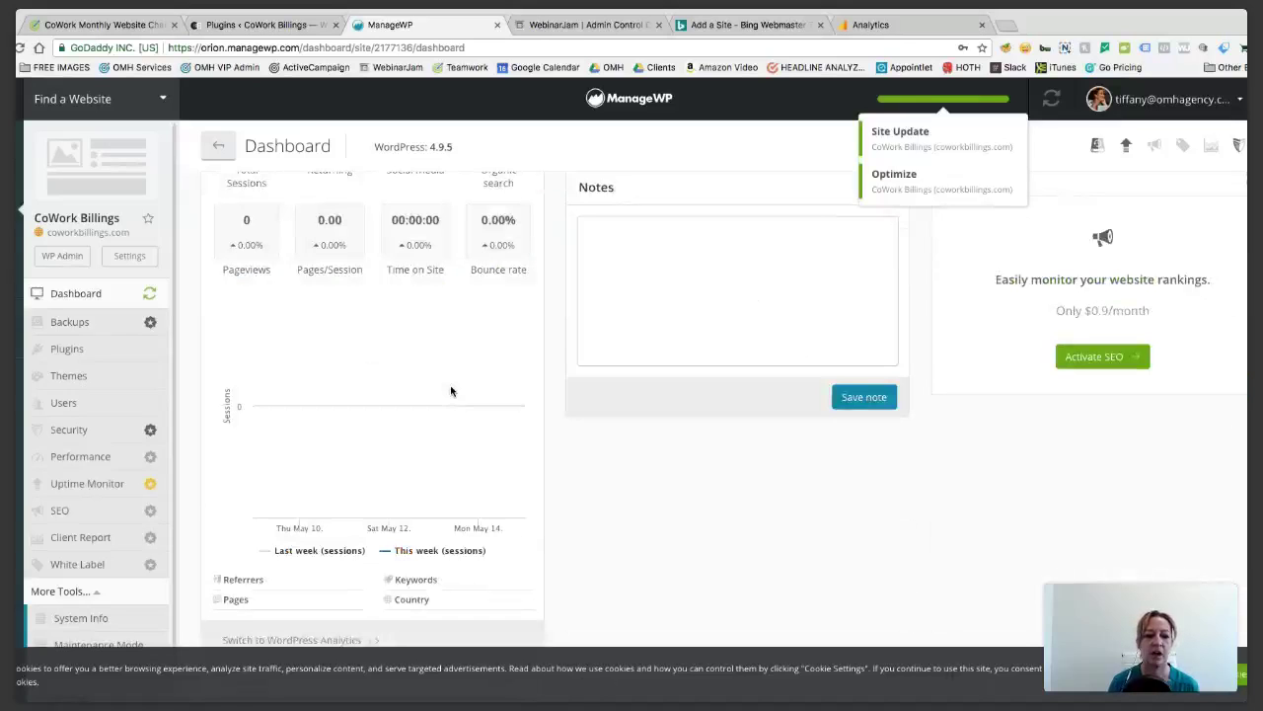
pyautogui.scroll(5, 451, 392)
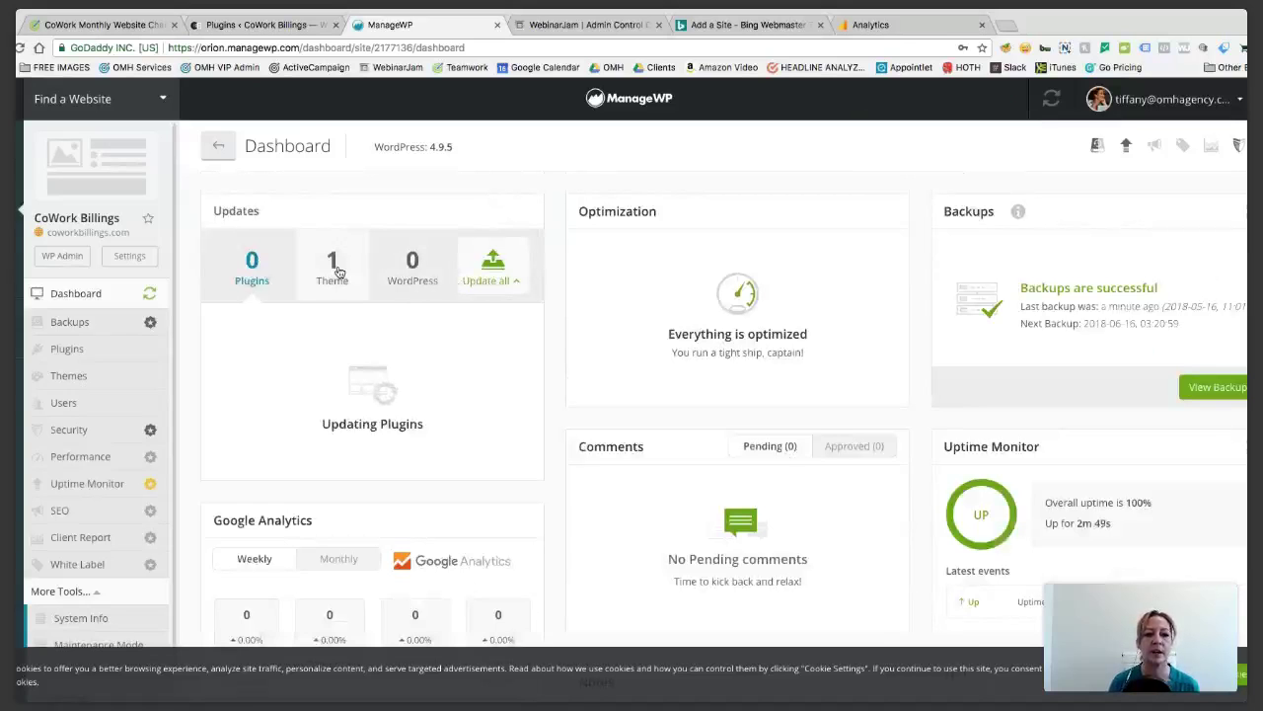
pyautogui.click(336, 270)
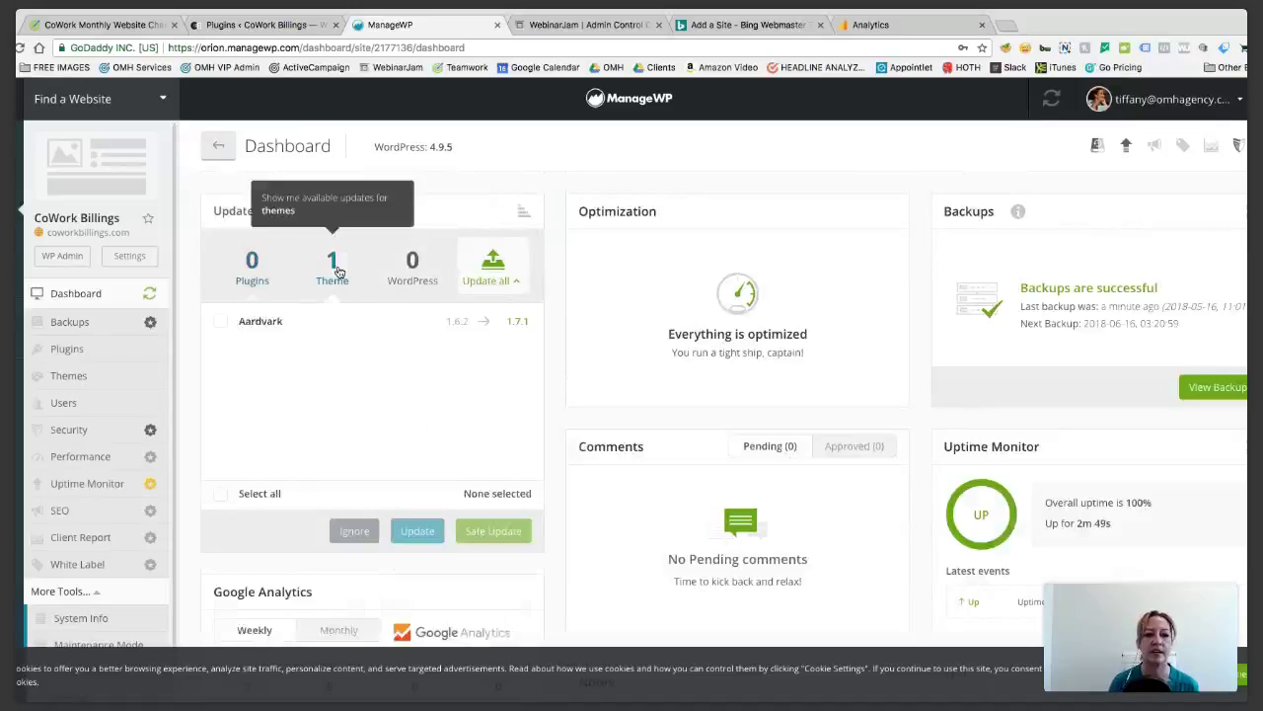
pyautogui.click(221, 323)
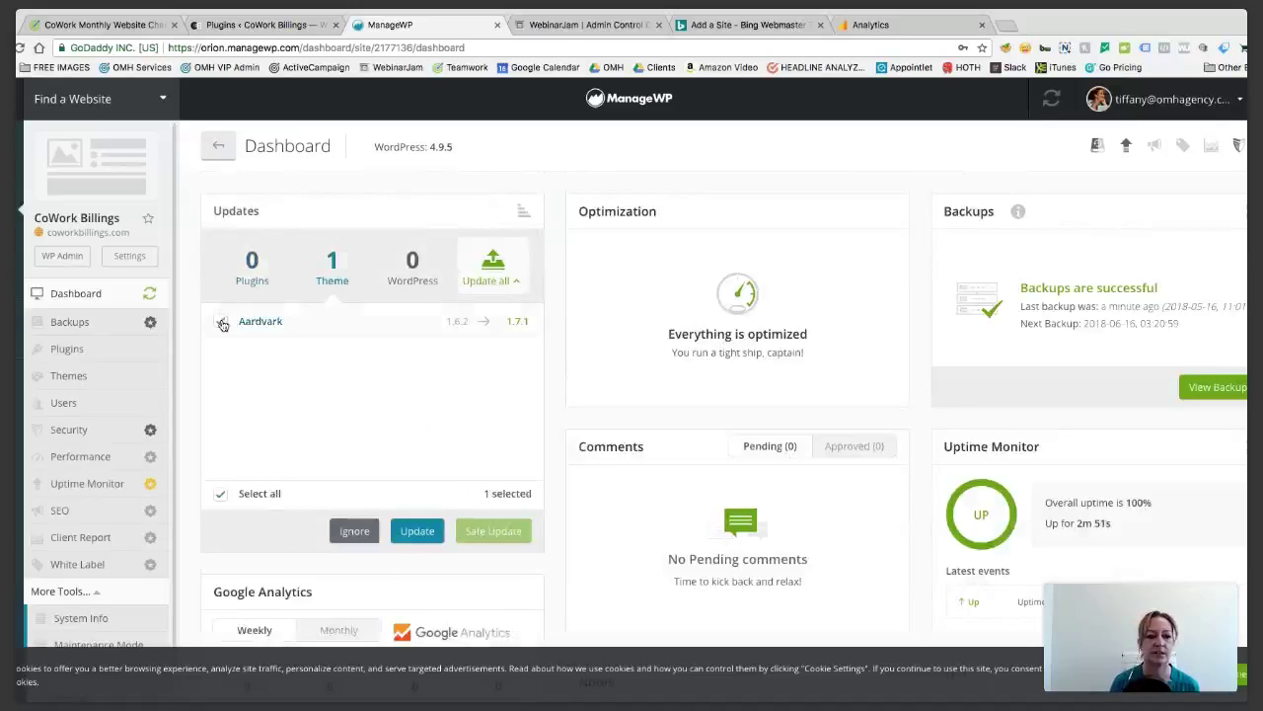
pyautogui.click(429, 534)
pyautogui.click(427, 272)
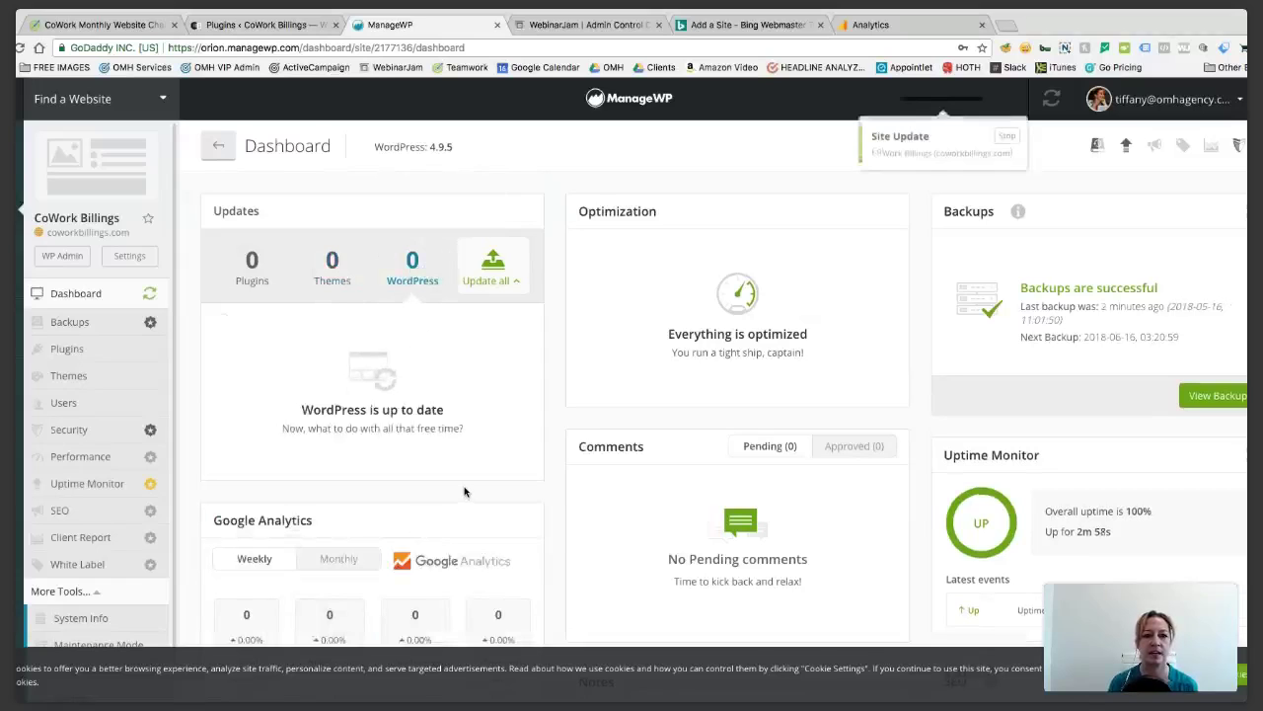
# In the Teamwork task list, mark the WP Manage Backup/Optimizations, Confirm Backup, Update Wordpress, Update Theme and Update Plugins tasks as complete
pyautogui.click(94, 25)
pyautogui.click(202, 269)
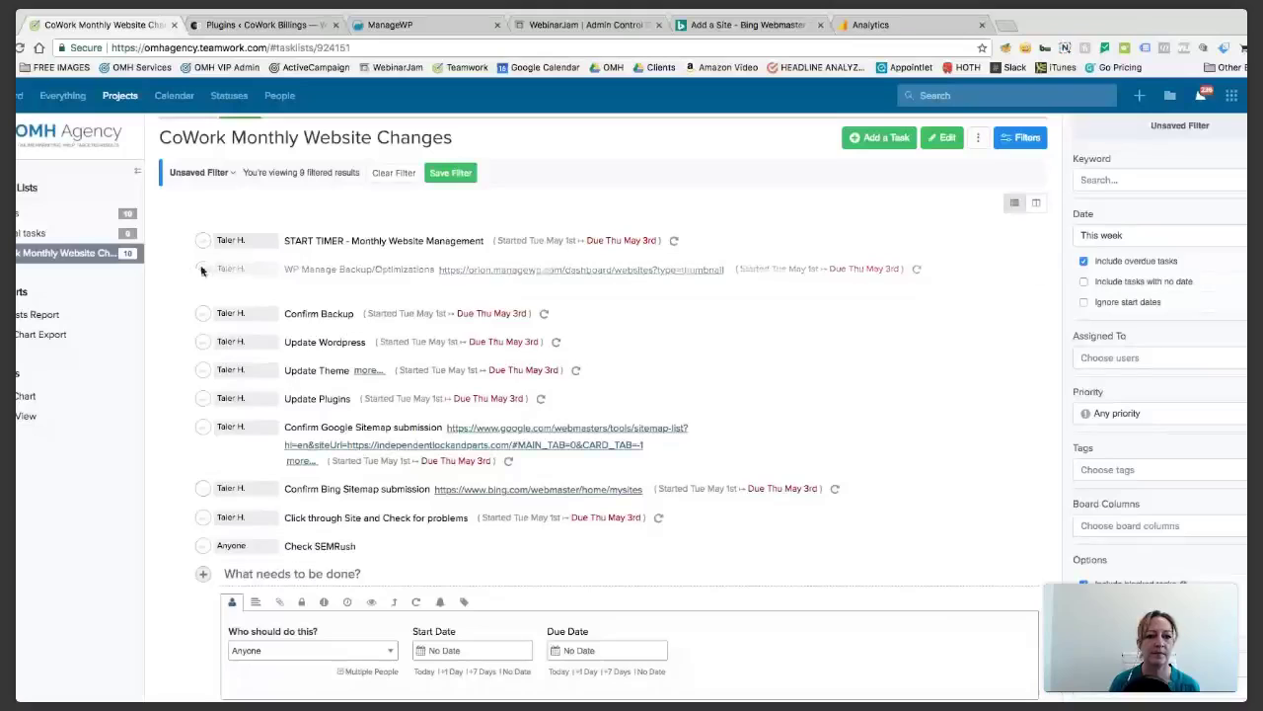
pyautogui.click(203, 269)
pyautogui.click(204, 269)
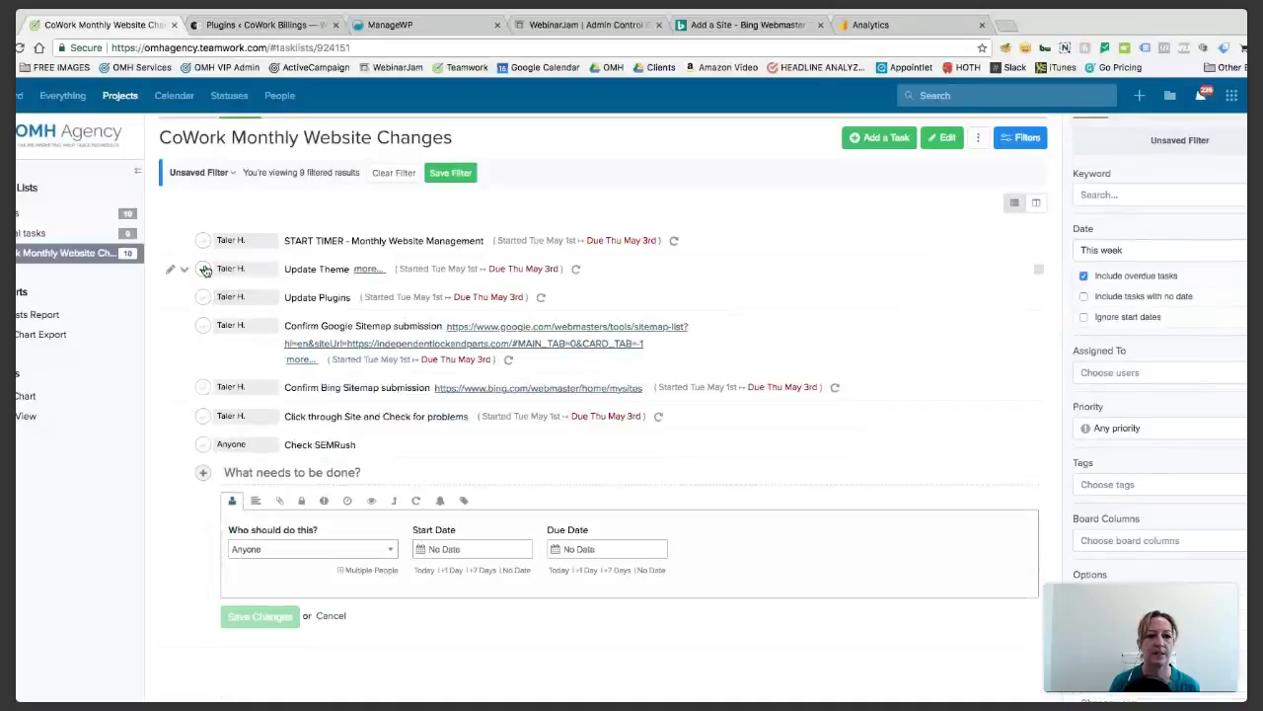
pyautogui.click(204, 268)
pyautogui.click(203, 269)
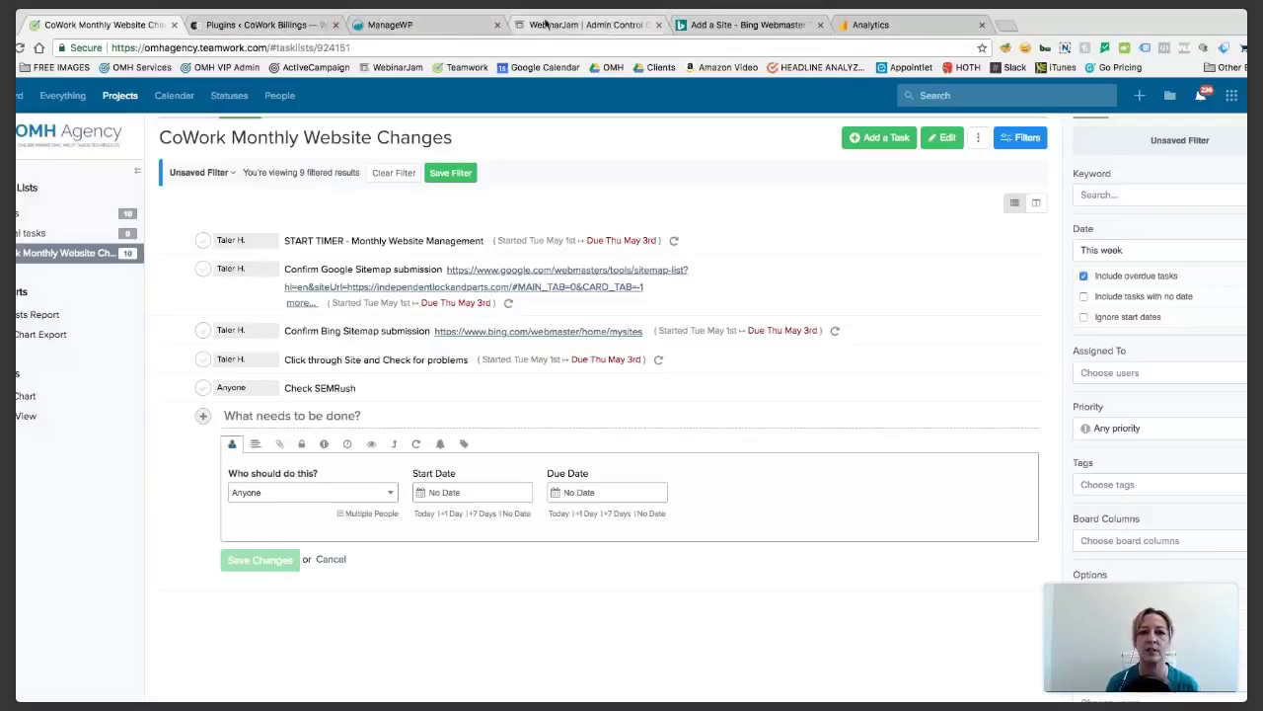
# Switch to the CoWork Billings WordPress admin and open the Features settings of Yoast SEO
pyautogui.click(271, 25)
pyautogui.moveTo(52, 559)
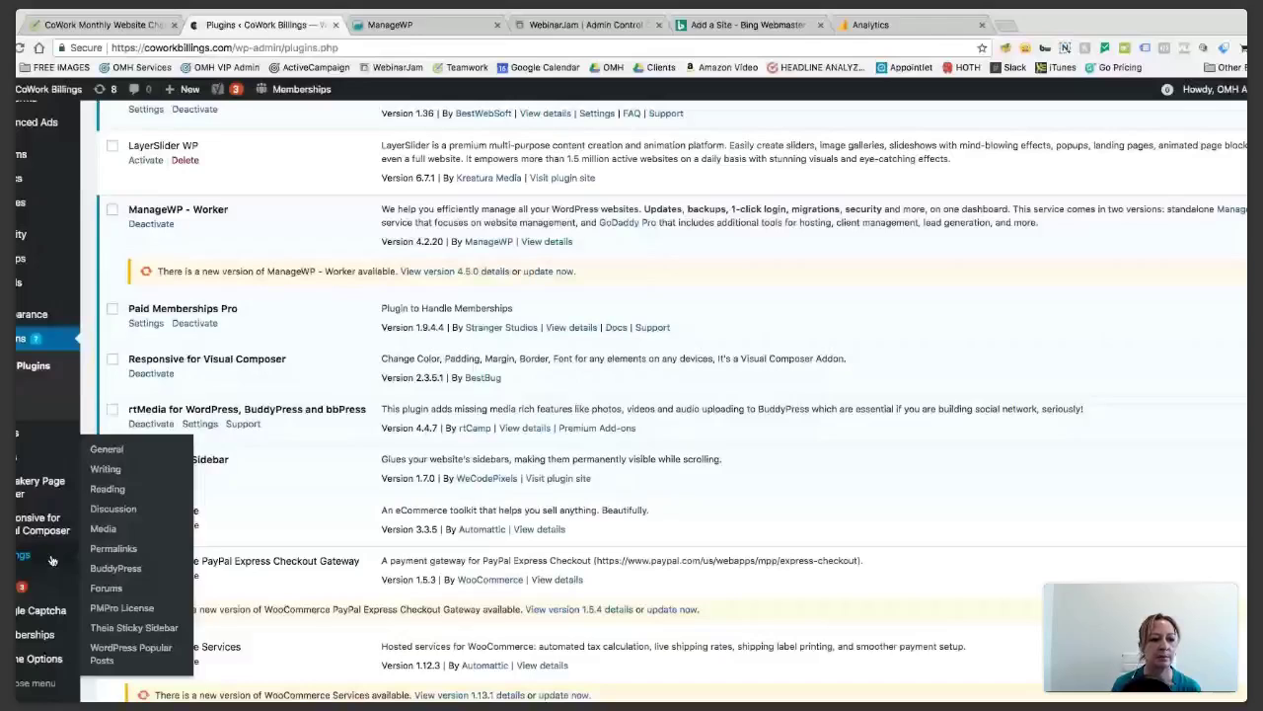
pyautogui.scroll(-1, 29, 582)
pyautogui.moveTo(18, 592)
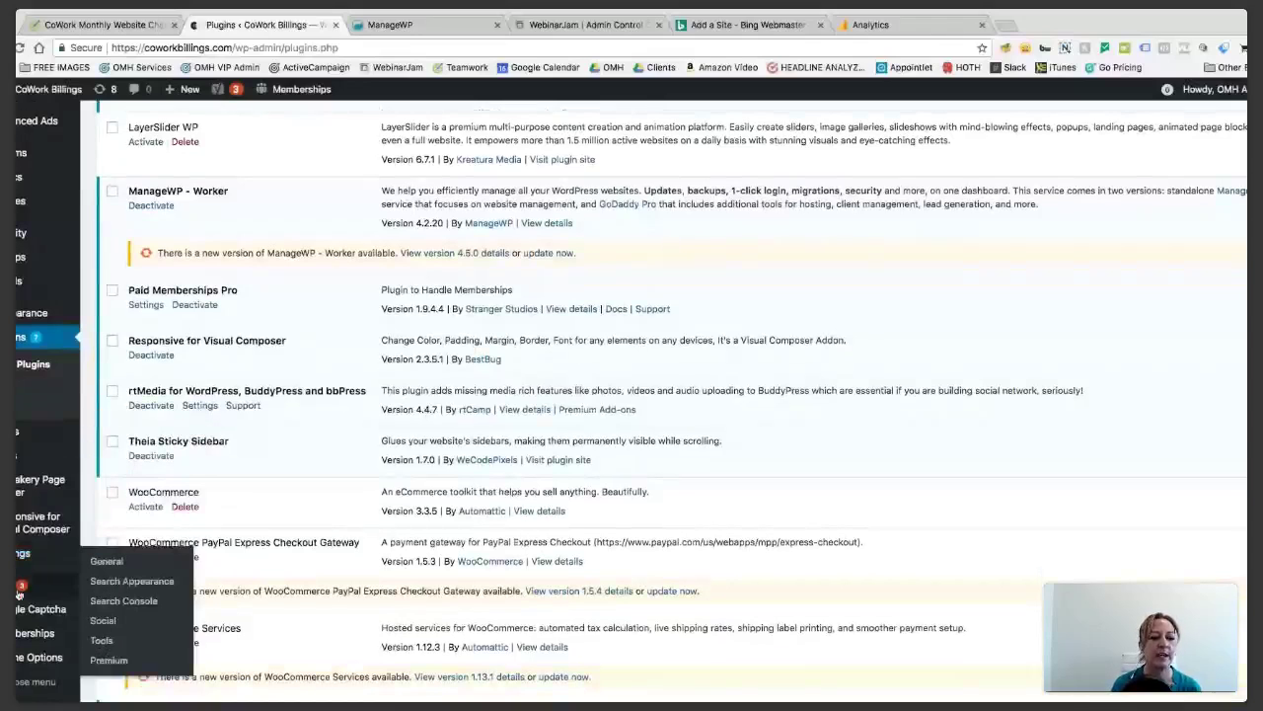
pyautogui.click(114, 562)
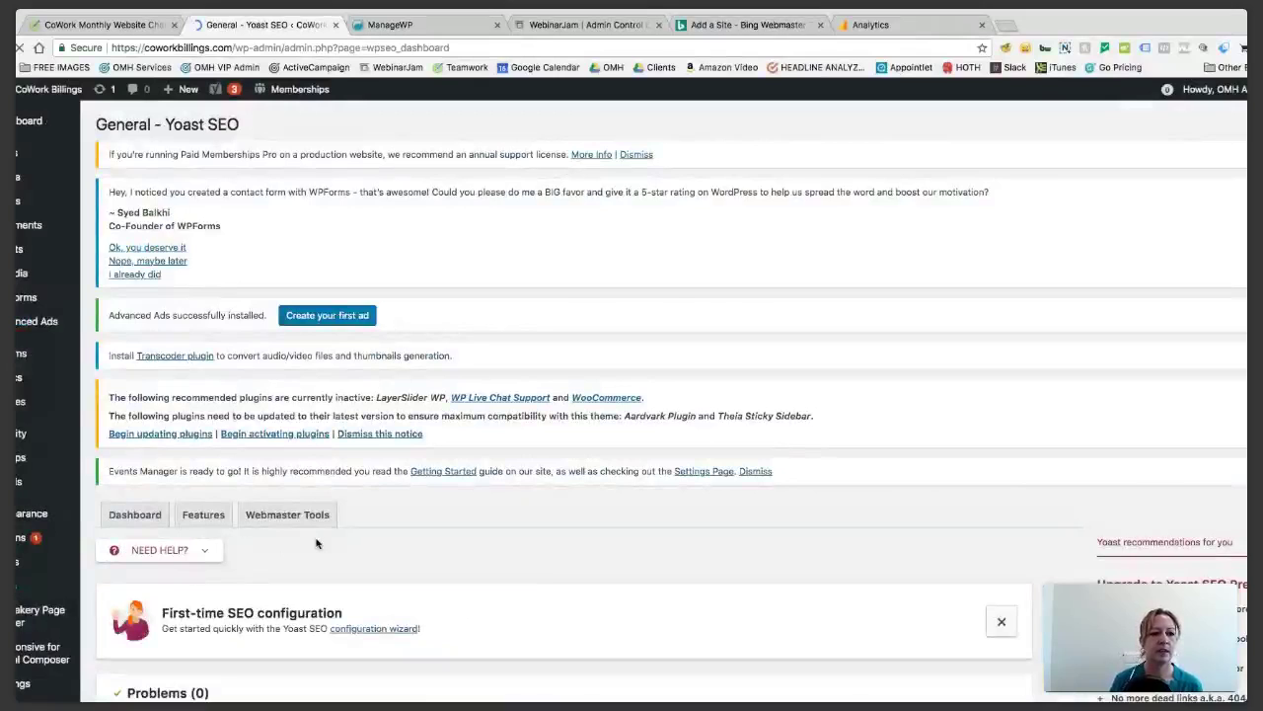
pyautogui.click(203, 514)
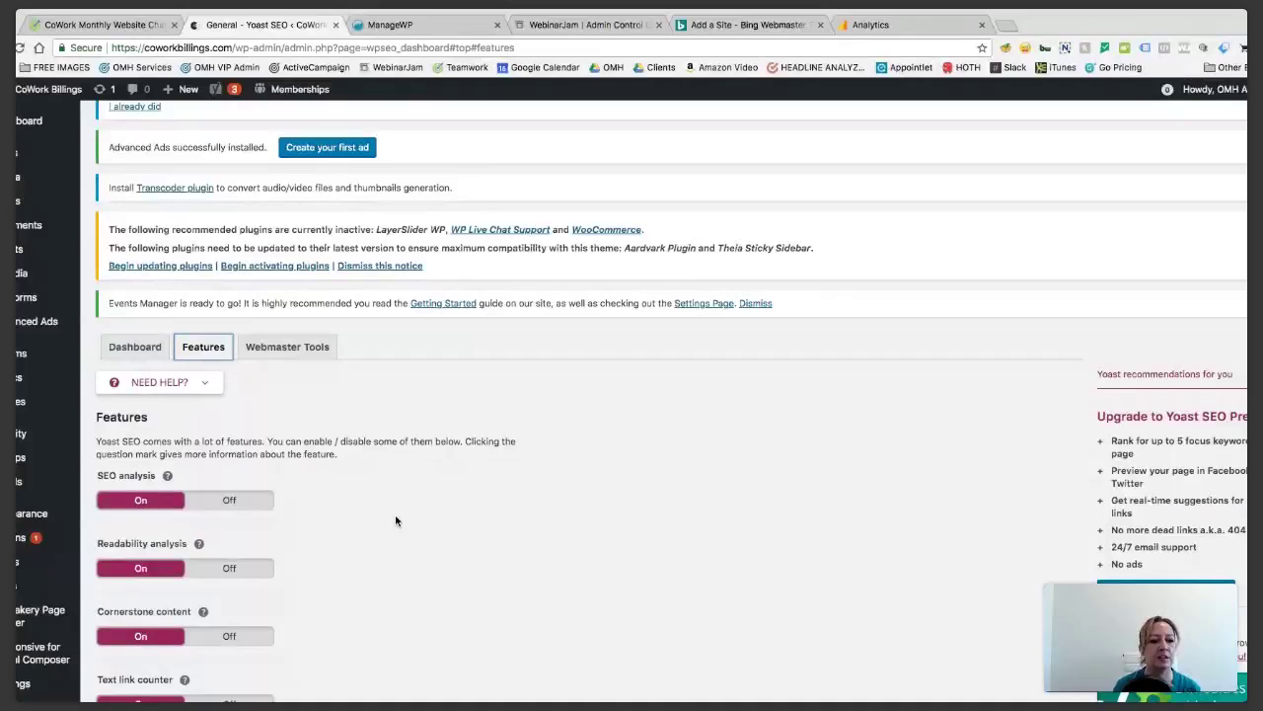
# Open the site's XML sitemap from the Yoast XML sitemaps help text and copy the sitemap's web address
pyautogui.scroll(-5, 394, 520)
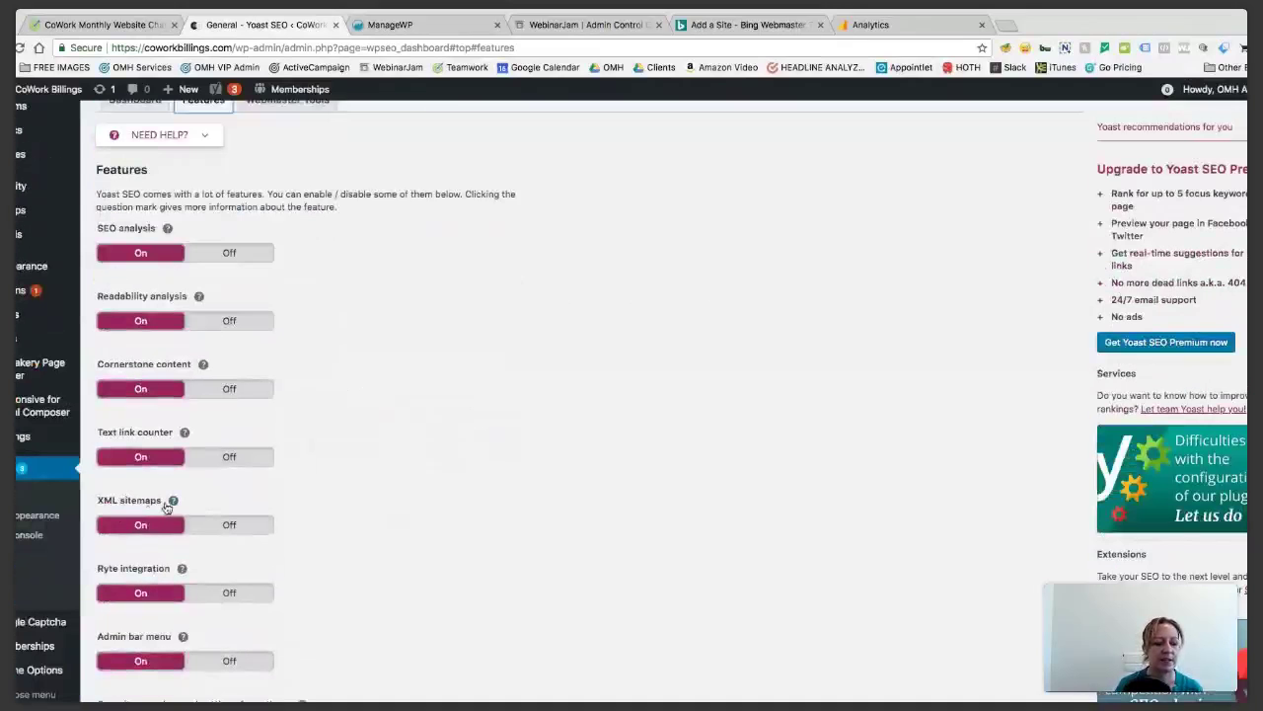
pyautogui.click(174, 502)
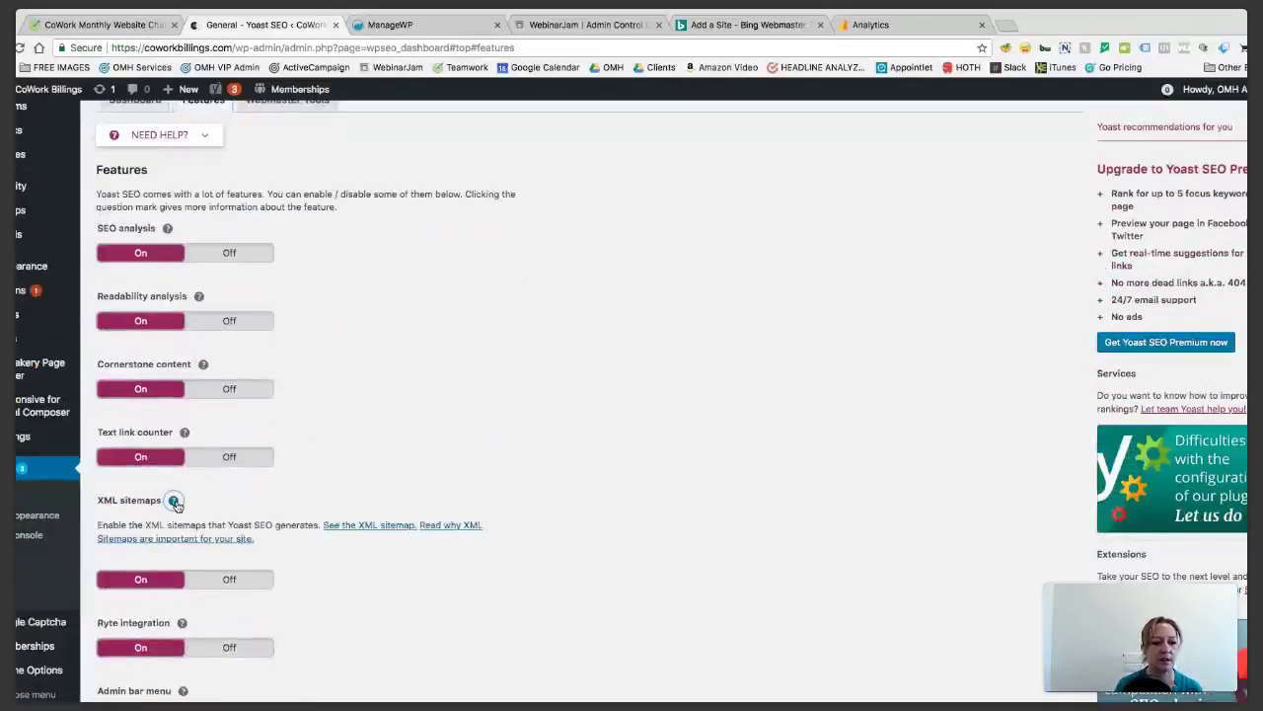
pyautogui.click(351, 525)
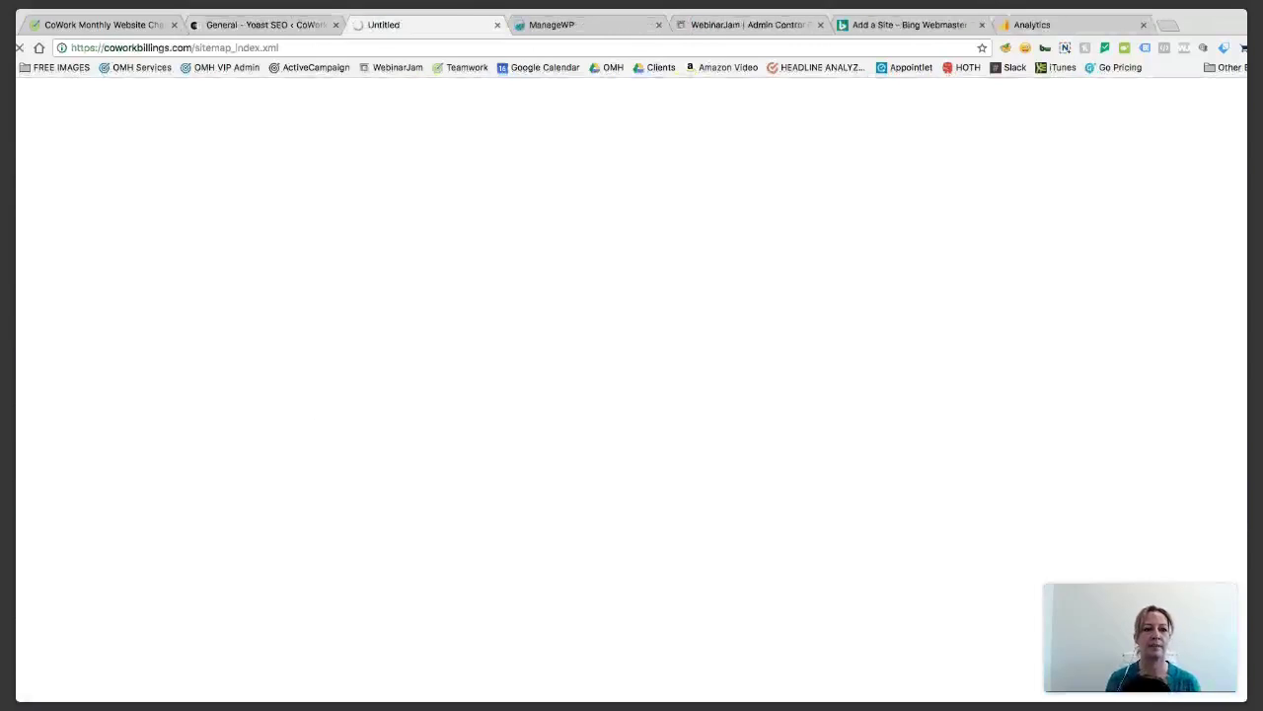
pyautogui.click(281, 48)
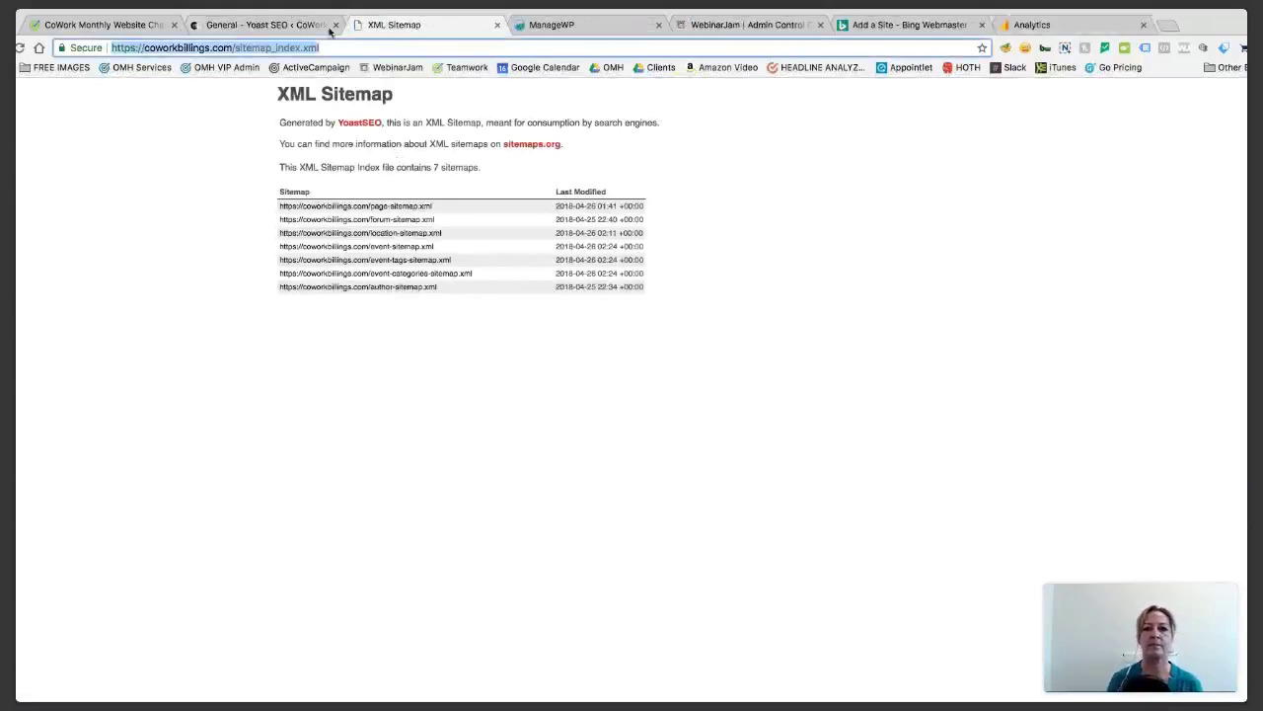
# In Bing Webmaster, enter the copied sitemap_index.xml address as the sitemap for coworkbillings.com and add the site
pyautogui.click(874, 27)
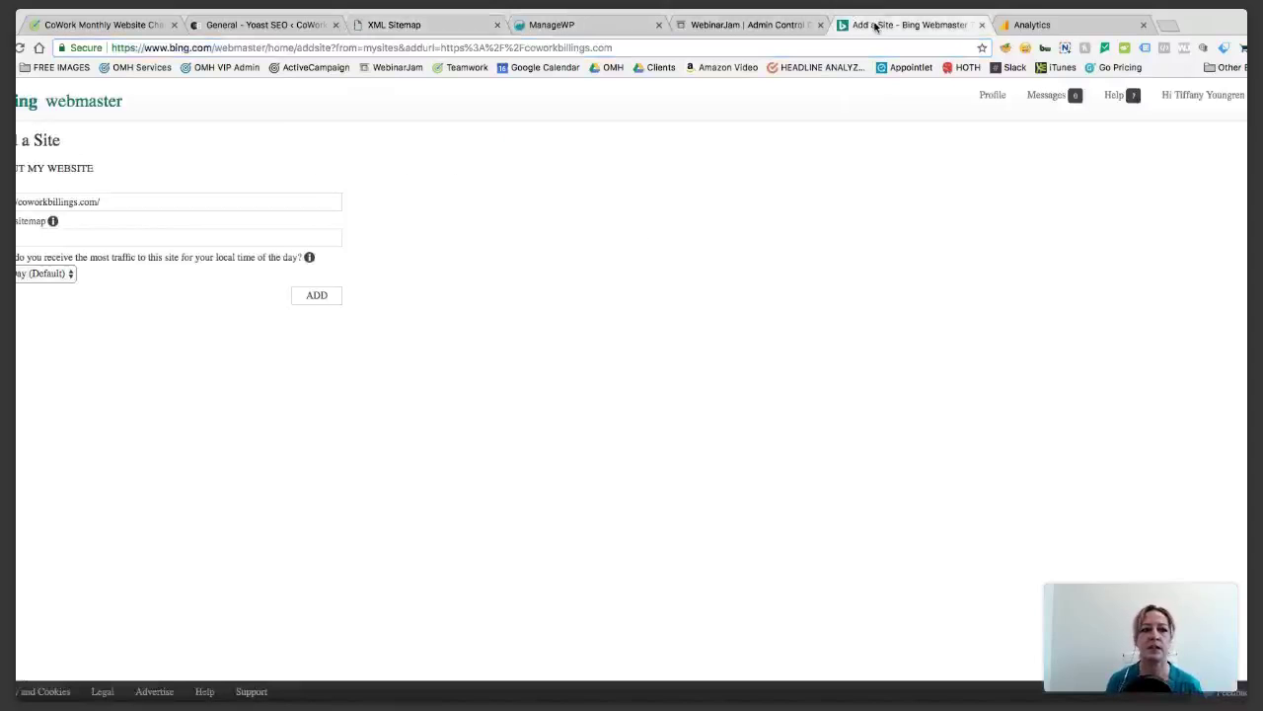
pyautogui.click(109, 196)
pyautogui.click(97, 238)
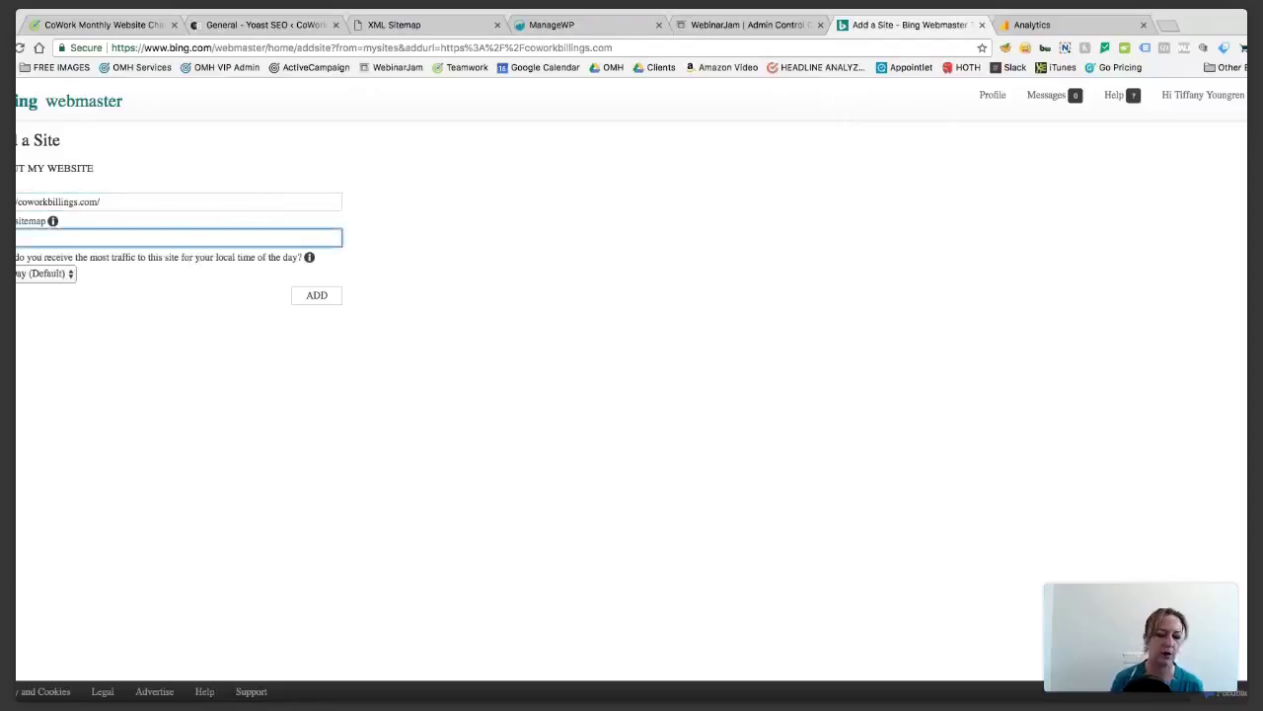
pyautogui.press('super+v')
pyautogui.click(312, 298)
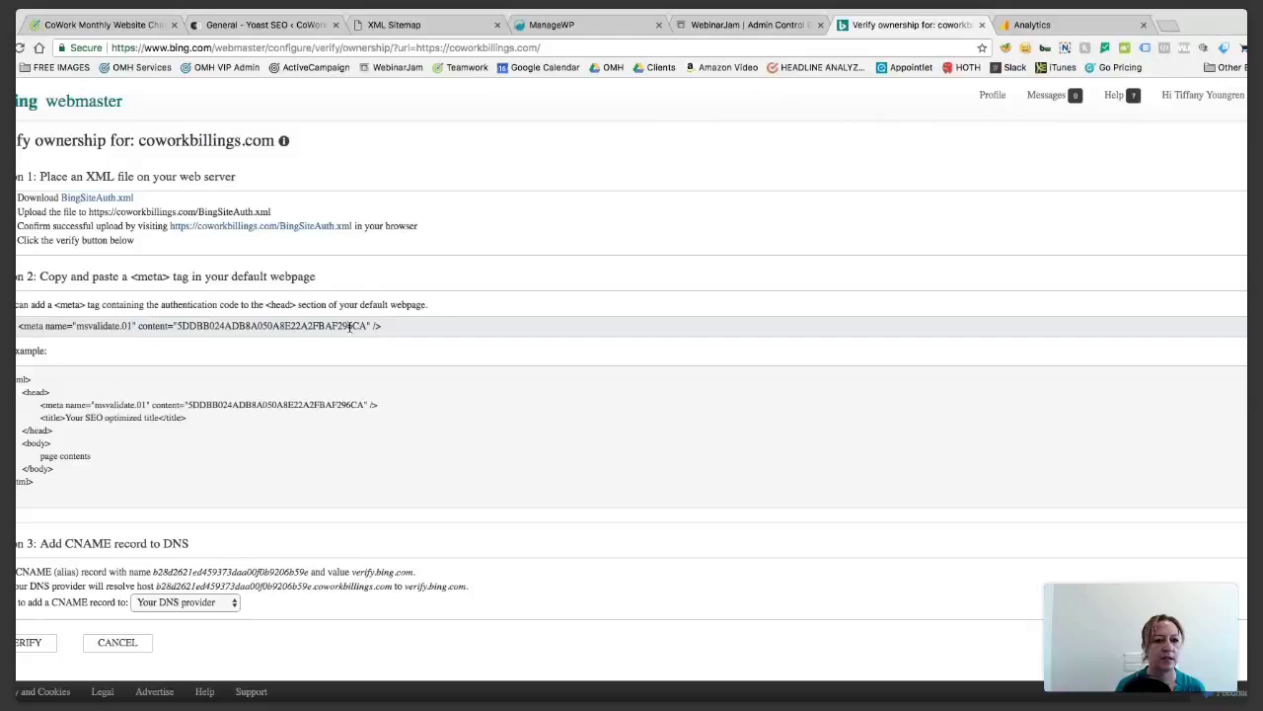
# Select and copy the msvalidate.01 meta tag from the Option 2 example on the Bing ownership verification page
pyautogui.click(365, 326)
pyautogui.click(250, 440)
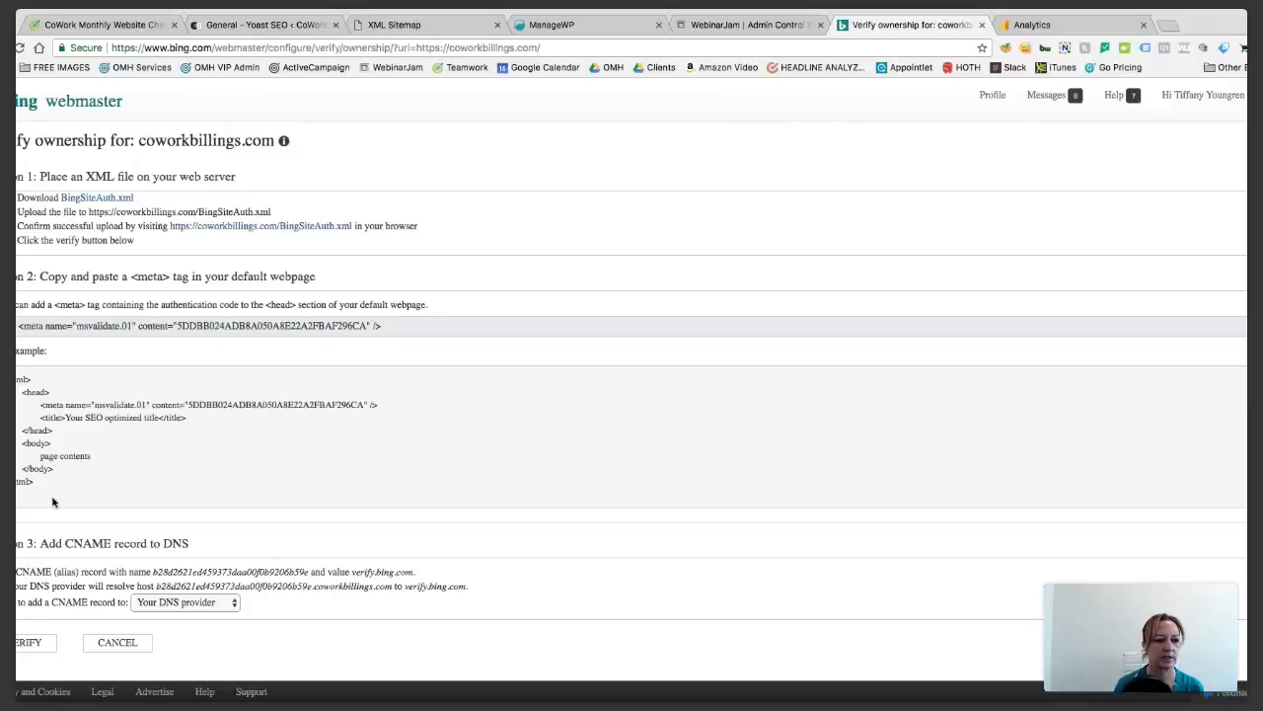
pyautogui.moveTo(395, 407); pyautogui.dragTo(17, 405)
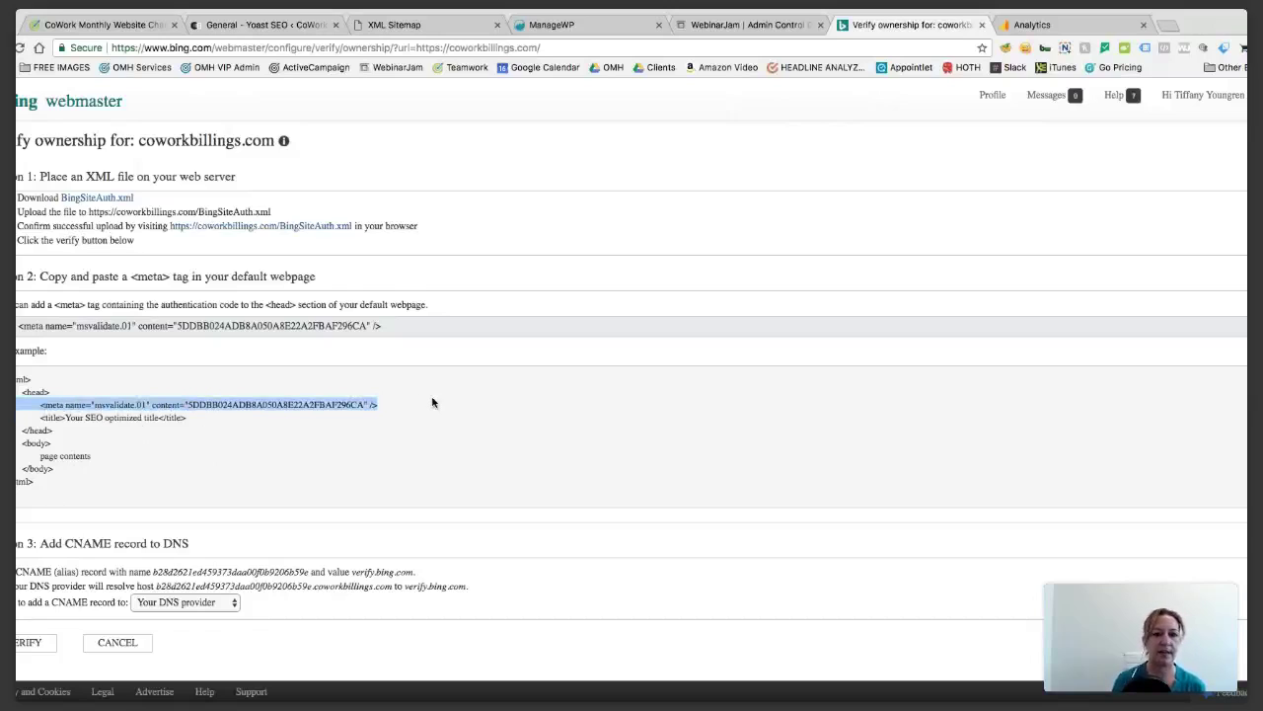
# Return to the WordPress admin and search for new plugins with the keywords "insert header"
pyautogui.click(251, 25)
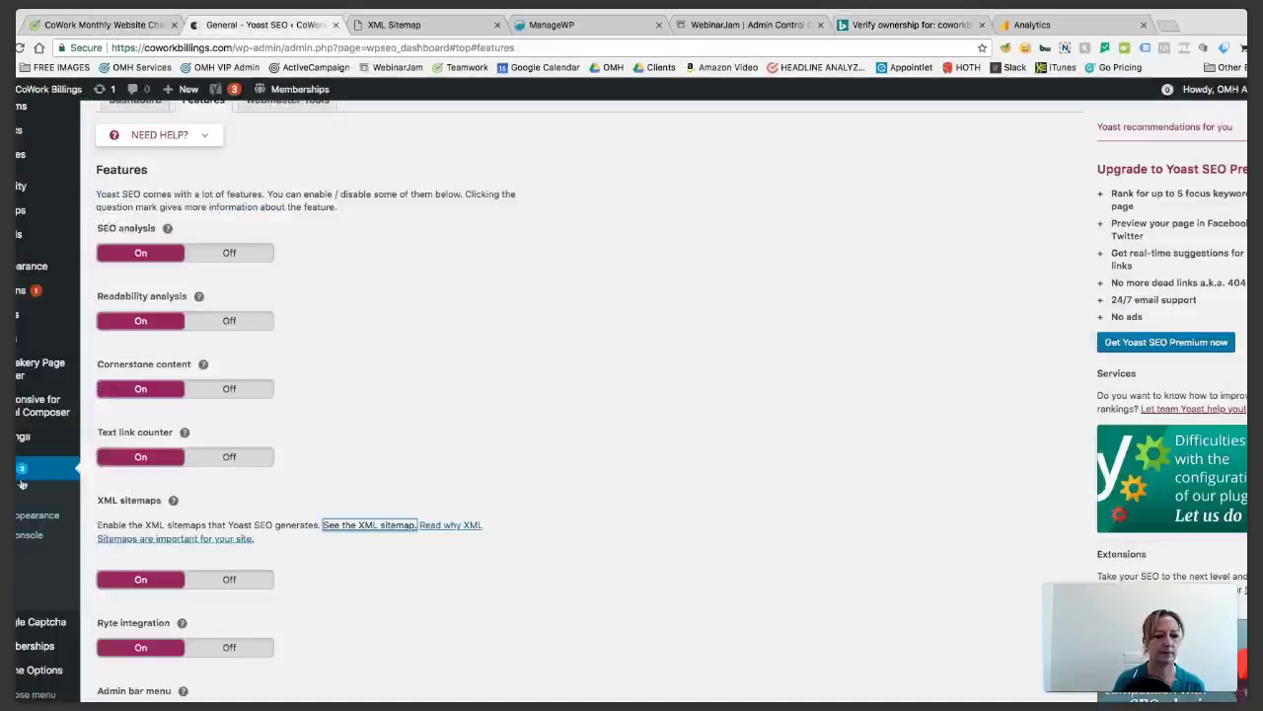
pyautogui.moveTo(25, 436)
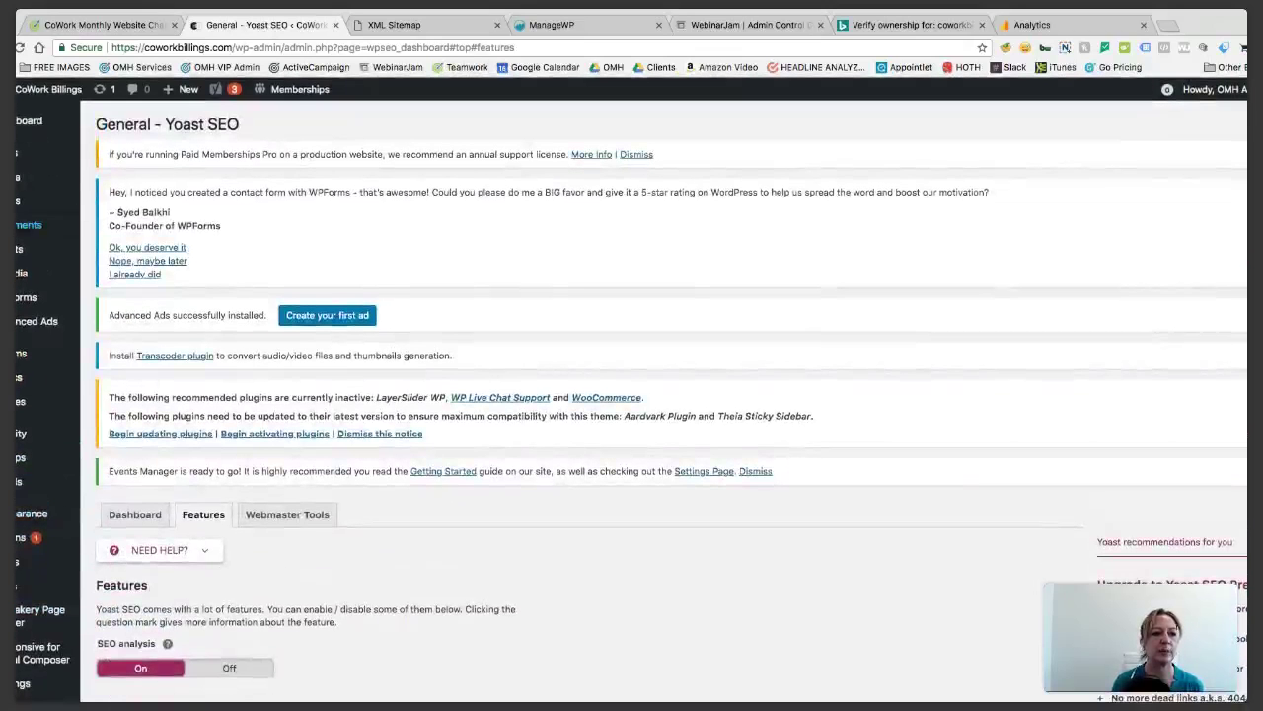
pyautogui.scroll(-1, 35, 447)
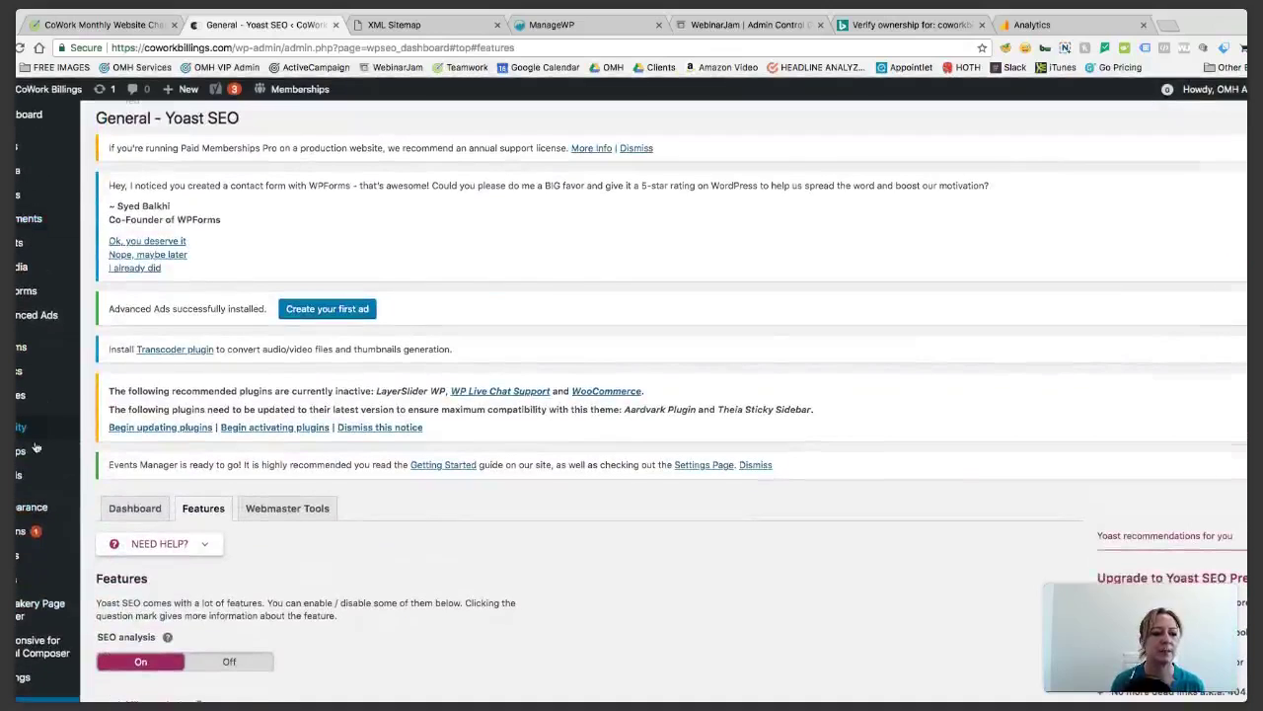
pyautogui.scroll(-2, 35, 447)
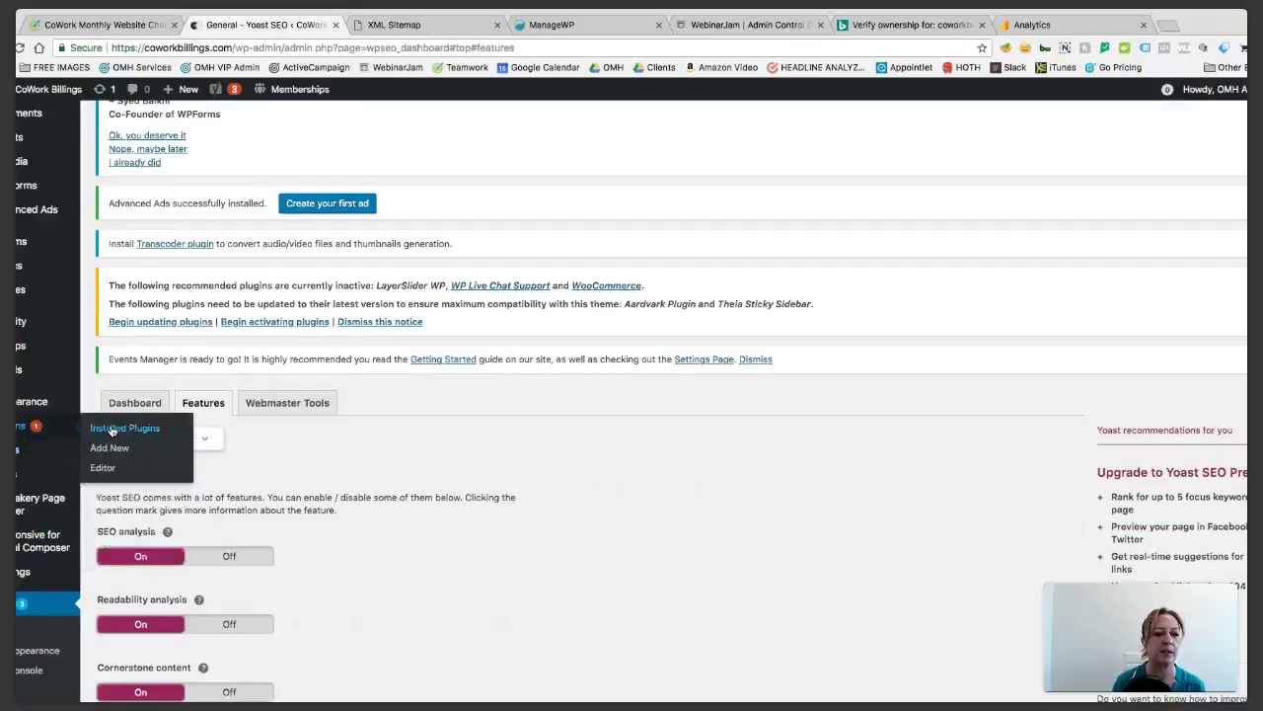
pyautogui.click(115, 448)
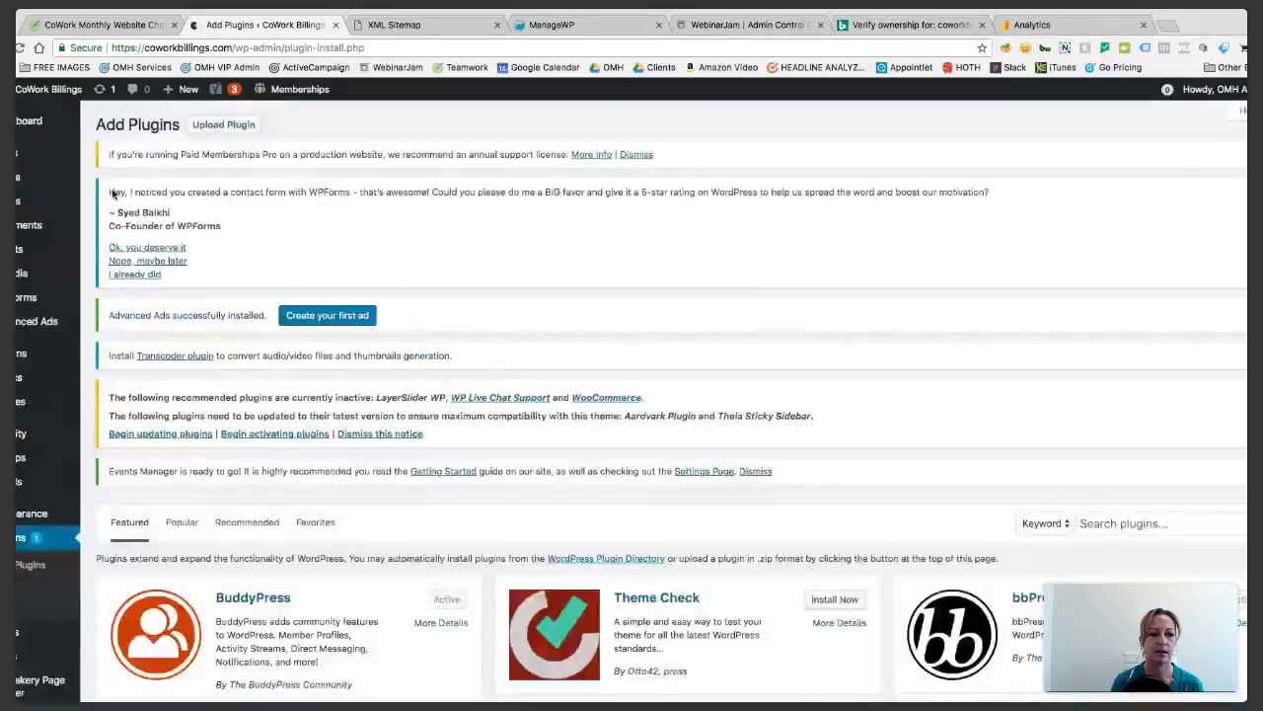
pyautogui.scroll(-5, 1103, 304)
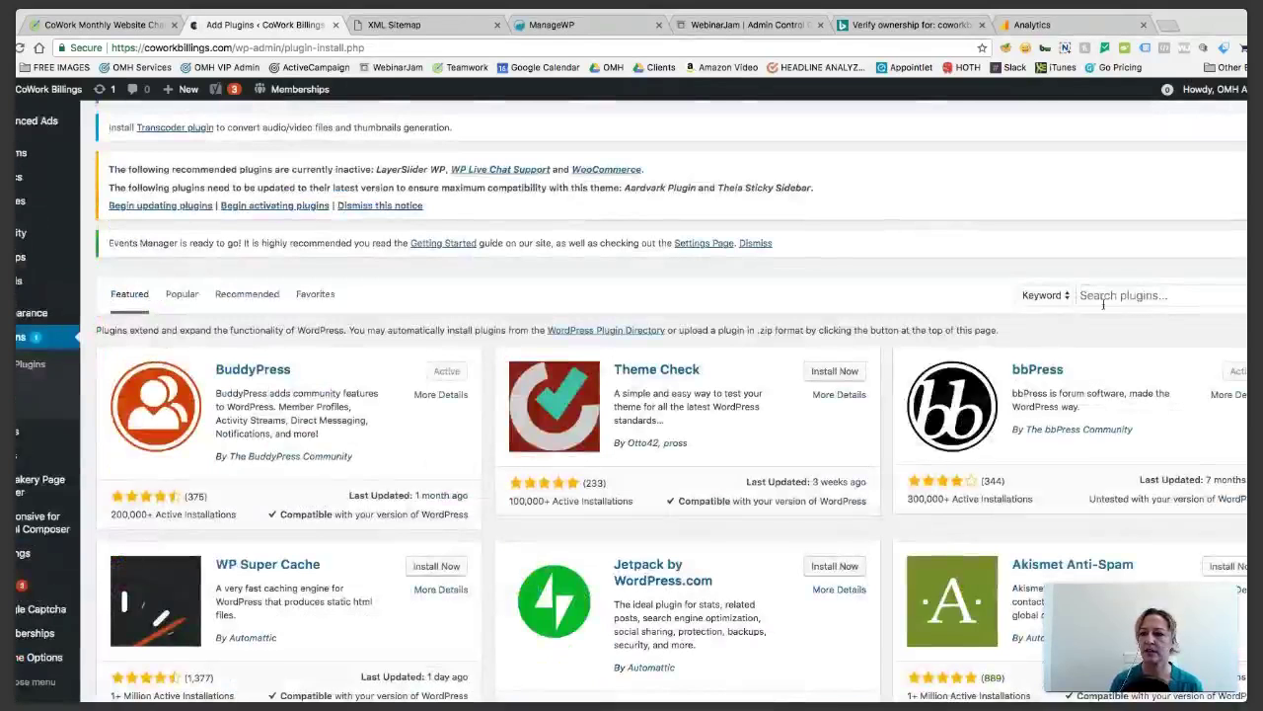
pyautogui.click(1105, 301)
pyautogui.write('insert header')
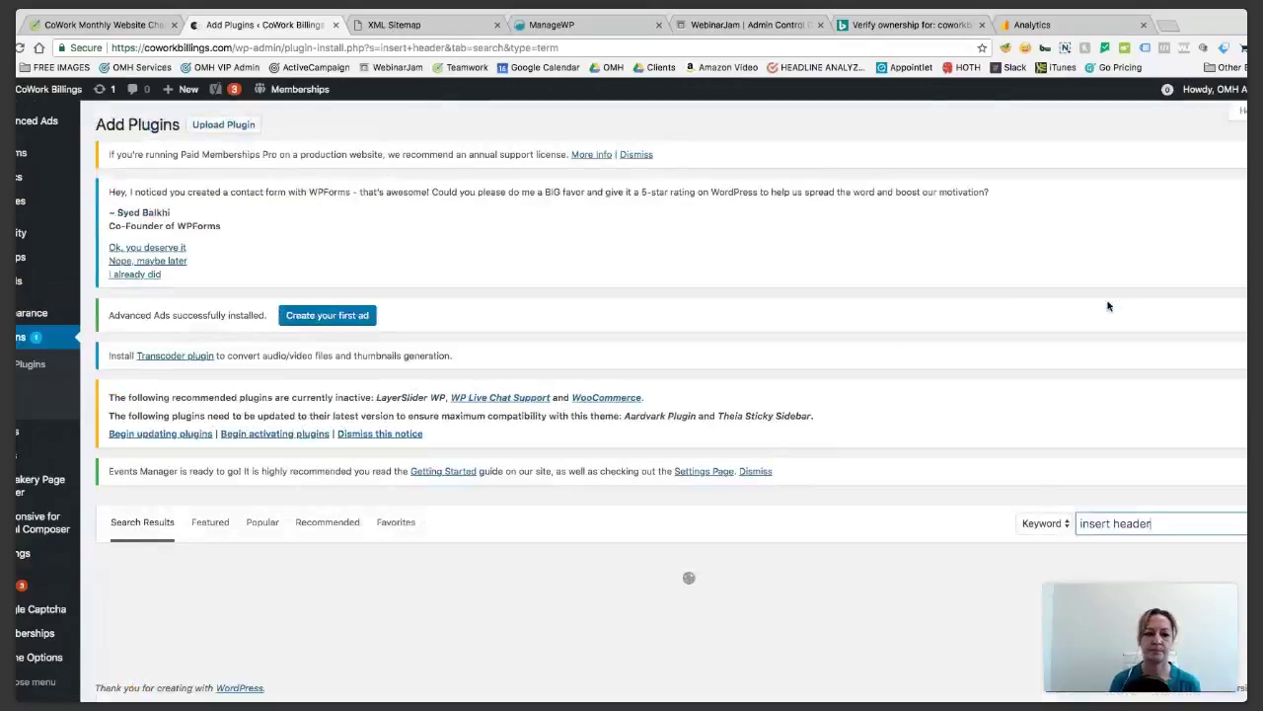
# Install and activate the Insert Headers and Footers plugin by WPBeginner, and find it in the installed plugins list
pyautogui.scroll(-1, 510, 480)
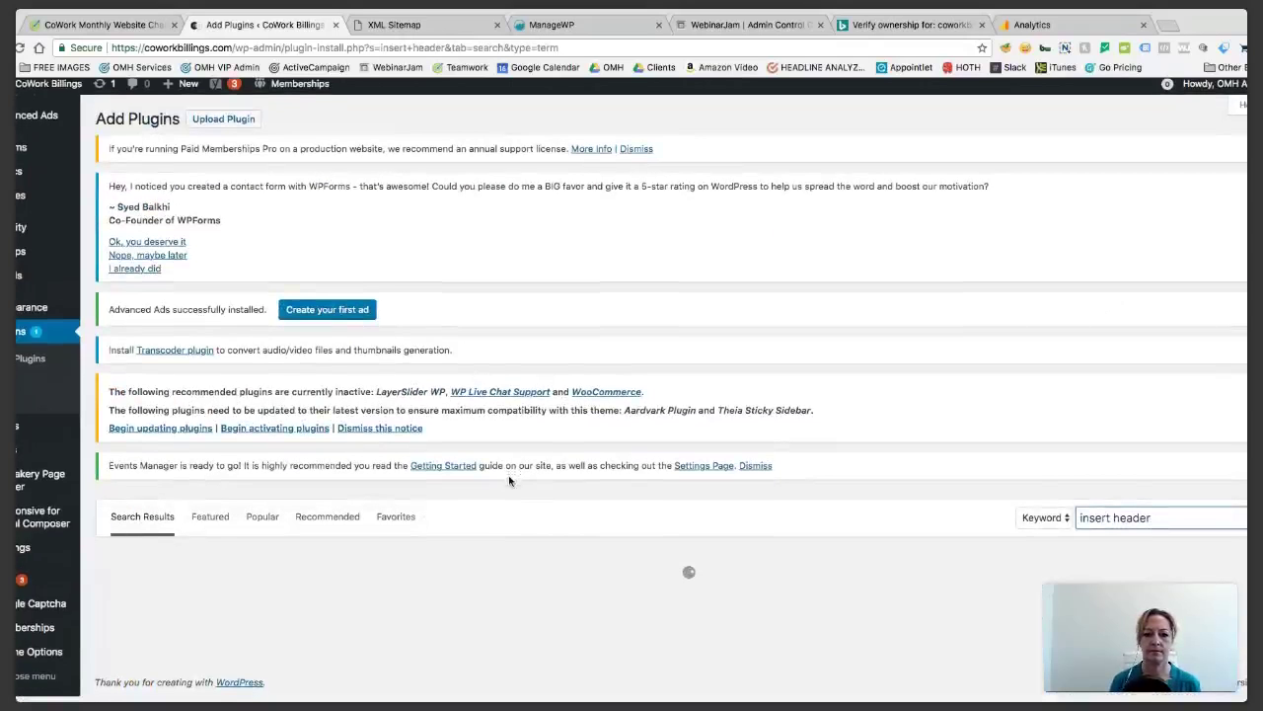
pyautogui.scroll(-3, 508, 475)
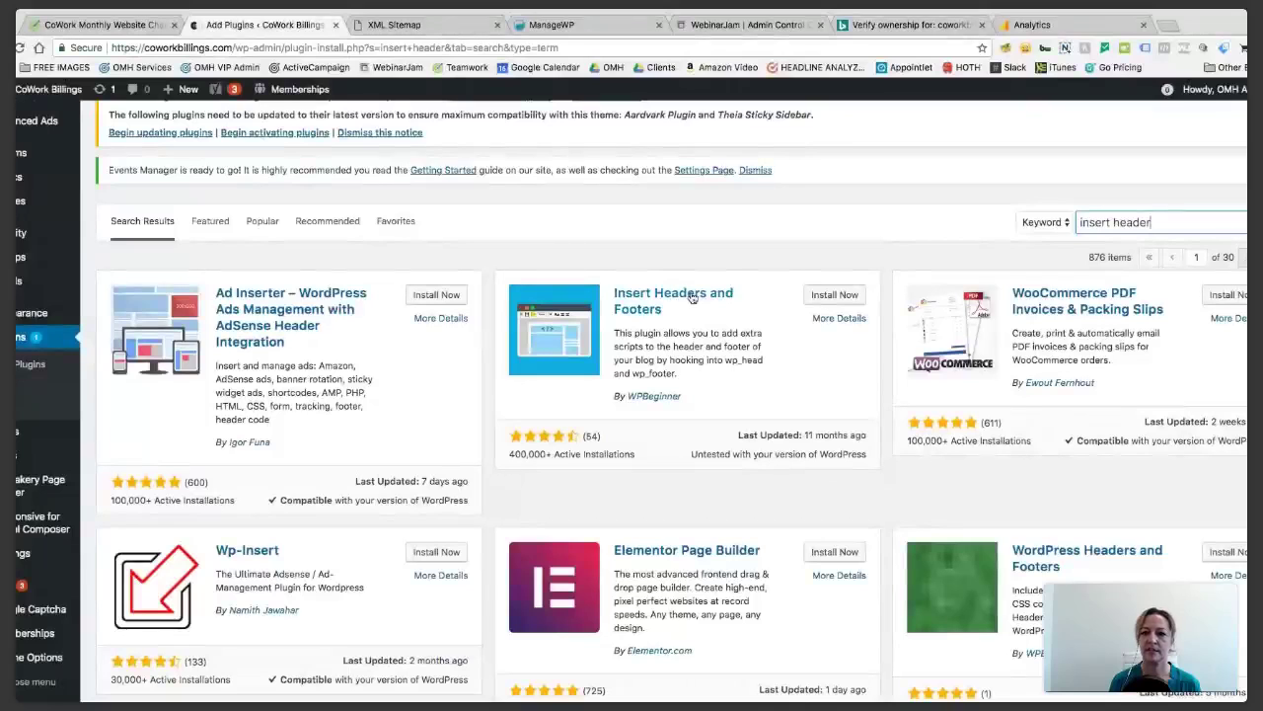
pyautogui.click(834, 294)
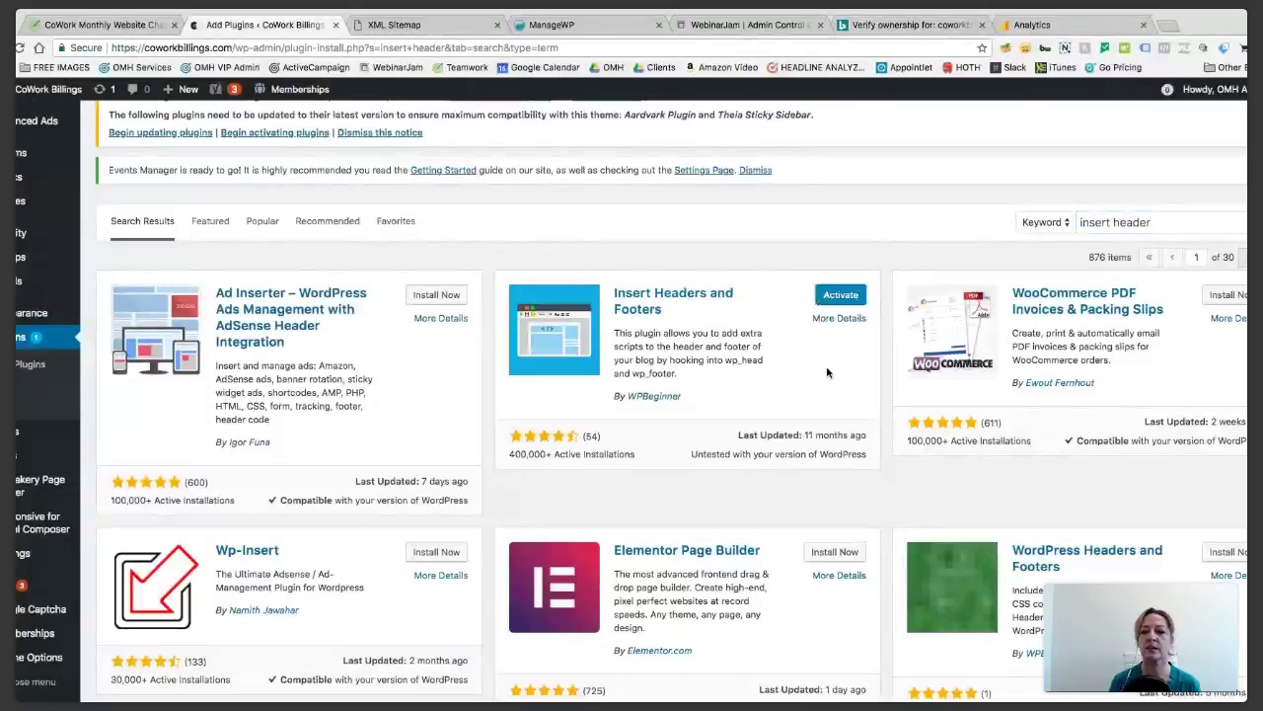
pyautogui.click(837, 295)
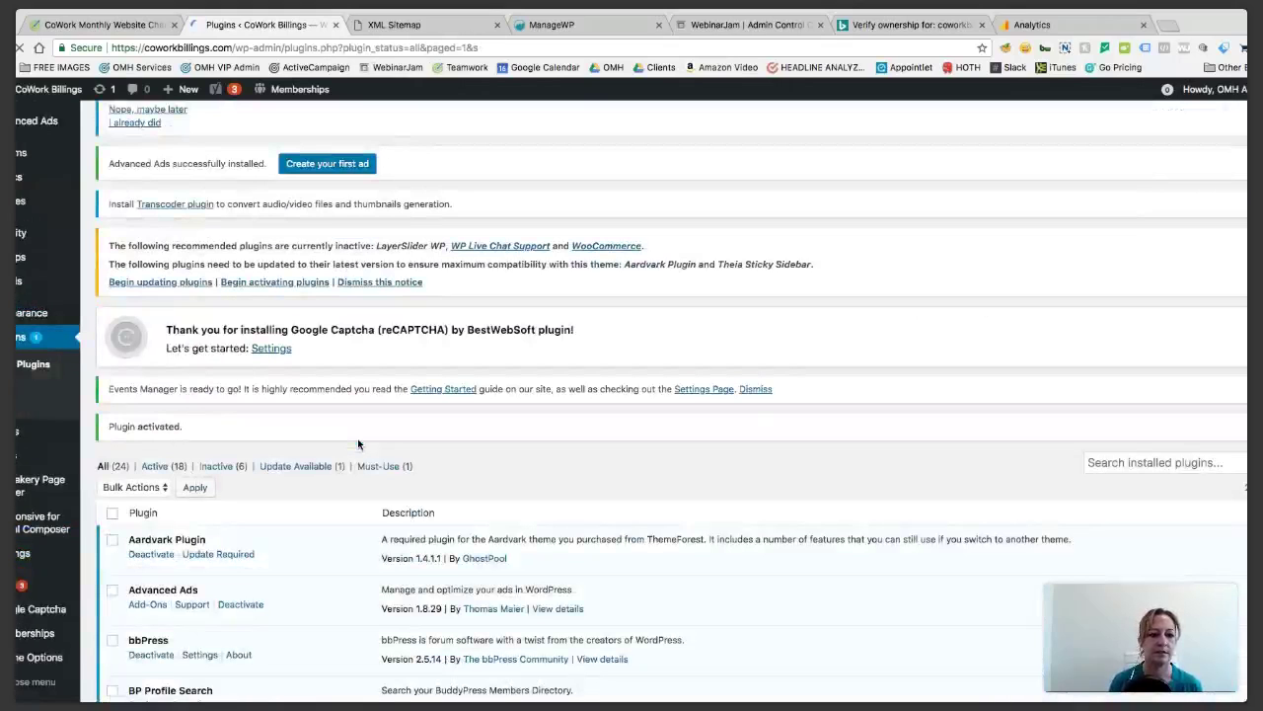
pyautogui.scroll(-10, 358, 444)
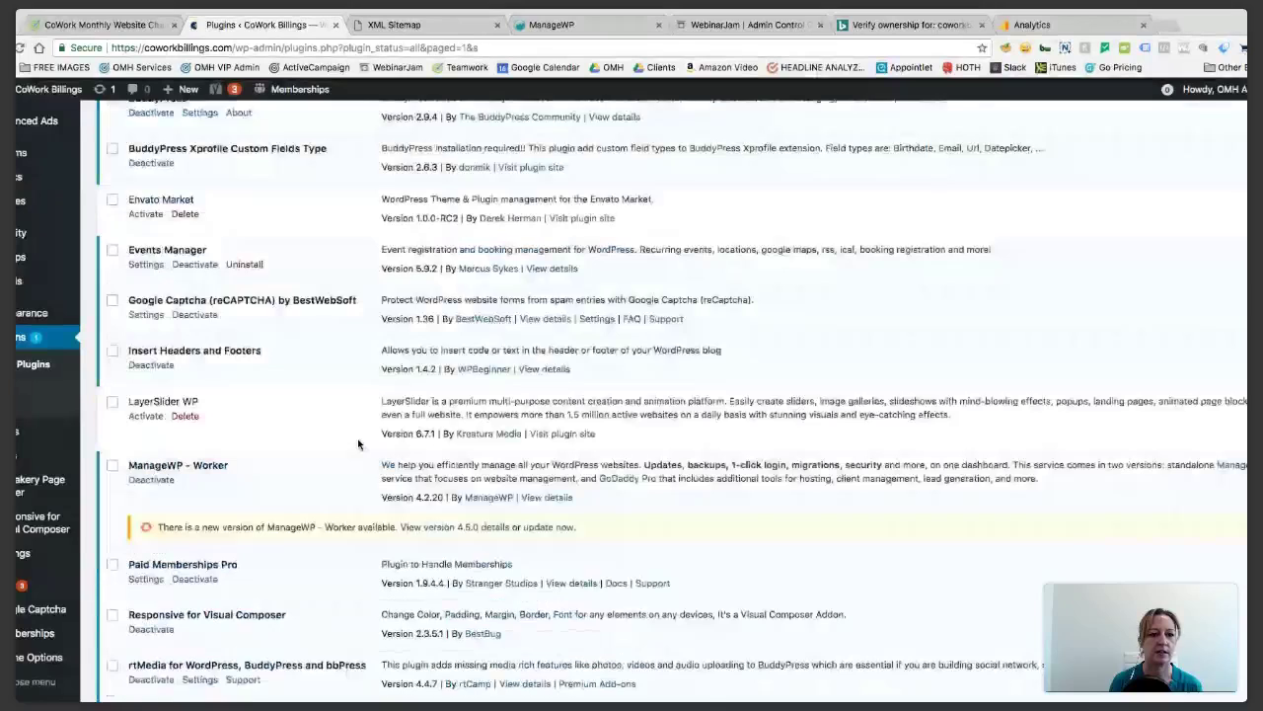
# Open the settings page of the Insert Headers and Footers plugin in the WordPress admin
pyautogui.scroll(-5, 358, 444)
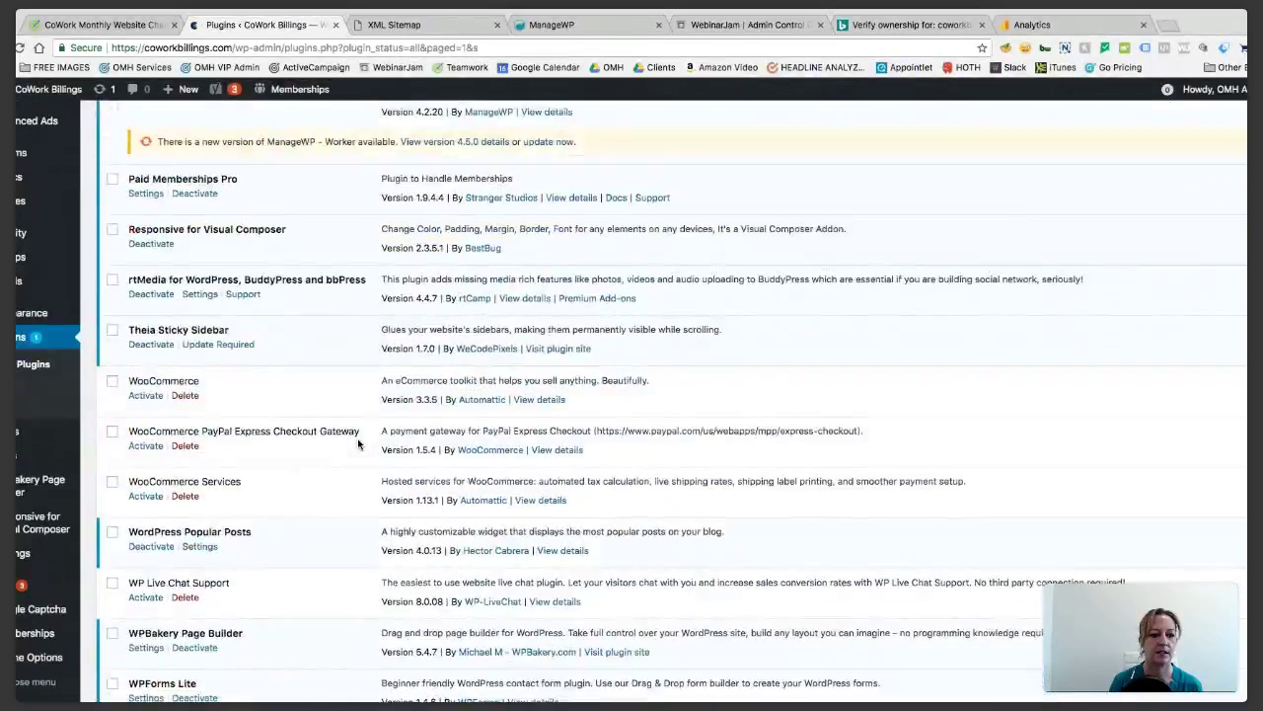
pyautogui.scroll(-3, 358, 444)
pyautogui.scroll(7, 359, 444)
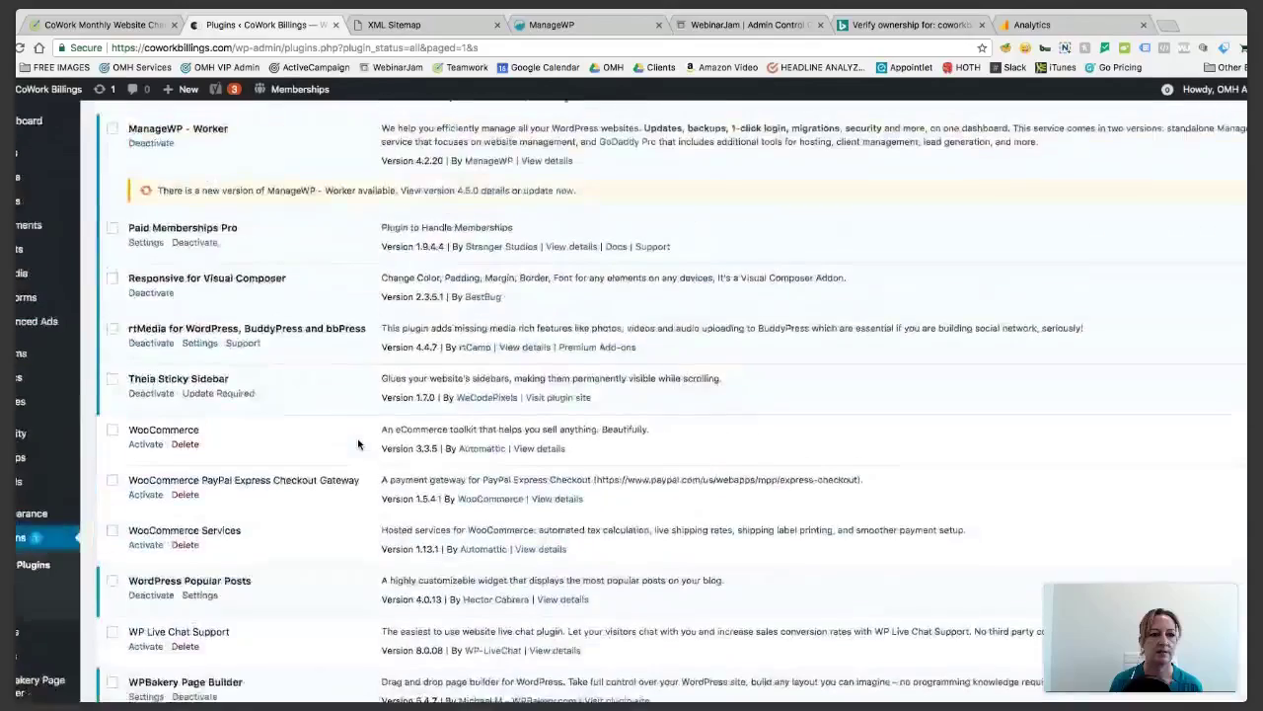
pyautogui.scroll(3, 359, 444)
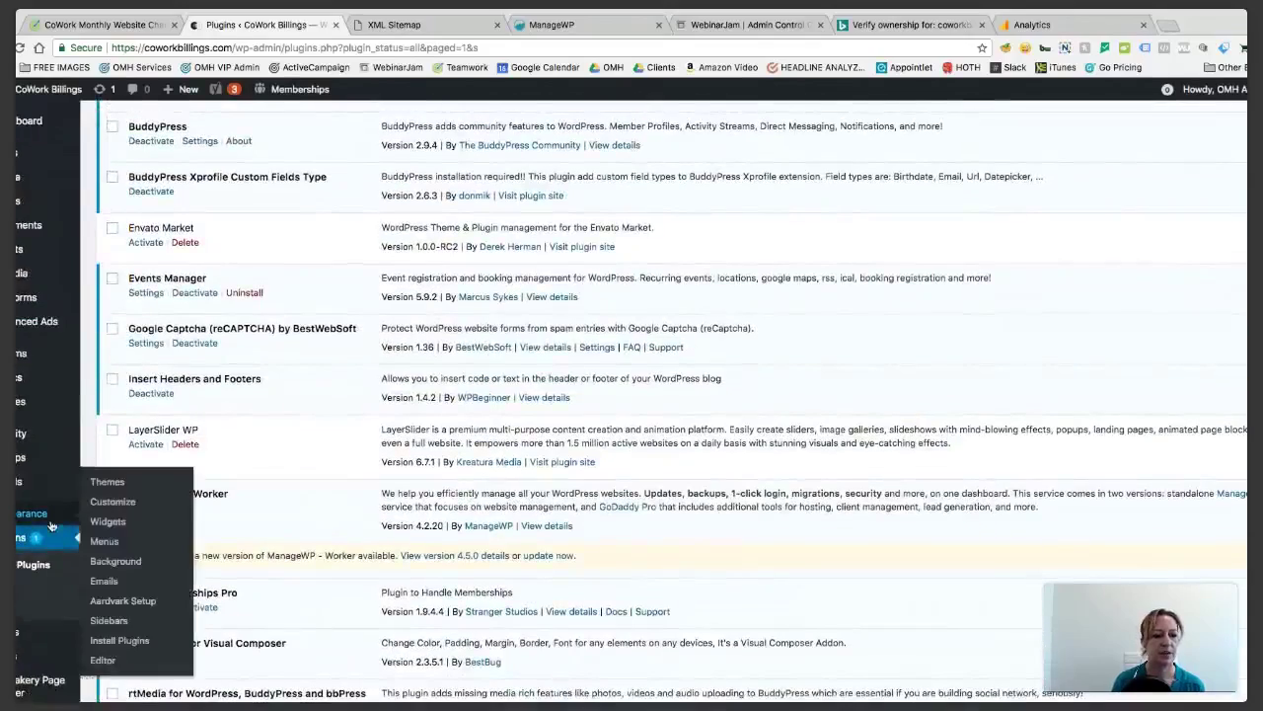
pyautogui.moveTo(27, 518)
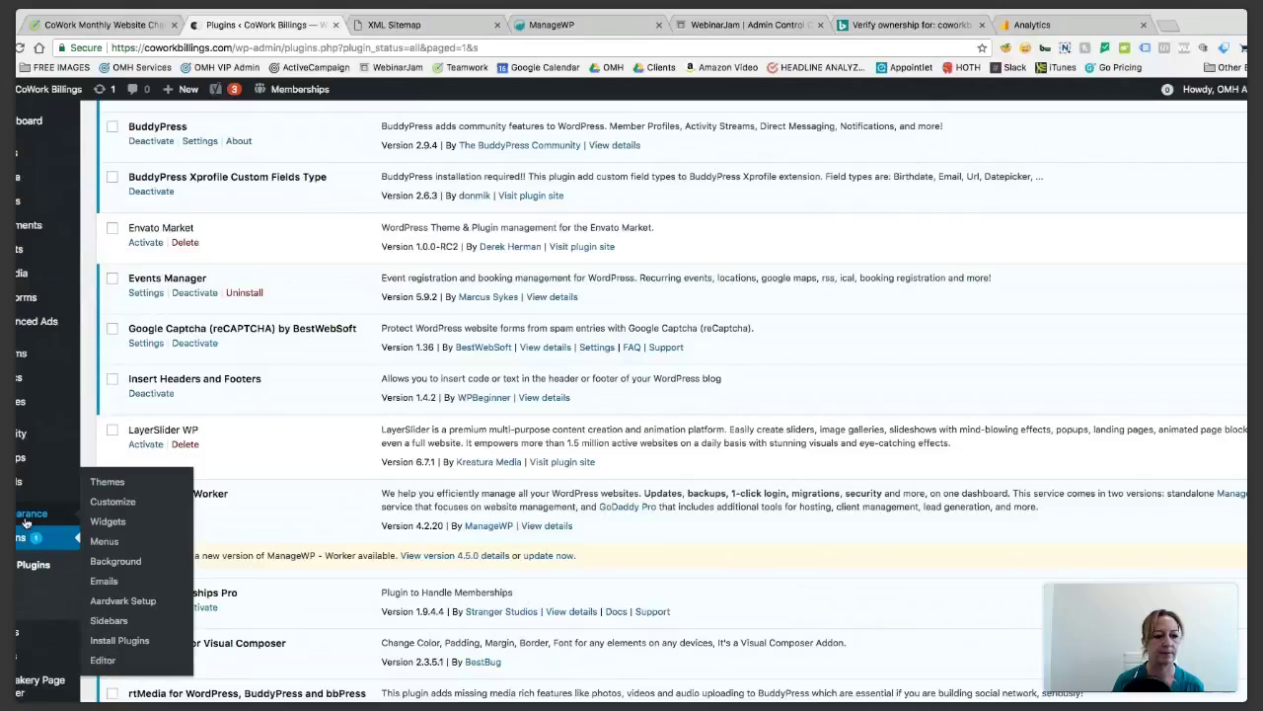
pyautogui.scroll(1, 27, 523)
pyautogui.scroll(-3, 27, 523)
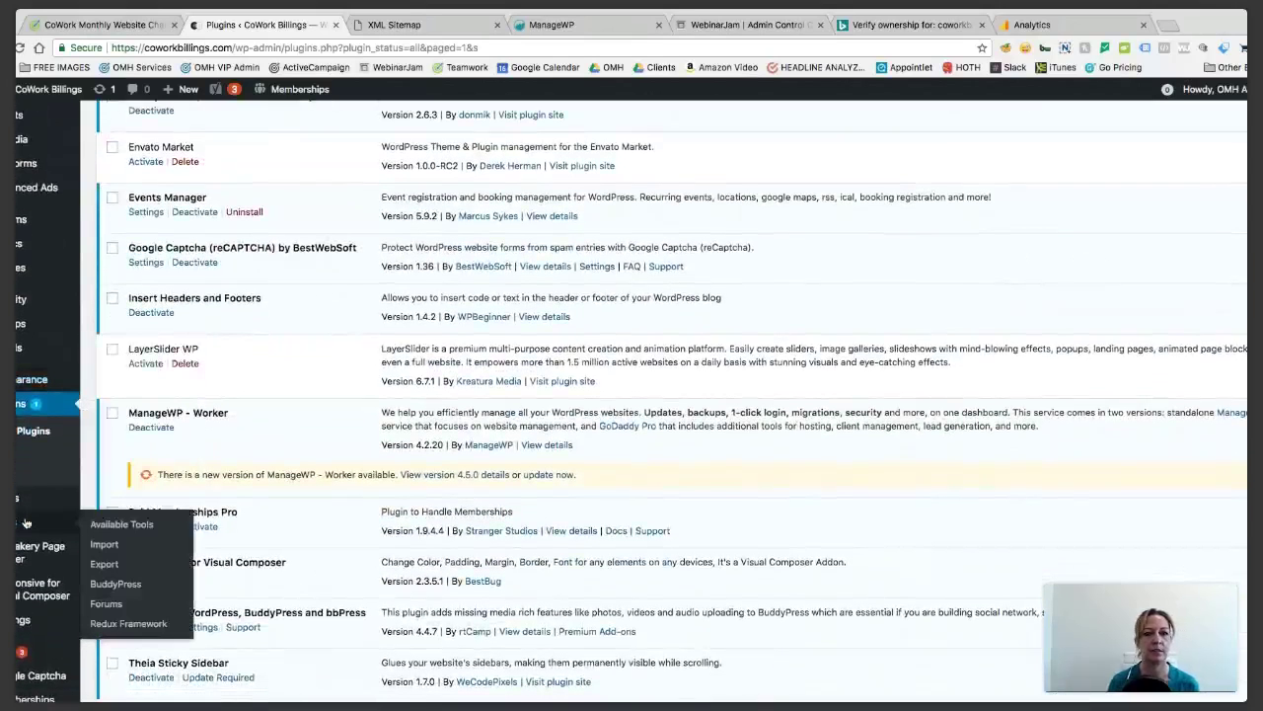
pyautogui.scroll(-2, 27, 523)
pyautogui.click(138, 582)
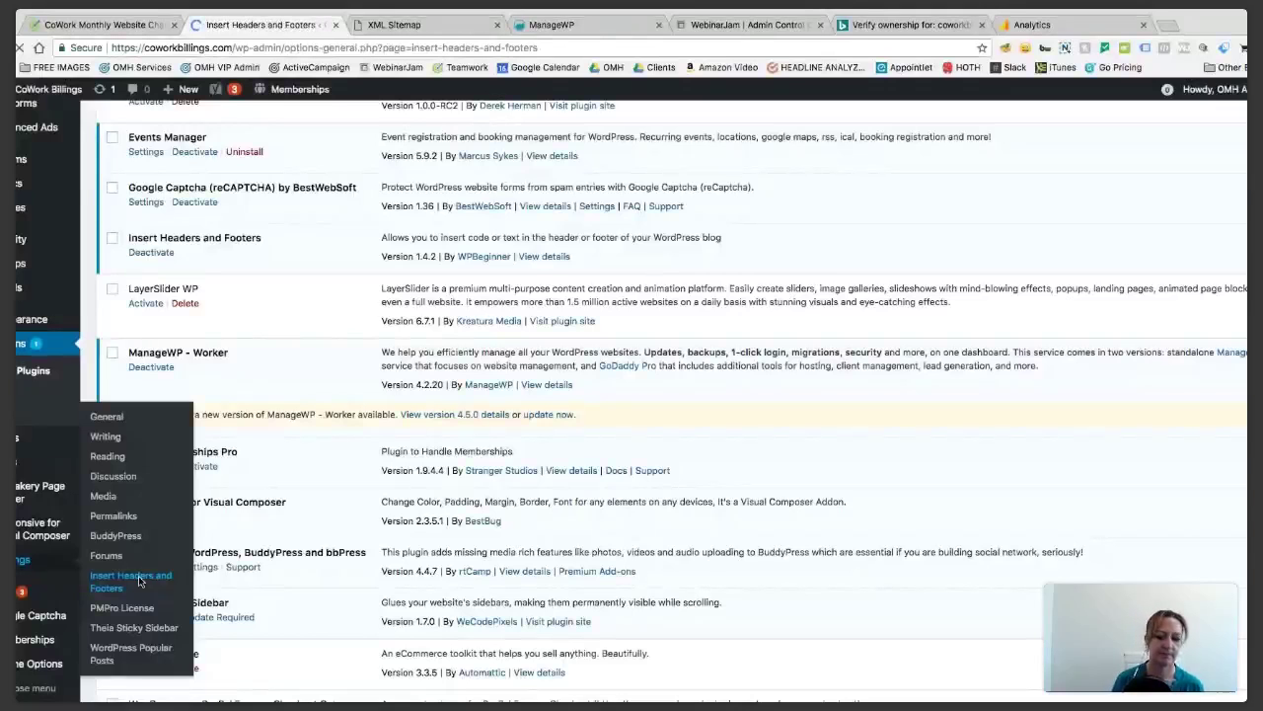
# Paste the copied Bing msvalidate.01 verification meta tag into Scripts in Header and remove the spaces in front of it
pyautogui.click(202, 574)
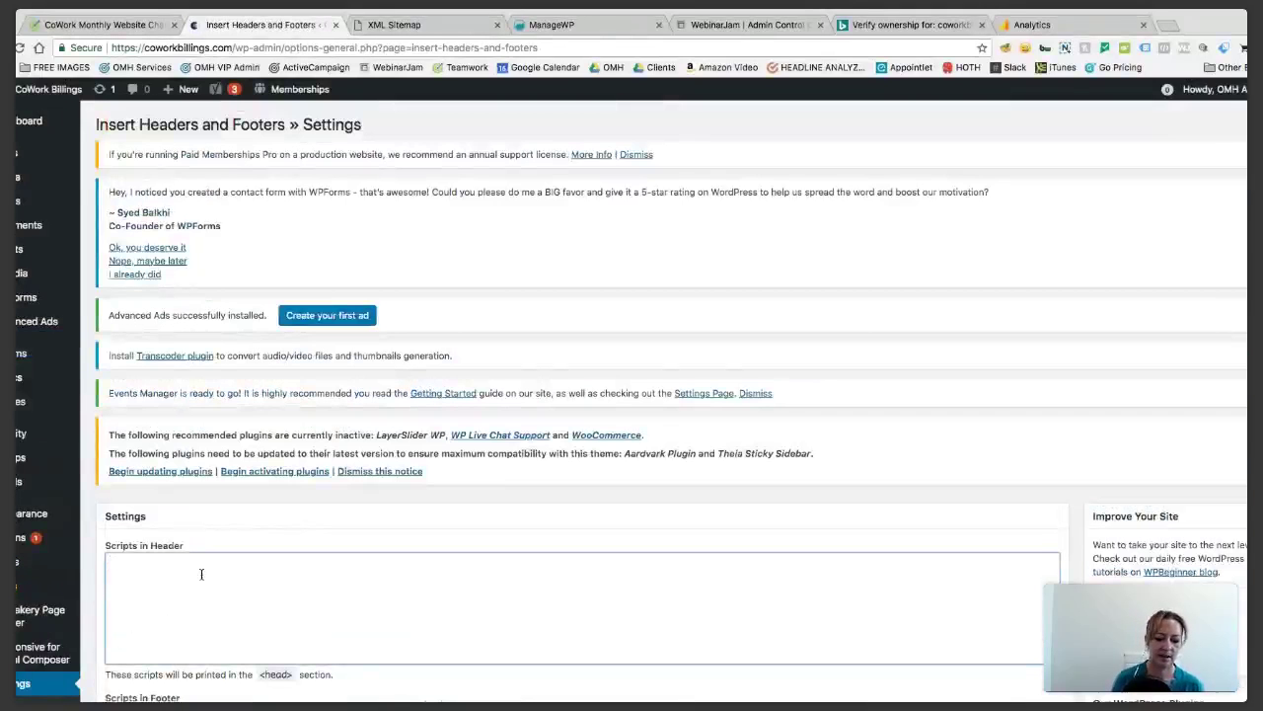
pyautogui.write('<meta name="msvalidate.01" content="5DDBB024ADB8A050A8E22A2FBAF296CA" />')
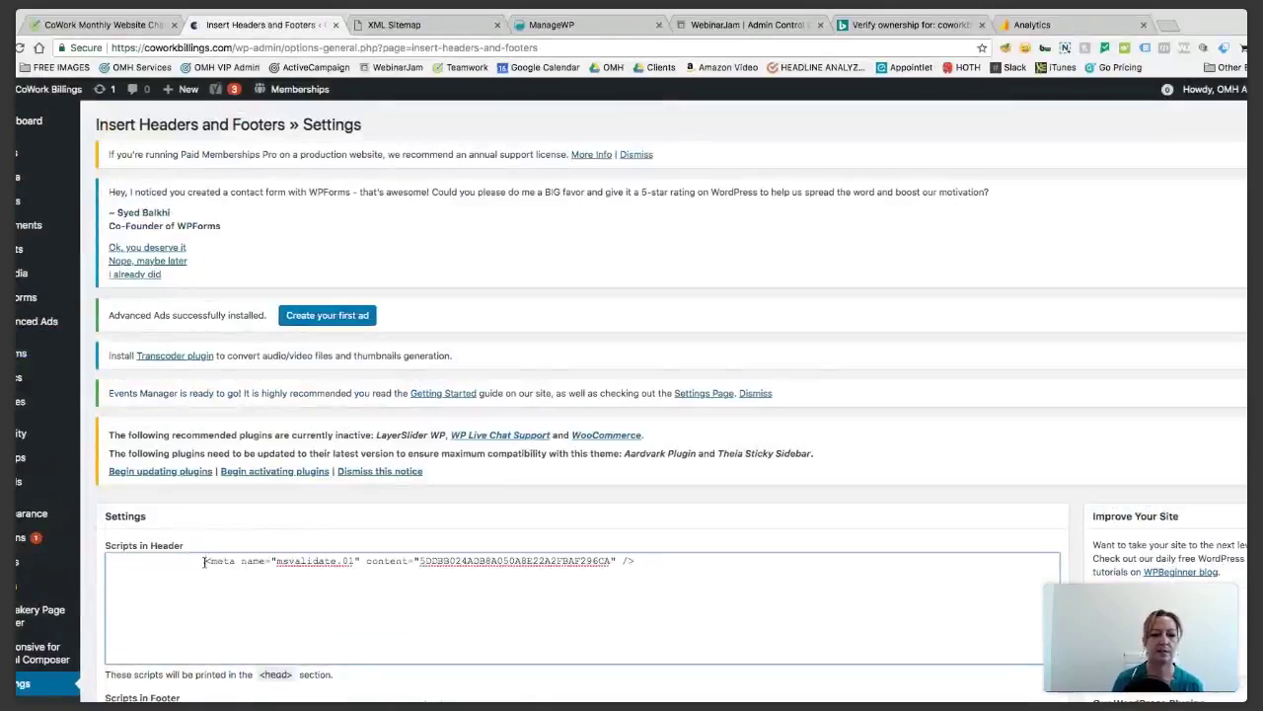
pyautogui.moveTo(204, 562); pyautogui.dragTo(69, 559)
pyautogui.press('BackSpace')
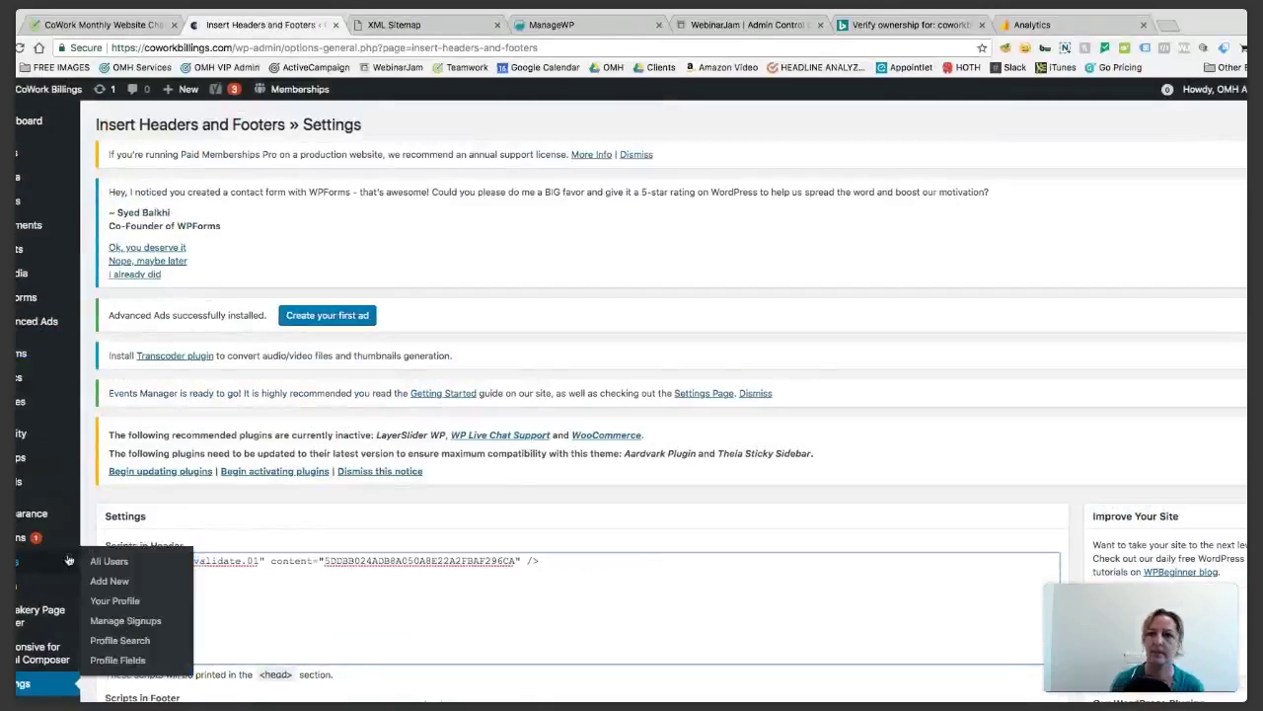
# Switch to Google Analytics and start a new website account with the account name CoWork Billings
pyautogui.click(1074, 26)
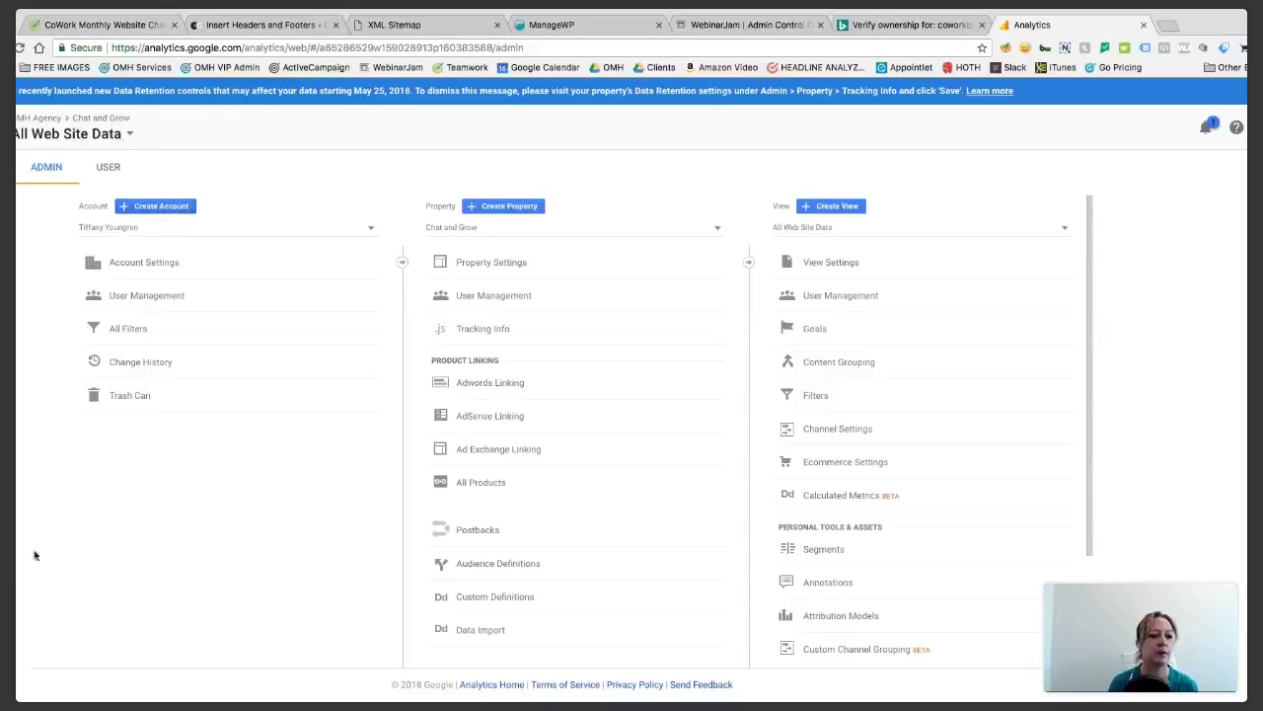
pyautogui.click(158, 207)
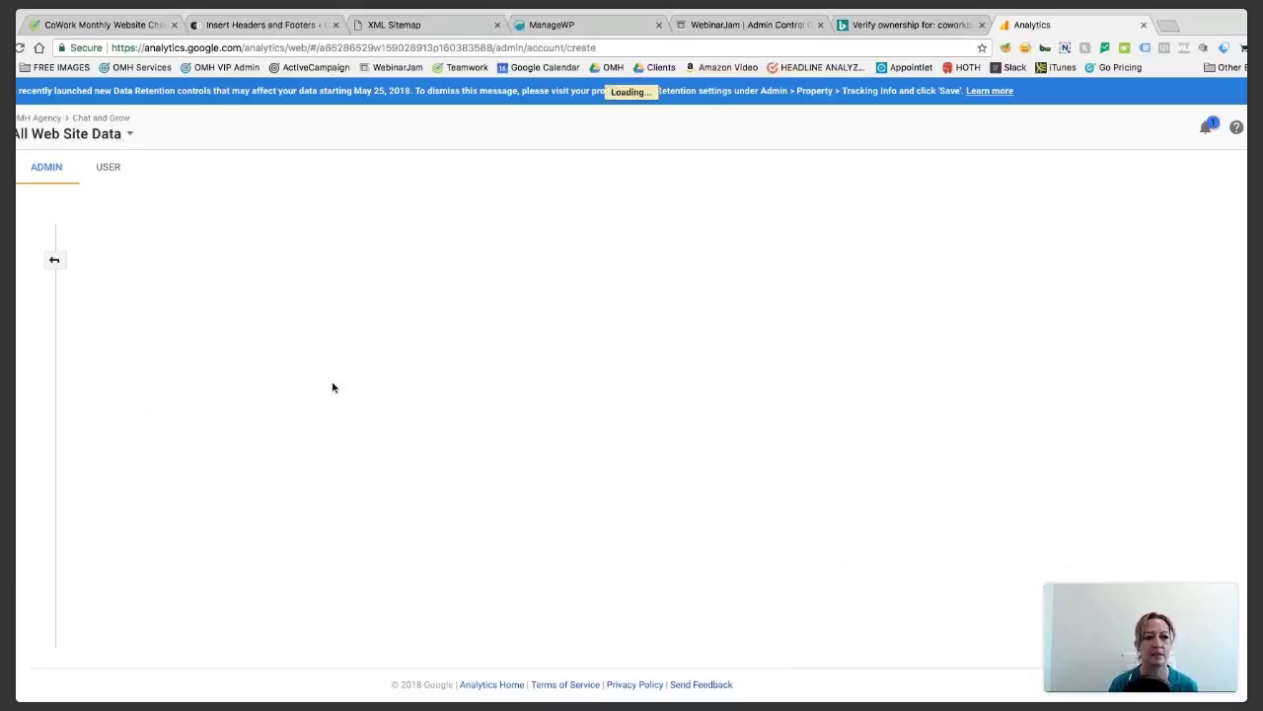
pyautogui.click(163, 367)
pyautogui.write('Cow')
pyautogui.write('or')
pyautogui.write('k Billings')
pyautogui.press('Tab')
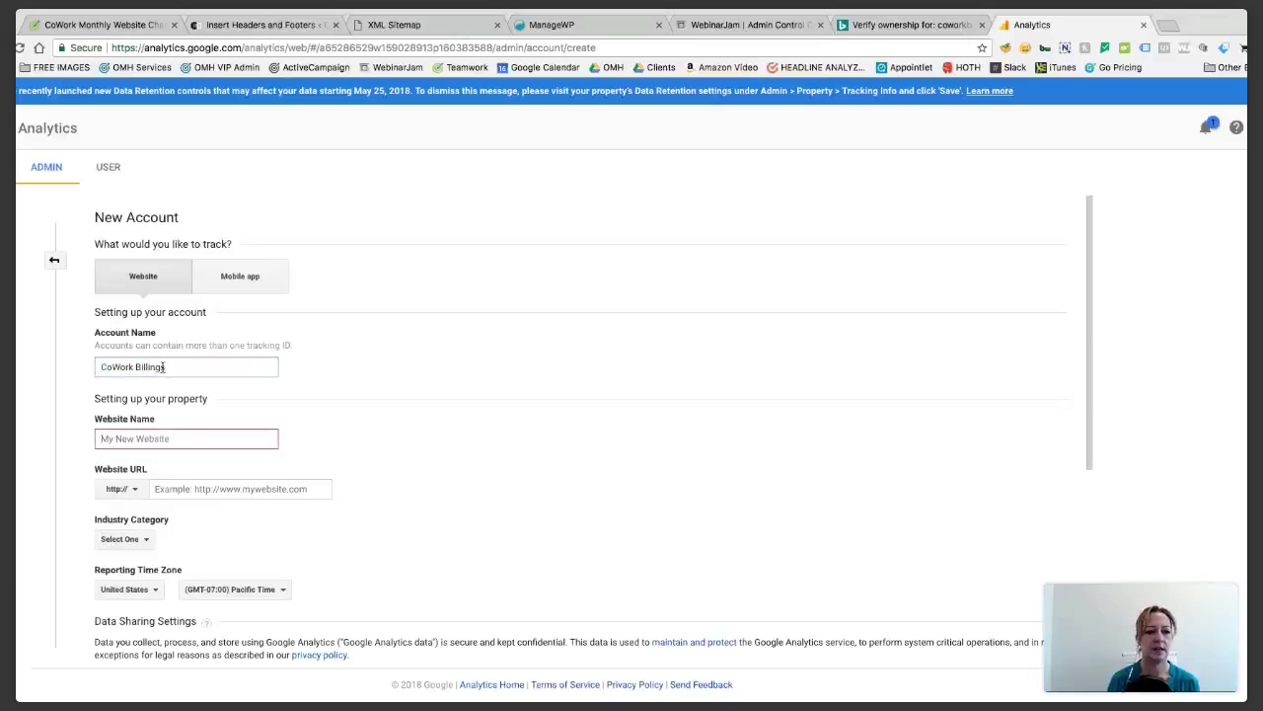
# Set the new property's website name to CoWork Billings
pyautogui.write('CoWork')
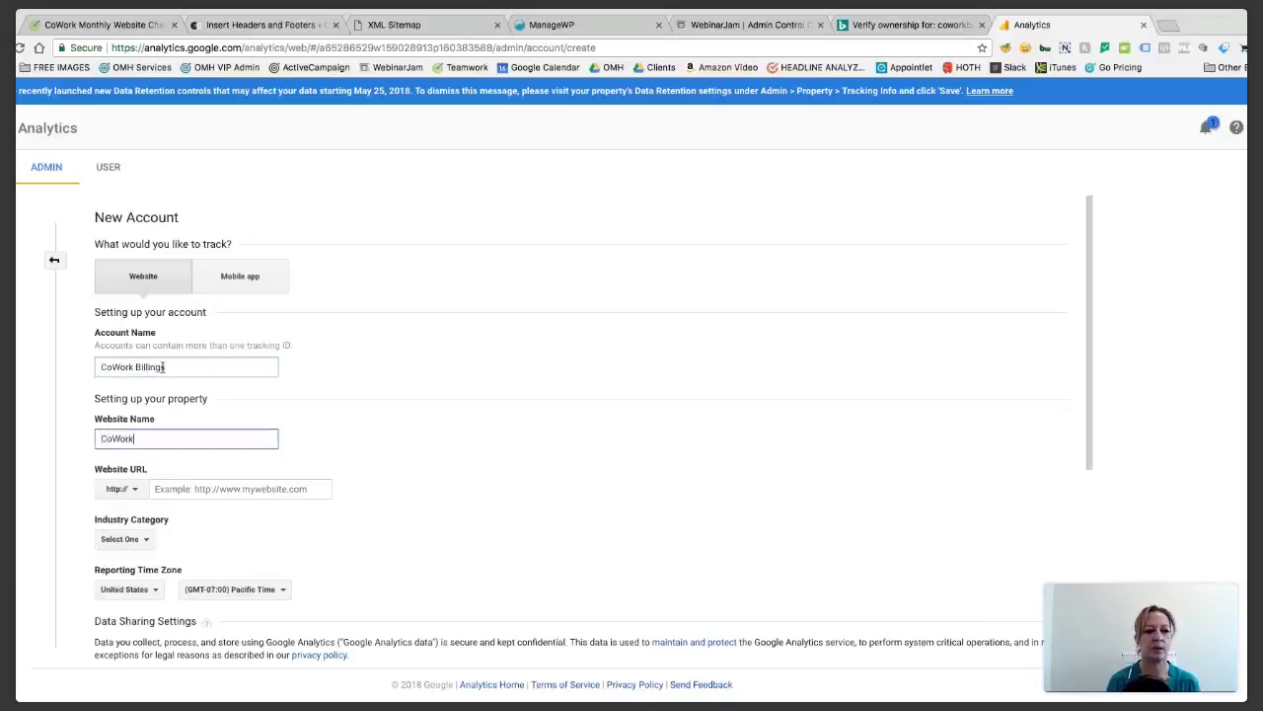
pyautogui.write(' Billnigs')
pyautogui.press('BackSpace')
pyautogui.press('BackSpace')
pyautogui.press('BackSpace')
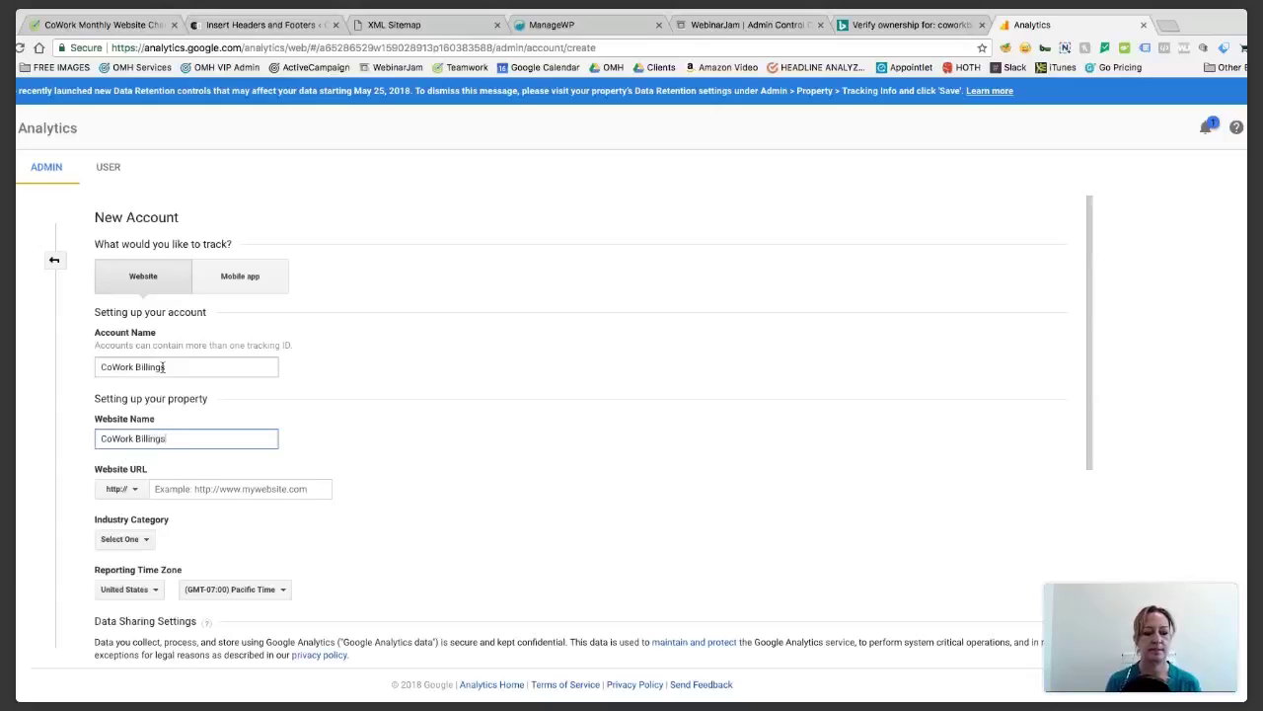
pyautogui.click(123, 491)
pyautogui.click(121, 536)
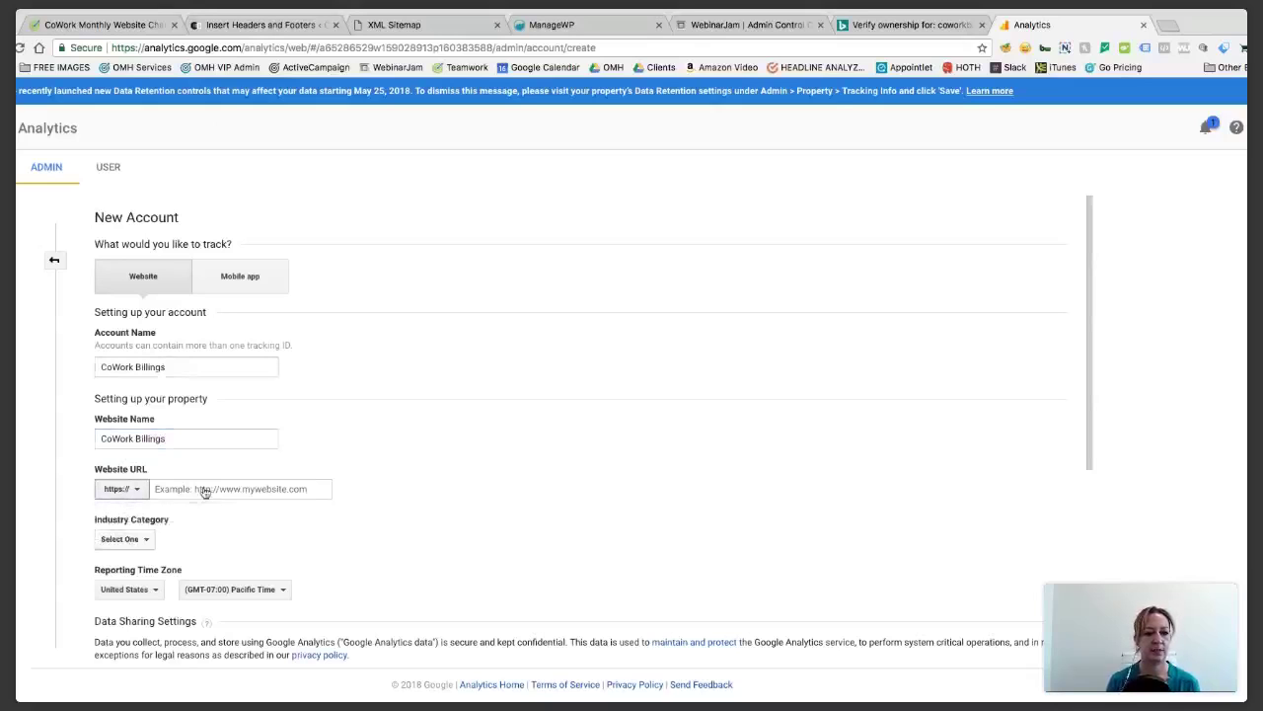
pyautogui.click(209, 489)
pyautogui.write('co')
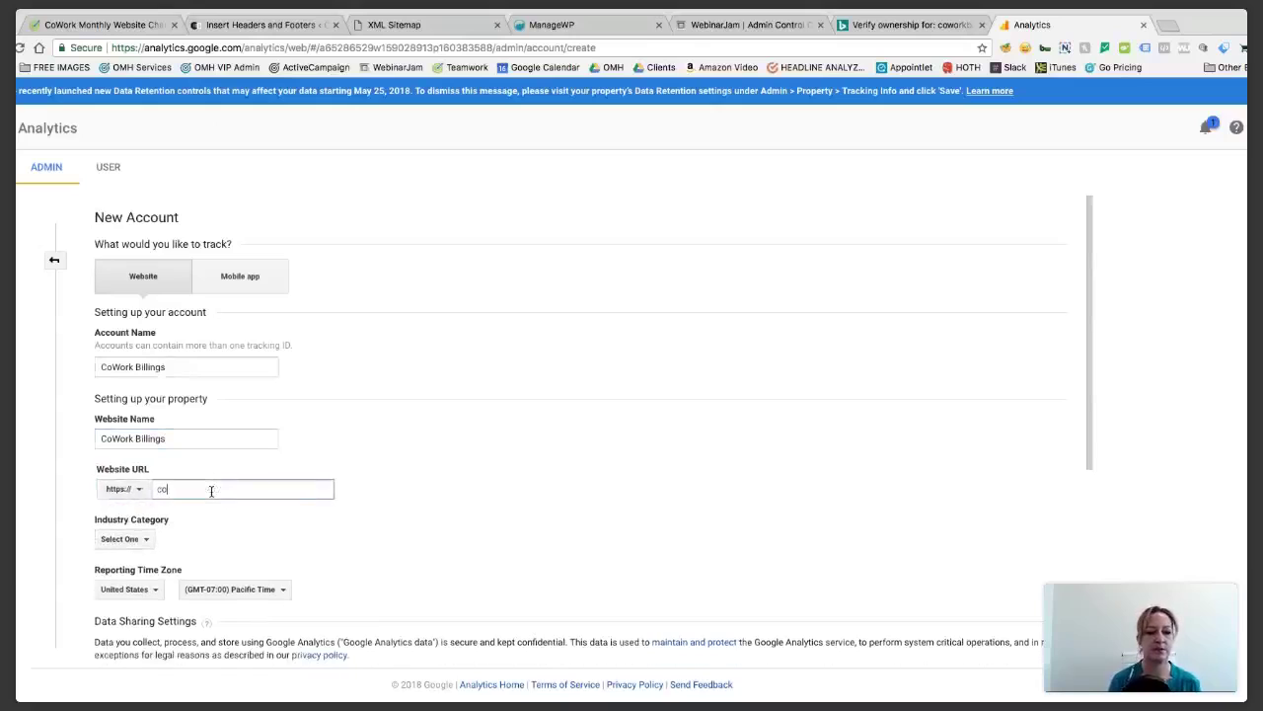
pyautogui.write('work')
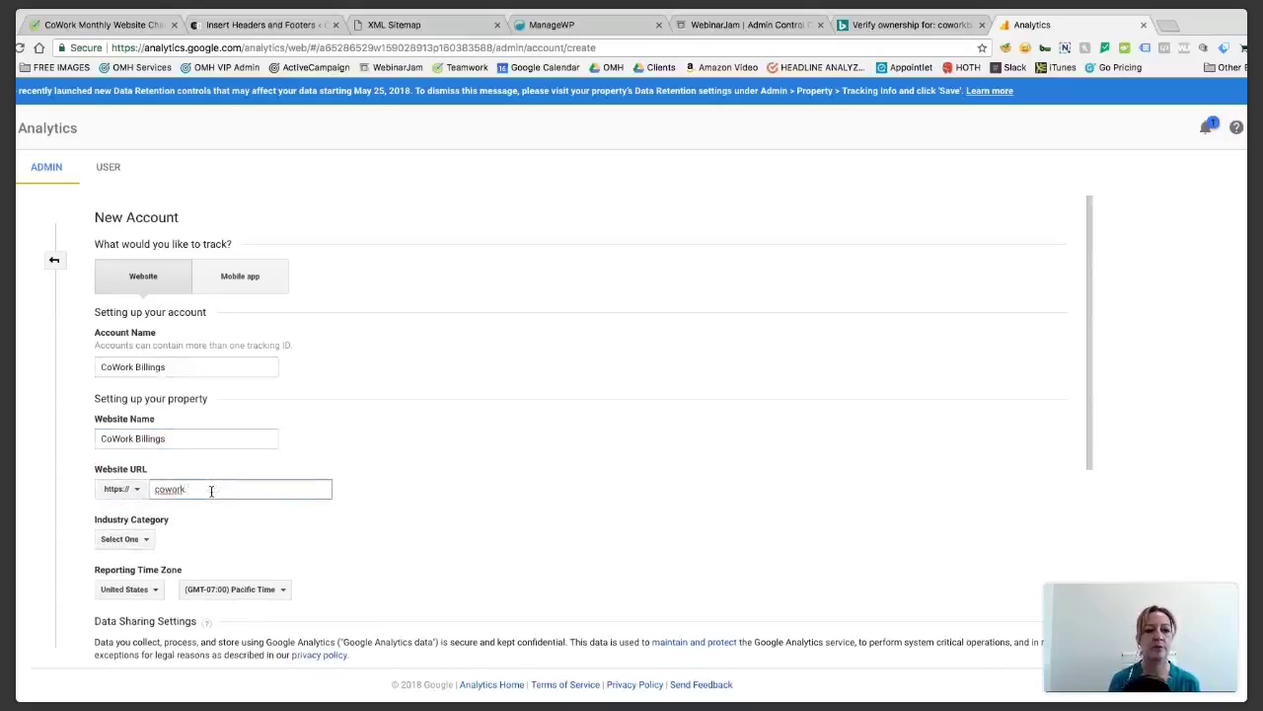
pyautogui.write('billings')
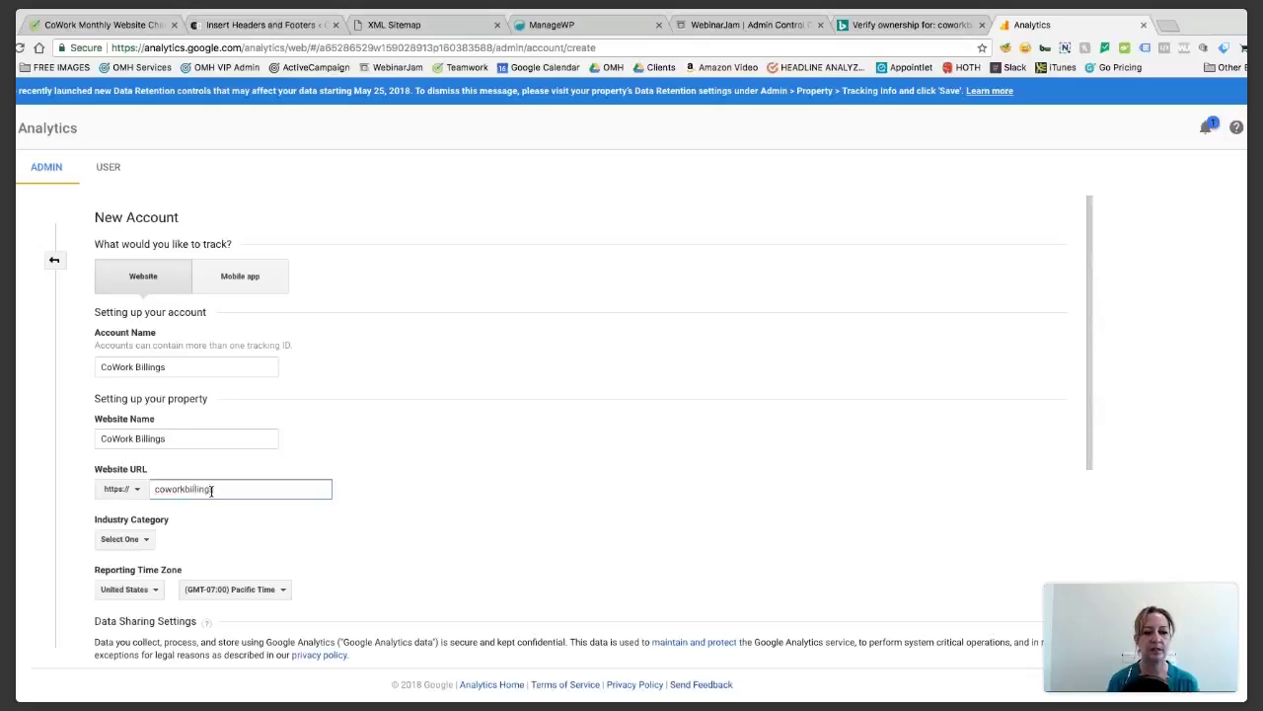
pyautogui.write('.com')
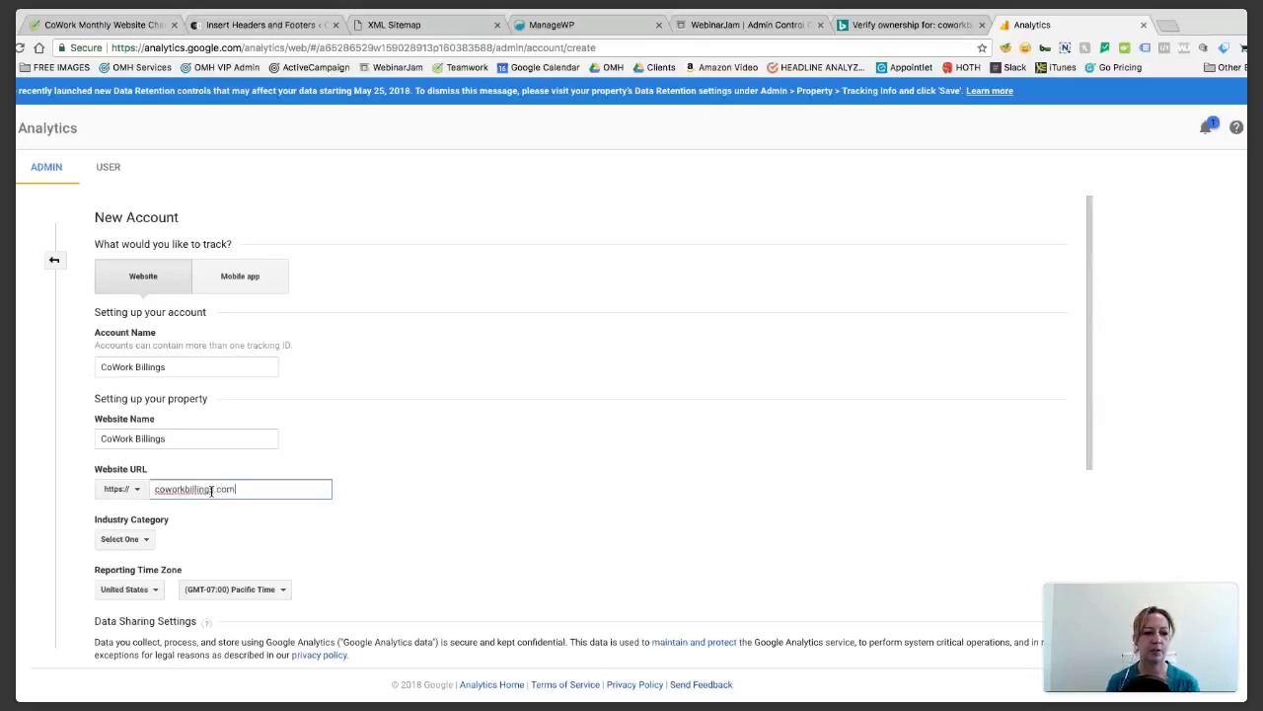
# Set the reporting time zone to (GMT-06:00) Mountain Time and create the account by requesting its tracking ID
pyautogui.scroll(-3, 211, 491)
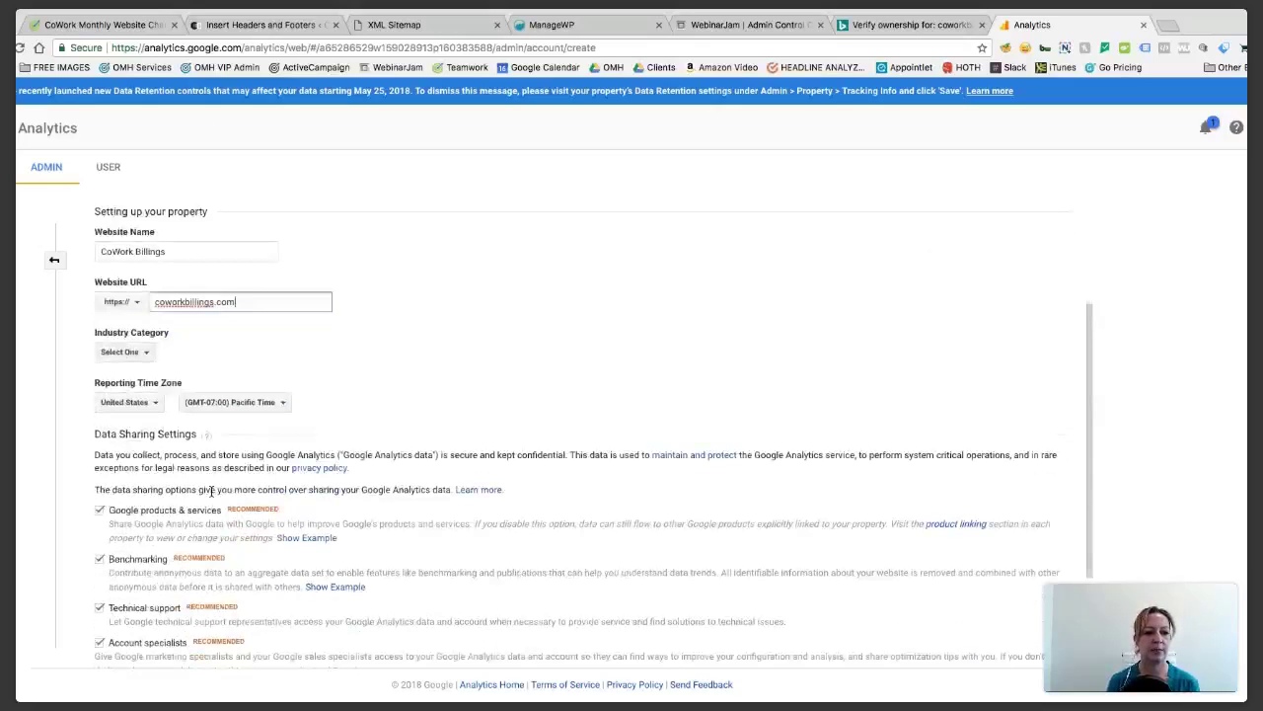
pyautogui.click(219, 404)
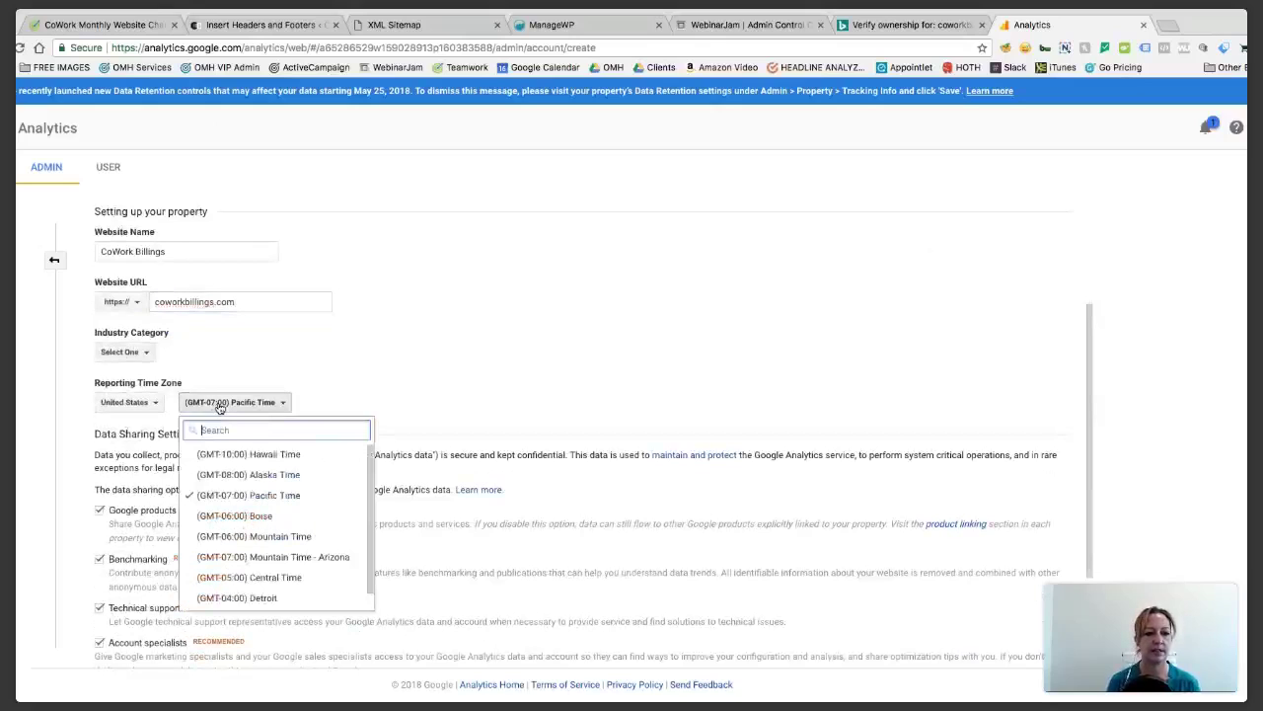
pyautogui.click(254, 536)
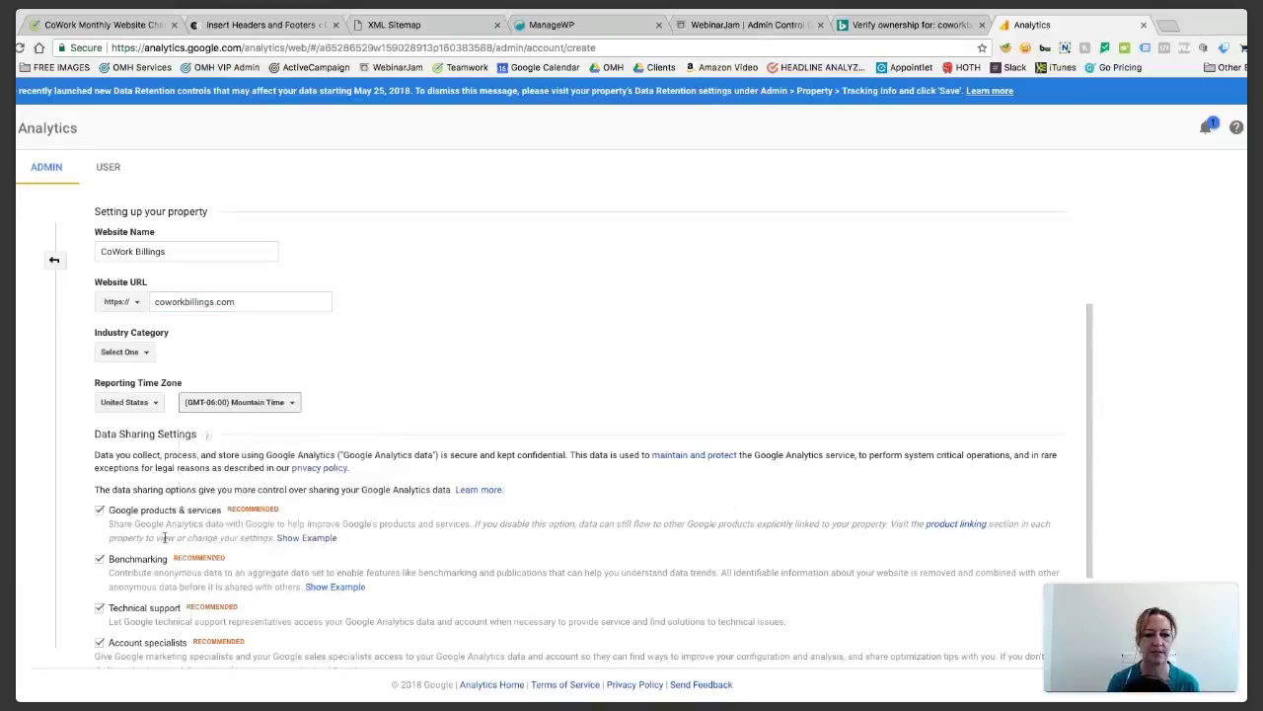
pyautogui.scroll(-3, 164, 538)
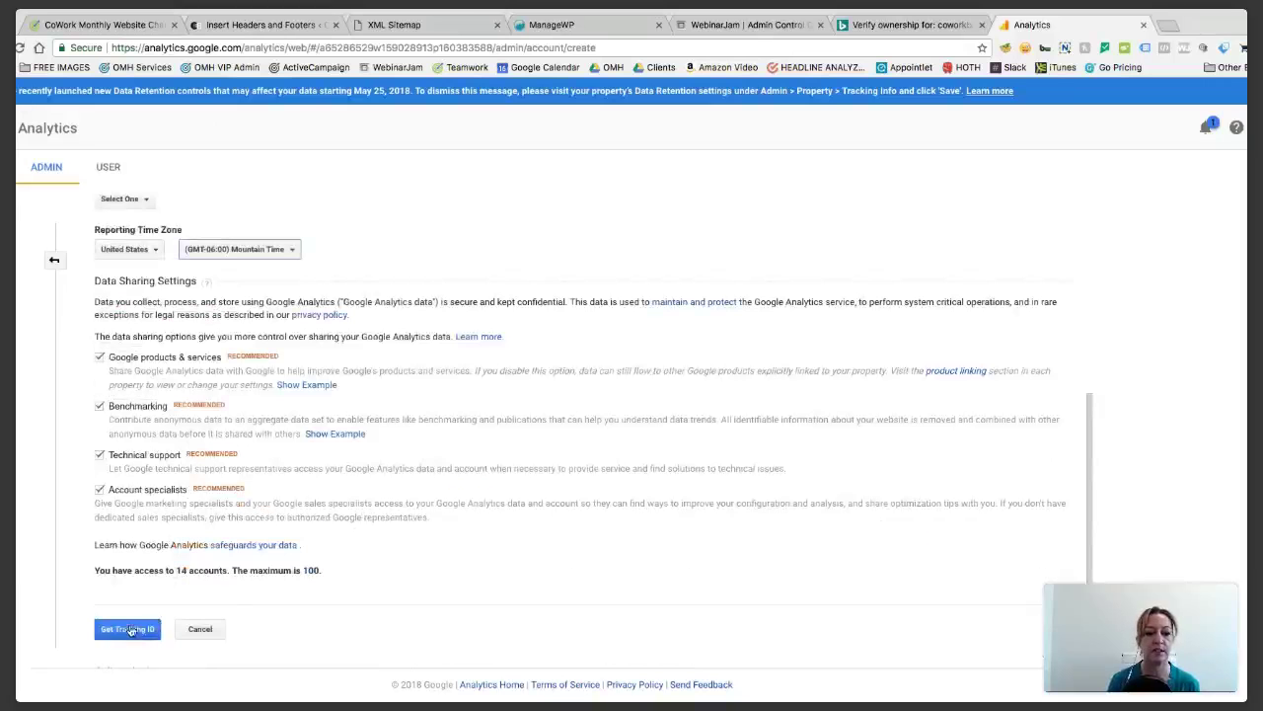
pyautogui.click(459, 538)
pyautogui.click(475, 566)
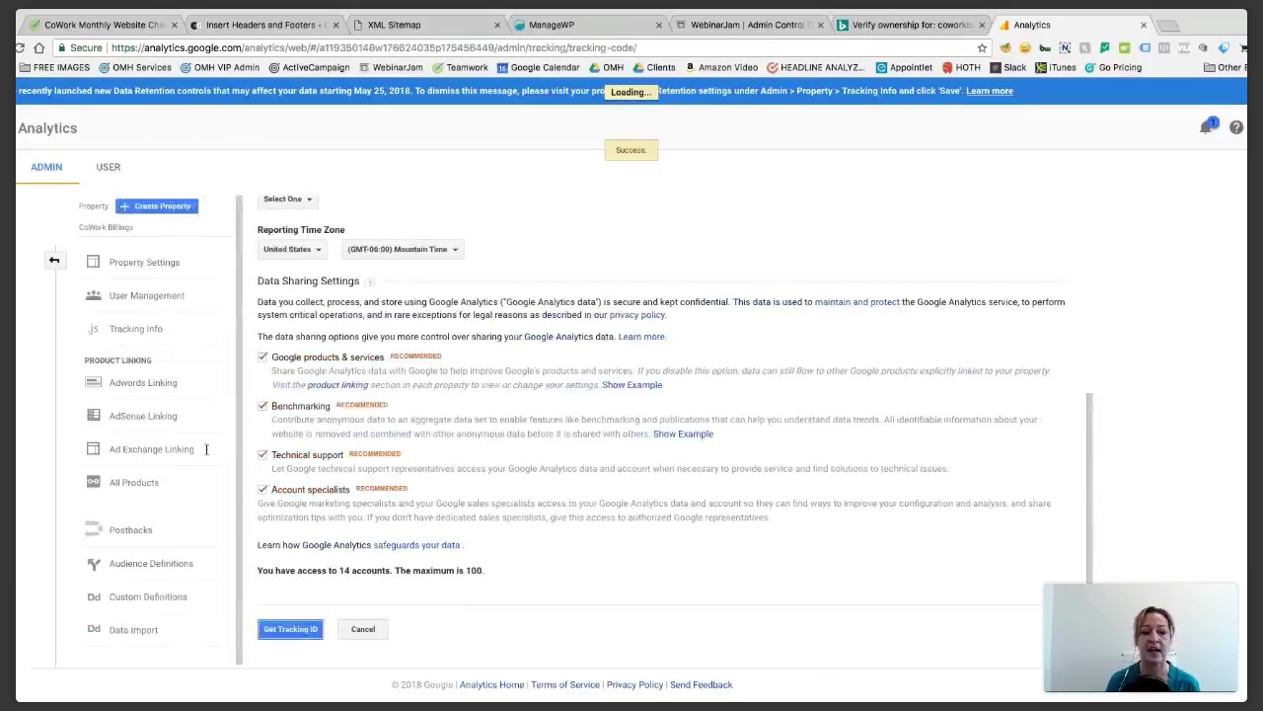
pyautogui.click(174, 371)
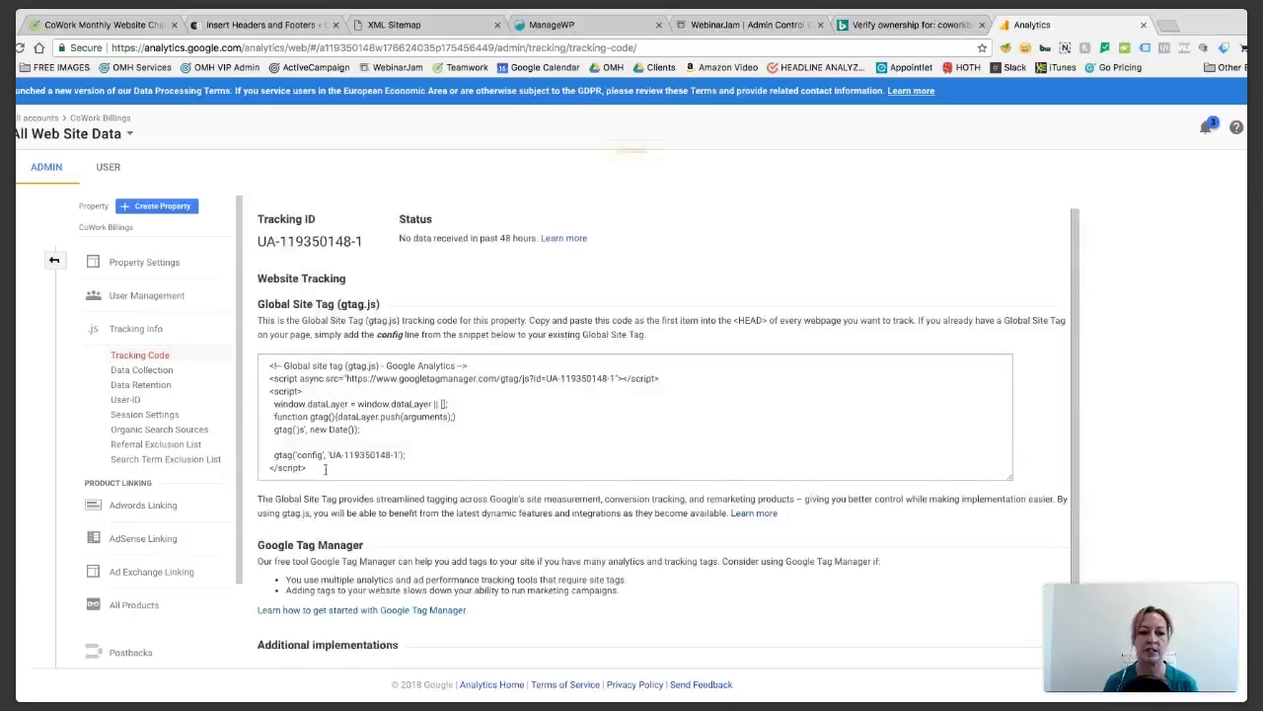
# Copy the Global Site Tag code and paste it below the Bing meta tag in the WordPress Scripts in Header field
pyautogui.moveTo(309, 469); pyautogui.dragTo(396, 498)
pyautogui.click(277, 378)
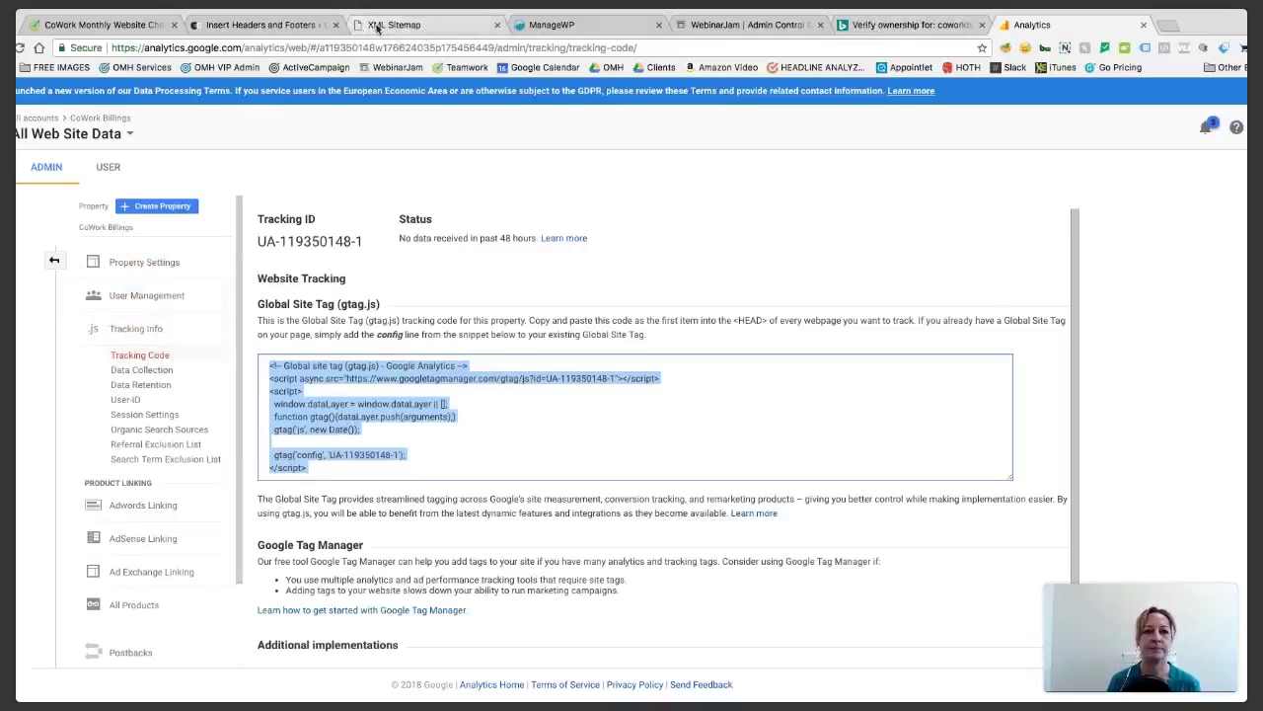
pyautogui.click(209, 27)
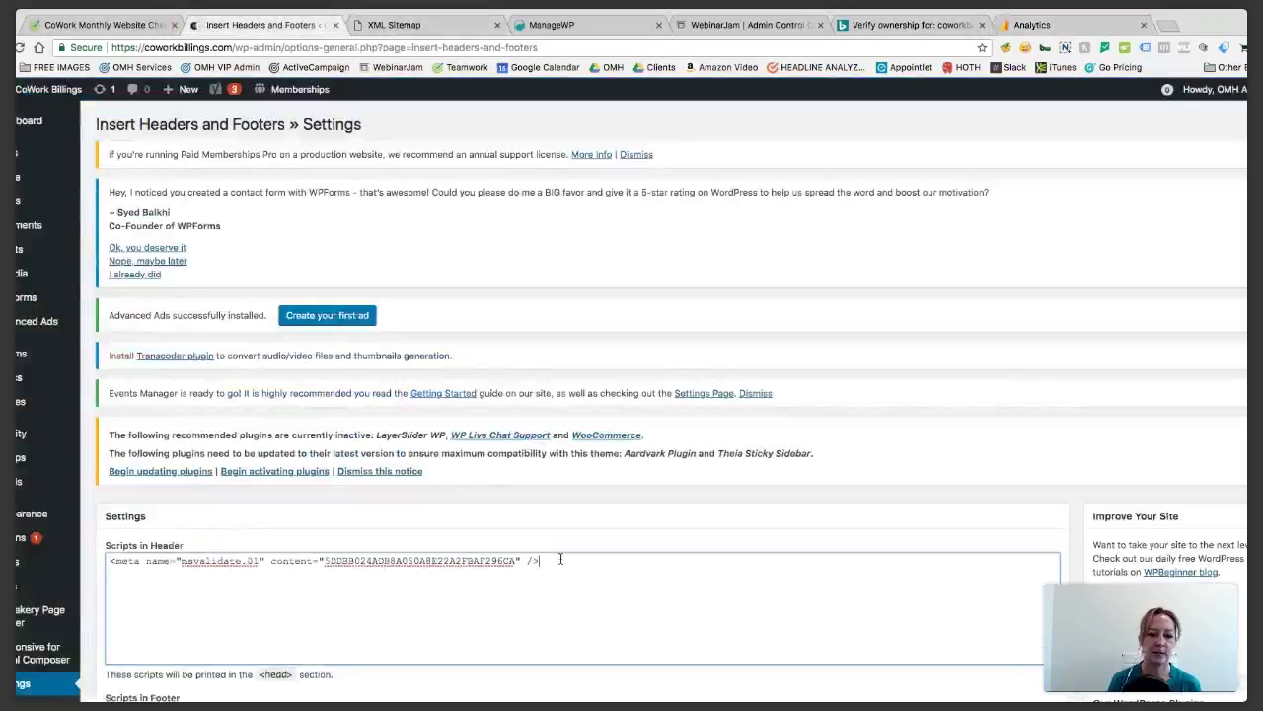
pyautogui.press('Return')
pyautogui.press('super+v')
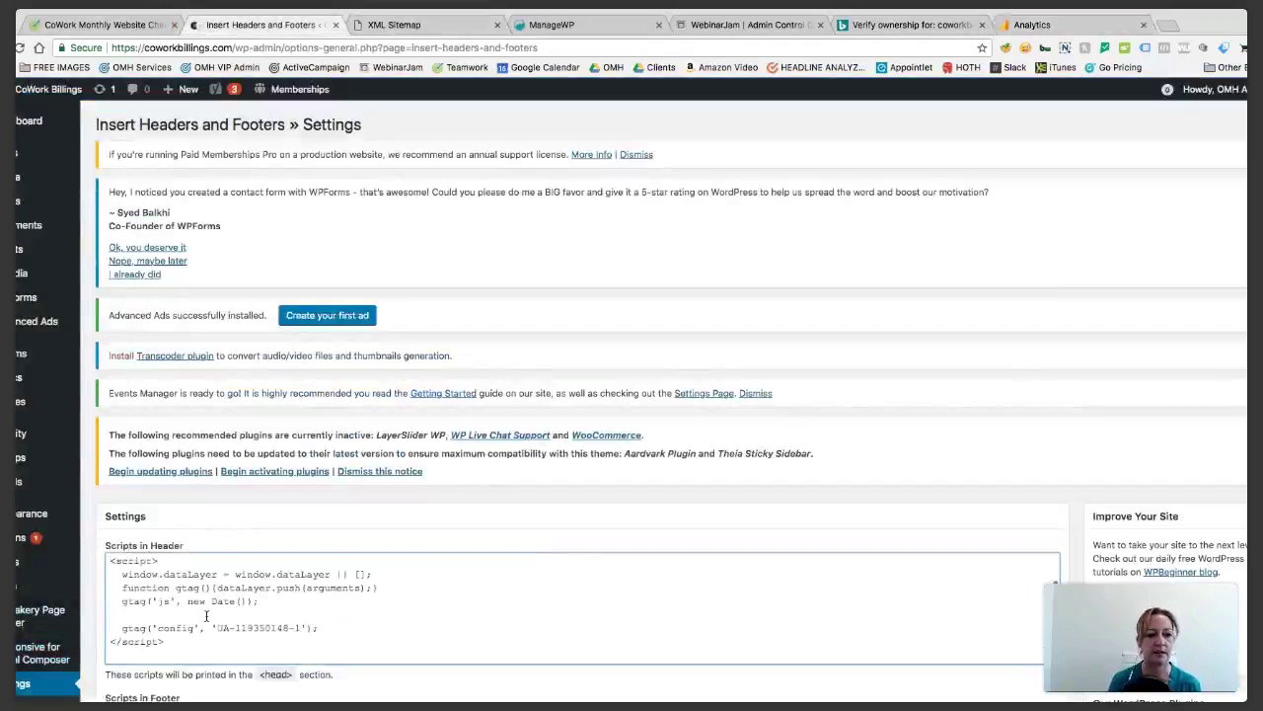
# Review the combined header scripts from start to end and save the Insert Headers and Footers settings
pyautogui.scroll(2, 207, 616)
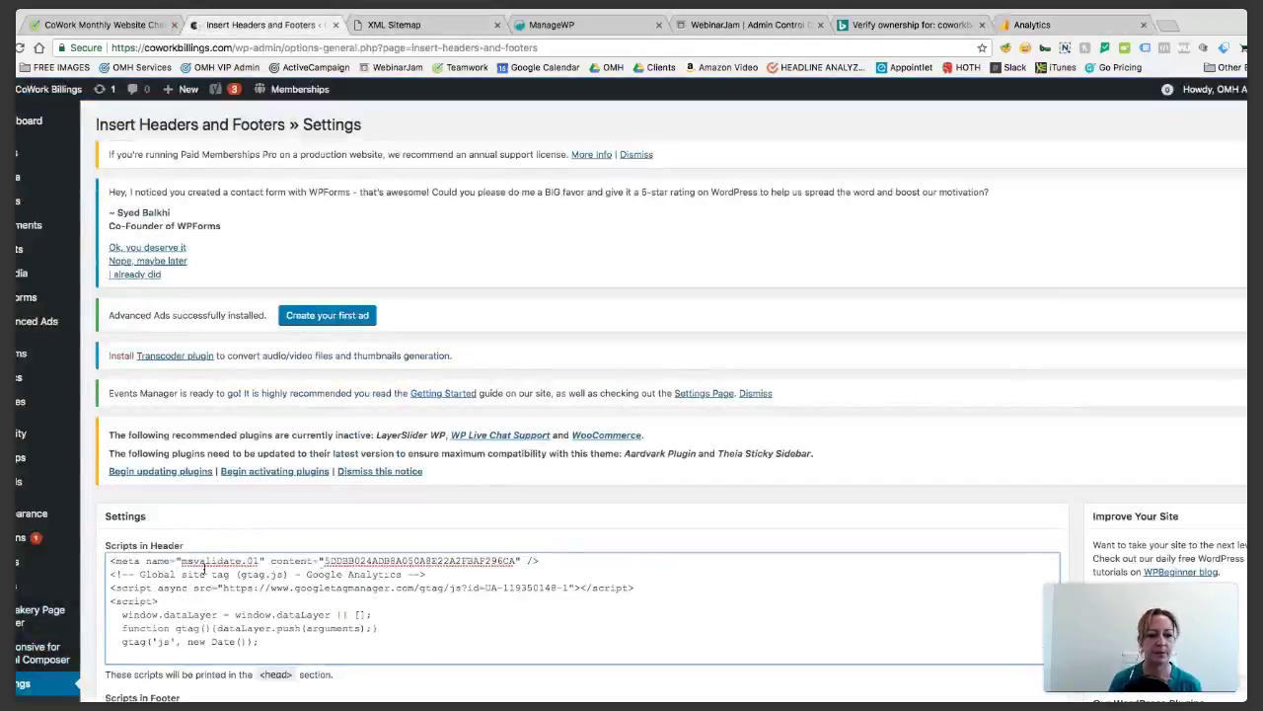
pyautogui.scroll(-3, 400, 573)
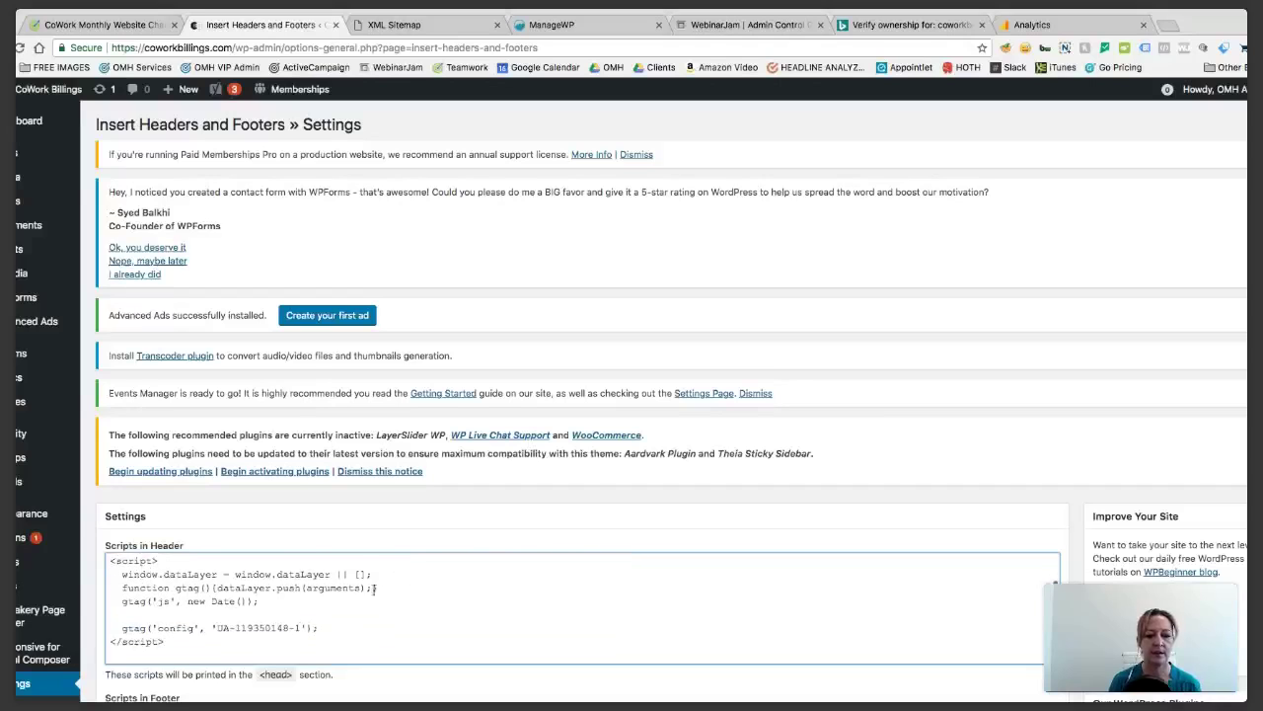
pyautogui.scroll(-5, 233, 671)
pyautogui.click(122, 448)
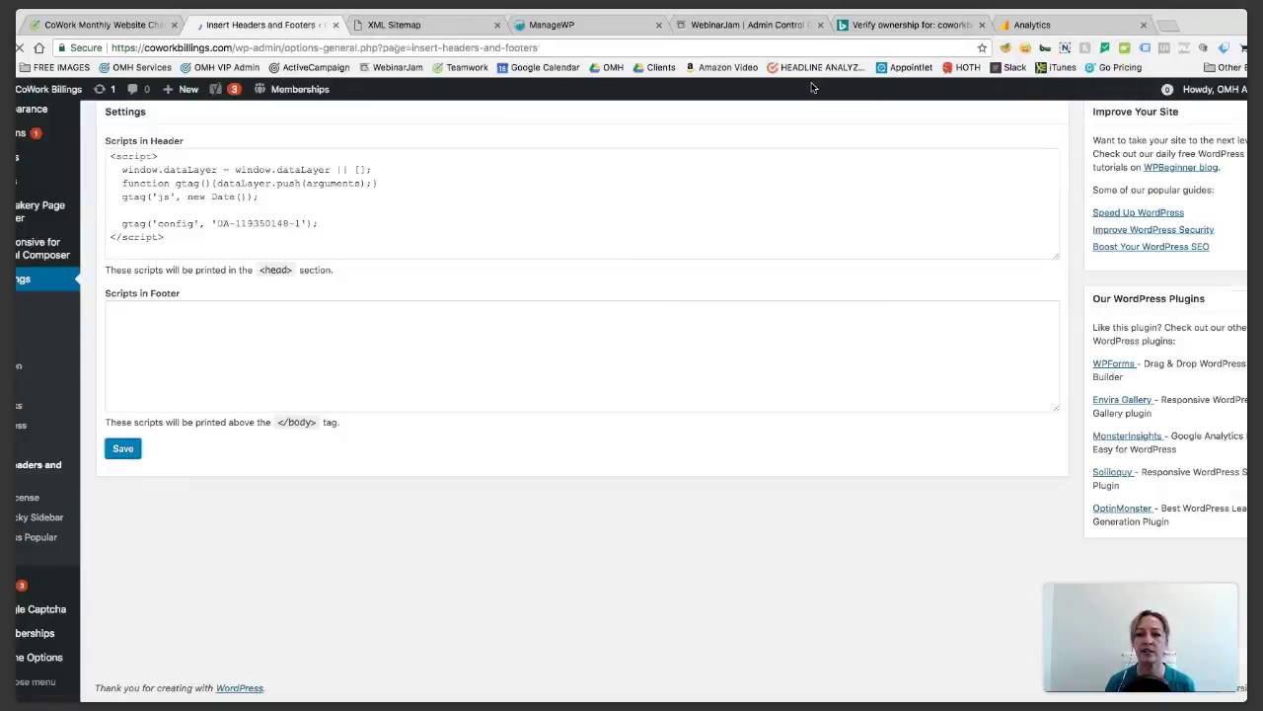
# Verify ownership of coworkbillings.com in Bing Webmaster and check the submitted sitemap_index.xml on the site dashboard
pyautogui.click(903, 25)
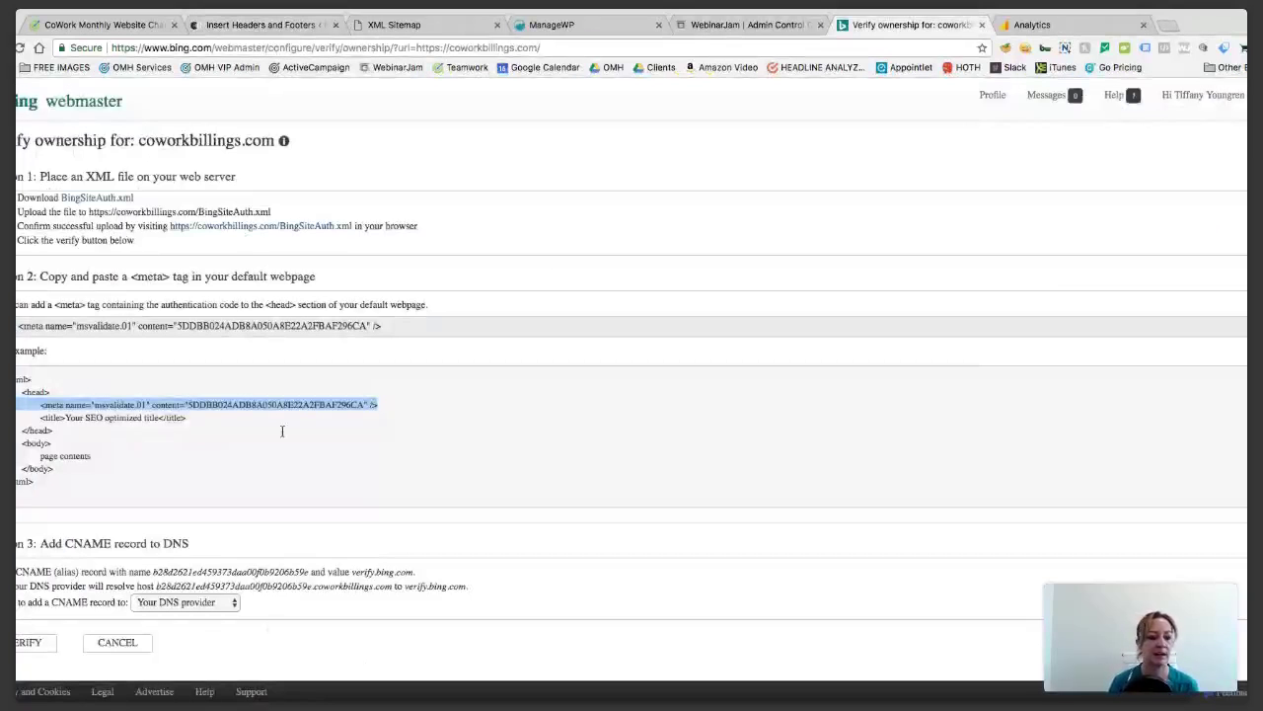
pyautogui.click(29, 643)
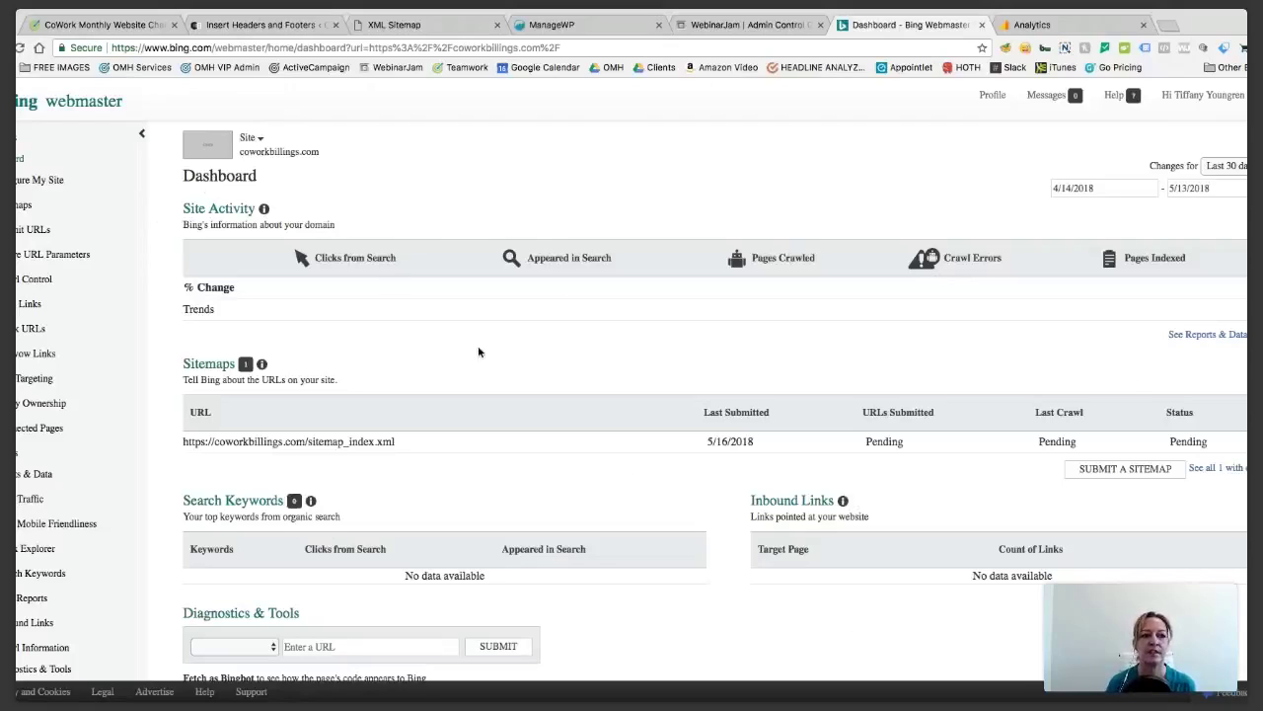
pyautogui.scroll(-2, 479, 351)
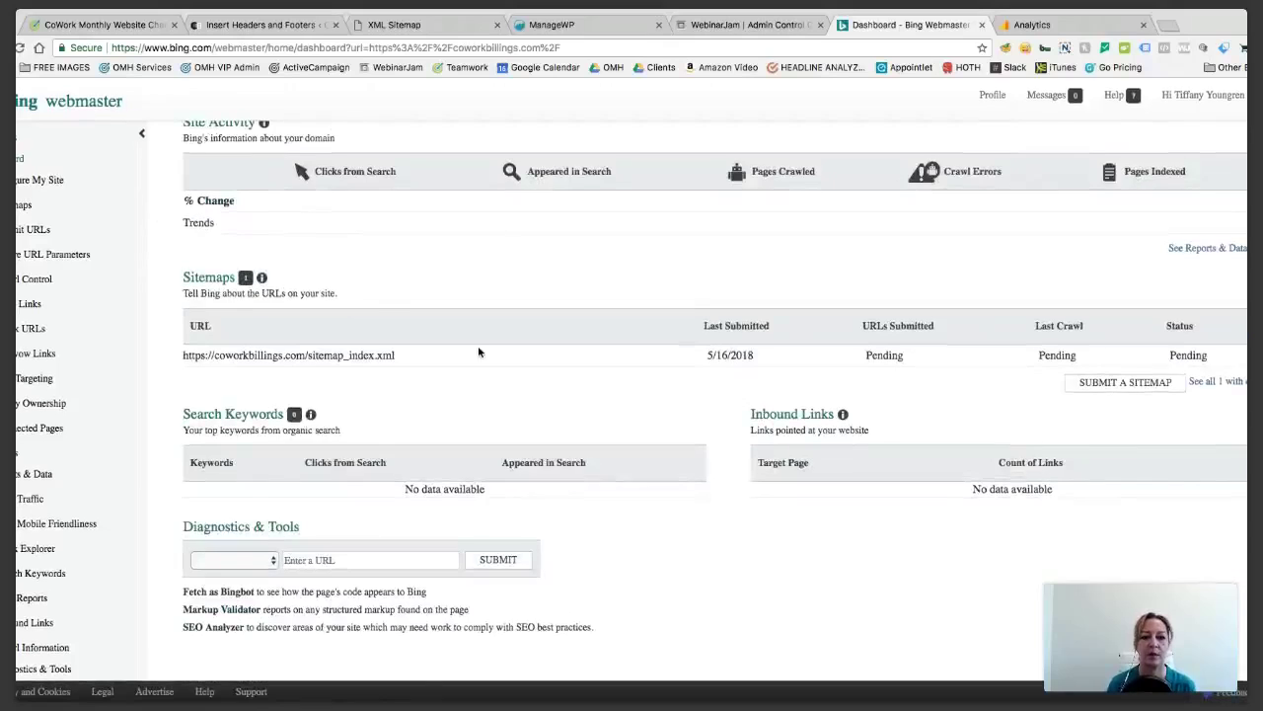
pyautogui.scroll(2, 479, 352)
pyautogui.moveTo(234, 441); pyautogui.dragTo(463, 455)
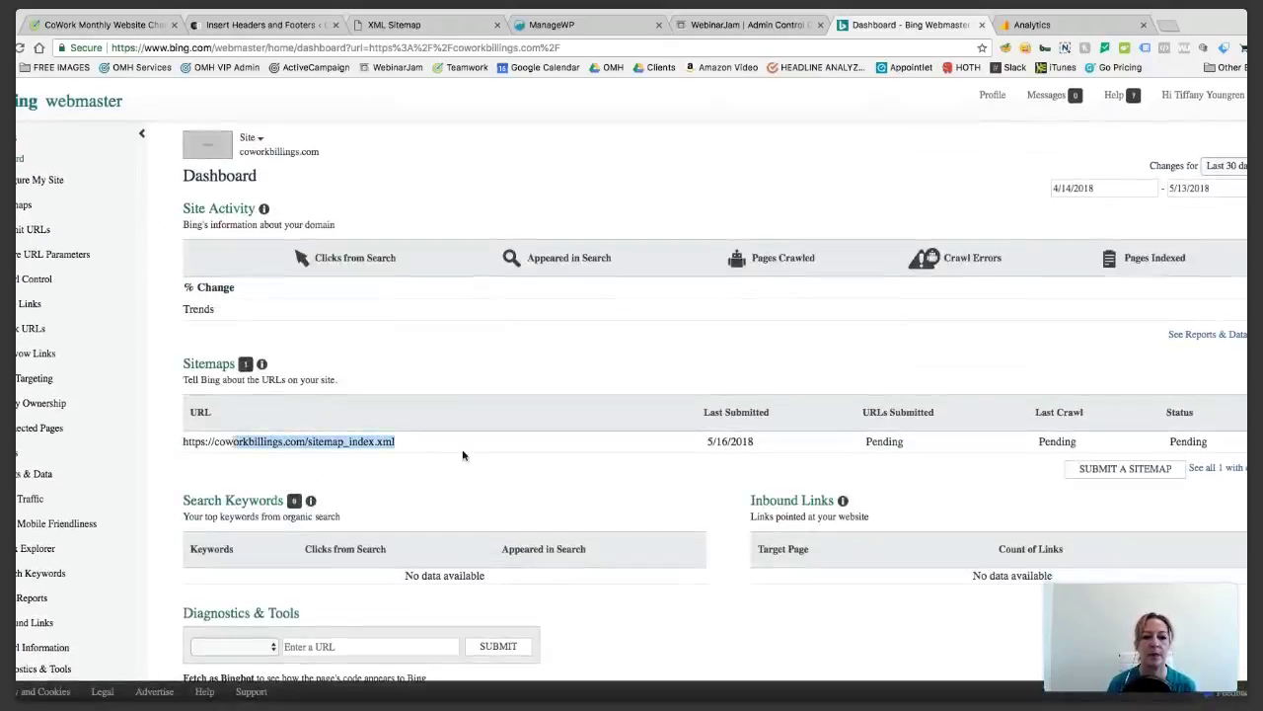
# Compare the checklist's sitemap tasks with the Bing Webmaster dashboard, examining the coworkbillings.com sitemap's URL, submission date and status
pyautogui.click(224, 441)
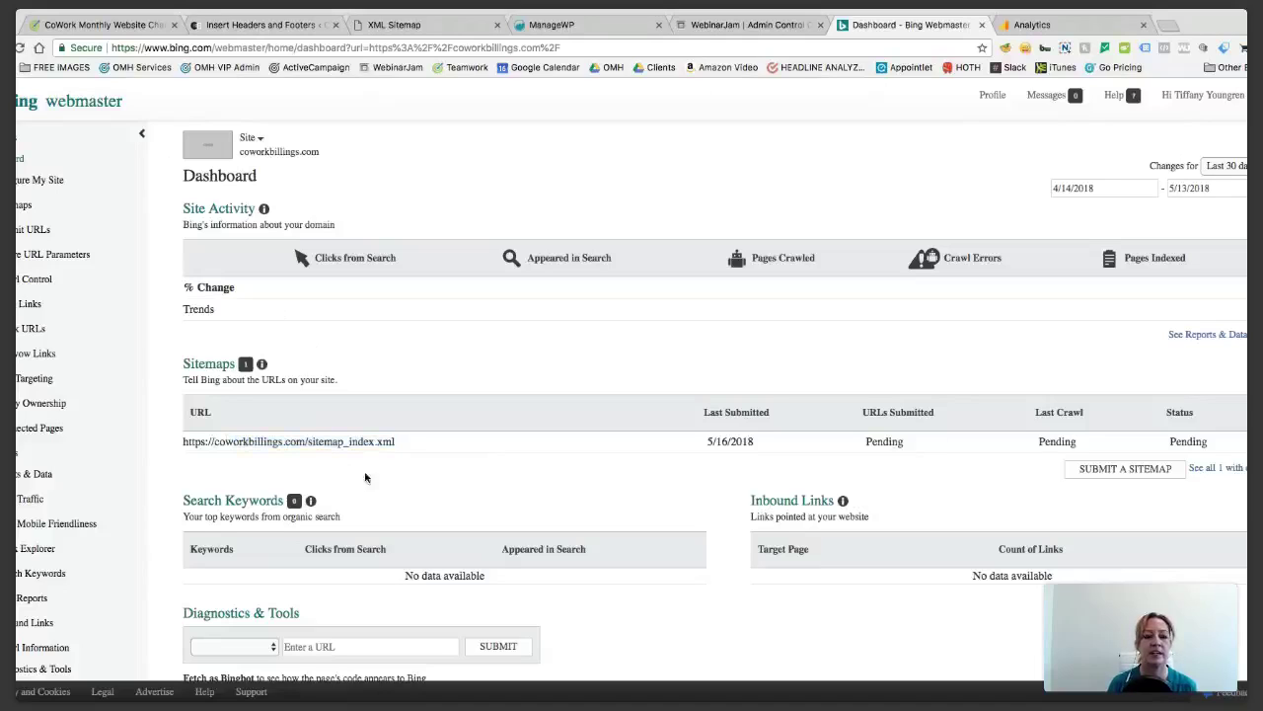
pyautogui.click(114, 27)
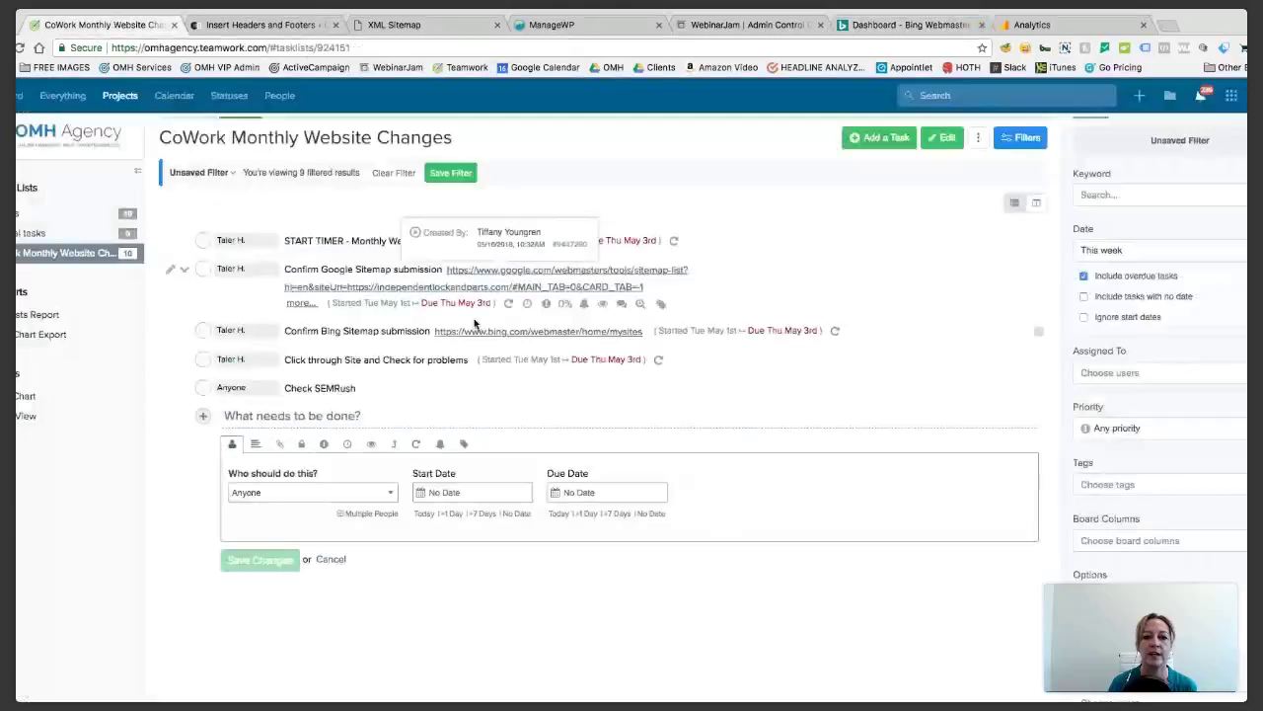
pyautogui.click(901, 23)
pyautogui.scroll(-1, 614, 316)
pyautogui.scroll(1, 614, 322)
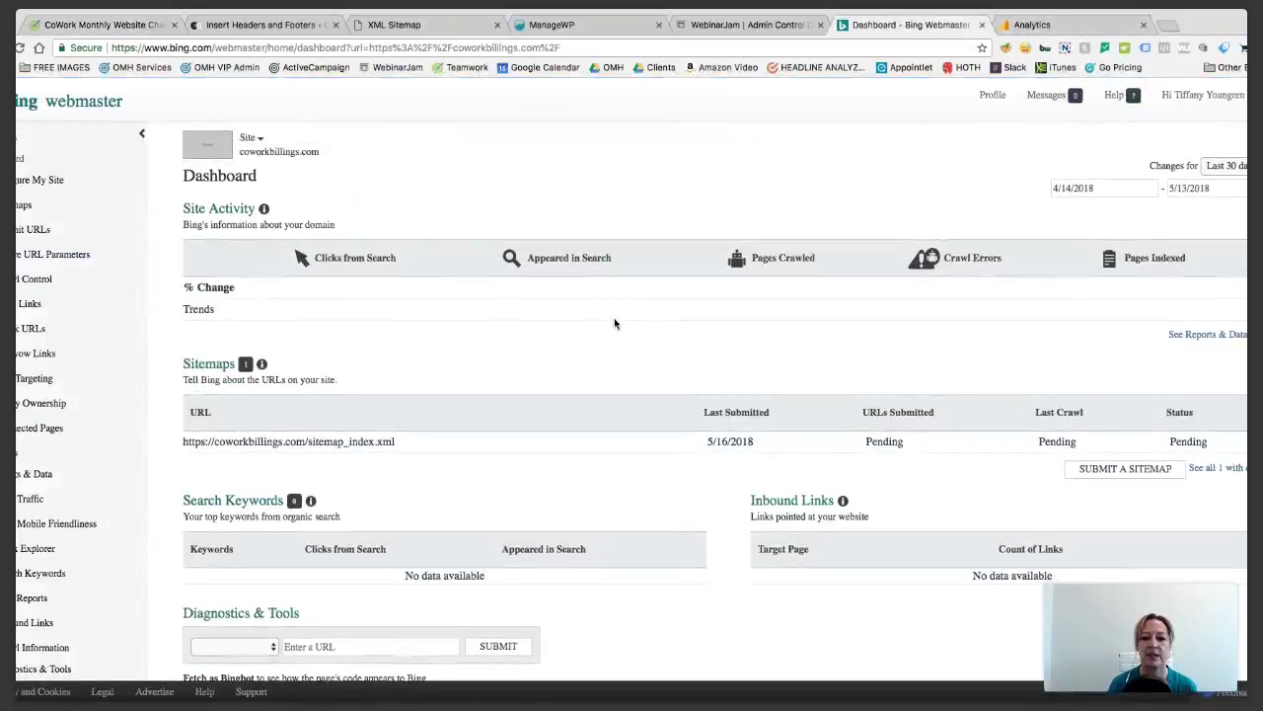
pyautogui.moveTo(218, 446); pyautogui.dragTo(423, 452)
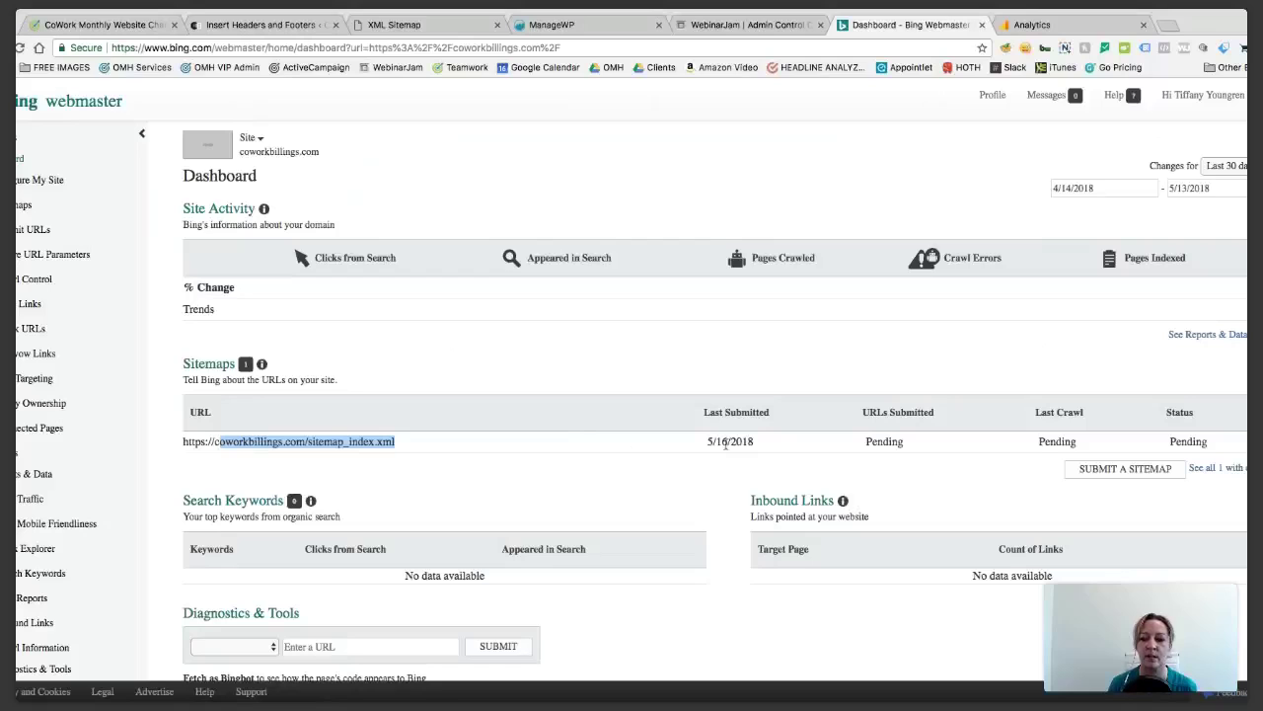
pyautogui.moveTo(703, 412); pyautogui.dragTo(775, 473)
pyautogui.click(756, 469)
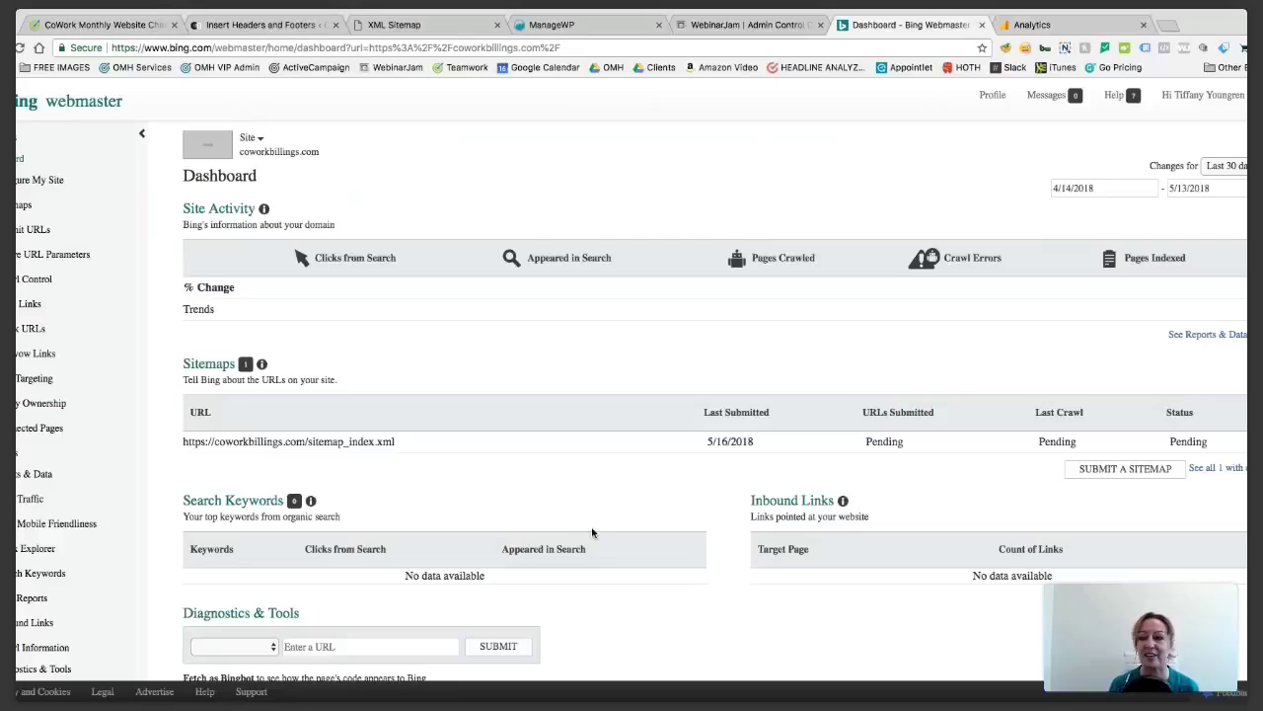
pyautogui.scroll(-3, 598, 527)
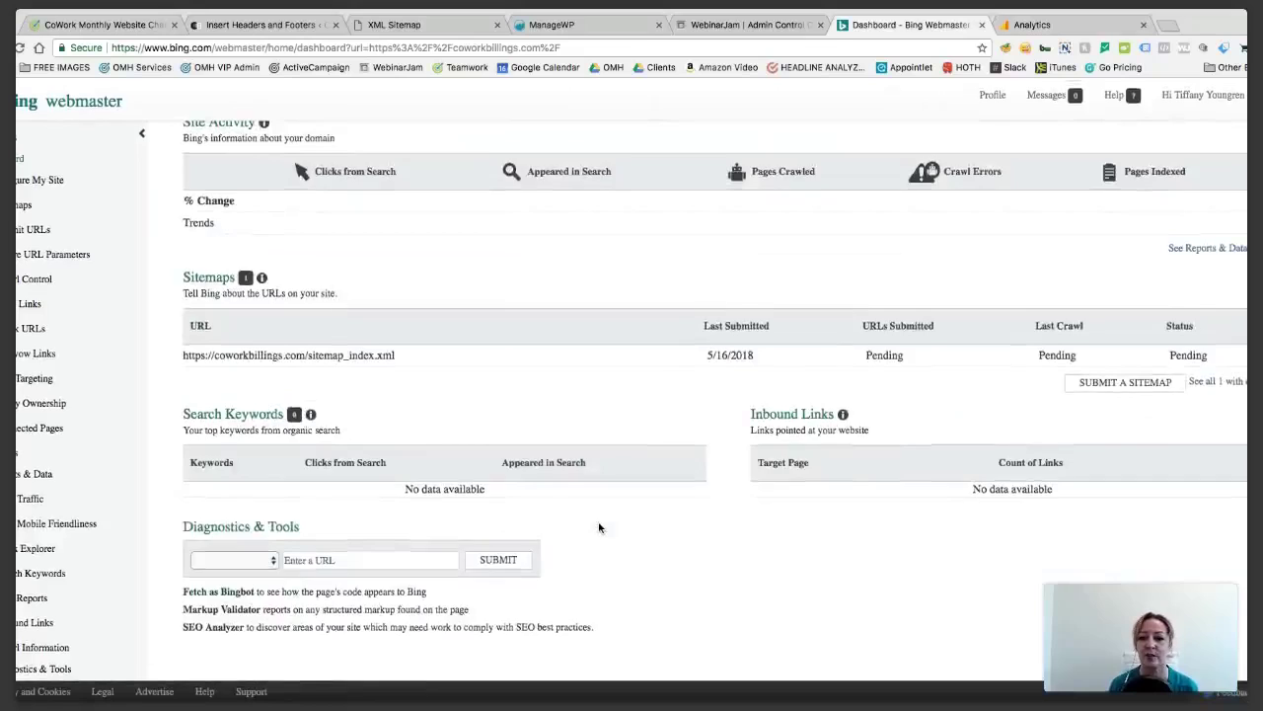
pyautogui.scroll(3, 598, 527)
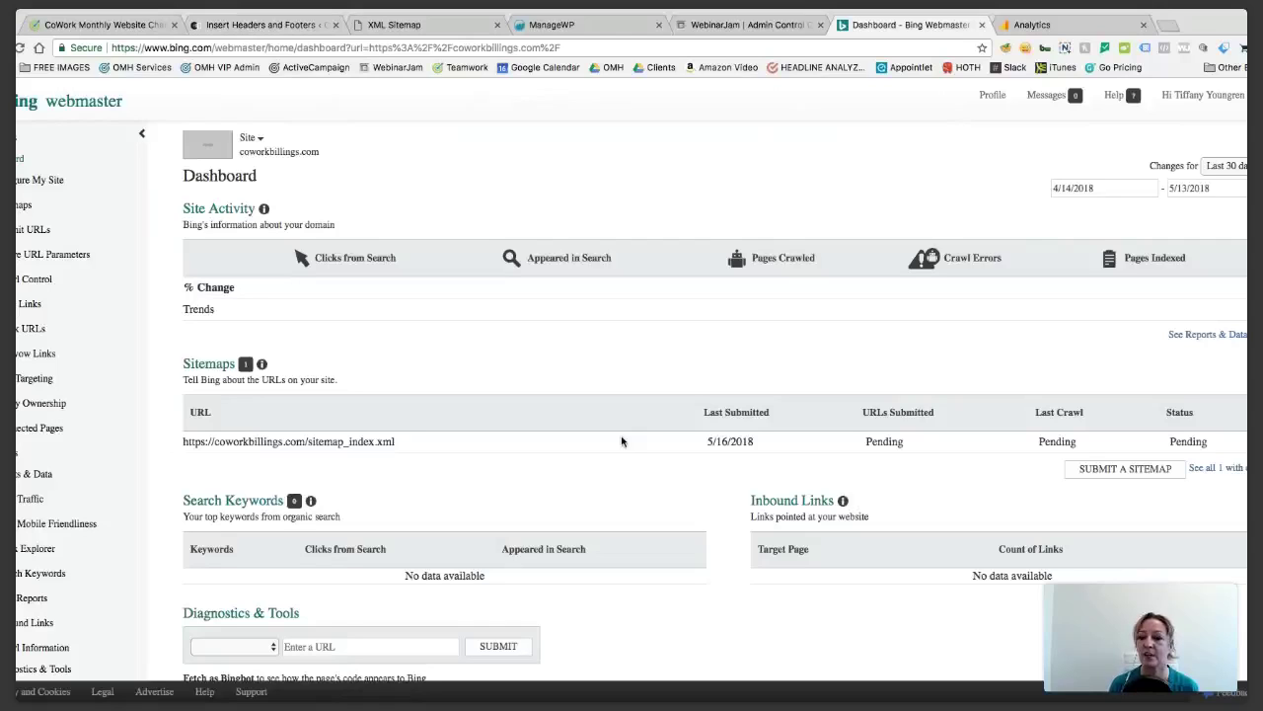
# Go to google.com, search for "google webmaster tools" and open Google Search Console from the results
pyautogui.click(1029, 27)
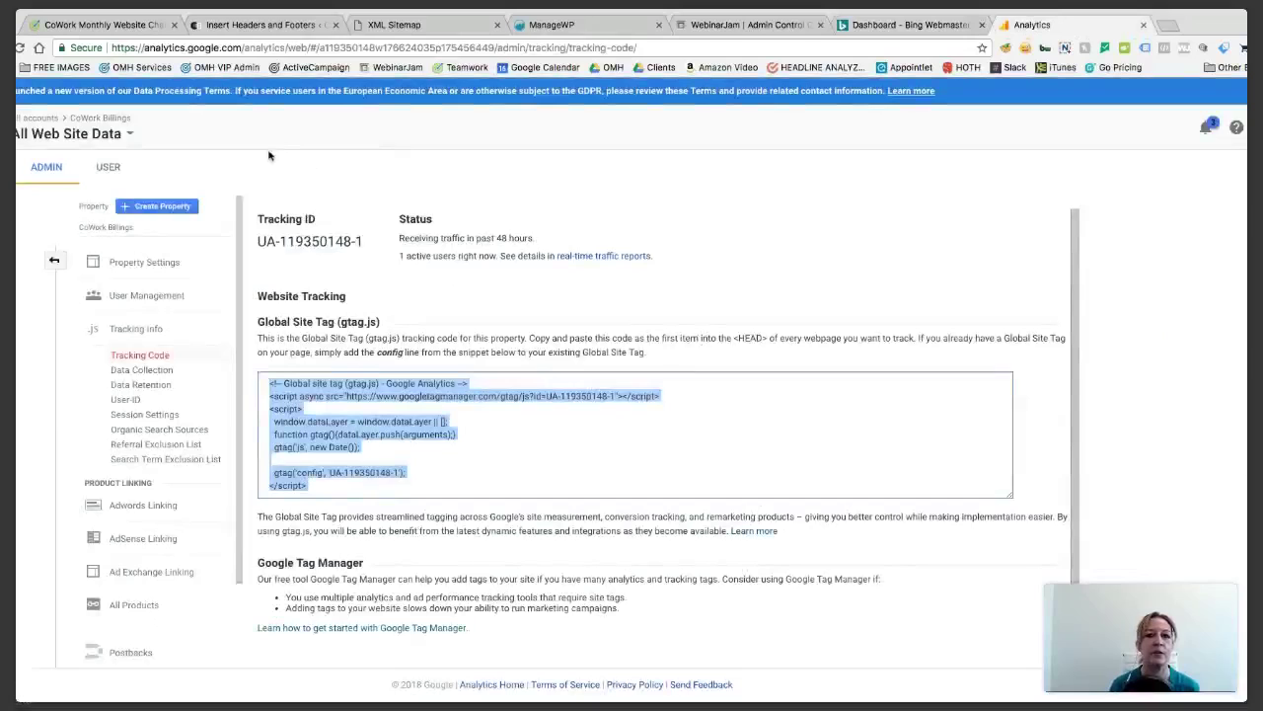
pyautogui.click(316, 47)
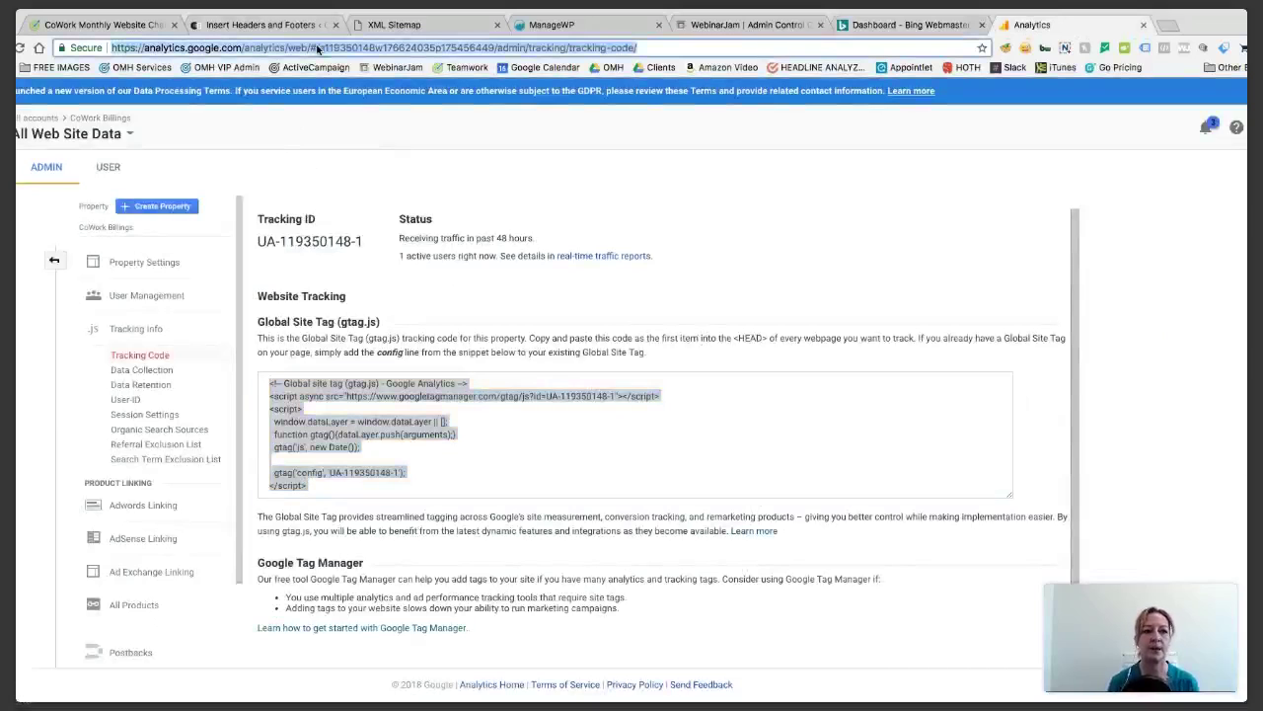
pyautogui.write('google.com')
pyautogui.press('Return')
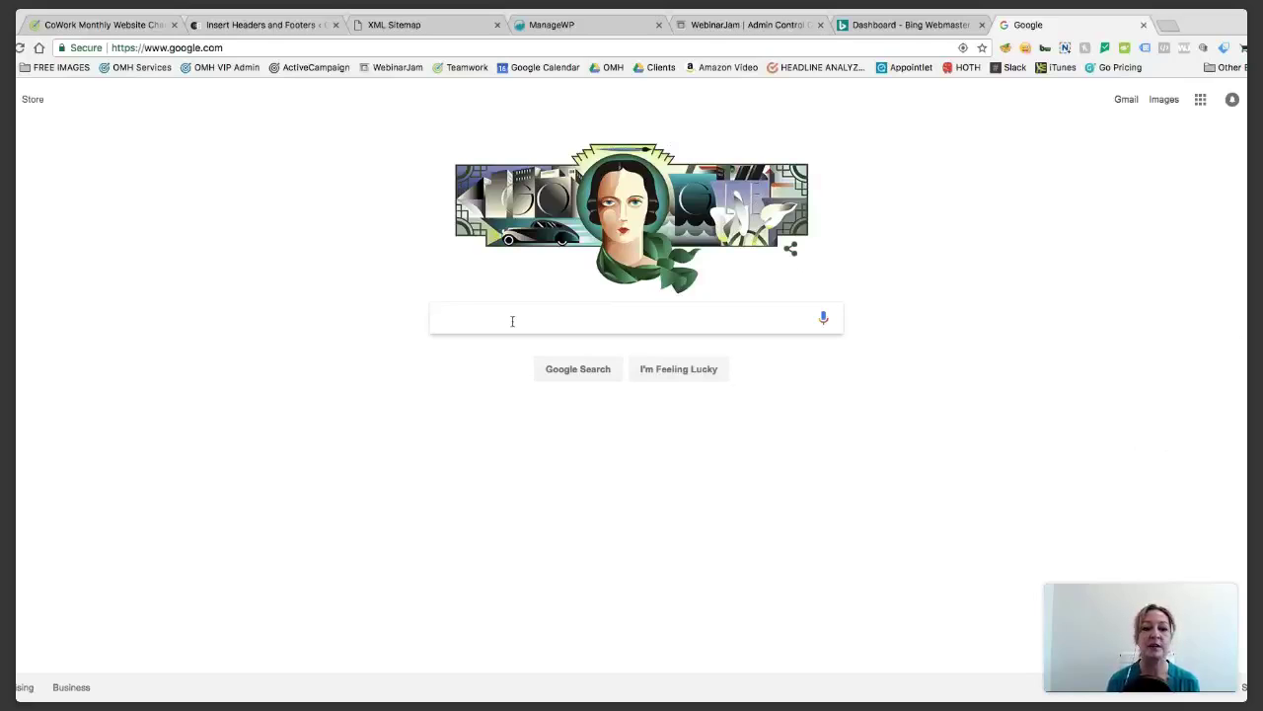
pyautogui.write('google webmaster tools')
pyautogui.press('Return')
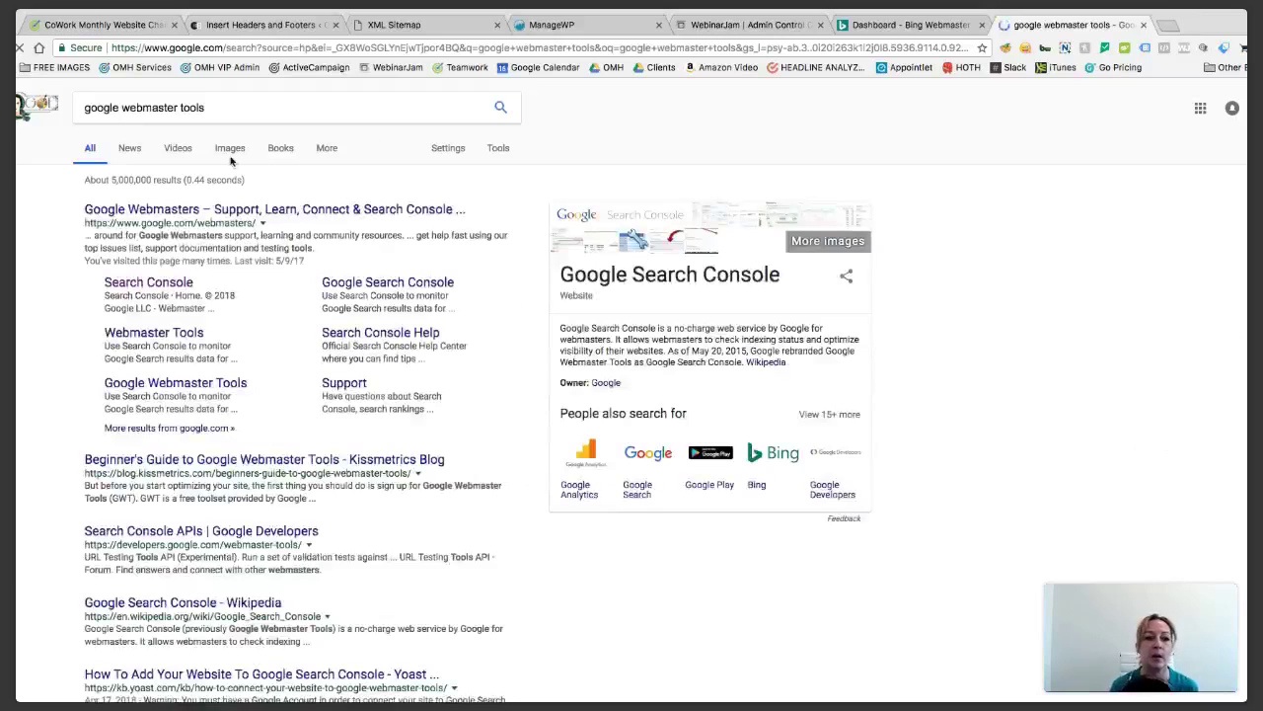
pyautogui.click(316, 212)
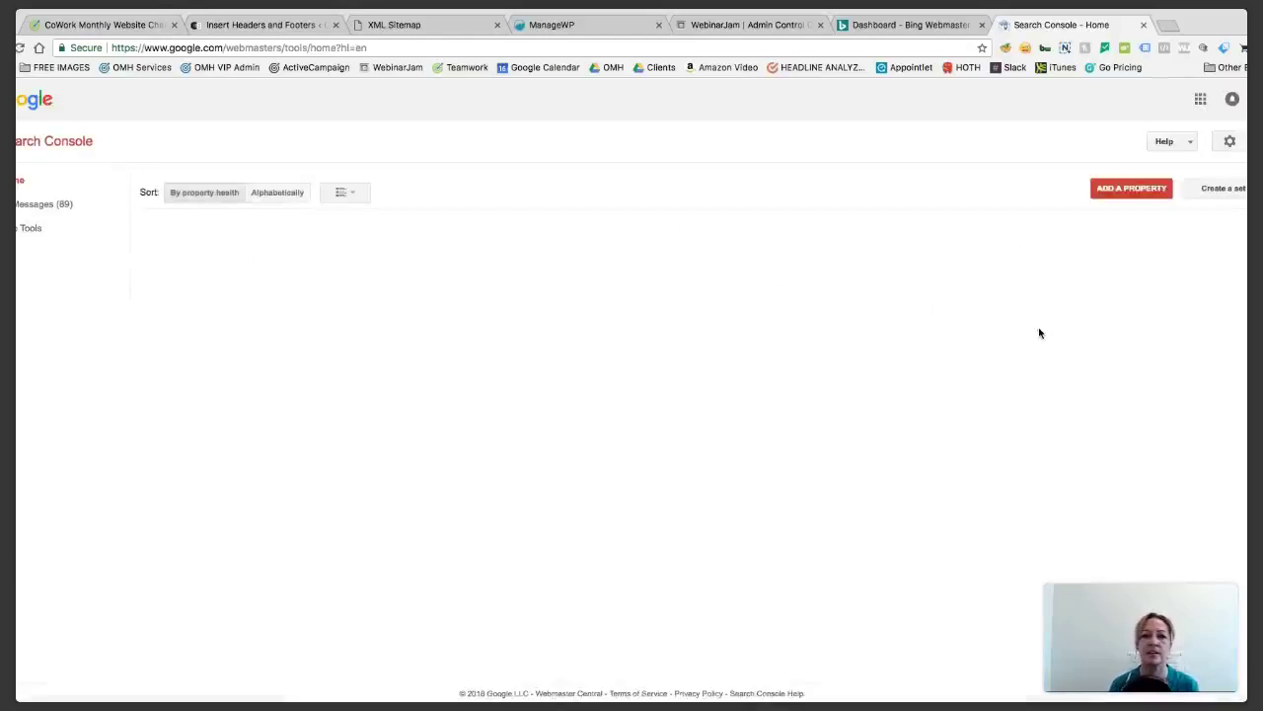
pyautogui.click(1133, 190)
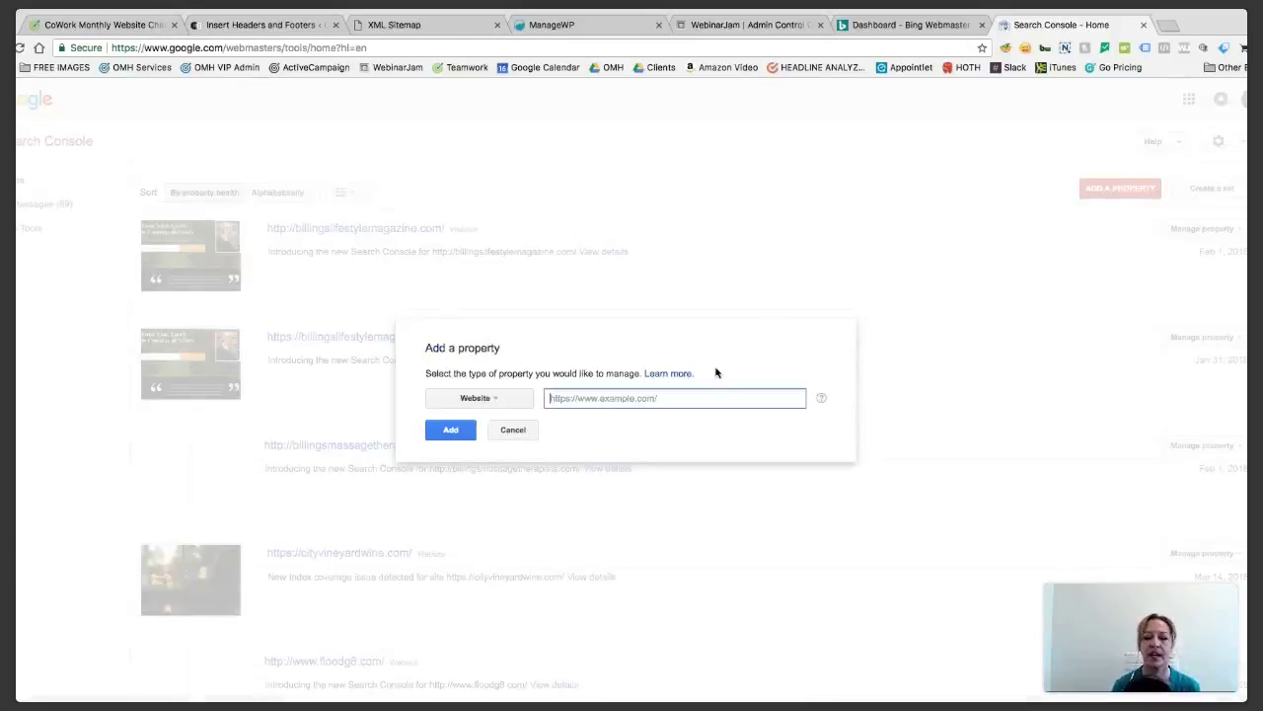
pyautogui.write('https:')
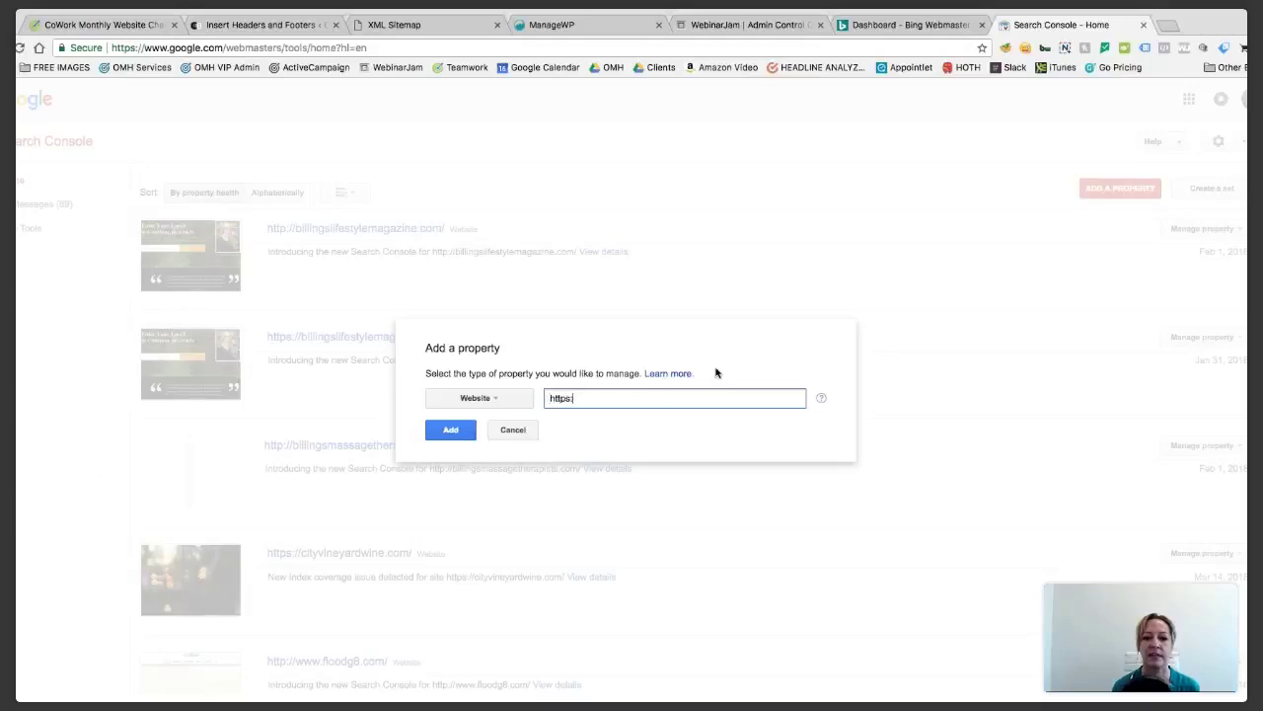
pyautogui.write('//')
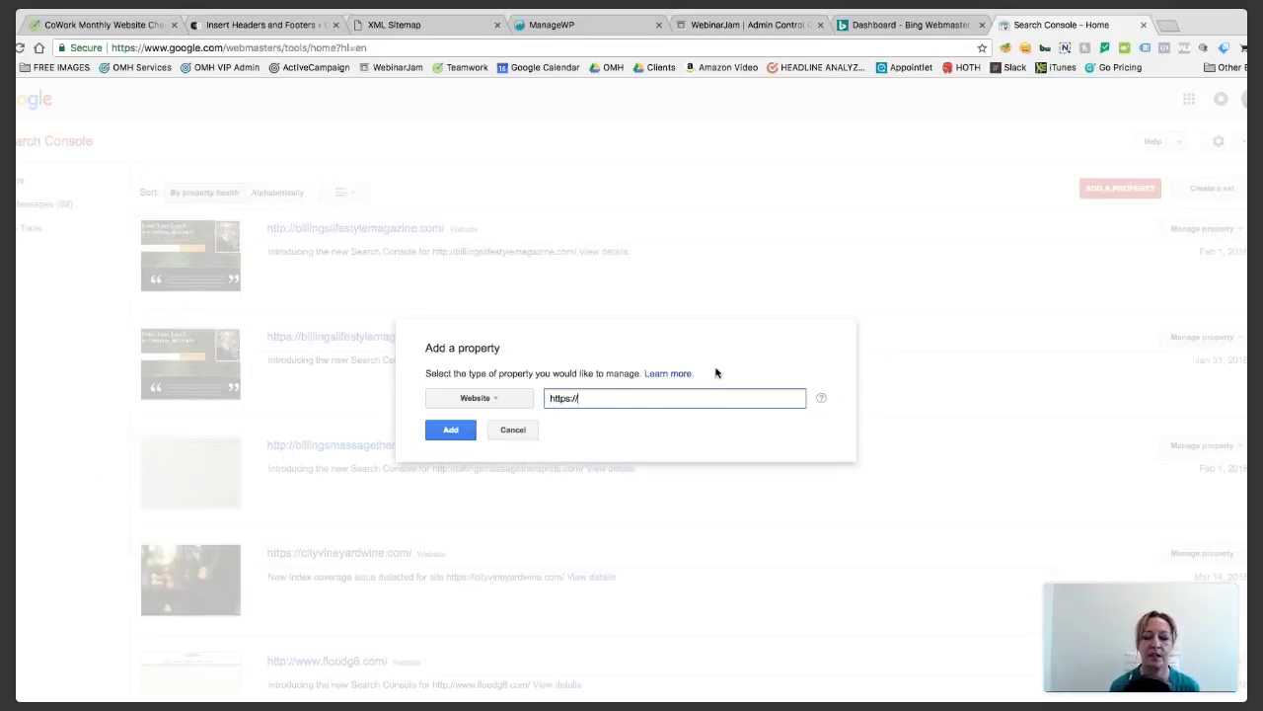
pyautogui.write('cow')
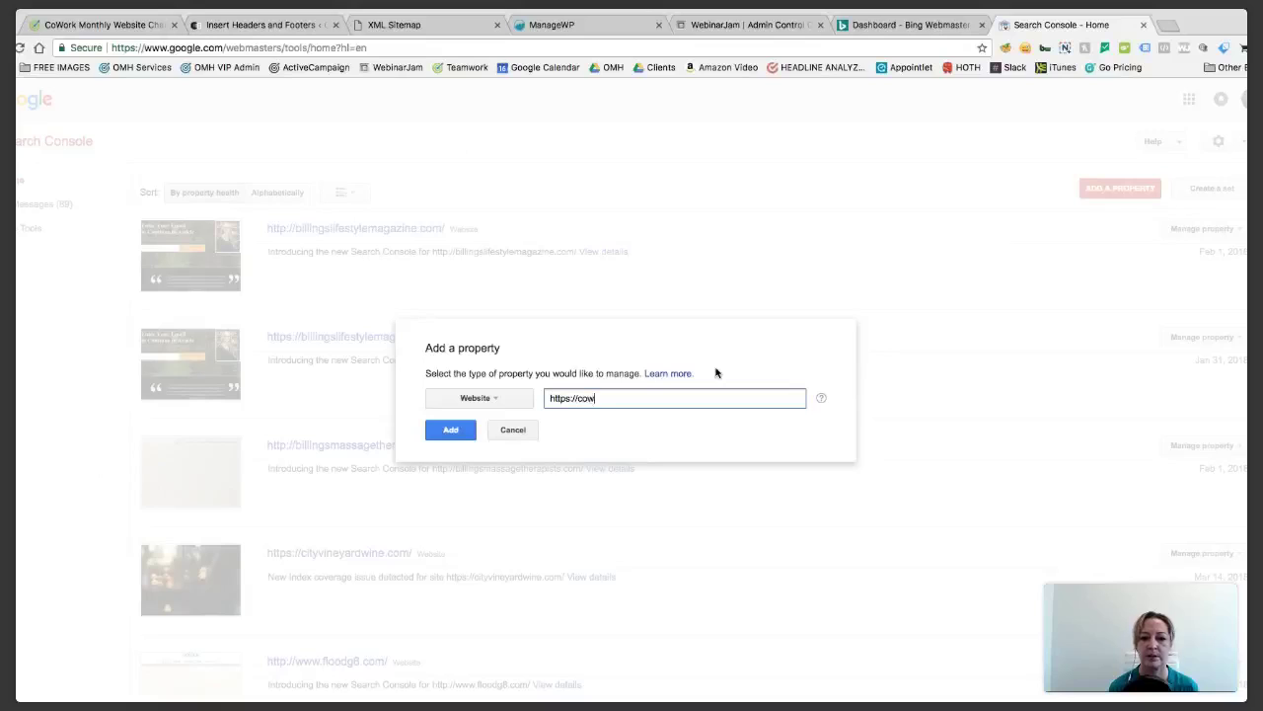
pyautogui.write('orkbillin')
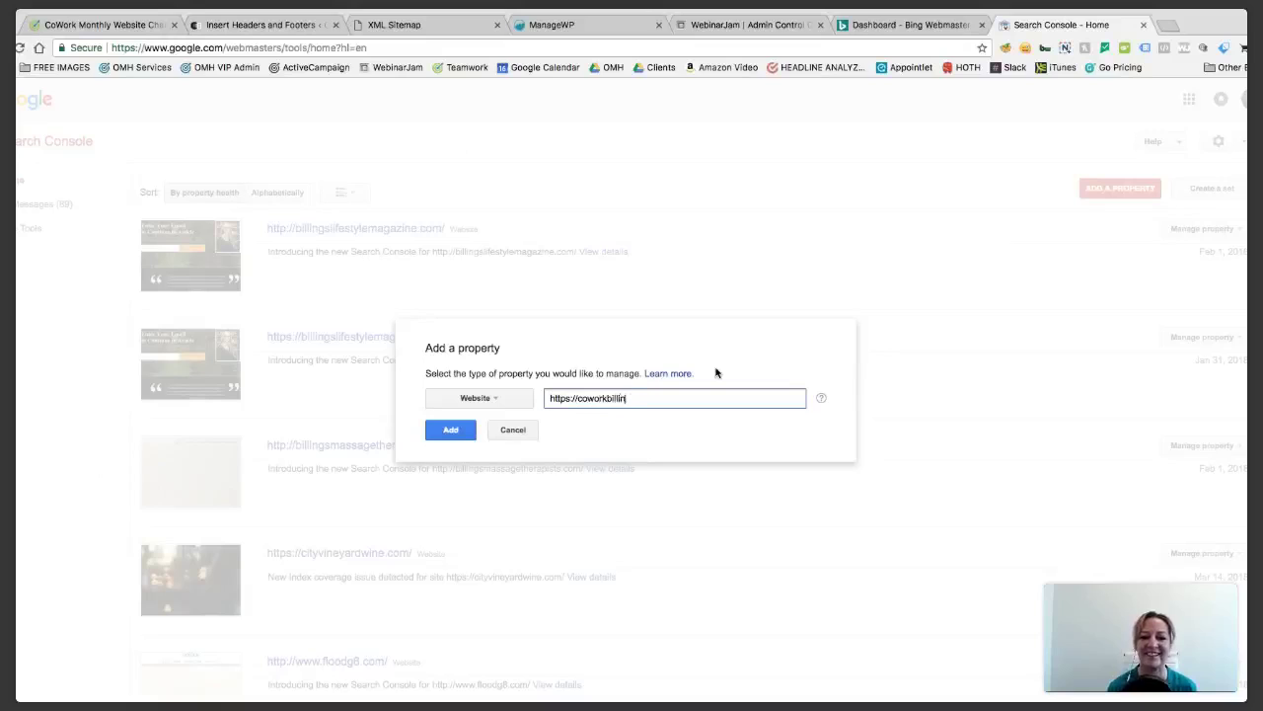
pyautogui.write('gs.com')
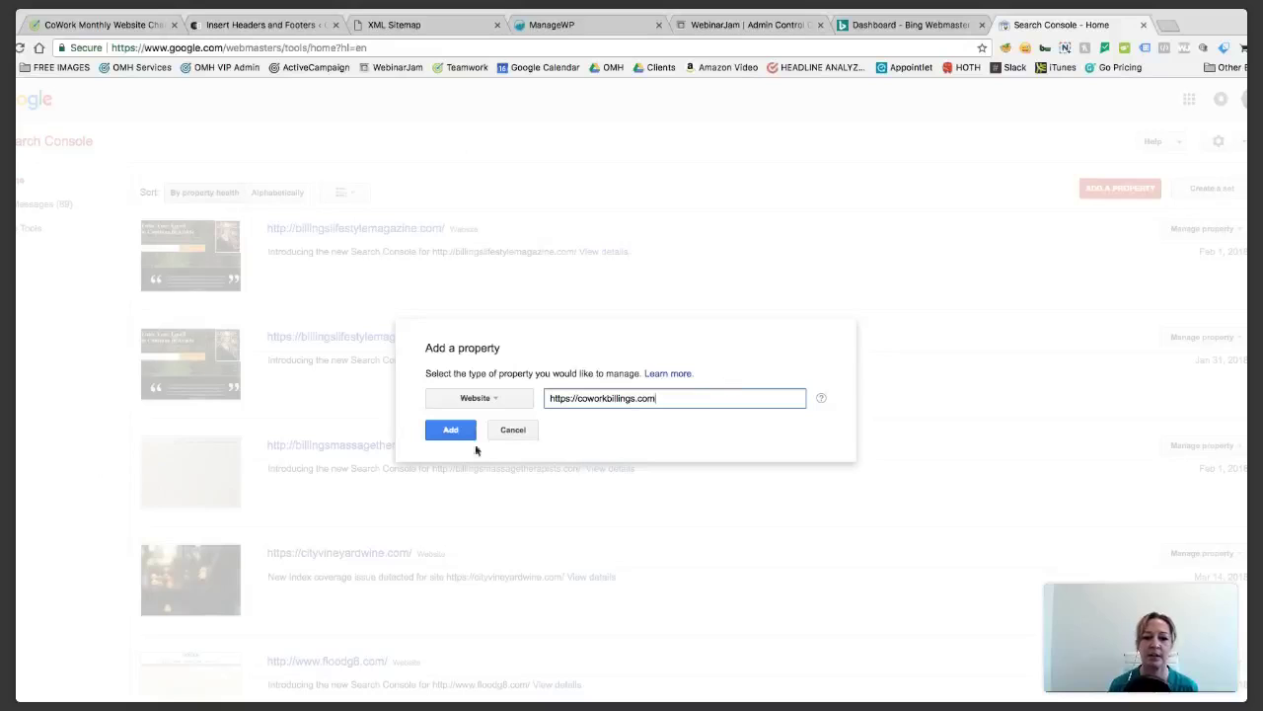
pyautogui.click(449, 430)
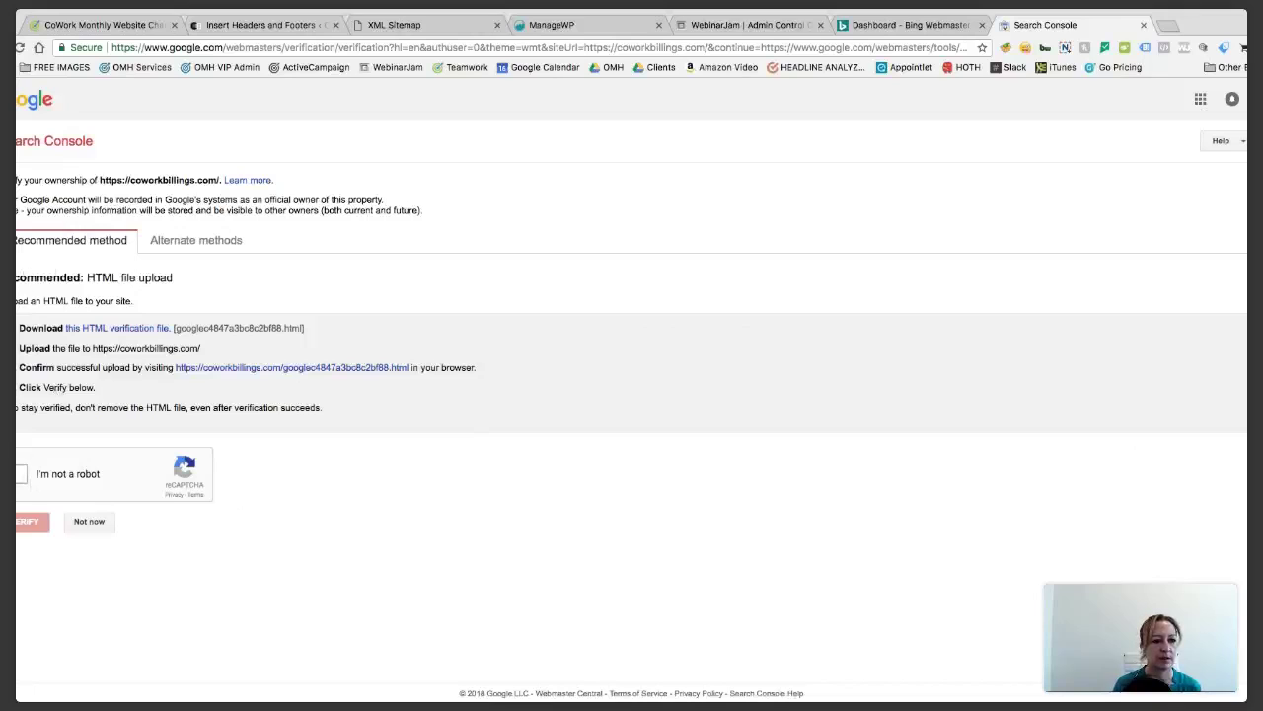
# Verify ownership of coworkbillings.com with the alternate Google Analytics method and continue to the property's dashboard
pyautogui.click(219, 249)
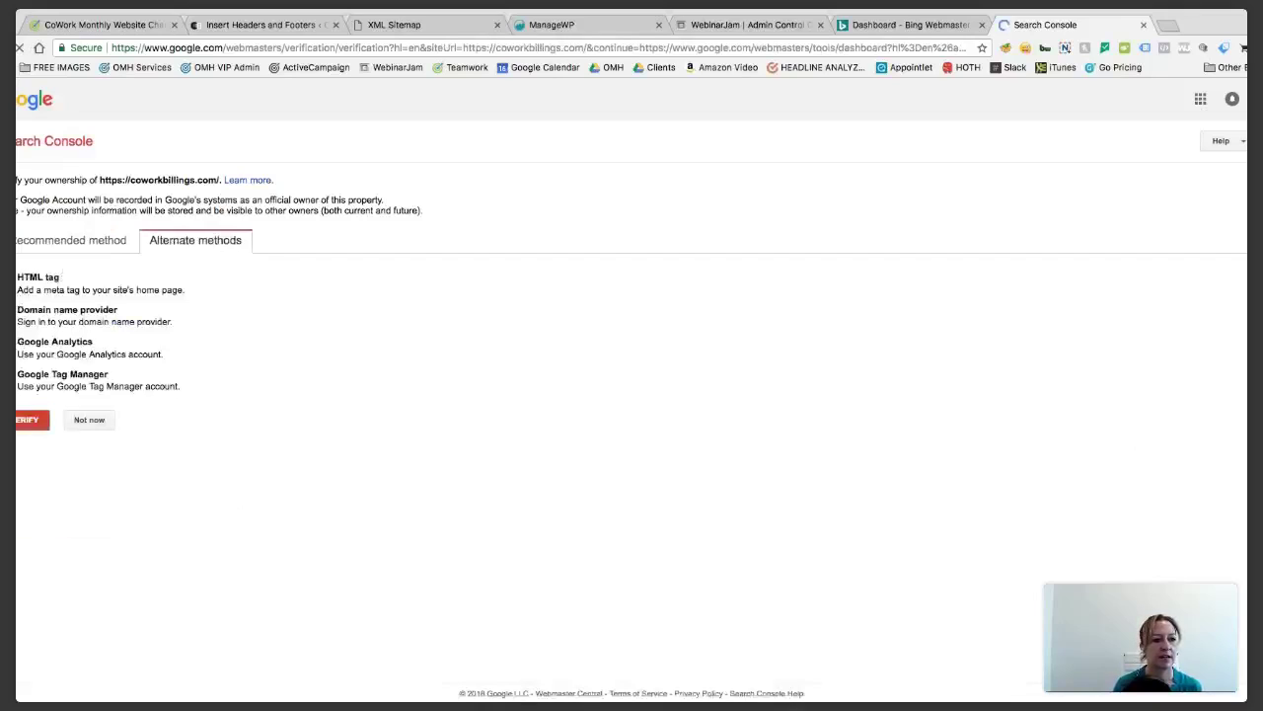
pyautogui.click(18, 341)
pyautogui.click(35, 534)
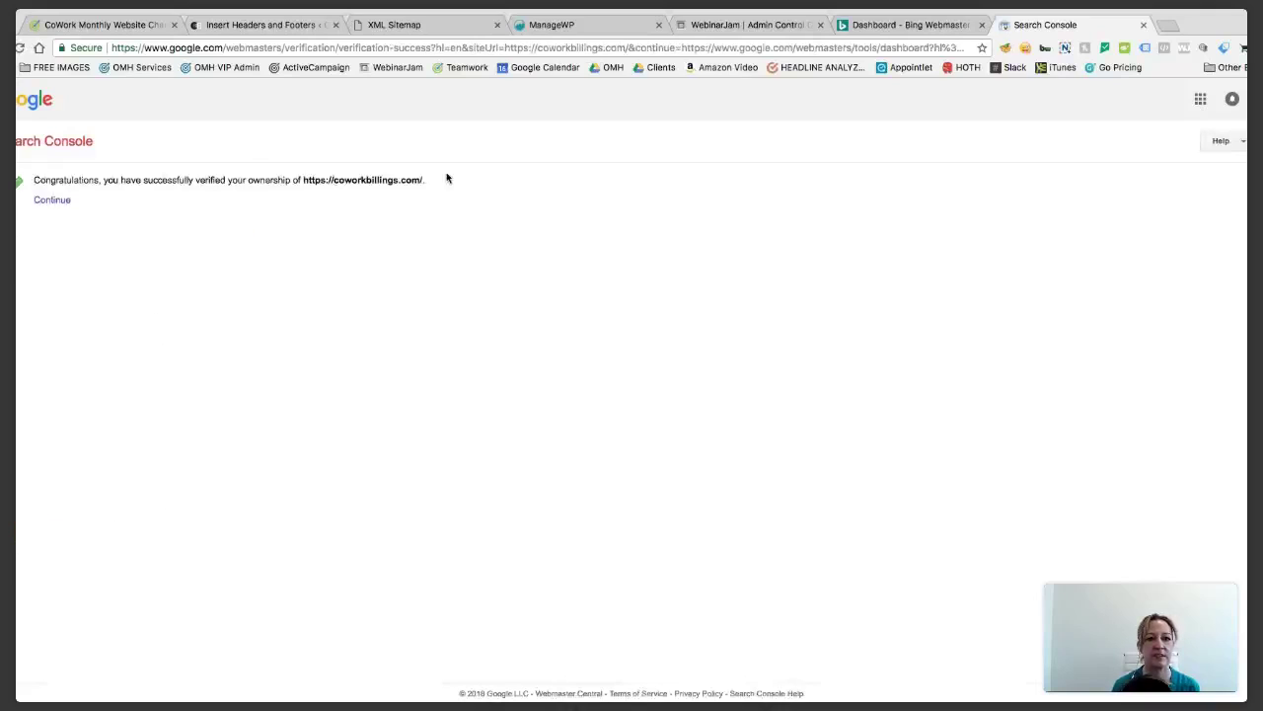
pyautogui.click(52, 201)
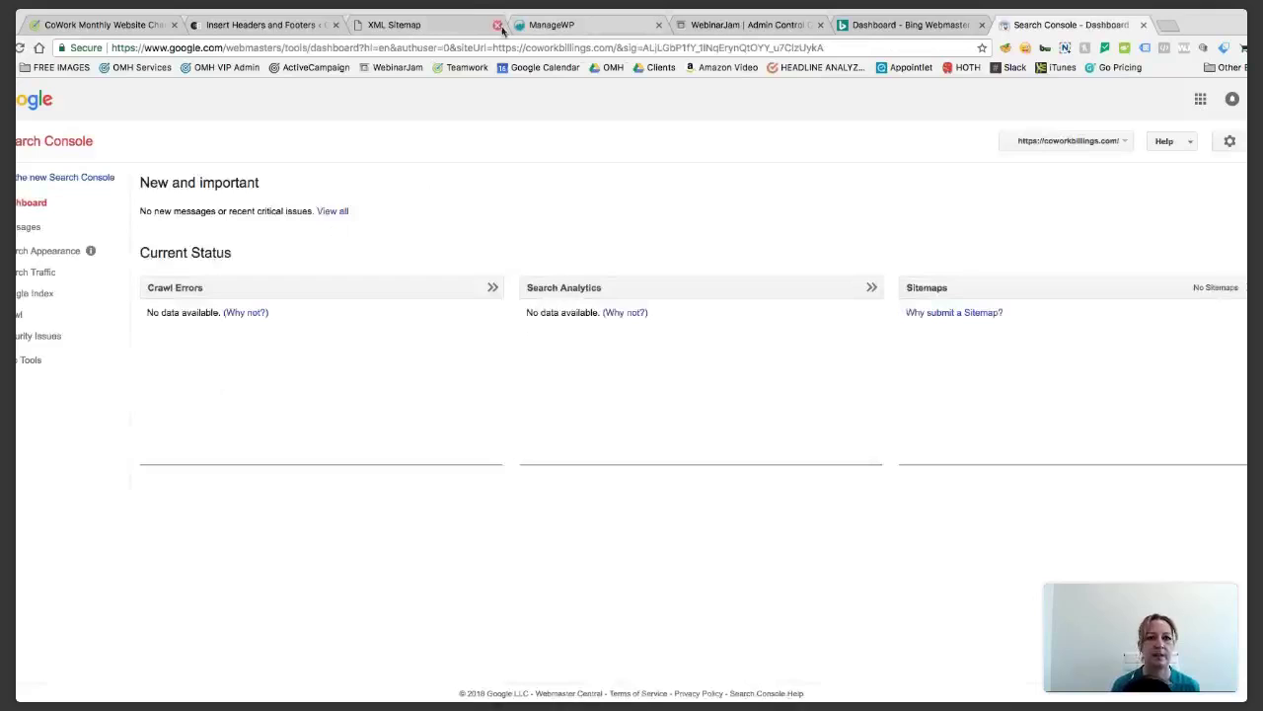
# Copy the URL of the site's XML Sitemap page and open the Crawl Sitemaps report for coworkbillings.com in Search Console
pyautogui.click(434, 25)
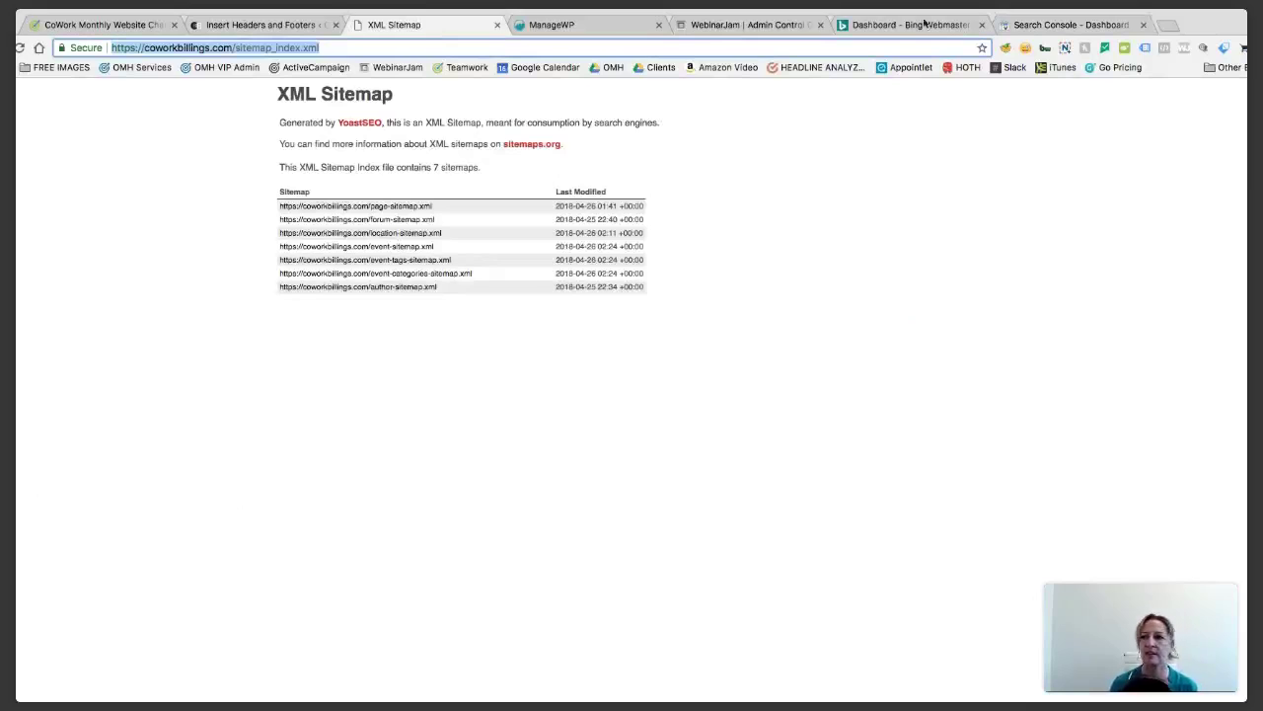
pyautogui.click(1048, 26)
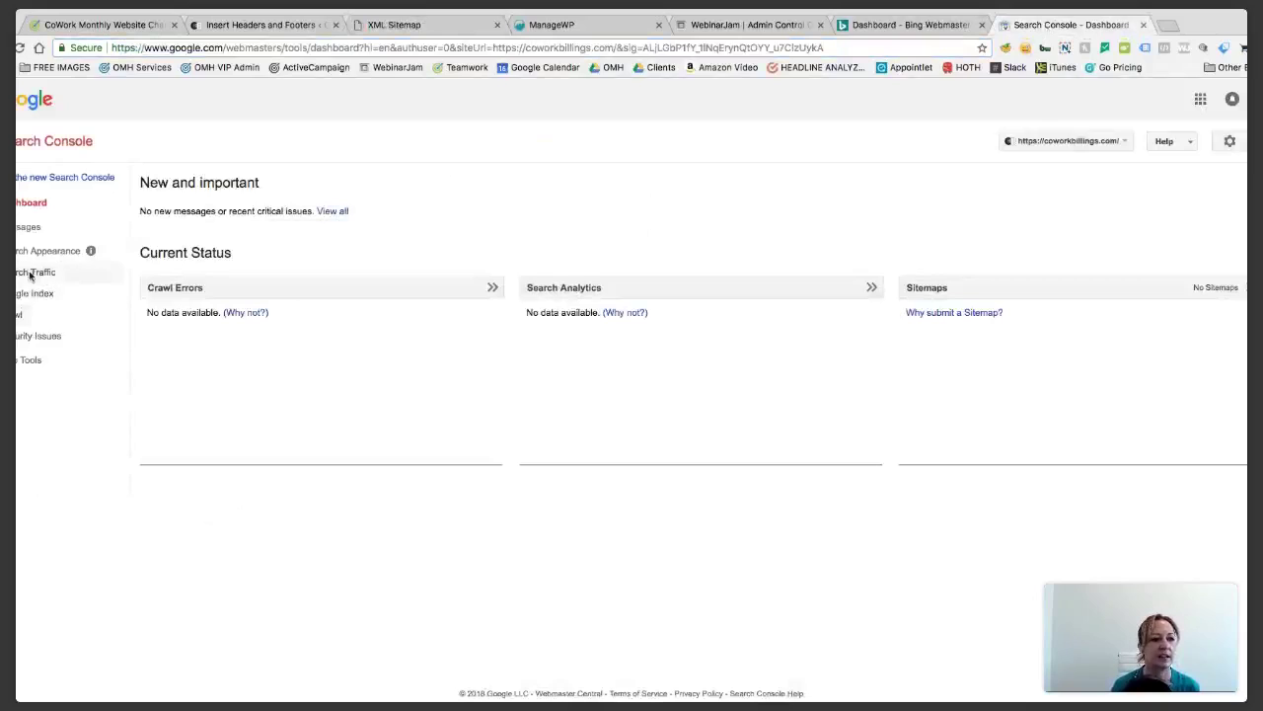
pyautogui.click(18, 316)
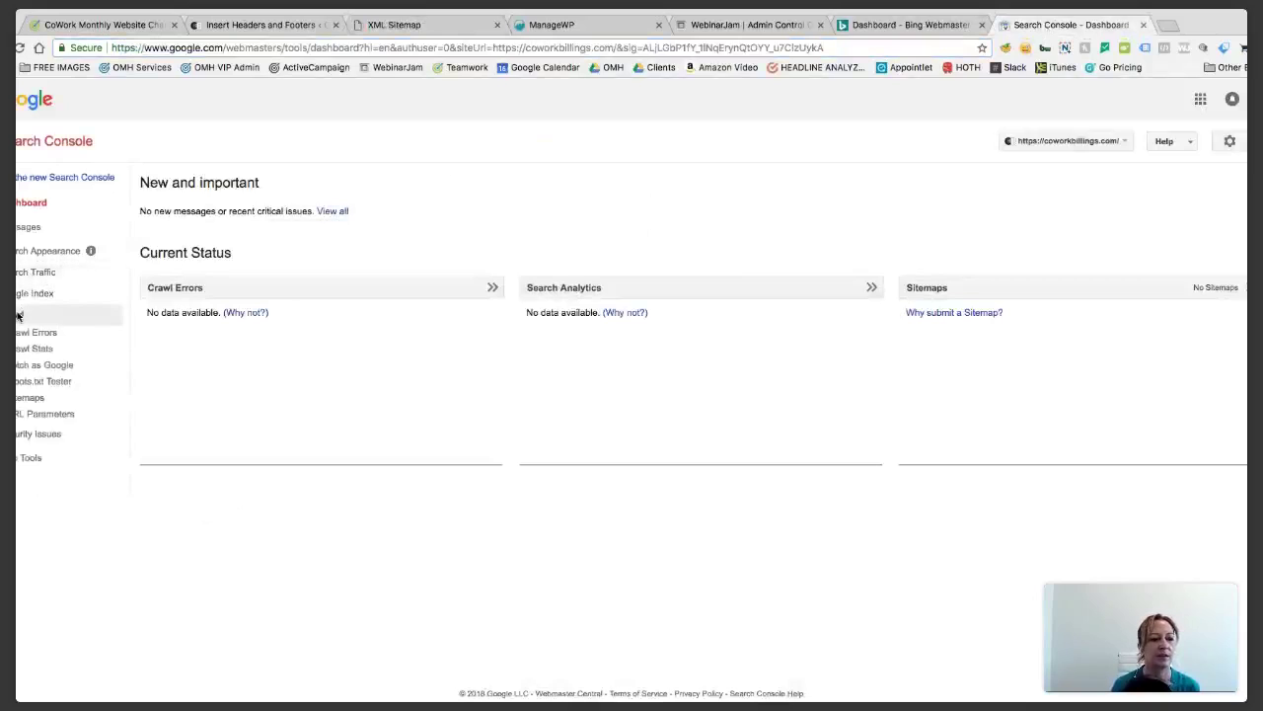
pyautogui.click(39, 398)
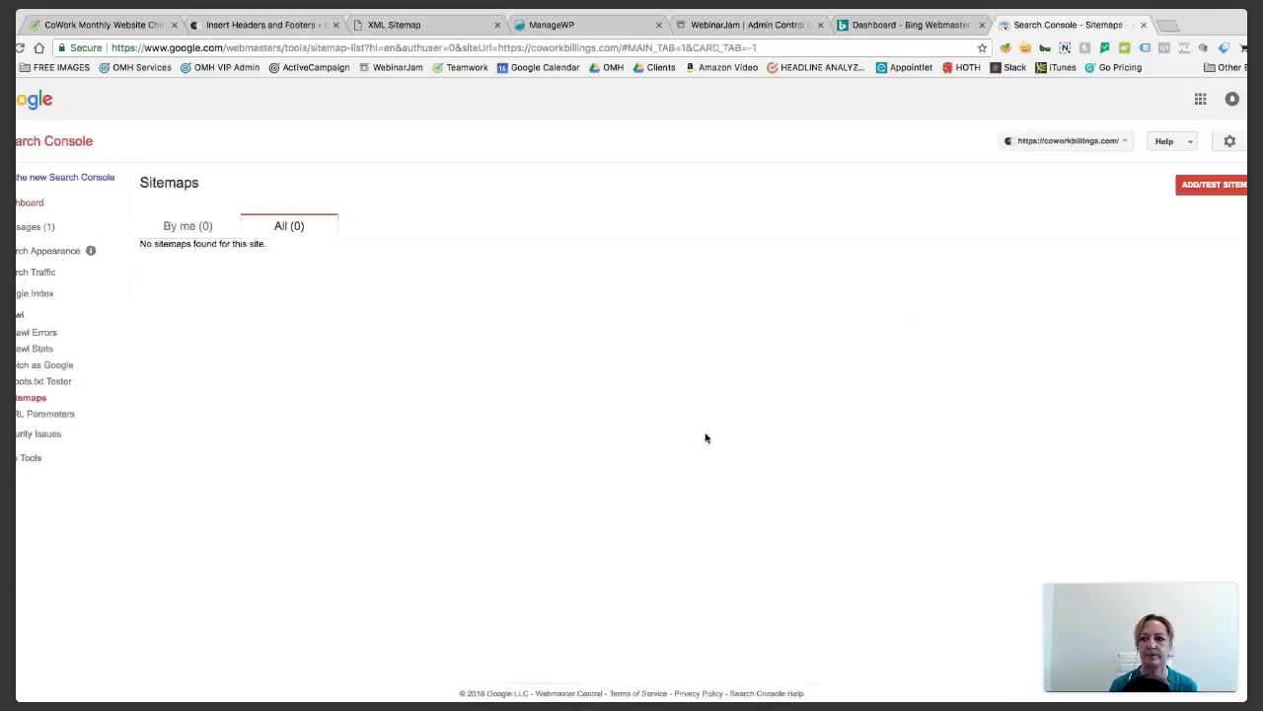
# Submit sitemap_index.xml as a new sitemap for coworkbillings.com, removing the duplicate domain from the pasted URL, and refresh the sitemap list
pyautogui.click(1214, 185)
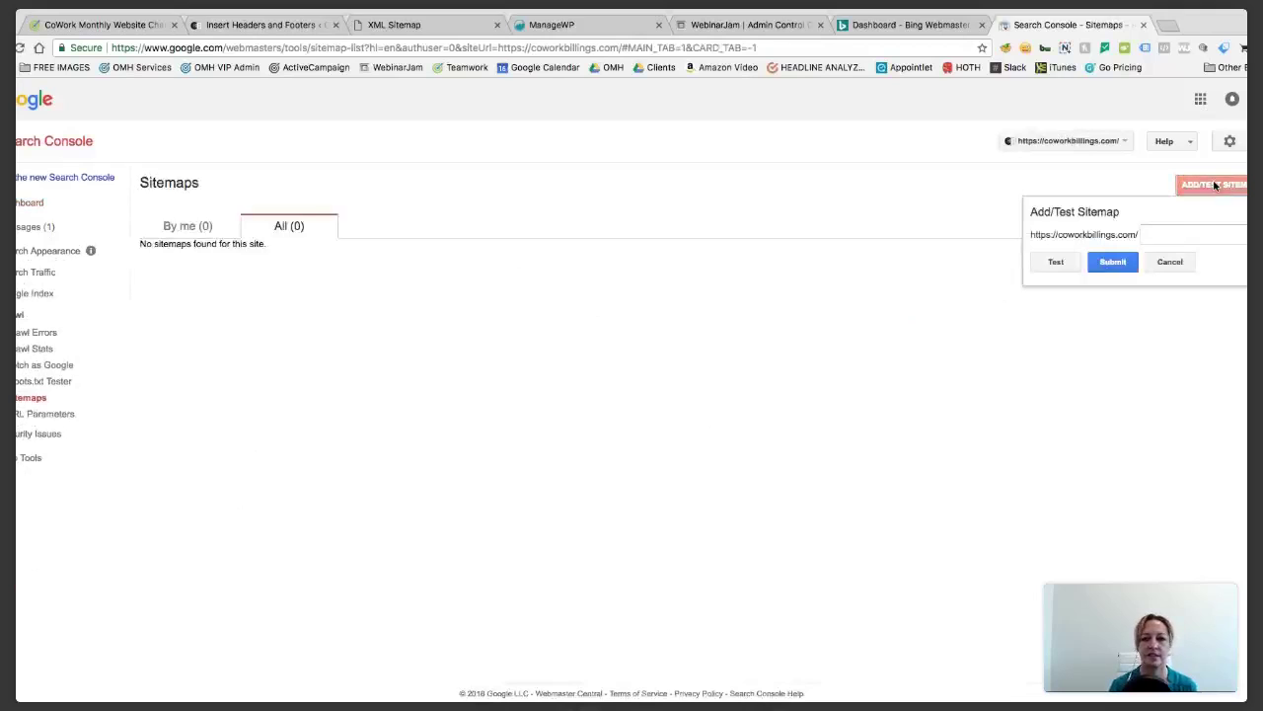
pyautogui.click(1202, 238)
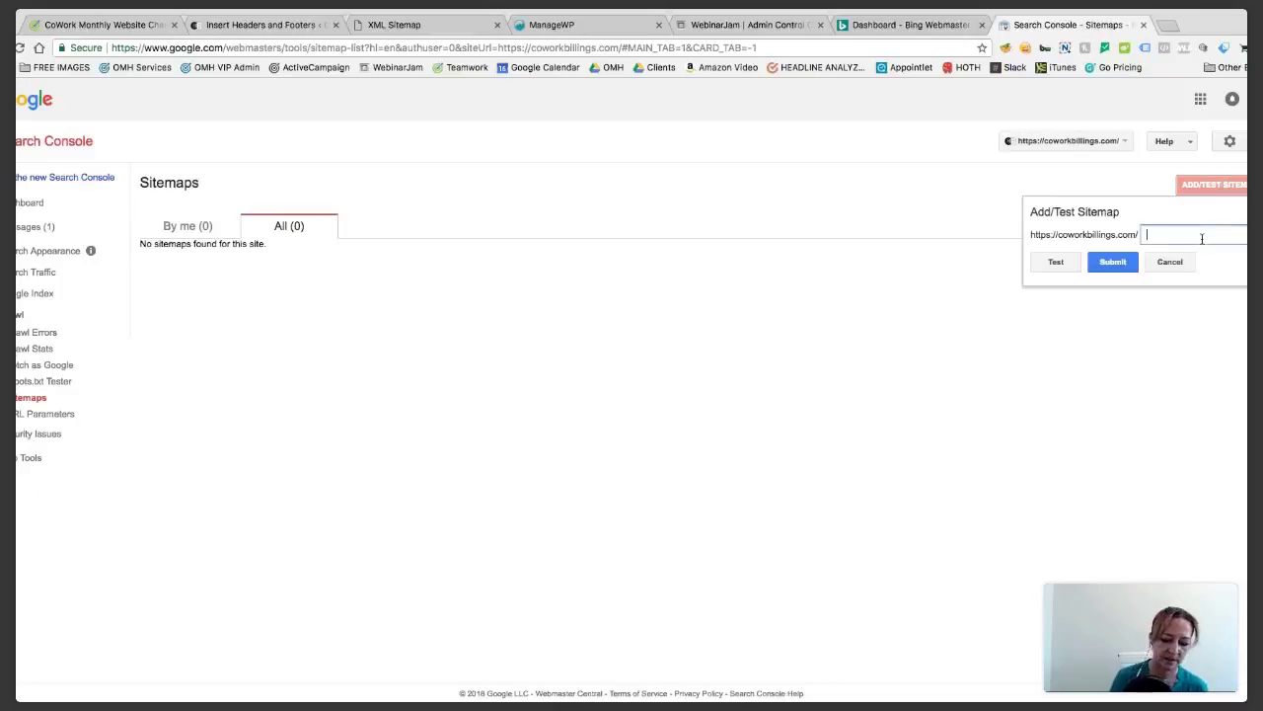
pyautogui.press('super+v')
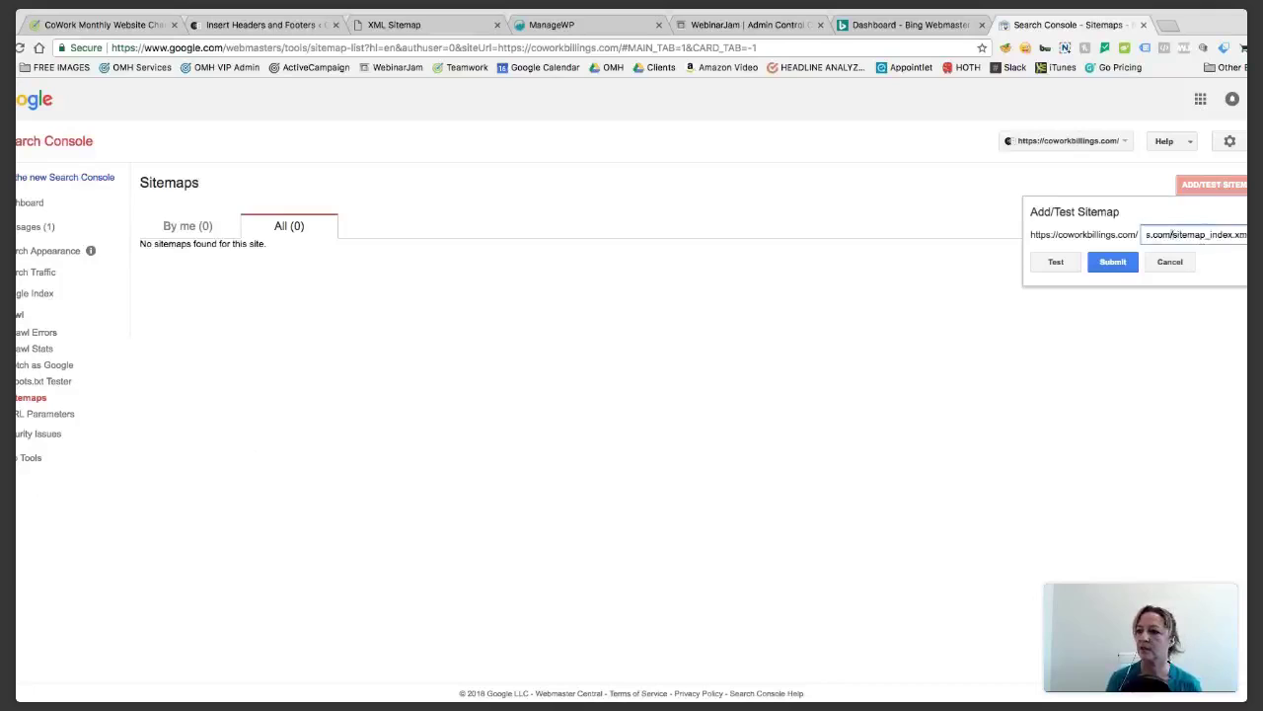
pyautogui.moveTo(1172, 235); pyautogui.dragTo(1143, 235)
pyautogui.press('BackSpace')
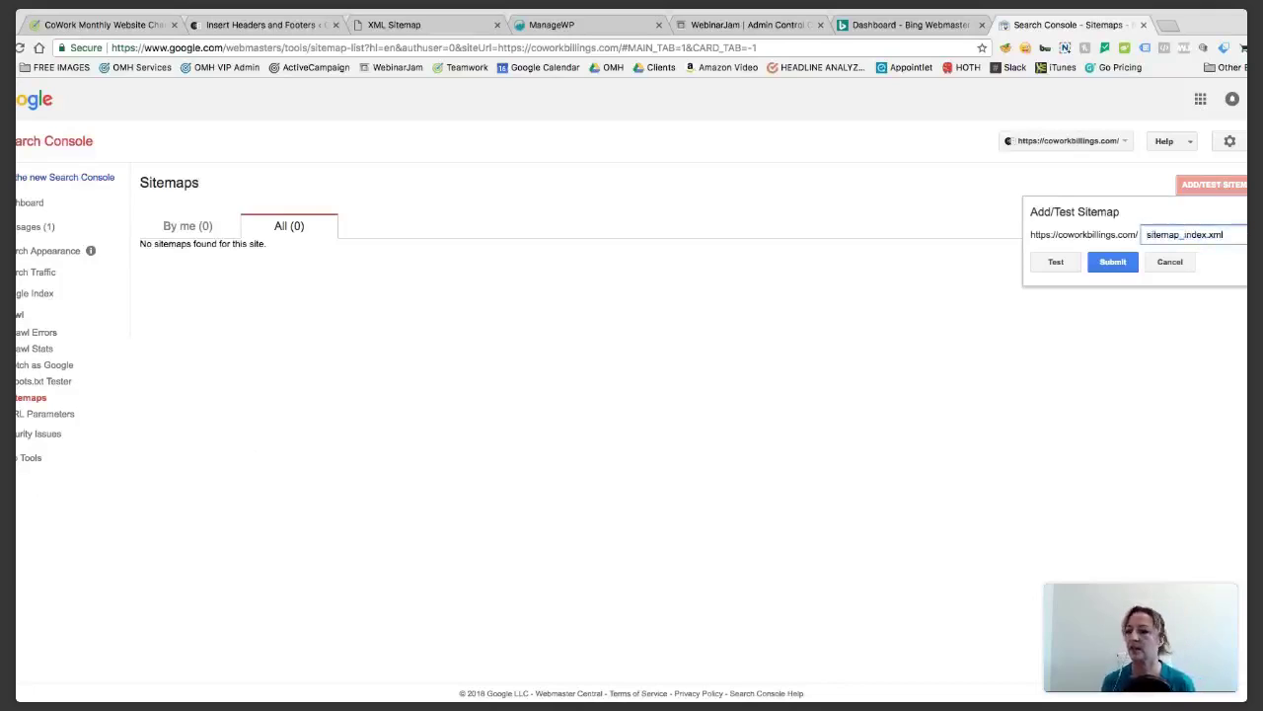
pyautogui.click(1112, 262)
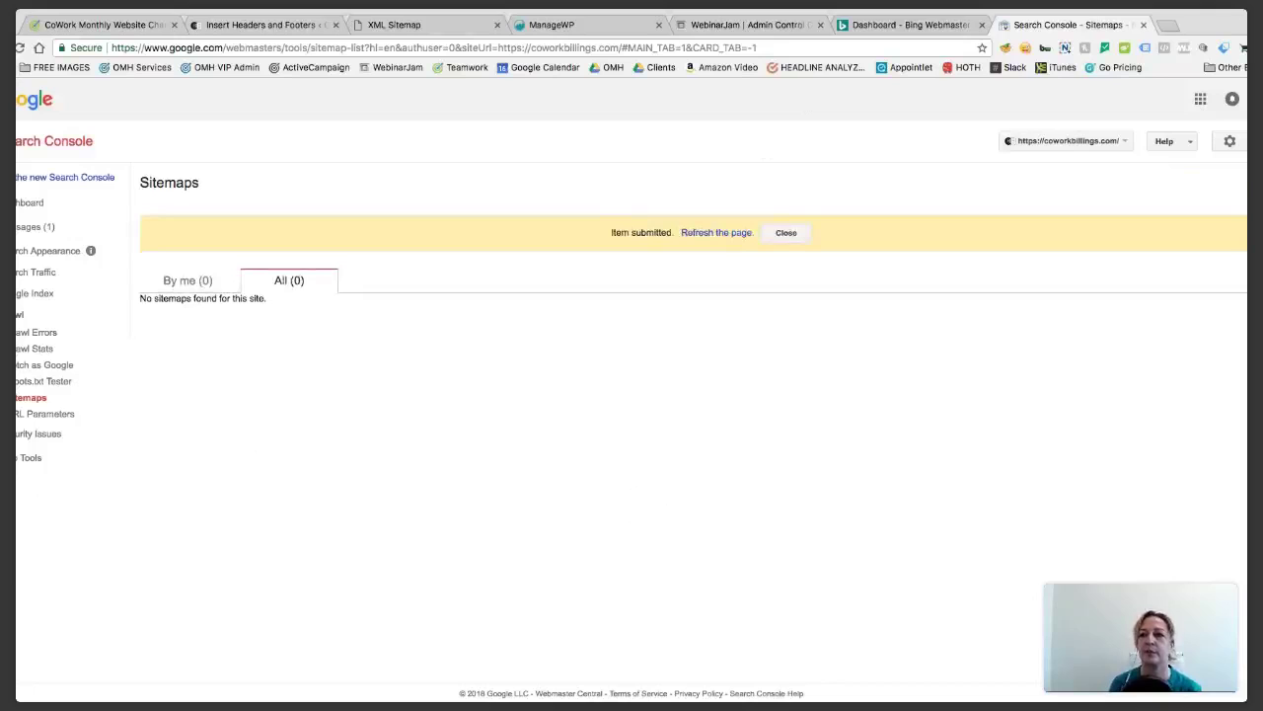
pyautogui.click(717, 233)
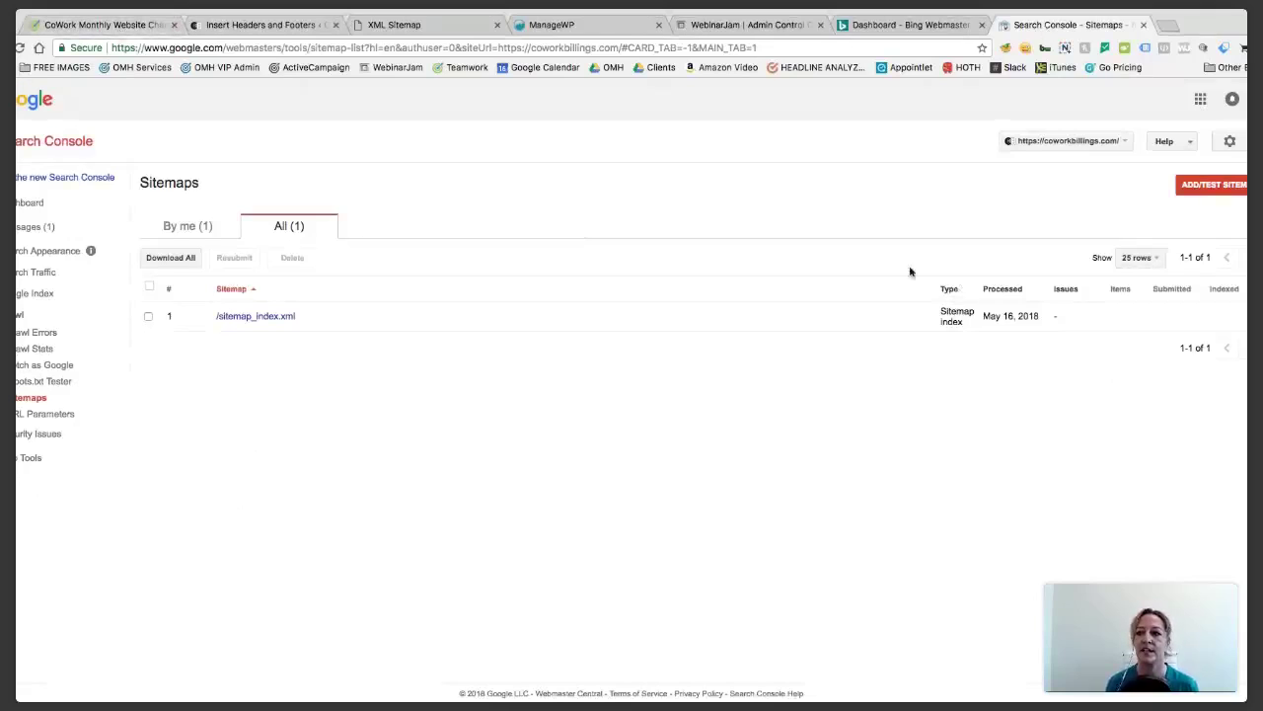
# Mark the Confirm Google Sitemap submission and Confirm Bing Sitemap submission tasks complete in the Teamwork checklist
pyautogui.click(139, 24)
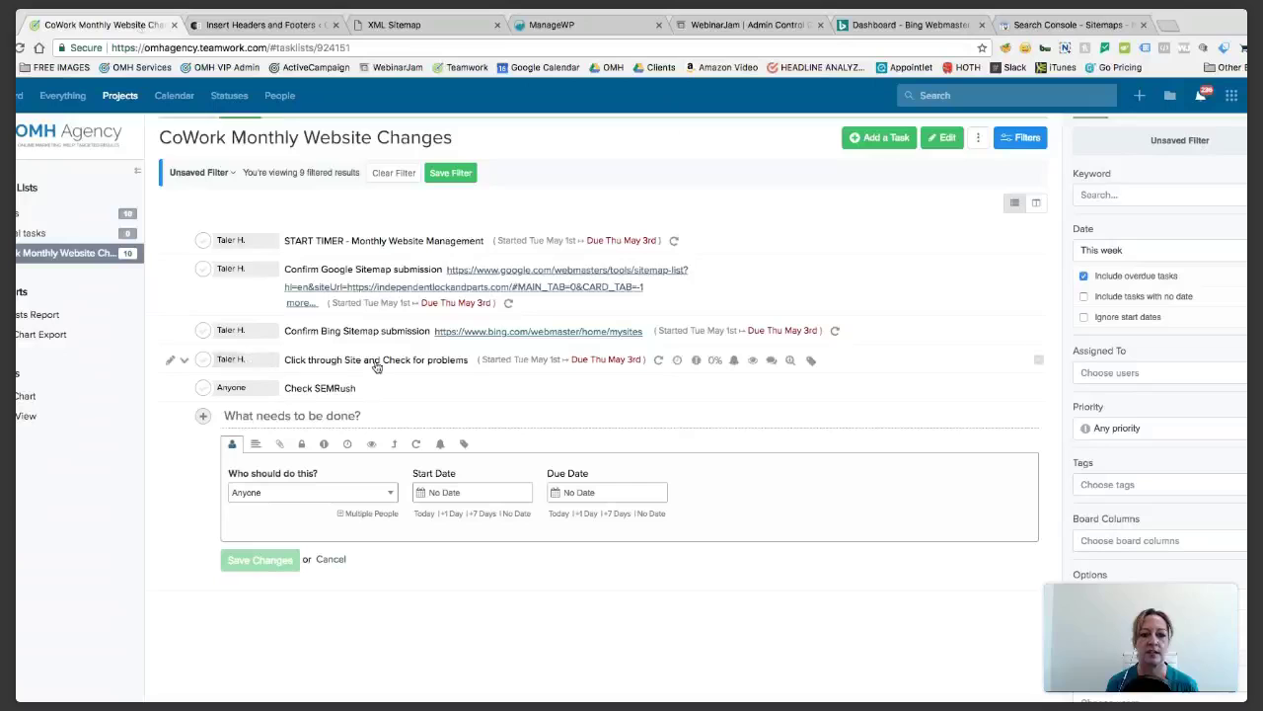
pyautogui.click(204, 270)
pyautogui.click(203, 271)
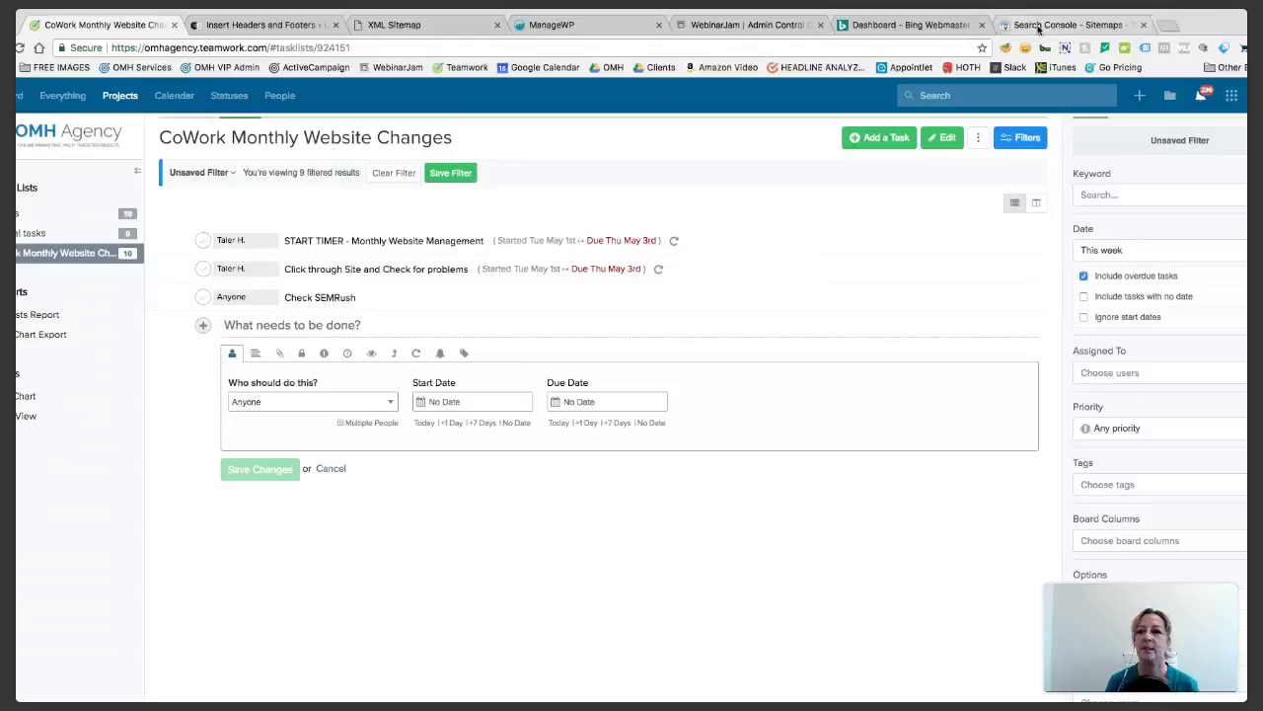
# Visit the live CoWork Billings site from its WordPress admin and try to load its home page while logged in
pyautogui.click(260, 25)
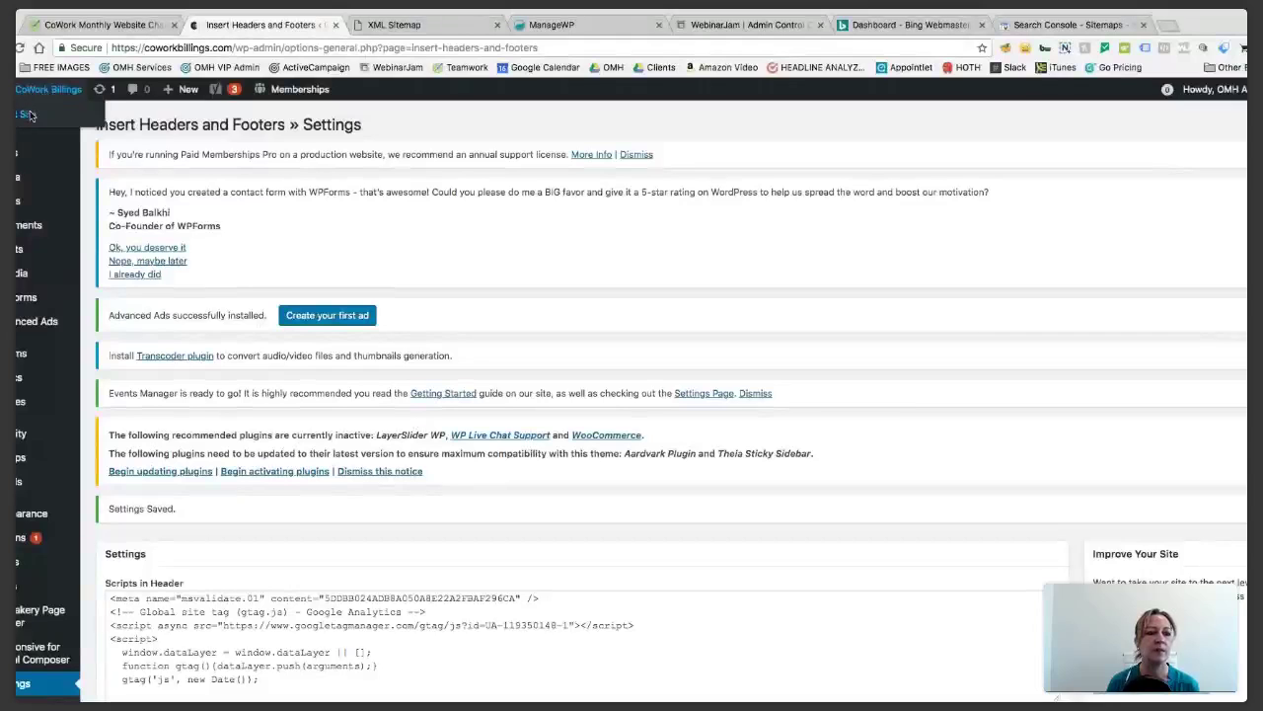
pyautogui.click(30, 115)
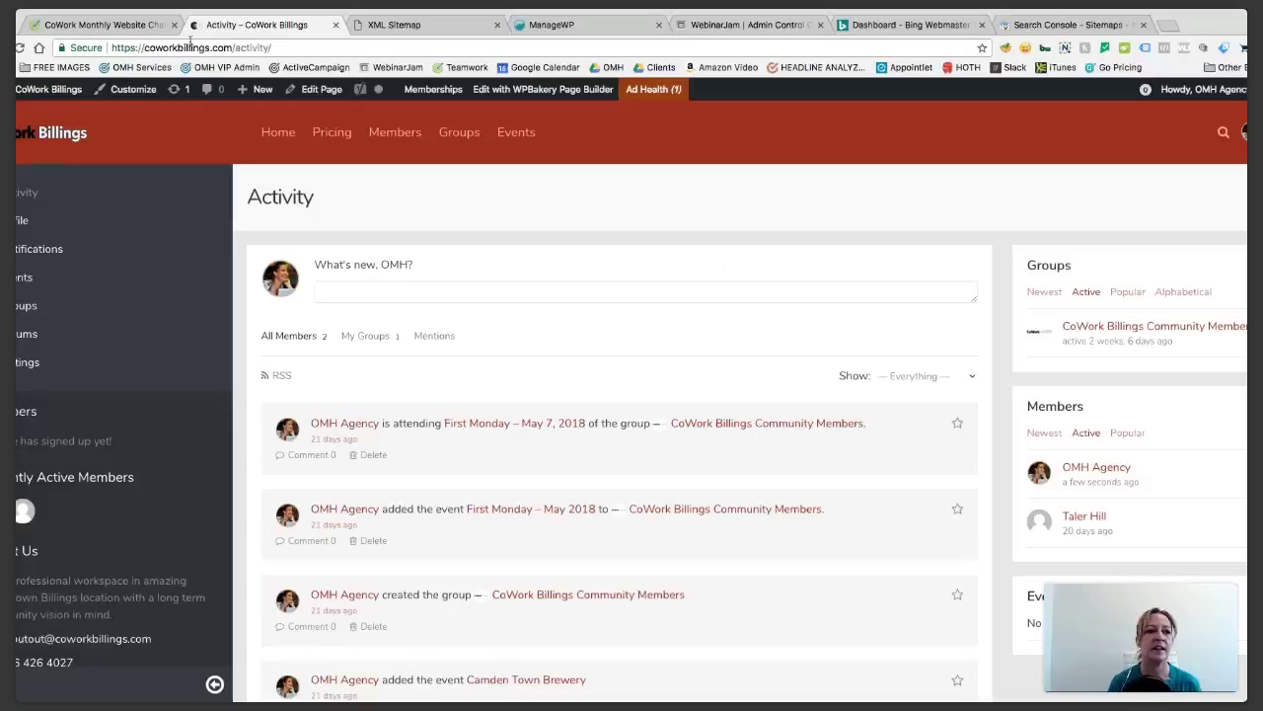
pyautogui.click(260, 49)
pyautogui.doubleClick(260, 49)
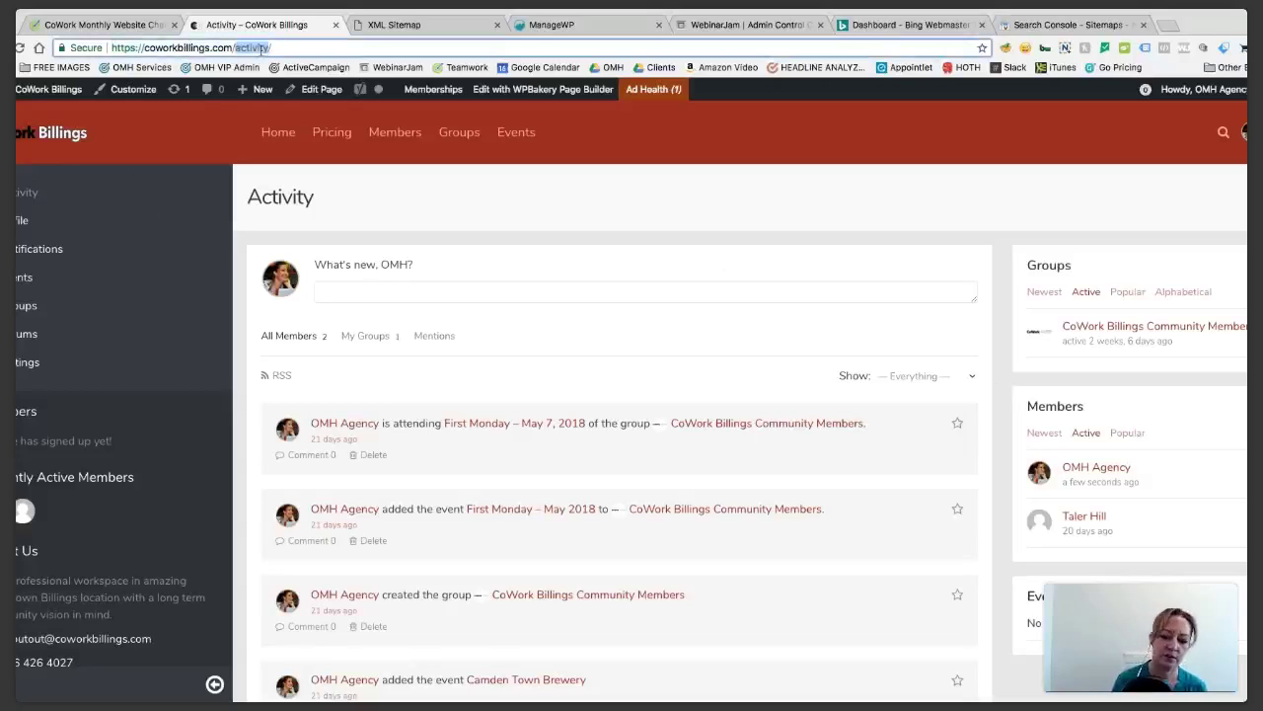
pyautogui.press('BackSpace')
pyautogui.press('BackSpace')
pyautogui.press('Return')
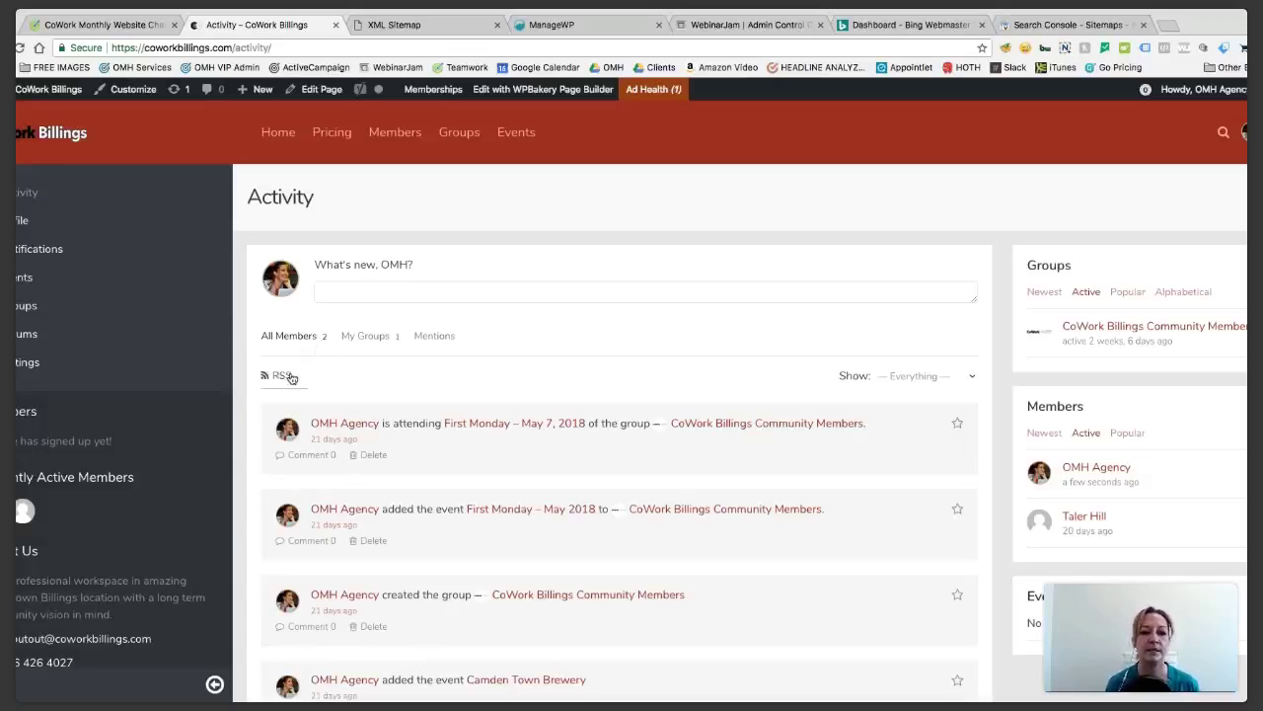
pyautogui.click(269, 135)
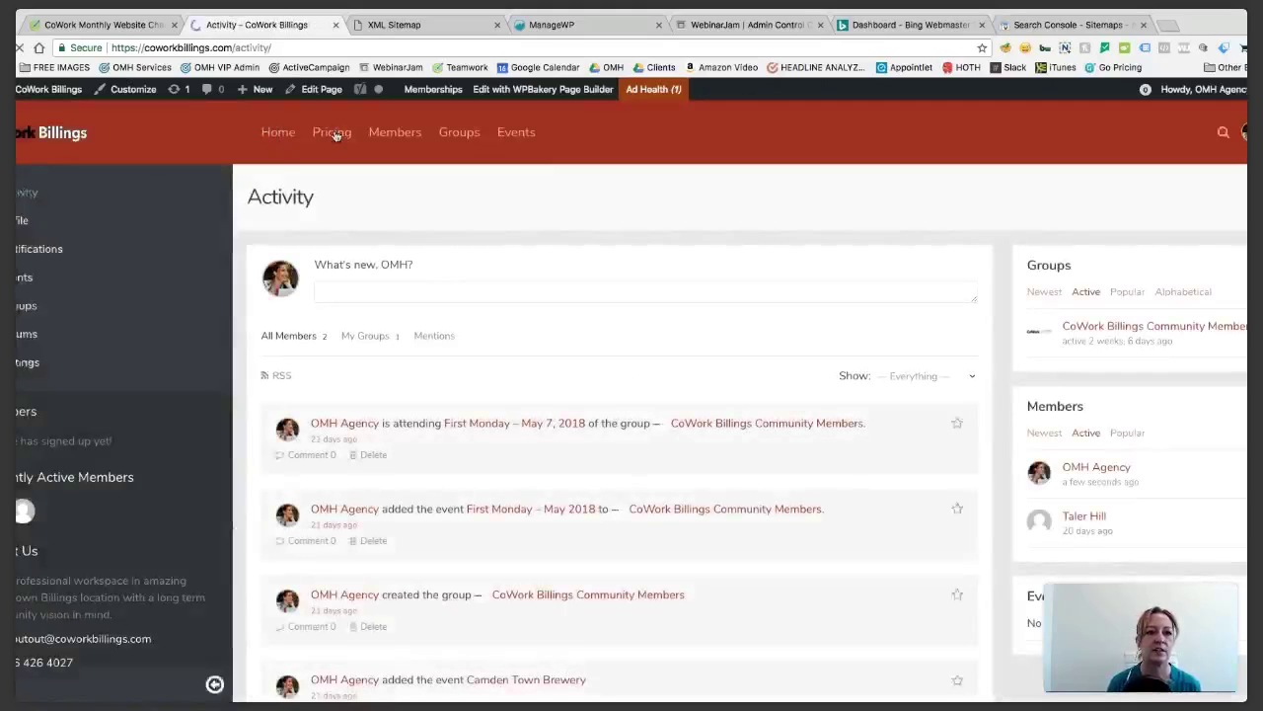
# Open the site's Pricing page with the membership levels and log out of the WordPress account
pyautogui.click(335, 135)
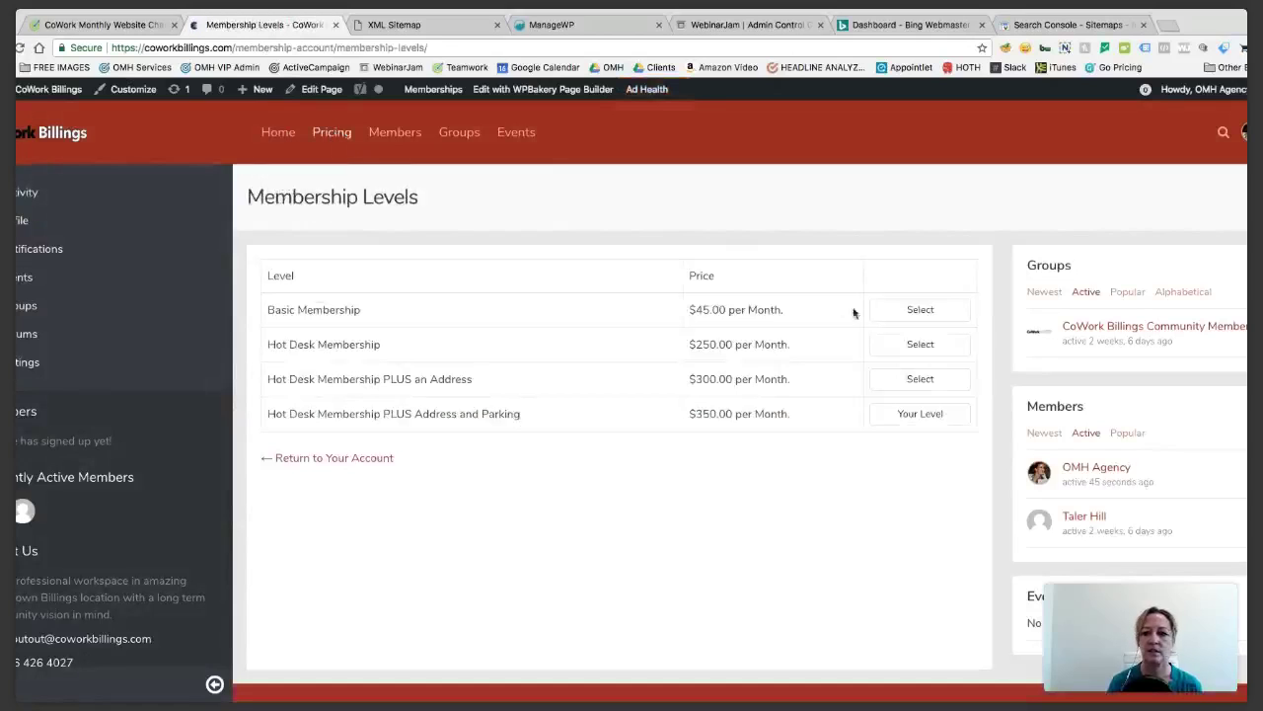
pyautogui.moveTo(1204, 91)
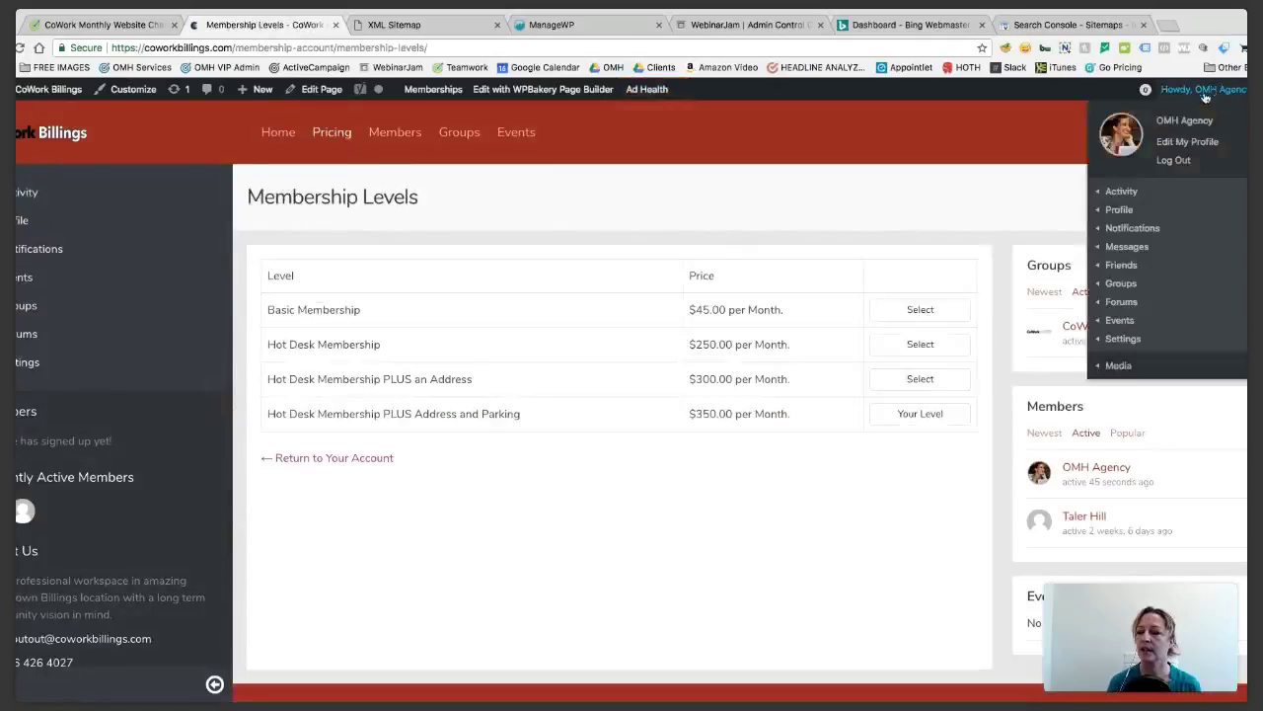
pyautogui.click(1175, 146)
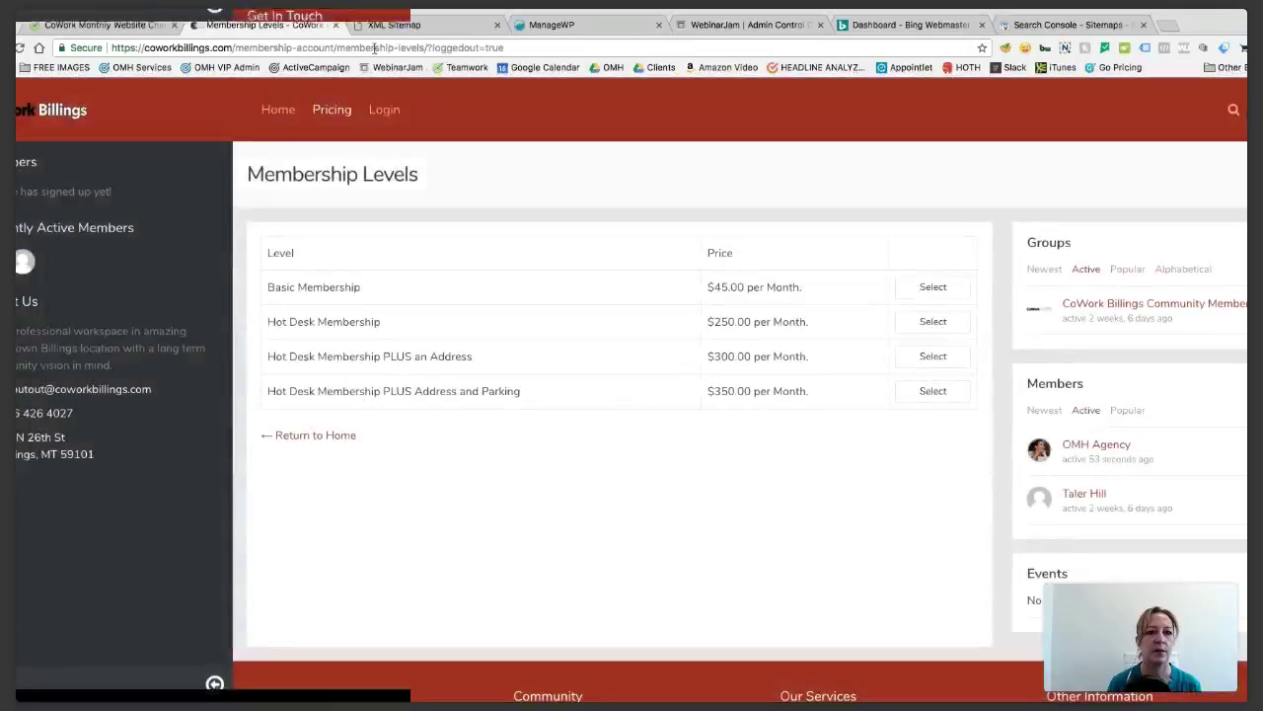
# Load the coworkbillings.com home page as a logged-out visitor and check it for problems down to the footer
pyautogui.moveTo(336, 47); pyautogui.dragTo(505, 48)
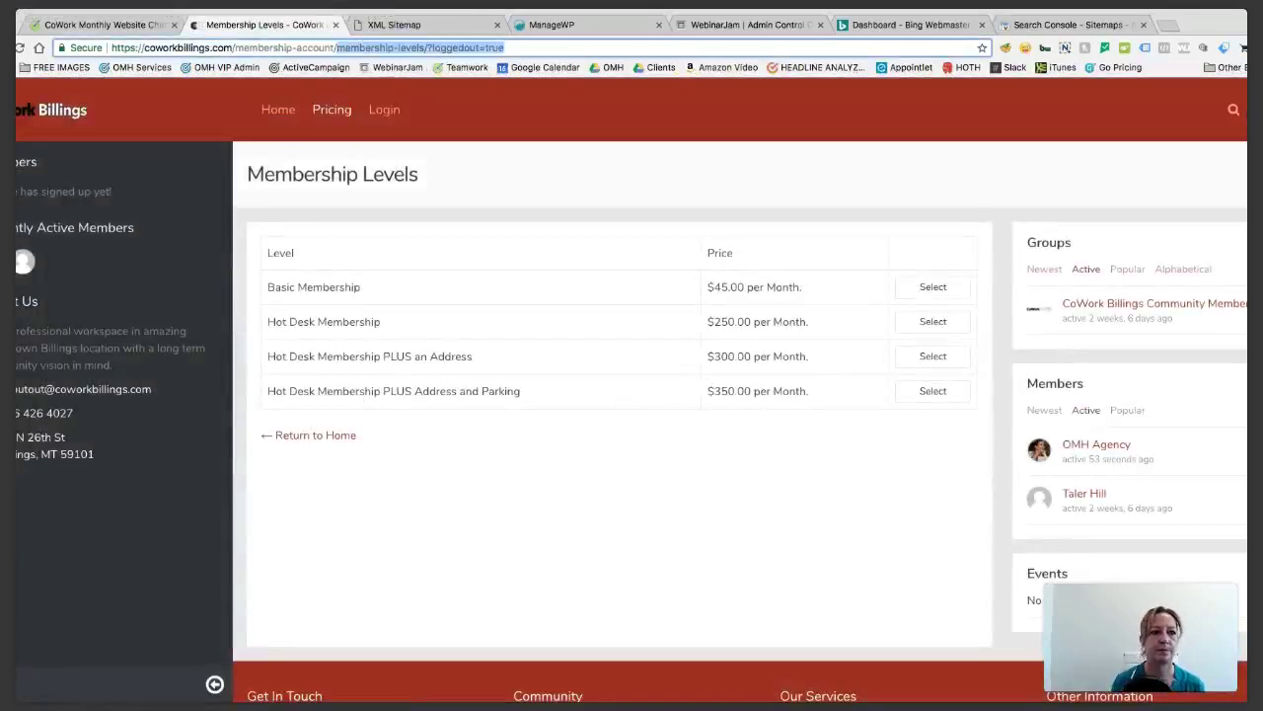
pyautogui.moveTo(234, 47); pyautogui.dragTo(504, 48)
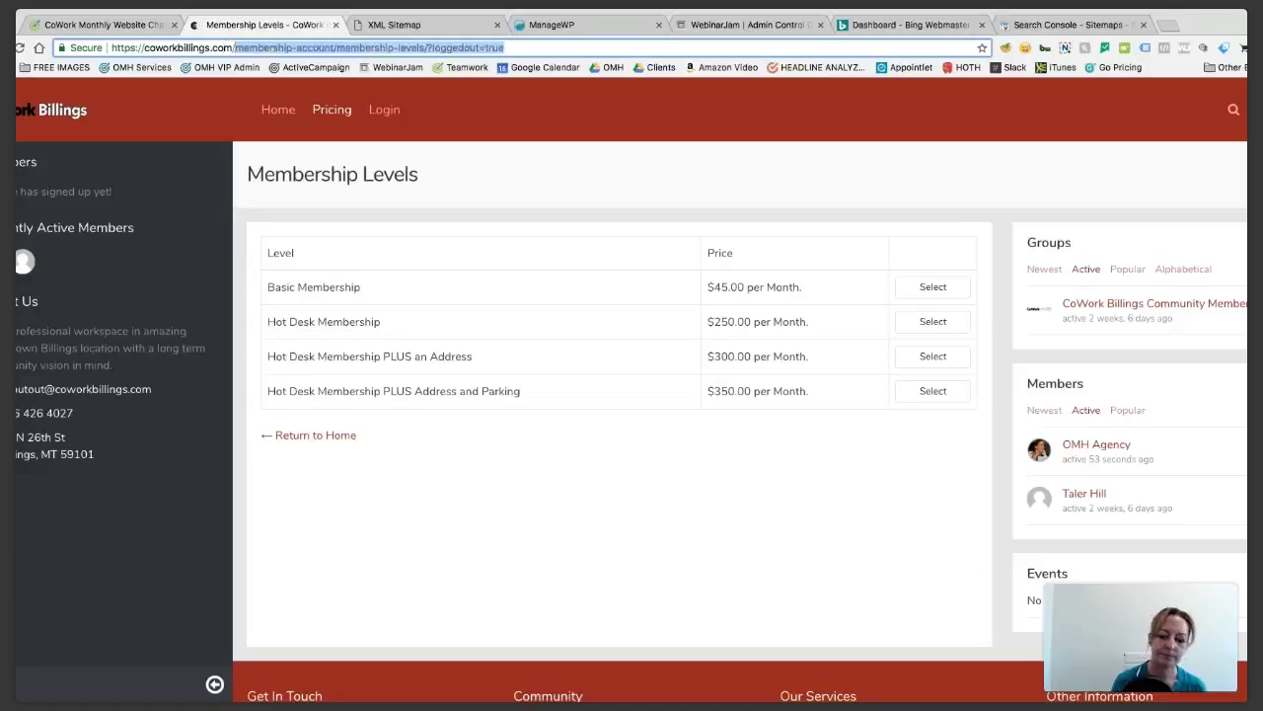
pyautogui.press('BackSpace')
pyautogui.press('Return')
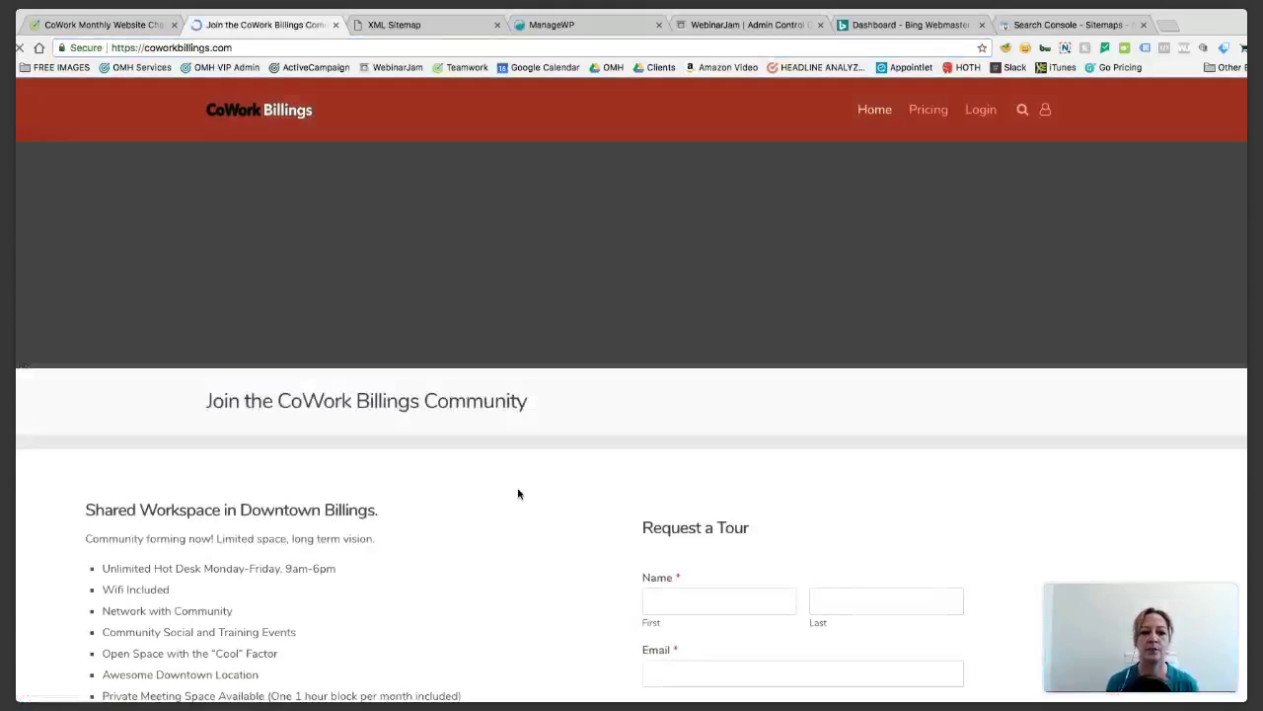
pyautogui.scroll(-1, 518, 493)
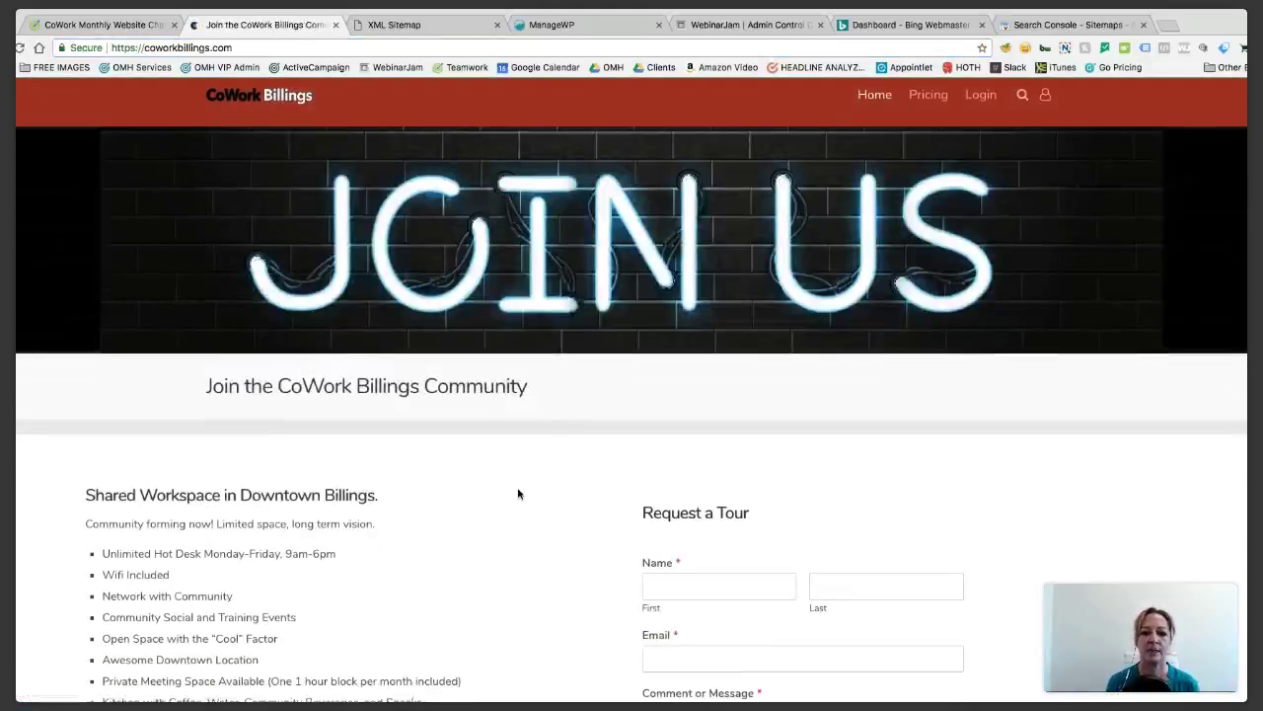
pyautogui.scroll(-5, 518, 493)
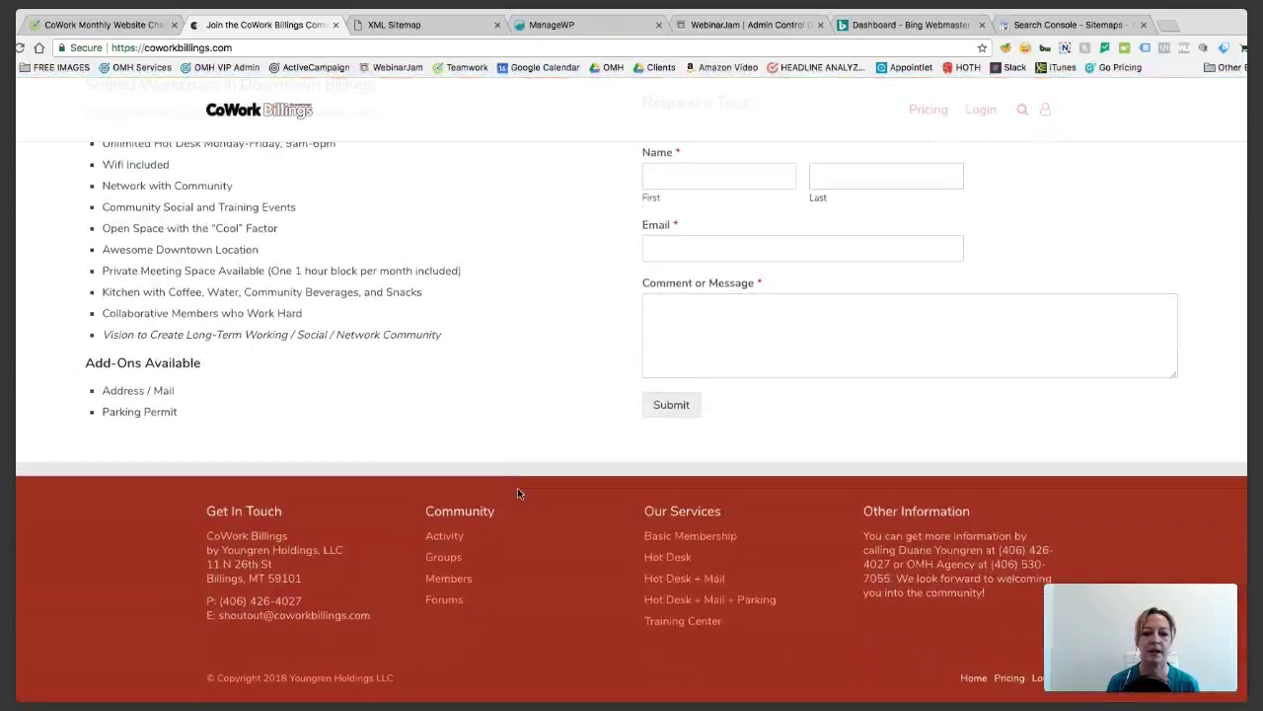
pyautogui.scroll(5, 517, 493)
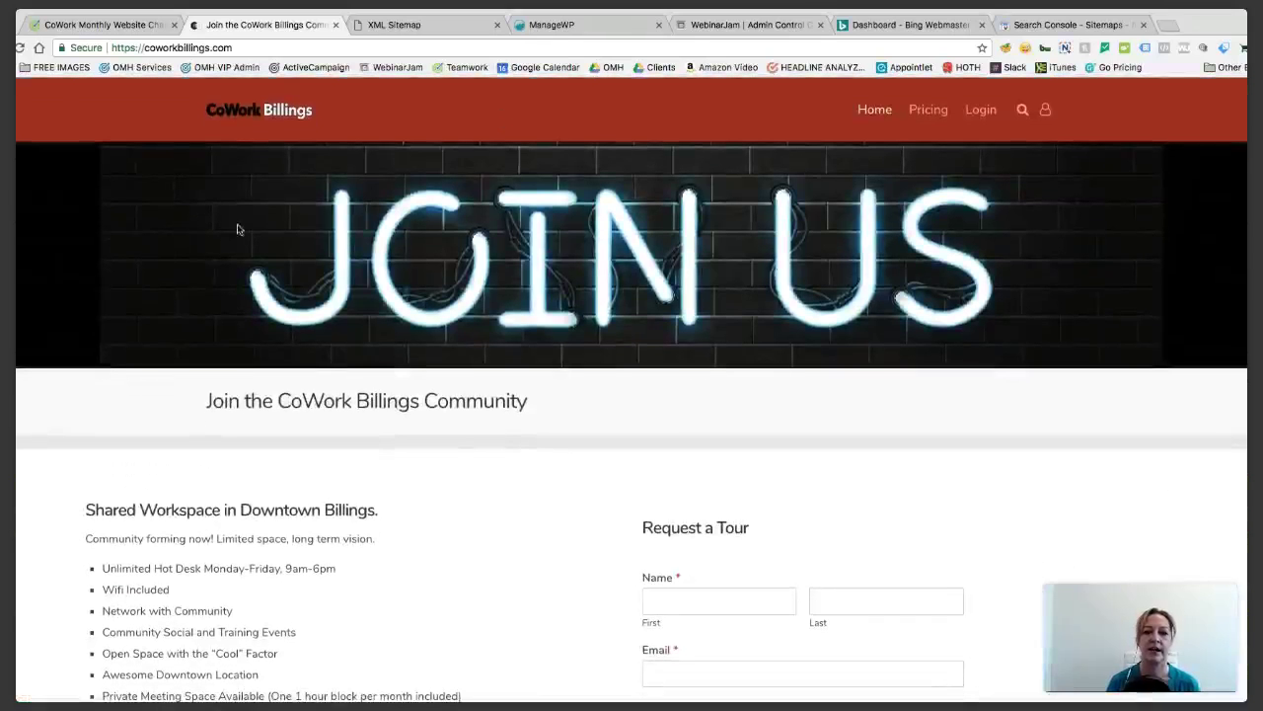
# Open omhpowersite.com in a new browser tab
pyautogui.click(1168, 26)
pyautogui.write('omh')
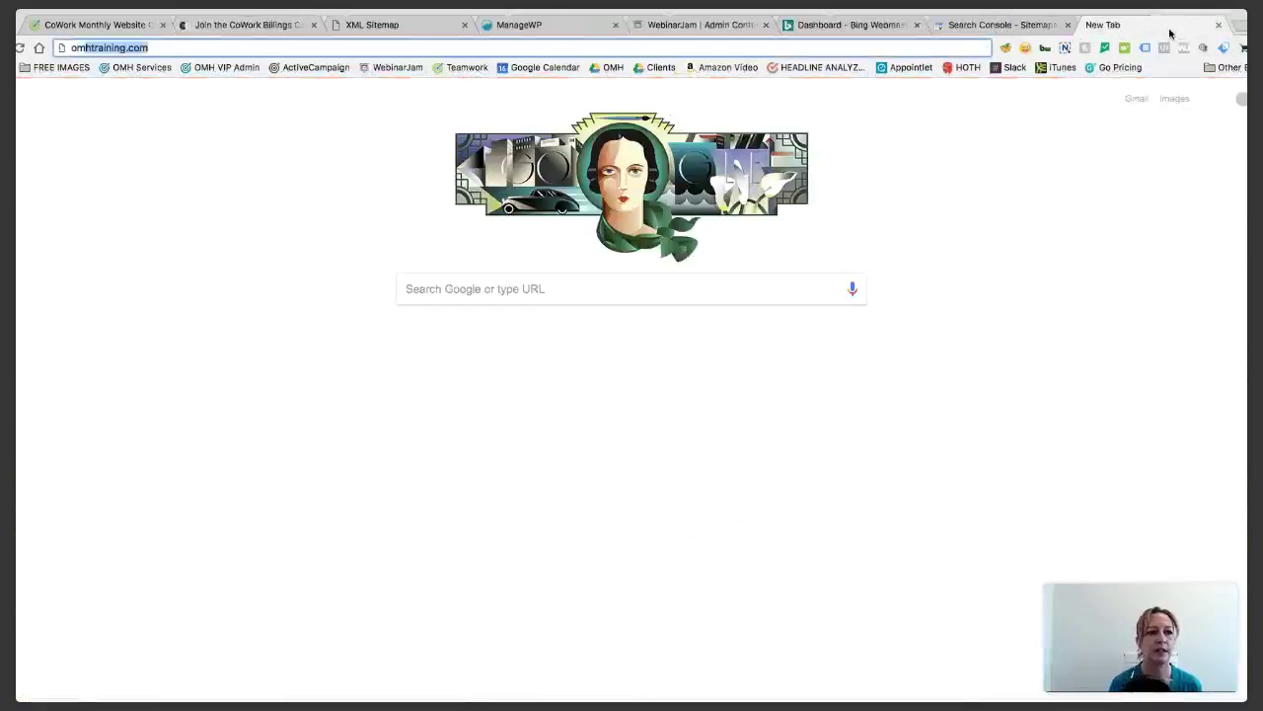
pyautogui.write('power')
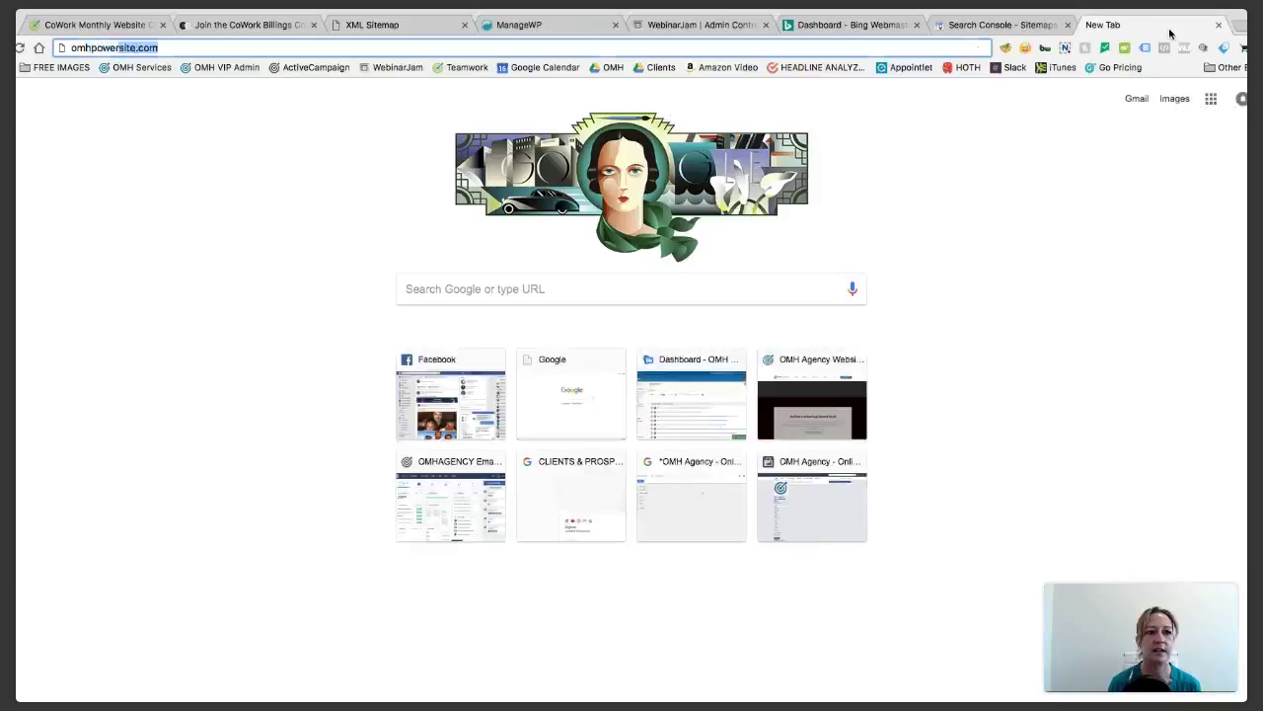
pyautogui.press('Return')
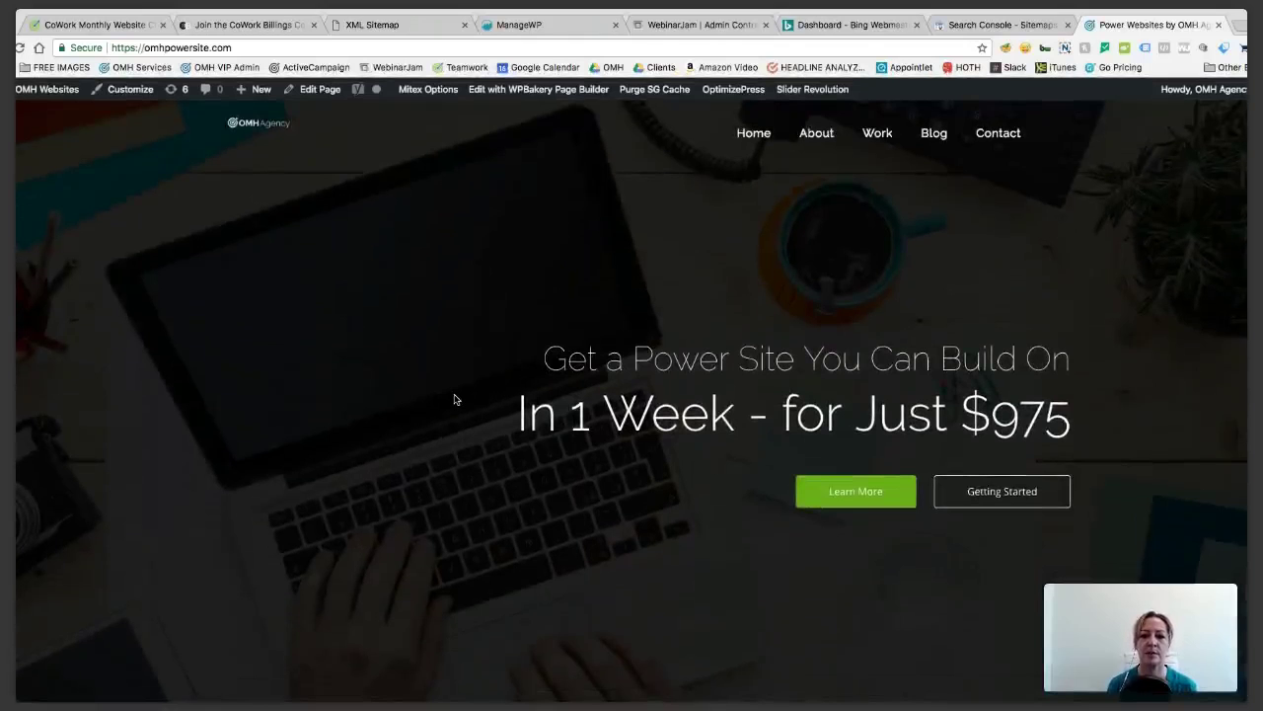
# Examine the omhpowersite.com home page for display problems, including the What You Get and Portfolio / Services / Products sections
pyautogui.scroll(-10, 455, 398)
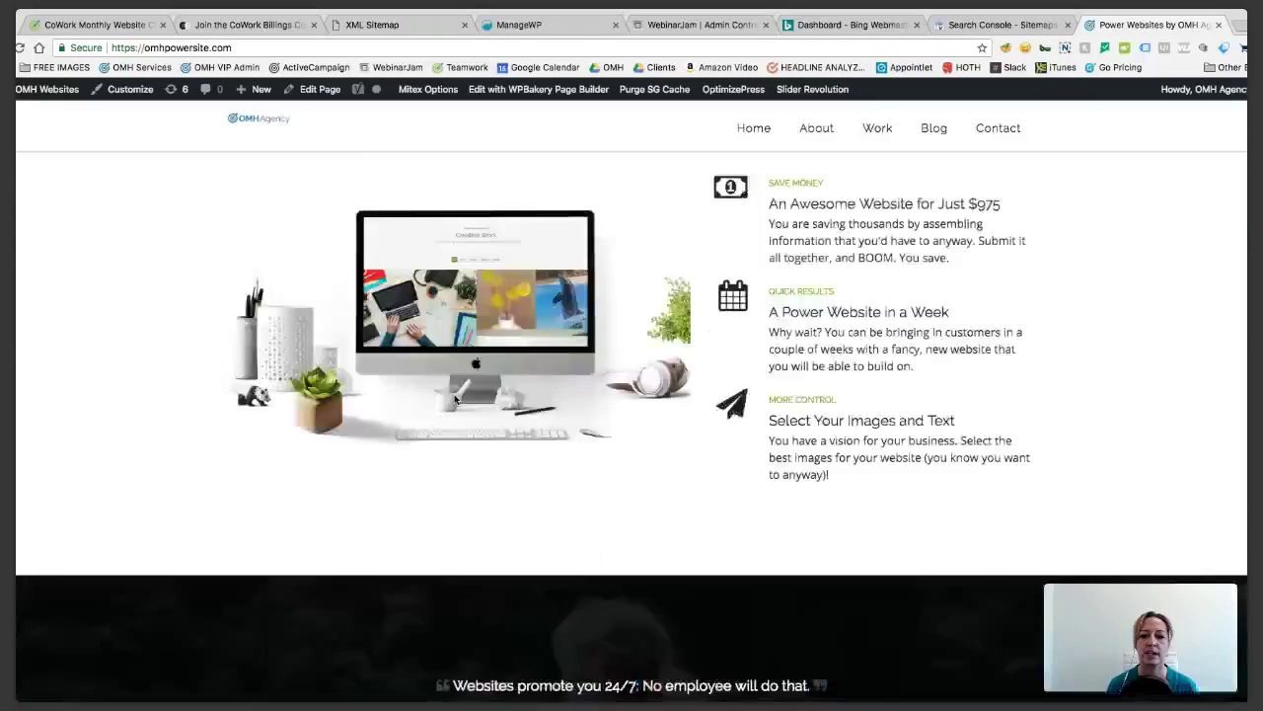
pyautogui.scroll(-10, 455, 399)
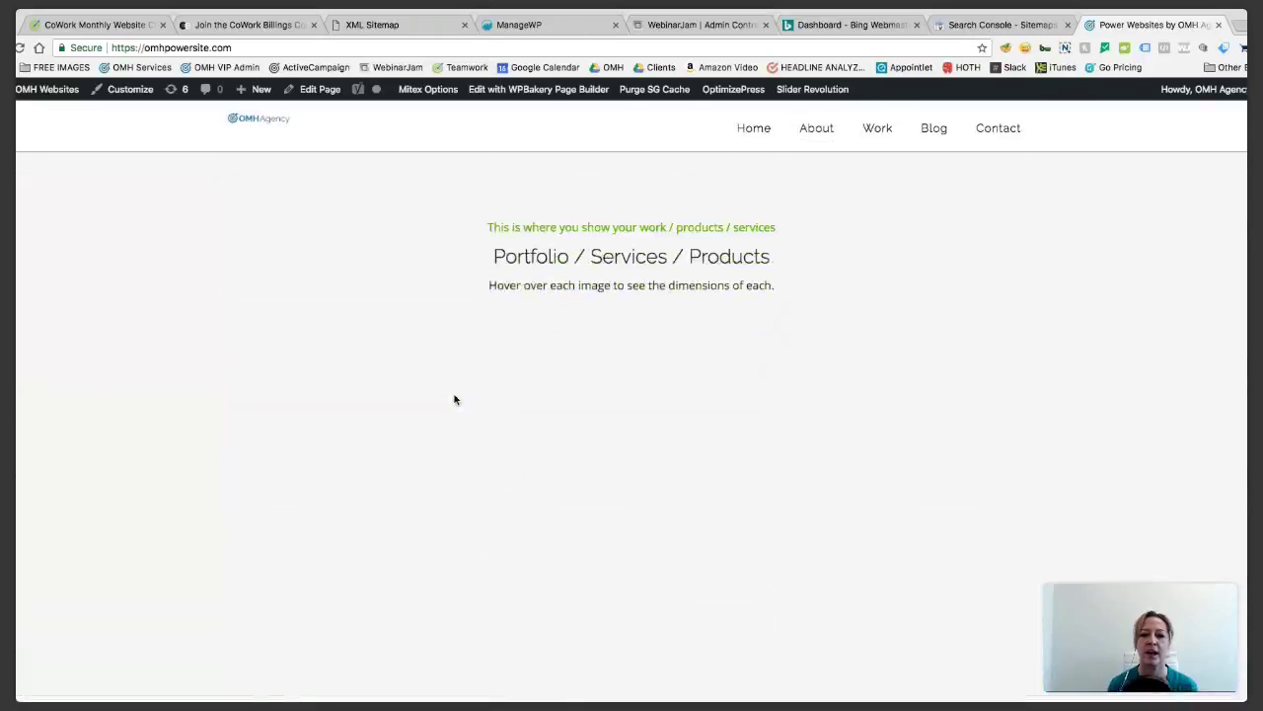
pyautogui.scroll(10, 455, 399)
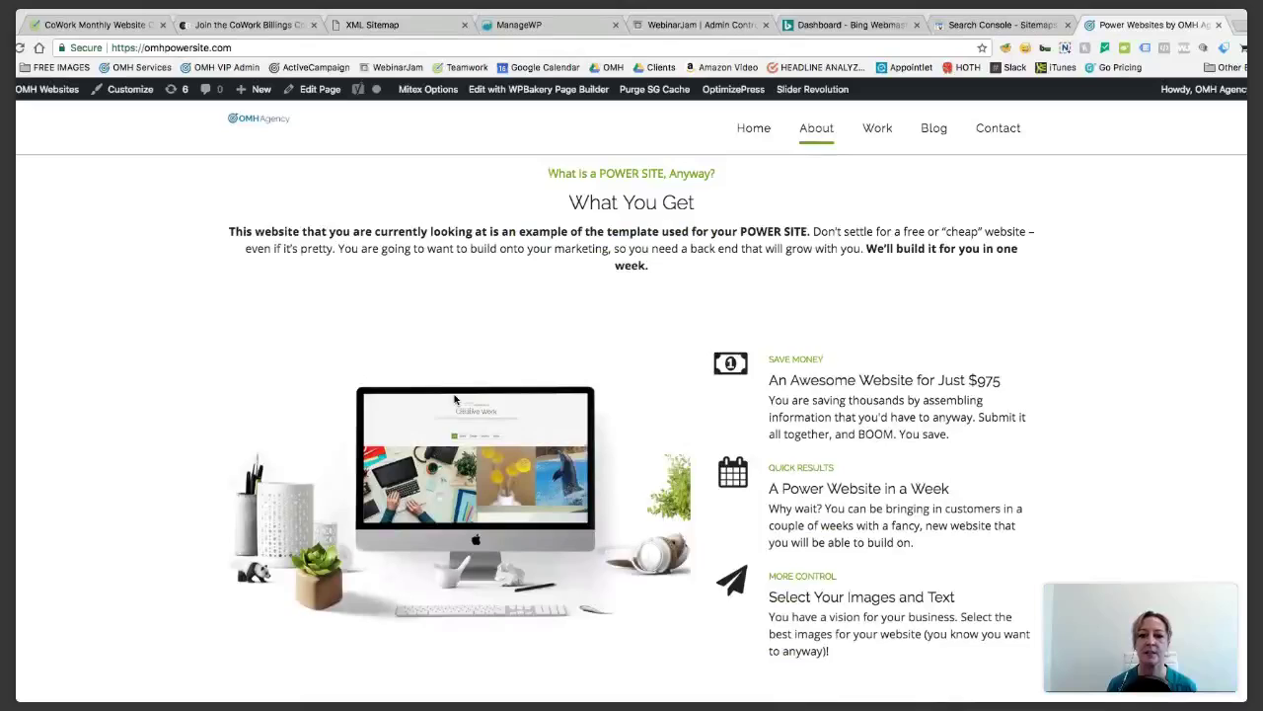
pyautogui.scroll(-1, 455, 399)
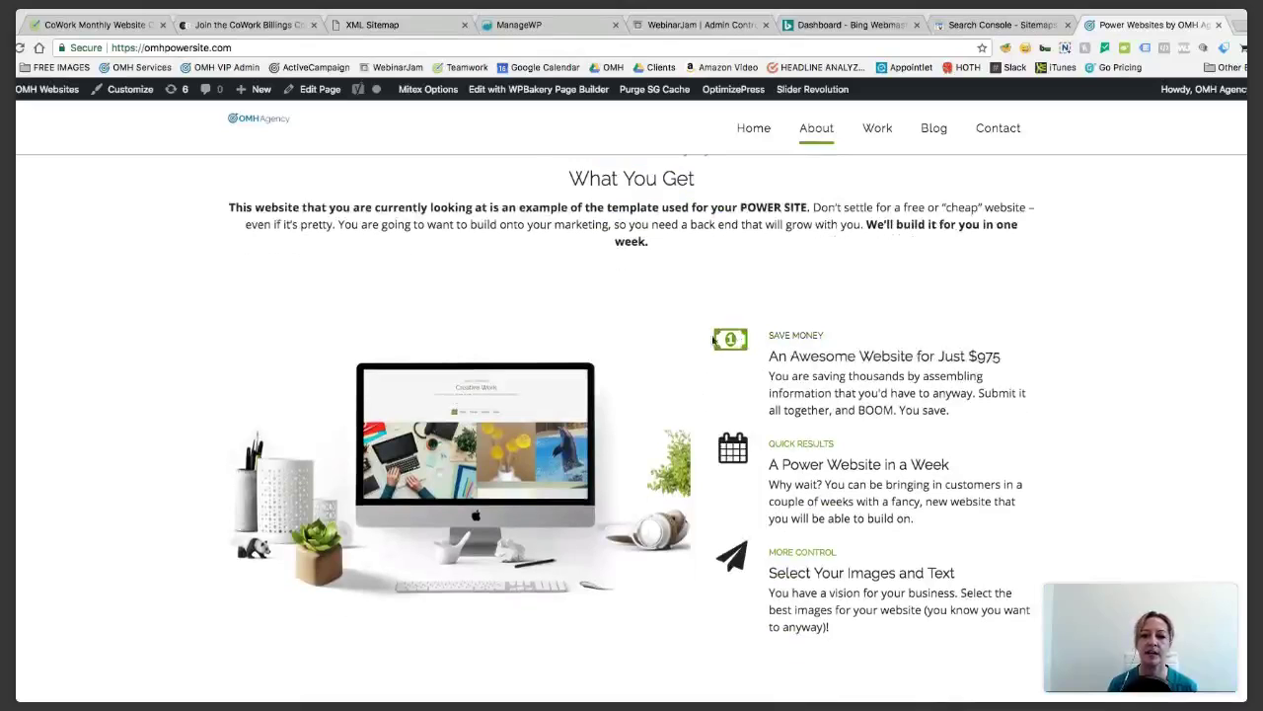
pyautogui.moveTo(670, 334); pyautogui.dragTo(967, 622)
pyautogui.click(818, 668)
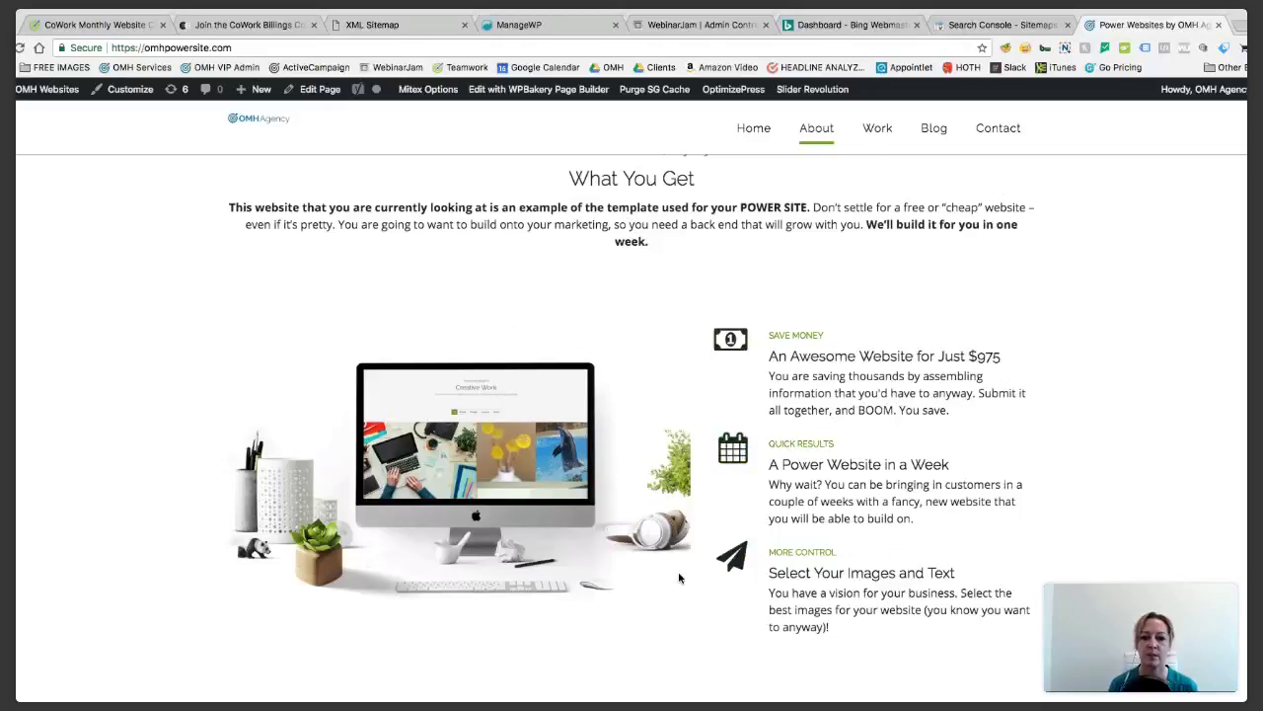
pyautogui.scroll(-10, 679, 578)
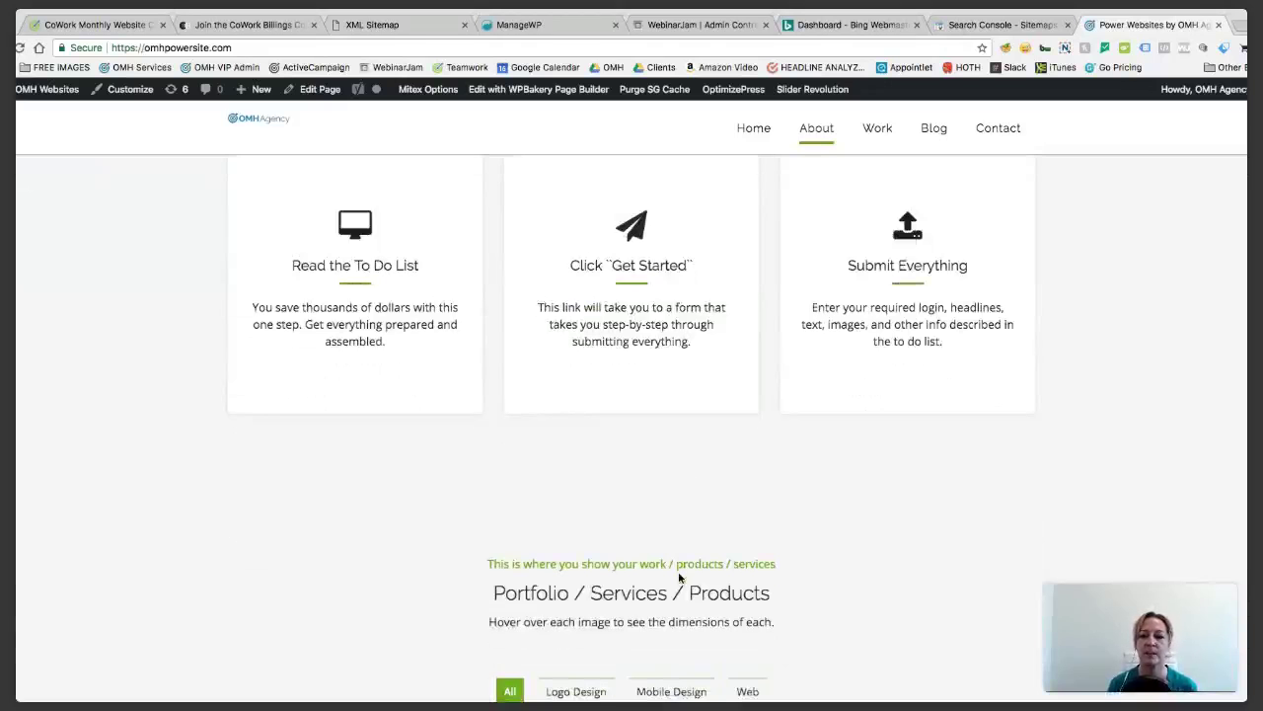
pyautogui.scroll(15, 679, 579)
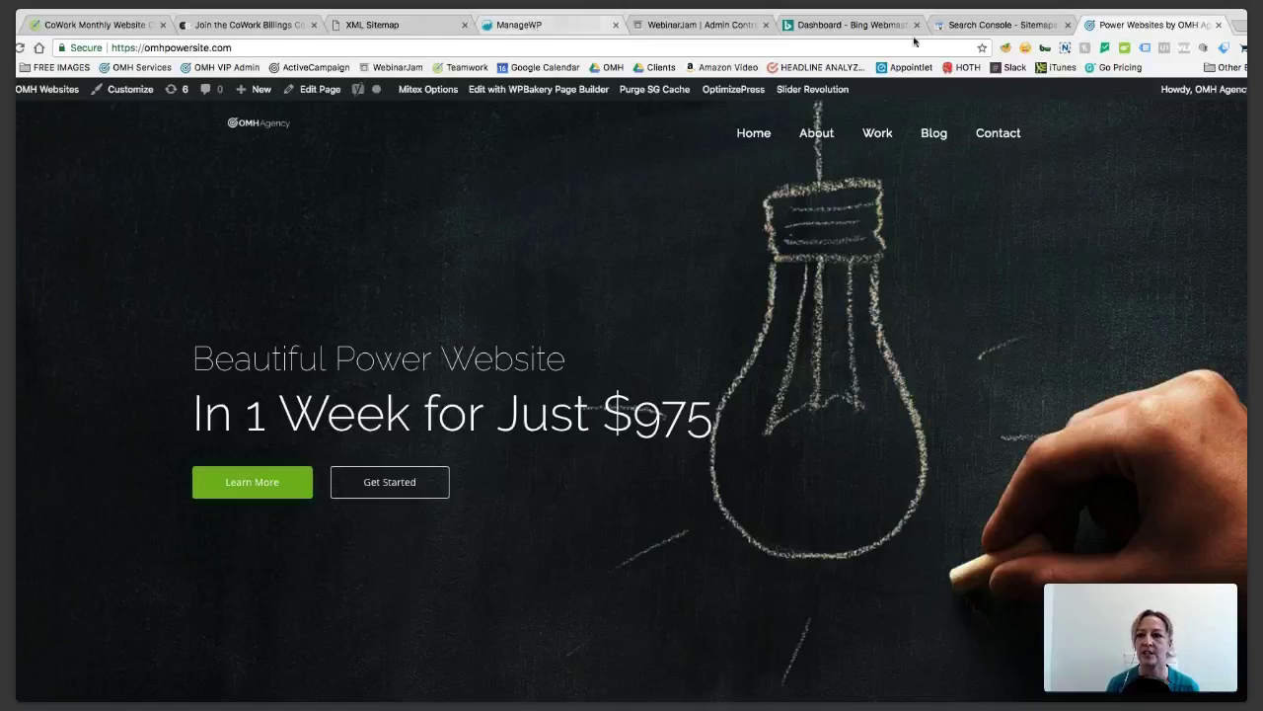
# Mark the Click through Site and Check for problems task complete in the Teamwork checklist
pyautogui.click(1052, 27)
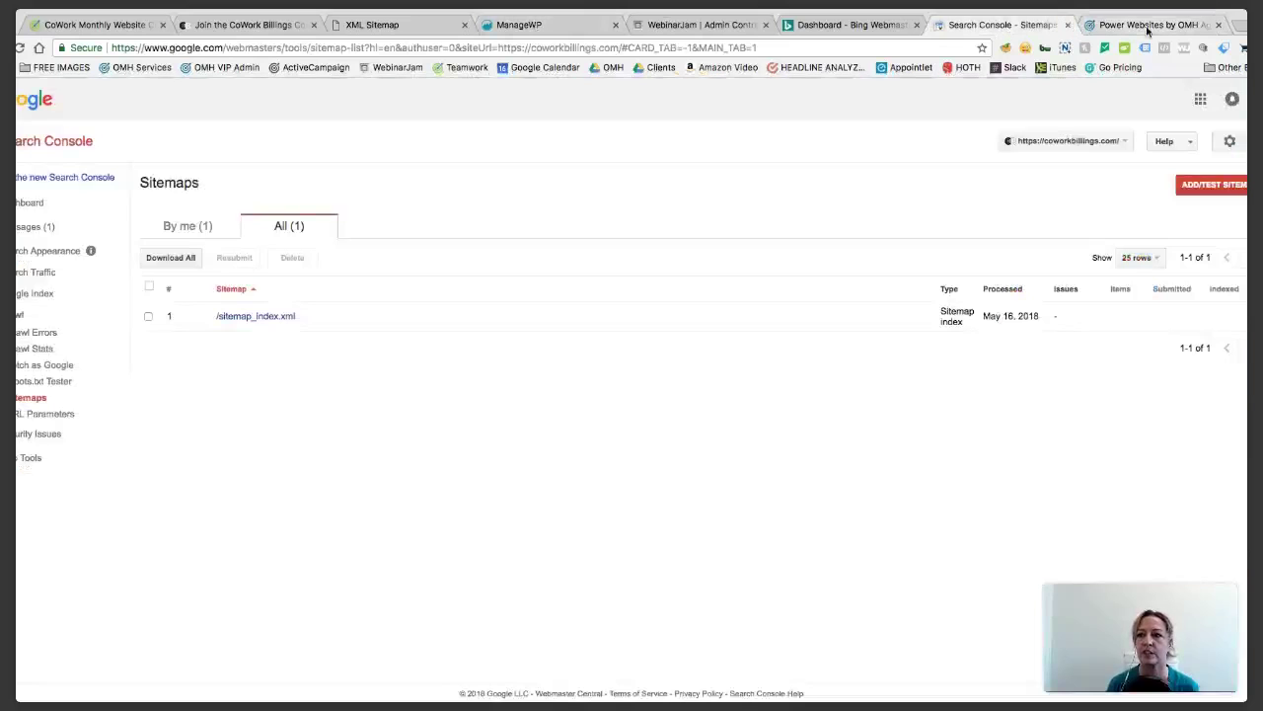
pyautogui.click(57, 27)
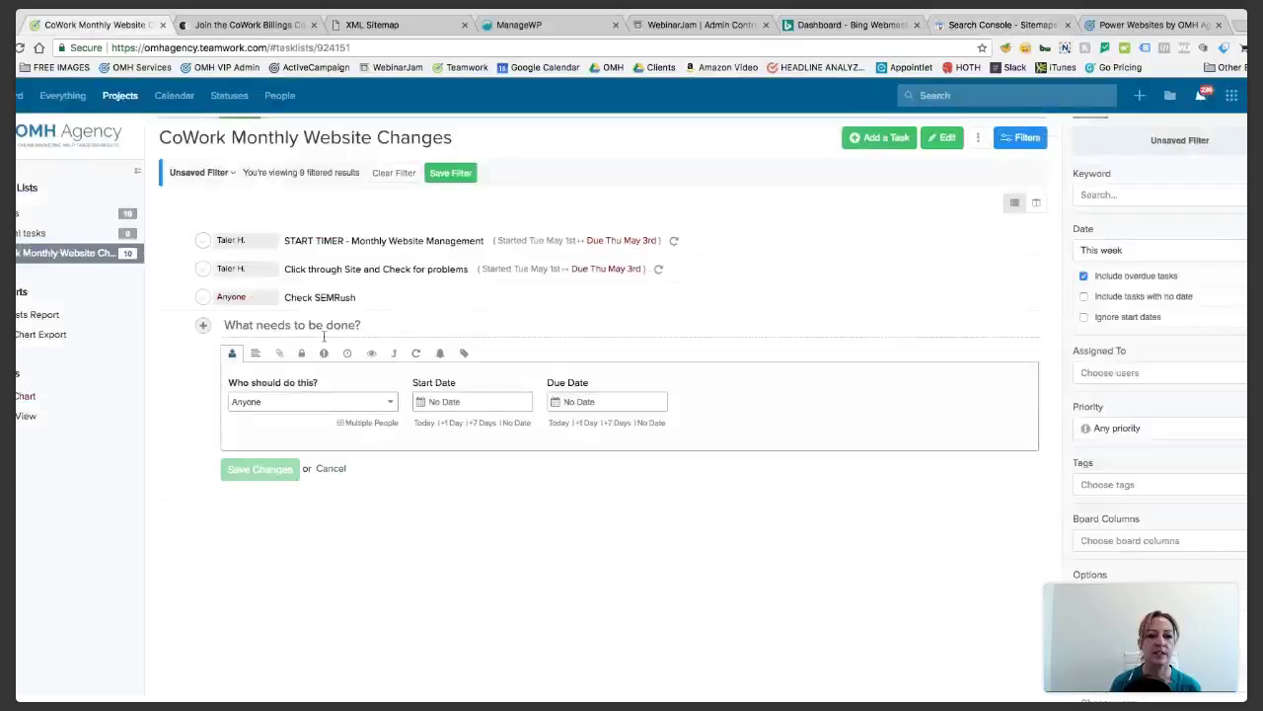
pyautogui.click(204, 270)
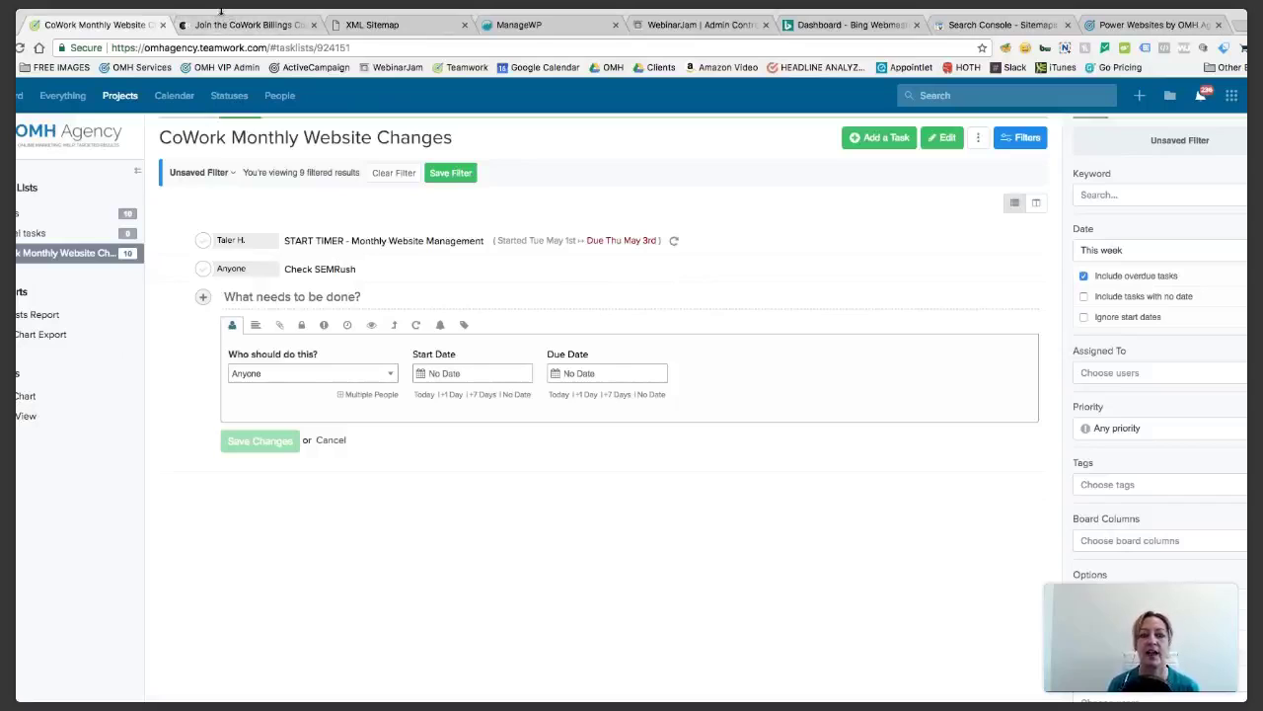
# Open semrush.com in a new browser tab and go to its Projects list
pyautogui.click(1242, 27)
pyautogui.write('semrush.com')
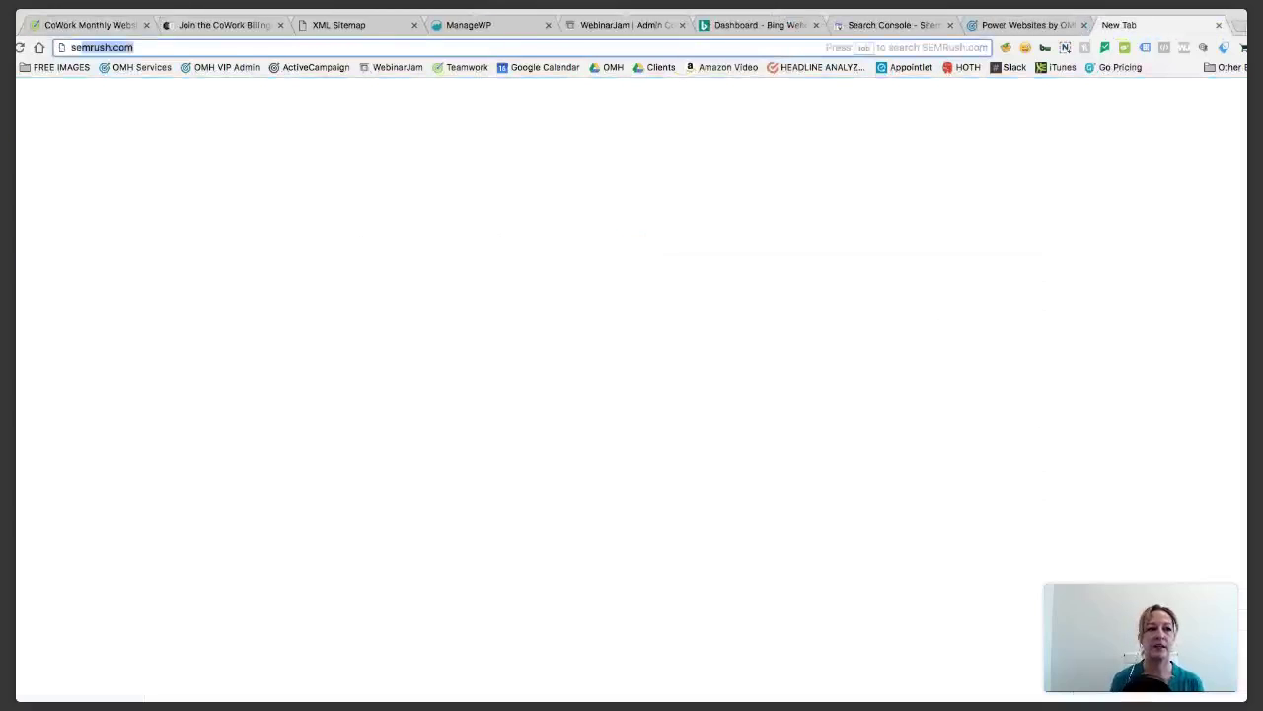
pyautogui.press('Return')
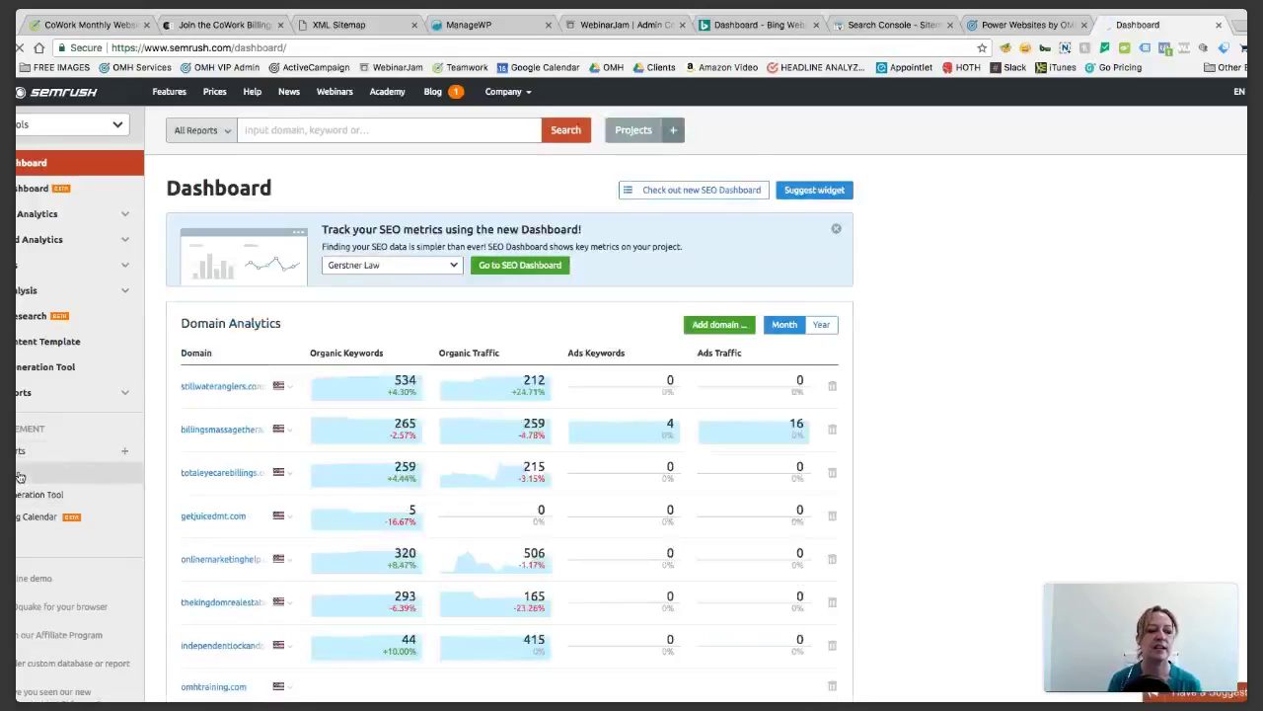
pyautogui.click(65, 471)
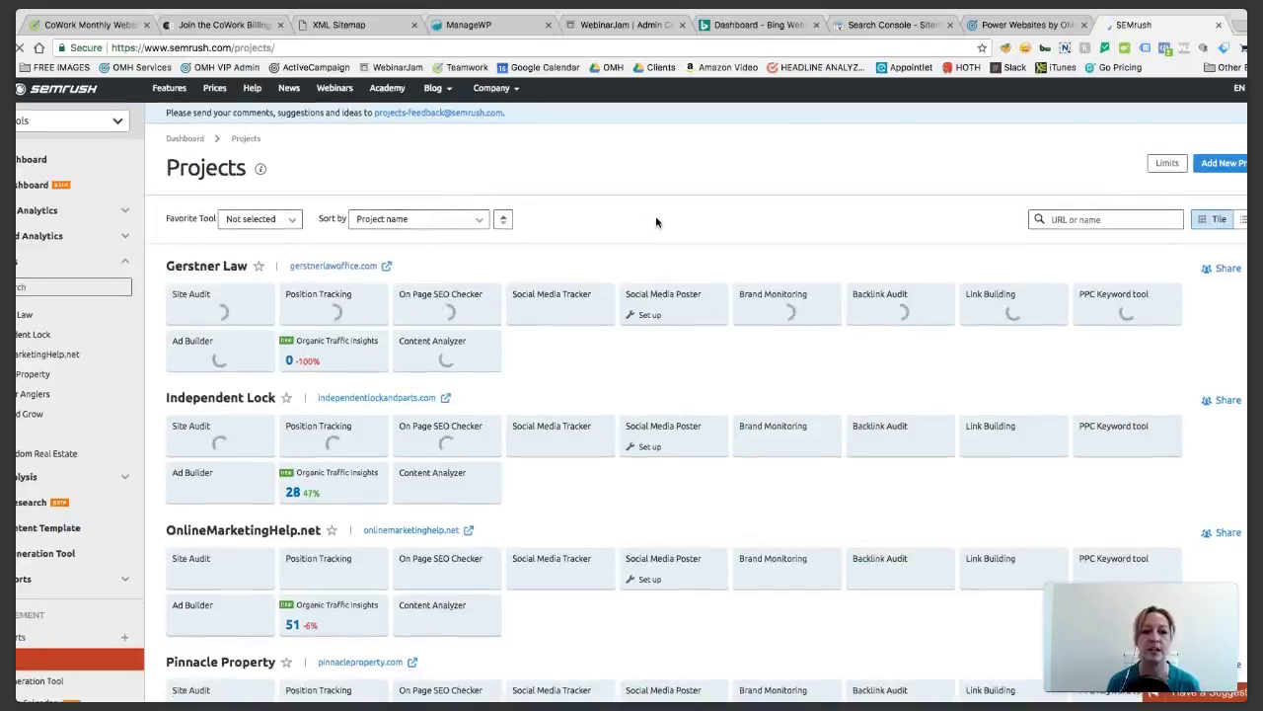
# Find the OnlineMarketingHelp.net project in the SEMrush list and open its Site Audit overview
pyautogui.scroll(-3, 652, 291)
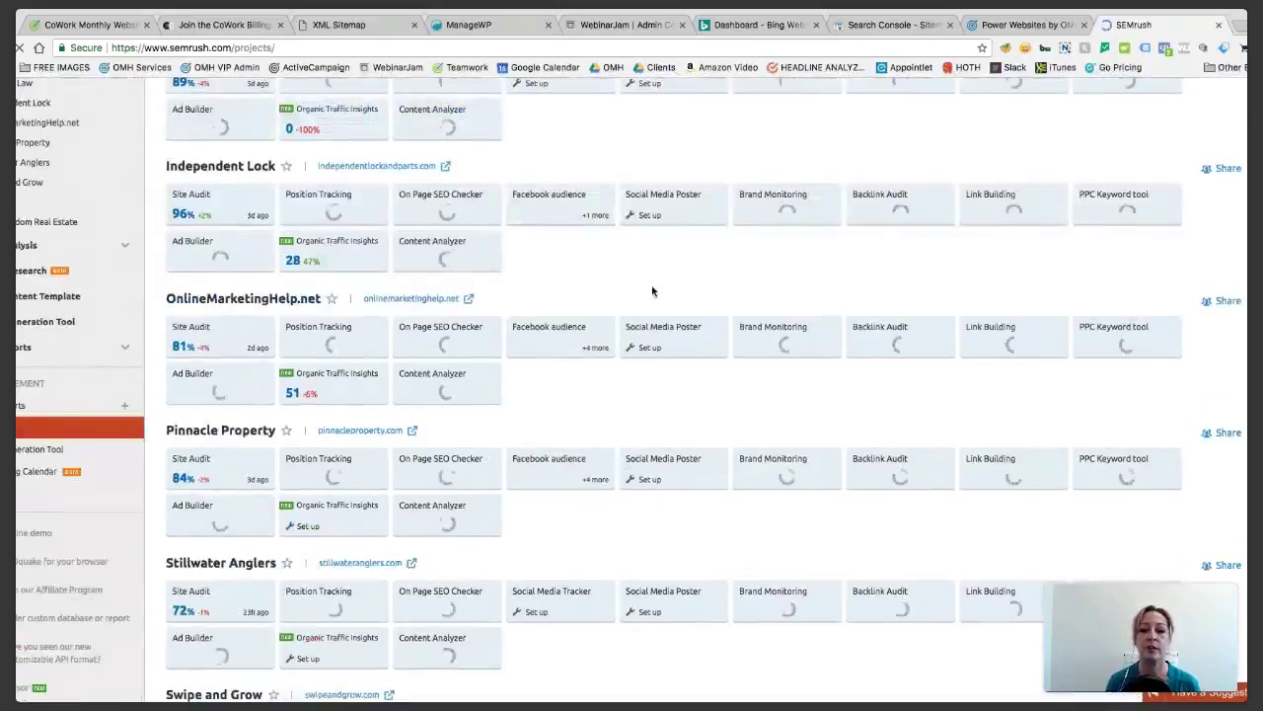
pyautogui.scroll(1, 652, 292)
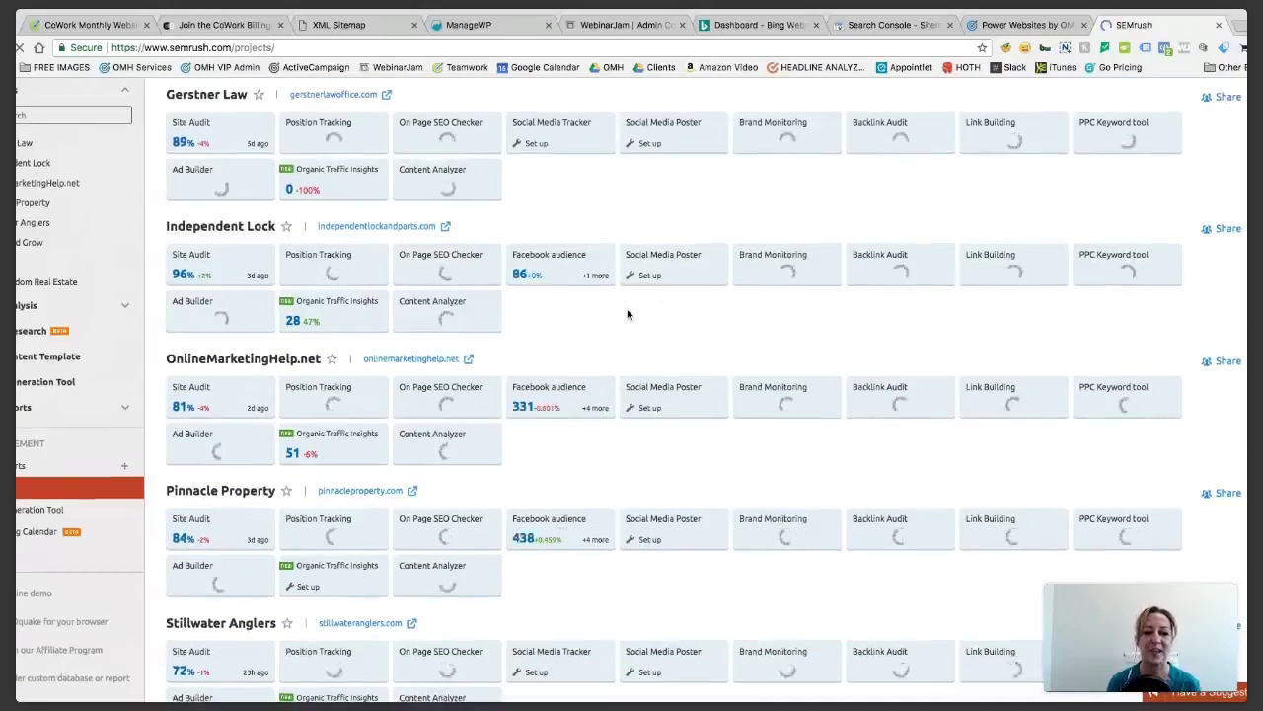
pyautogui.scroll(-1, 628, 315)
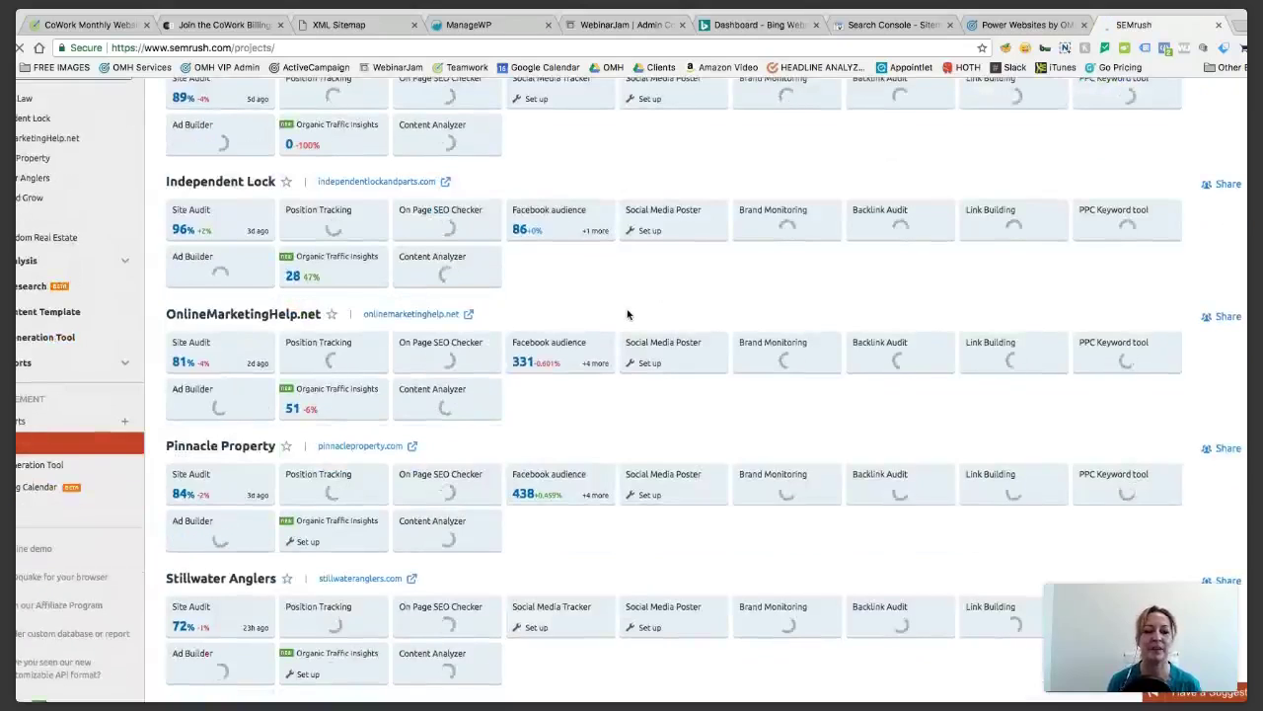
pyautogui.click(229, 315)
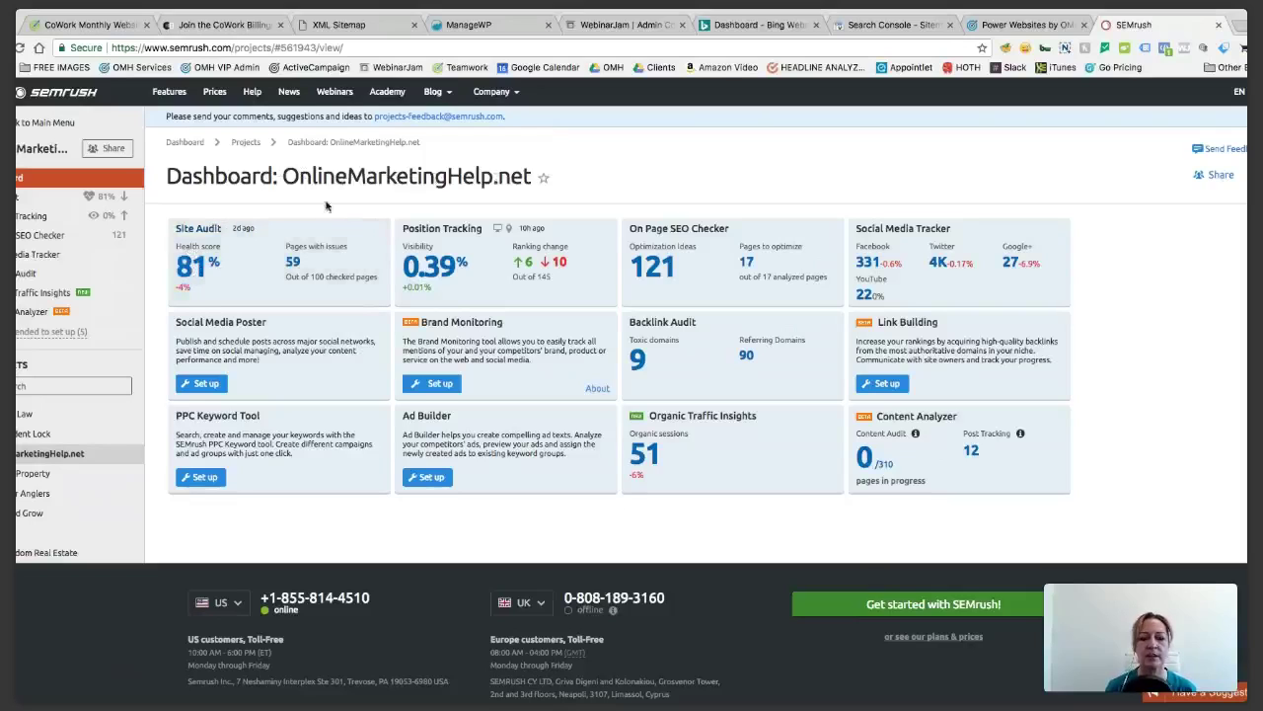
pyautogui.click(193, 267)
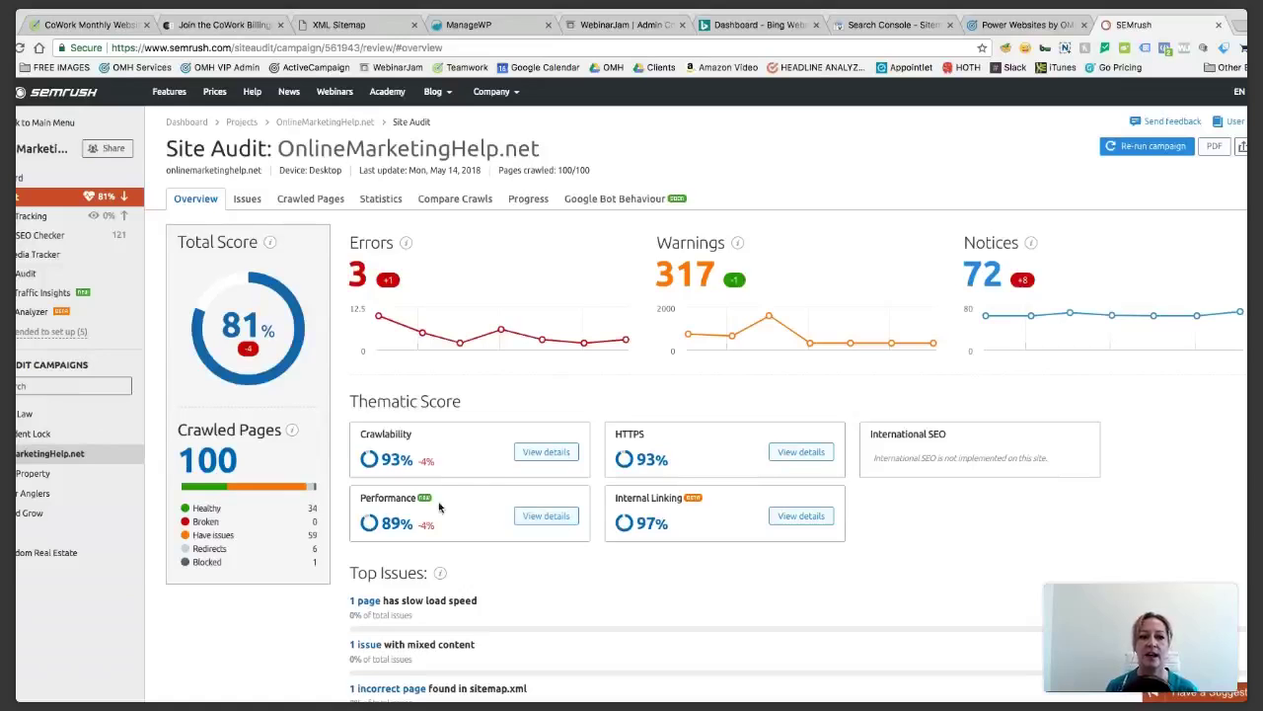
# Examine the Total Score, Thematic Score and Top Issues sections of the OnlineMarketingHelp.net audit overview
pyautogui.scroll(-5, 439, 506)
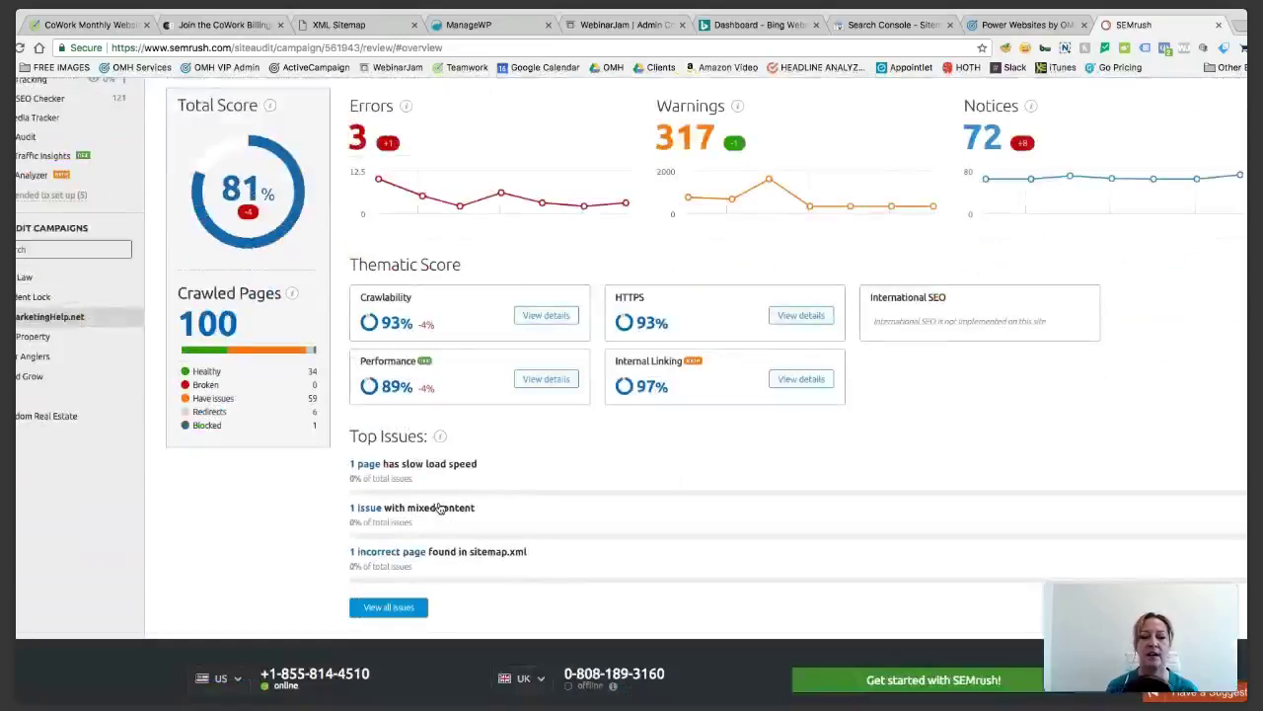
pyautogui.scroll(8, 439, 506)
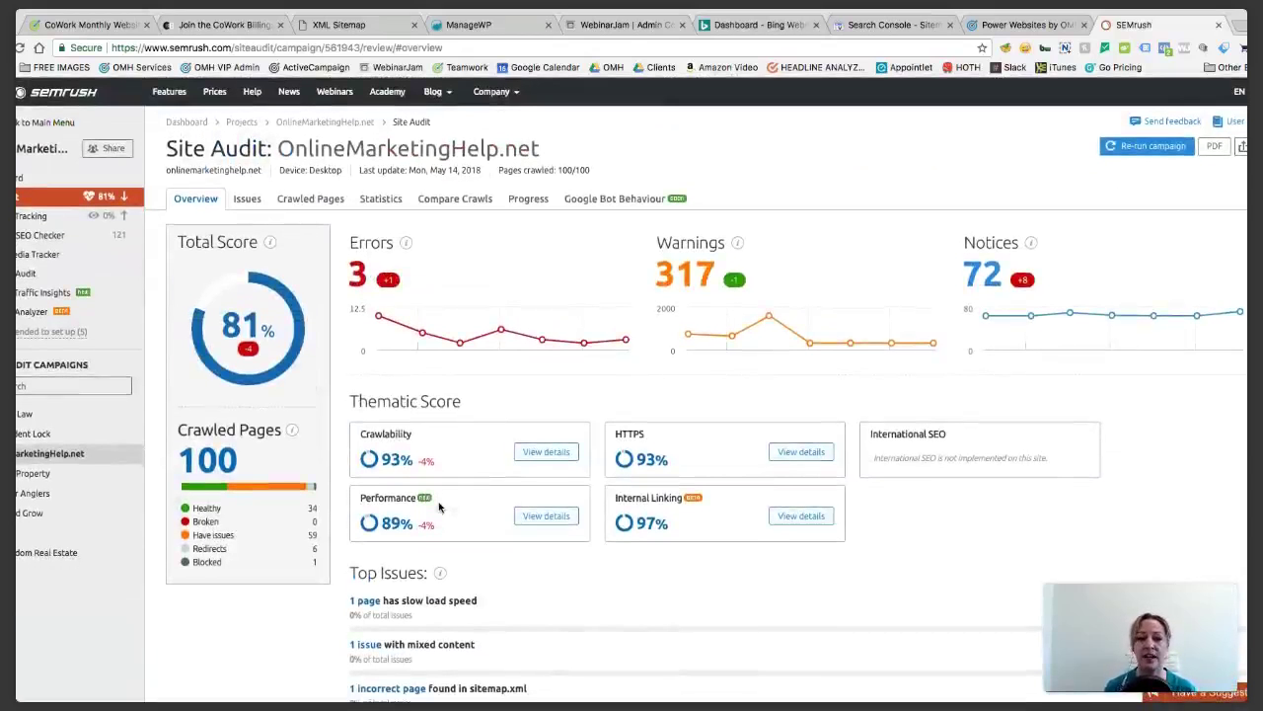
pyautogui.scroll(-4, 440, 506)
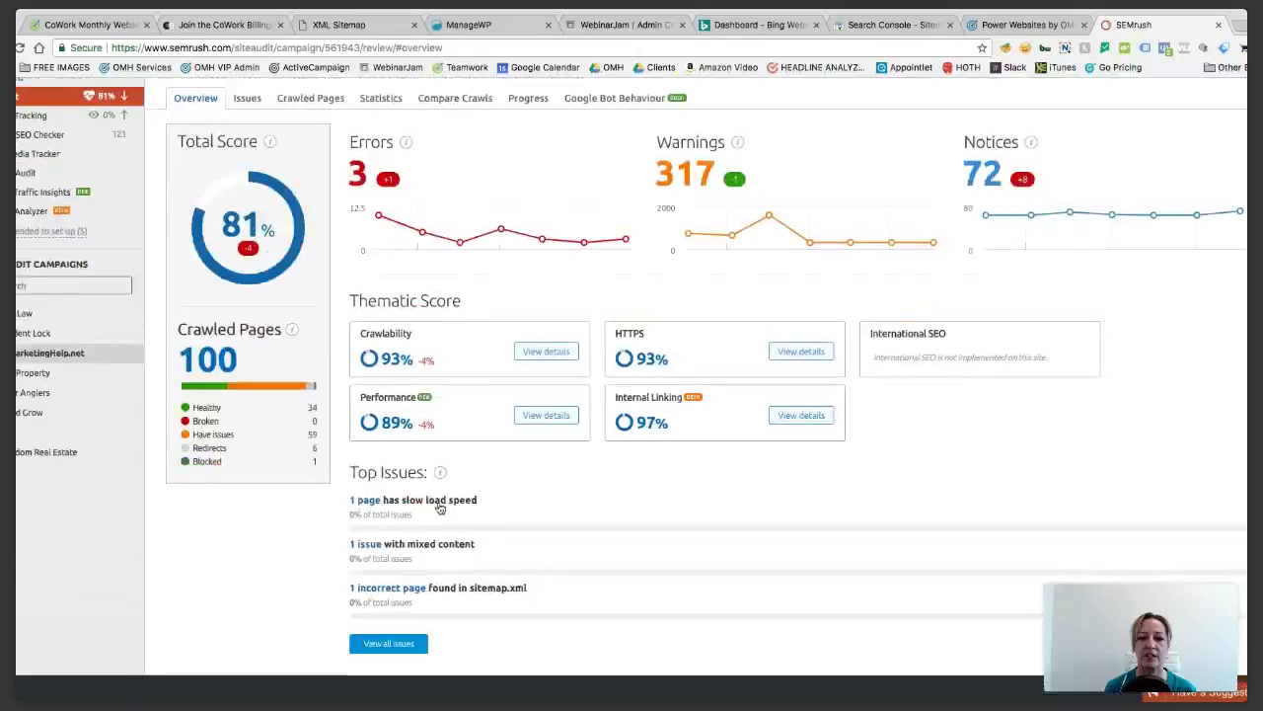
pyautogui.scroll(1, 629, 510)
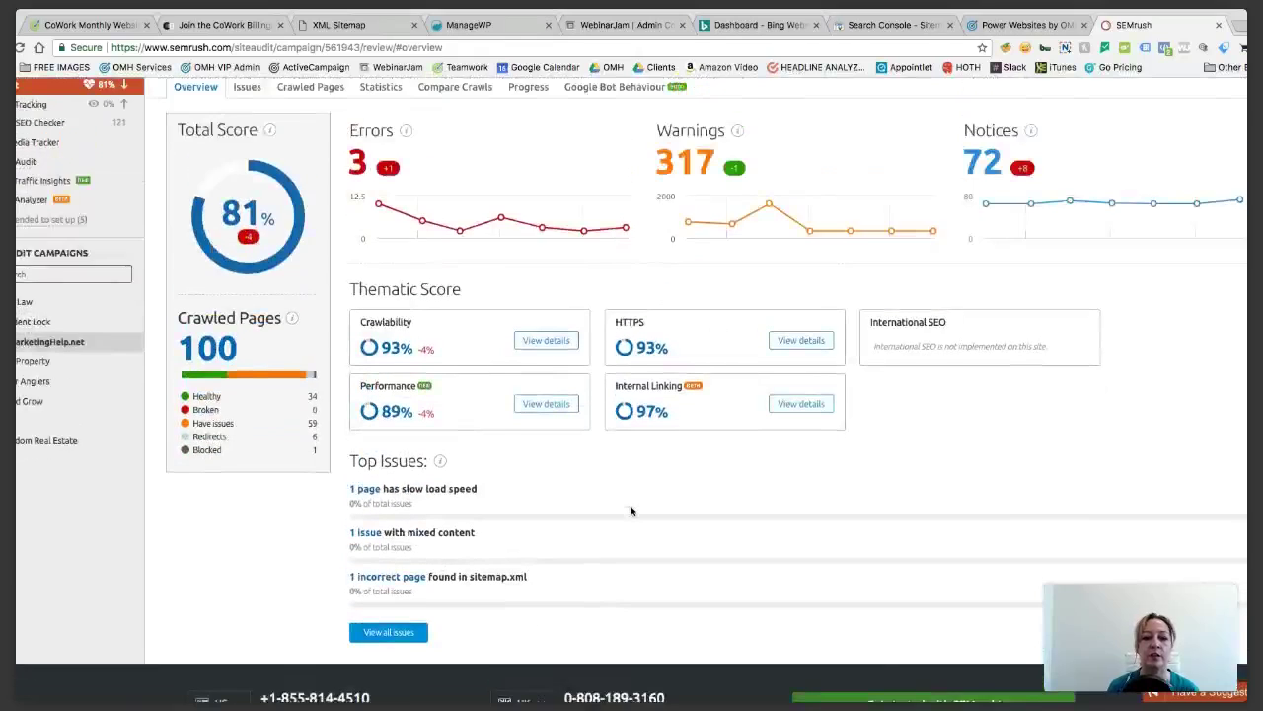
pyautogui.scroll(-4, 544, 470)
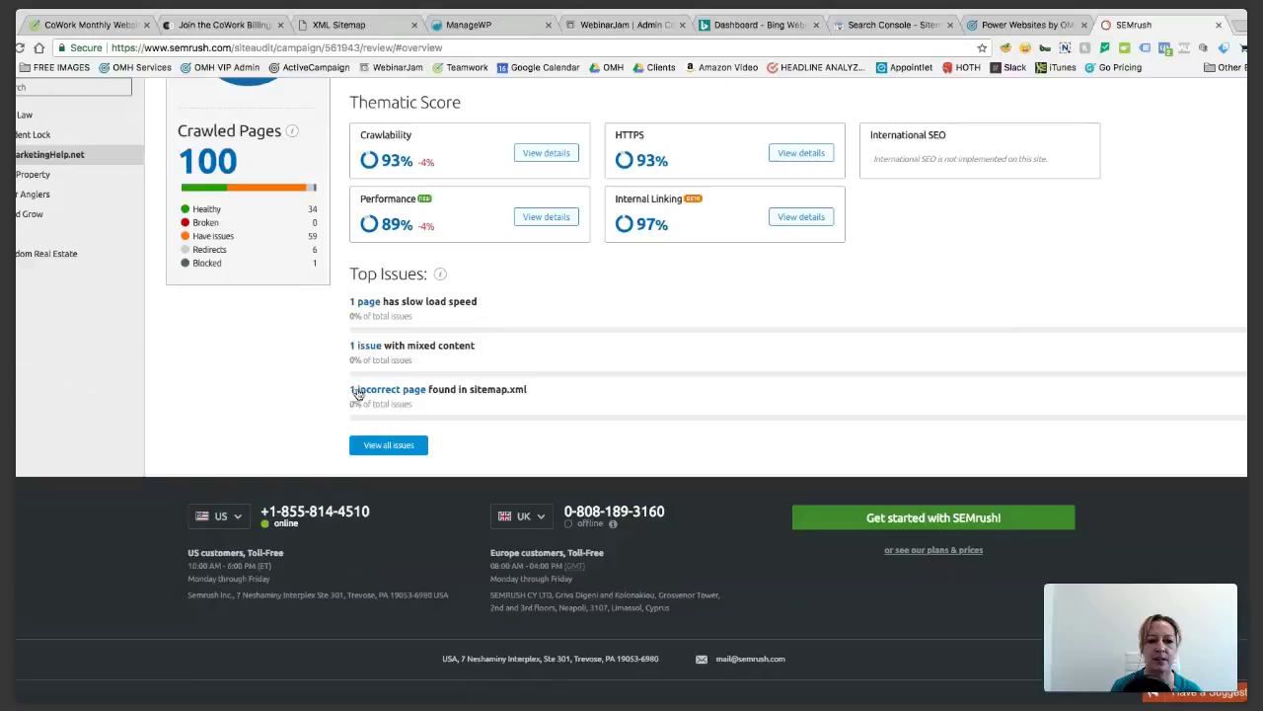
# Open the top issue about the incorrect page in sitemap.xml and inspect the Link URL it reports
pyautogui.click(456, 393)
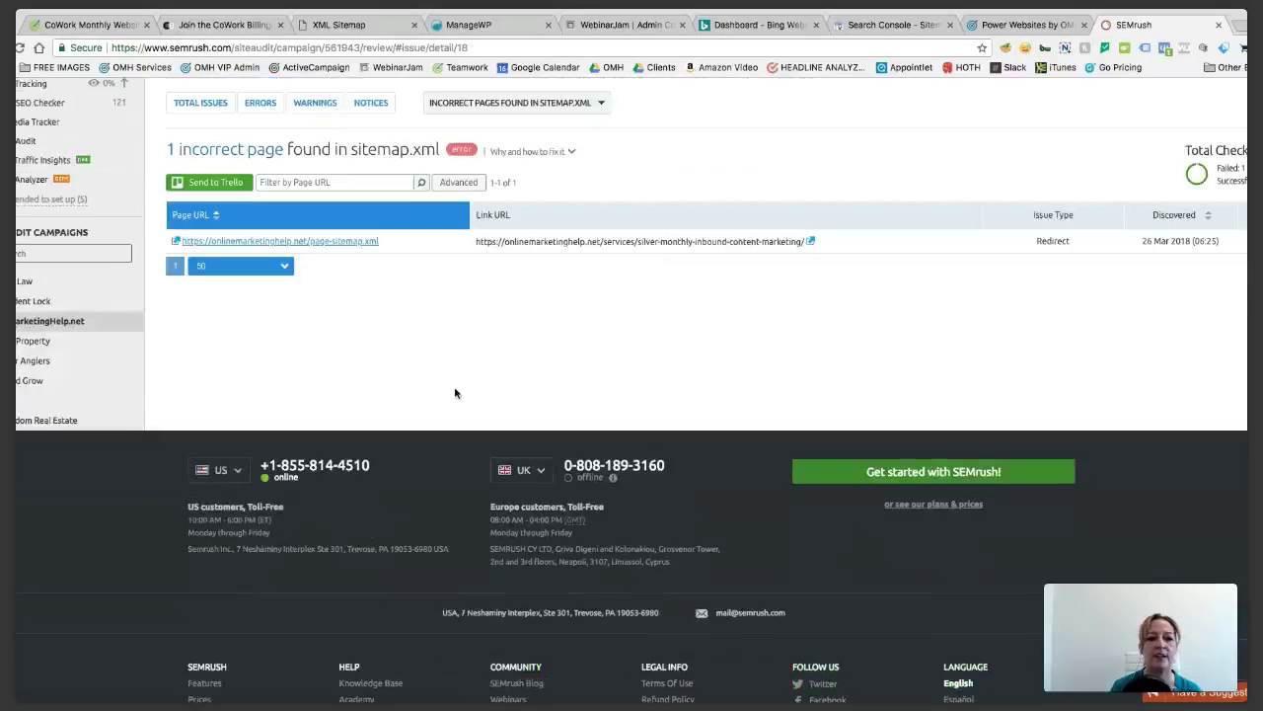
pyautogui.scroll(2, 455, 393)
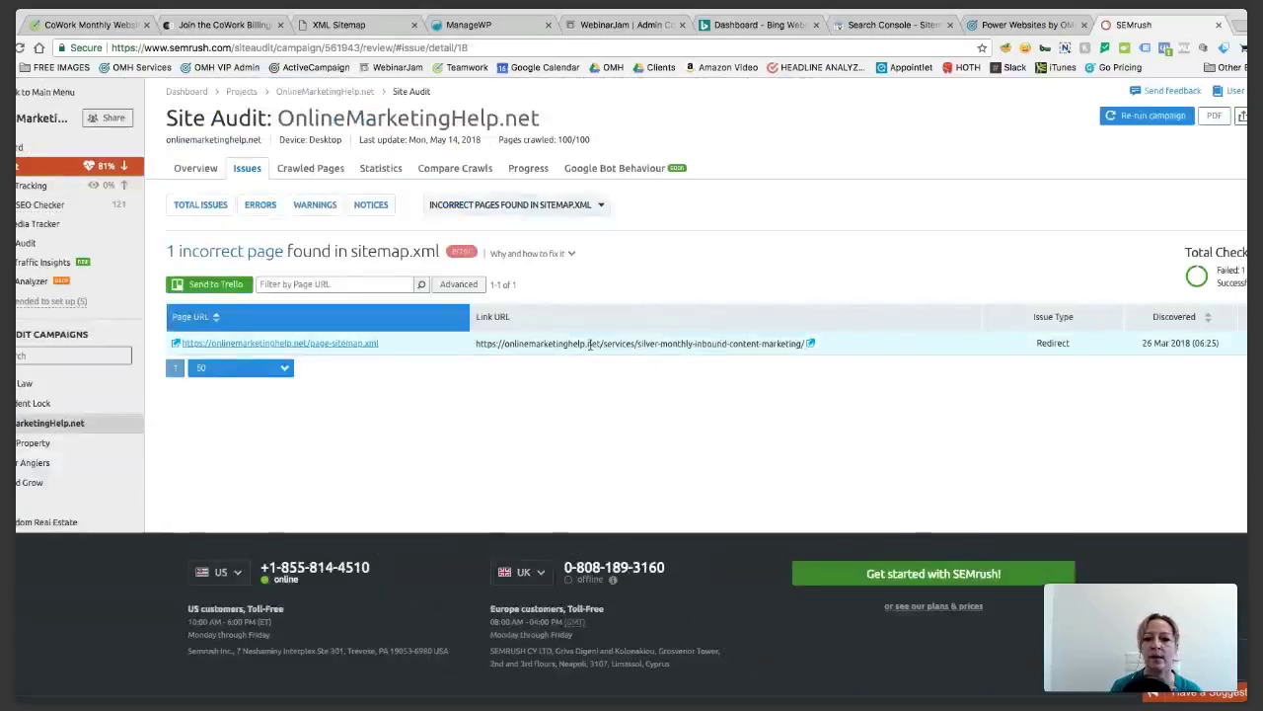
pyautogui.moveTo(590, 344); pyautogui.dragTo(807, 344)
pyautogui.click(493, 346)
pyautogui.moveTo(493, 346); pyautogui.dragTo(810, 344)
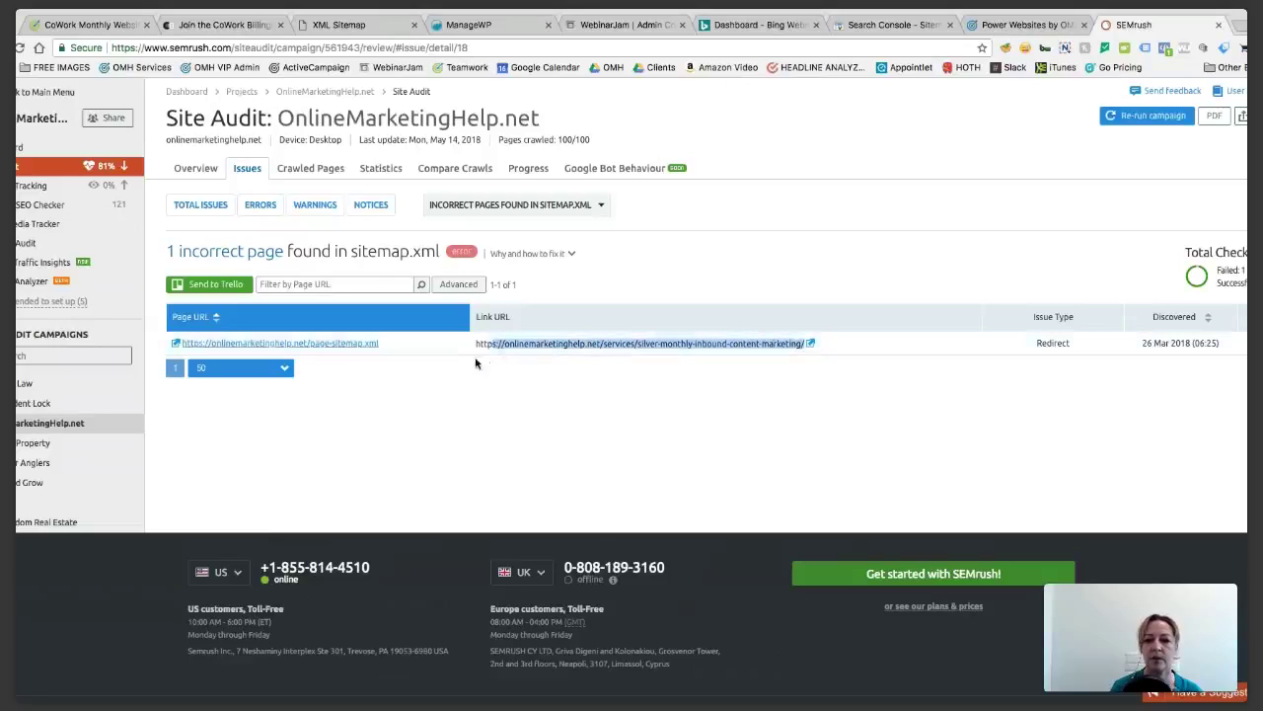
pyautogui.moveTo(496, 344); pyautogui.dragTo(810, 345)
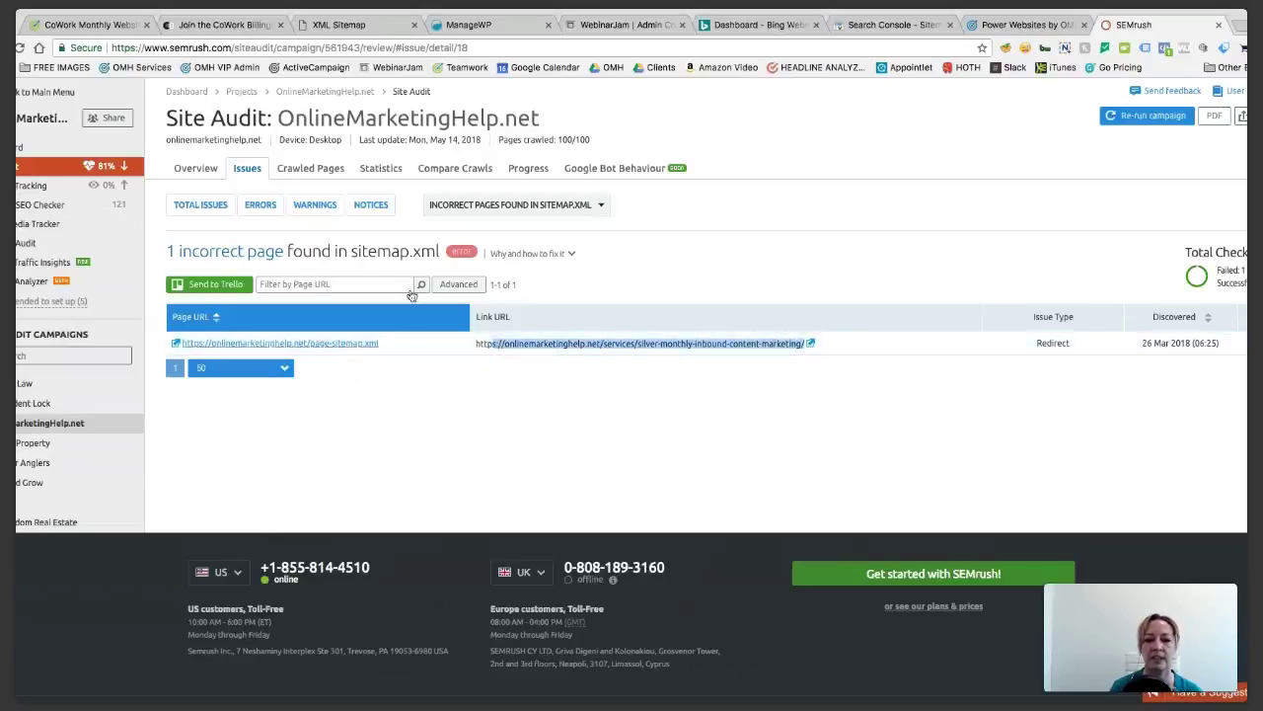
pyautogui.moveTo(476, 343); pyautogui.dragTo(804, 342)
pyautogui.click(740, 405)
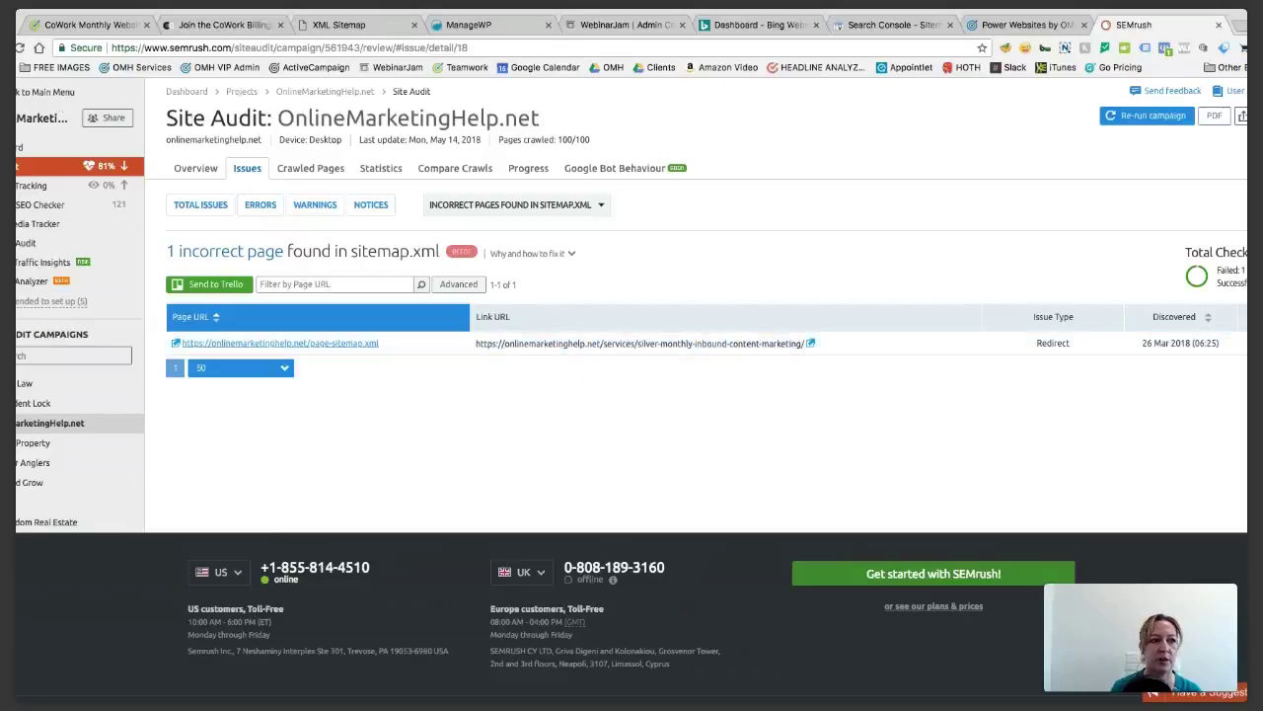
# Go back to the overview, reopen the sitemap.xml issue, view the reported Link URL in its own tab, and close that tab
pyautogui.press('super+bracketleft')
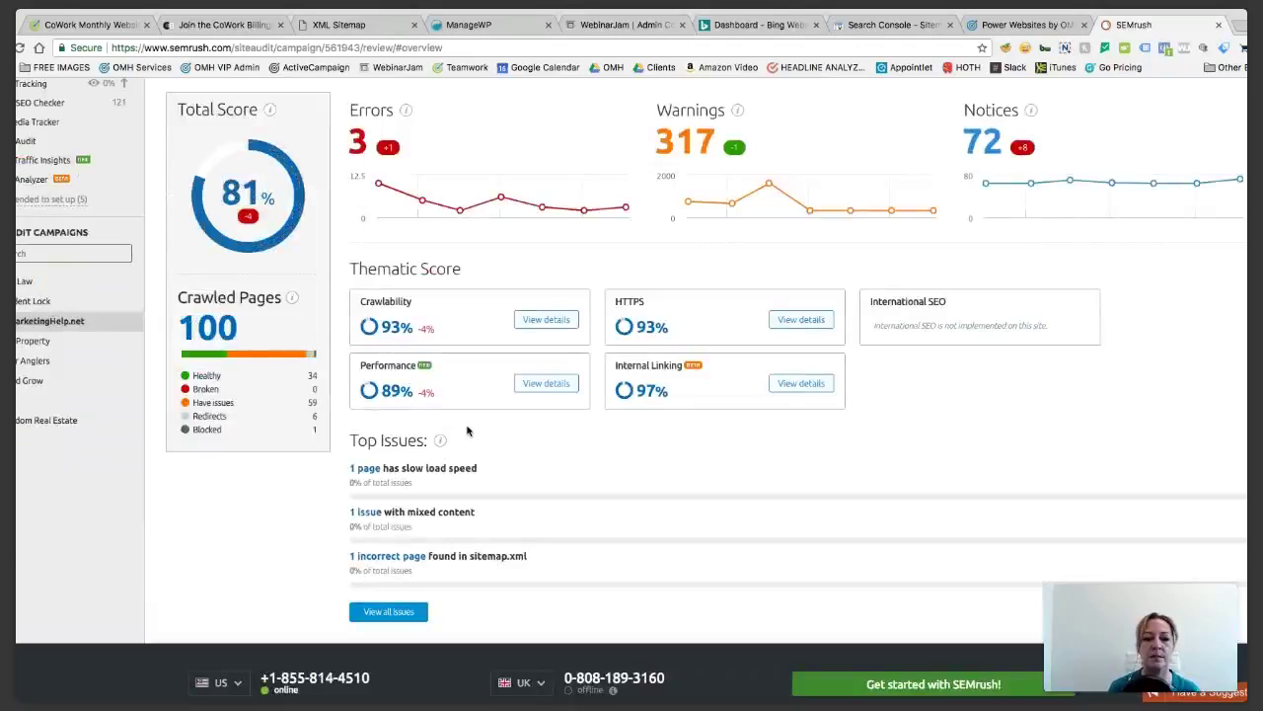
pyautogui.click(399, 556)
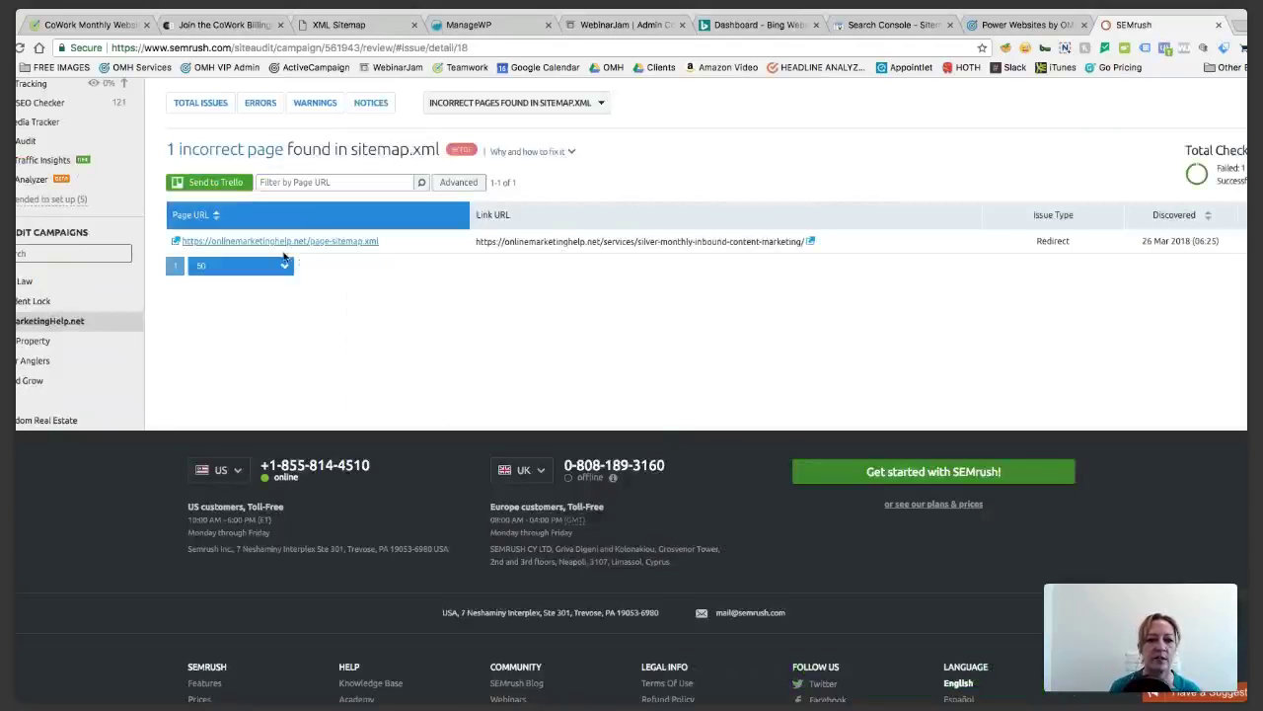
pyautogui.click(810, 242)
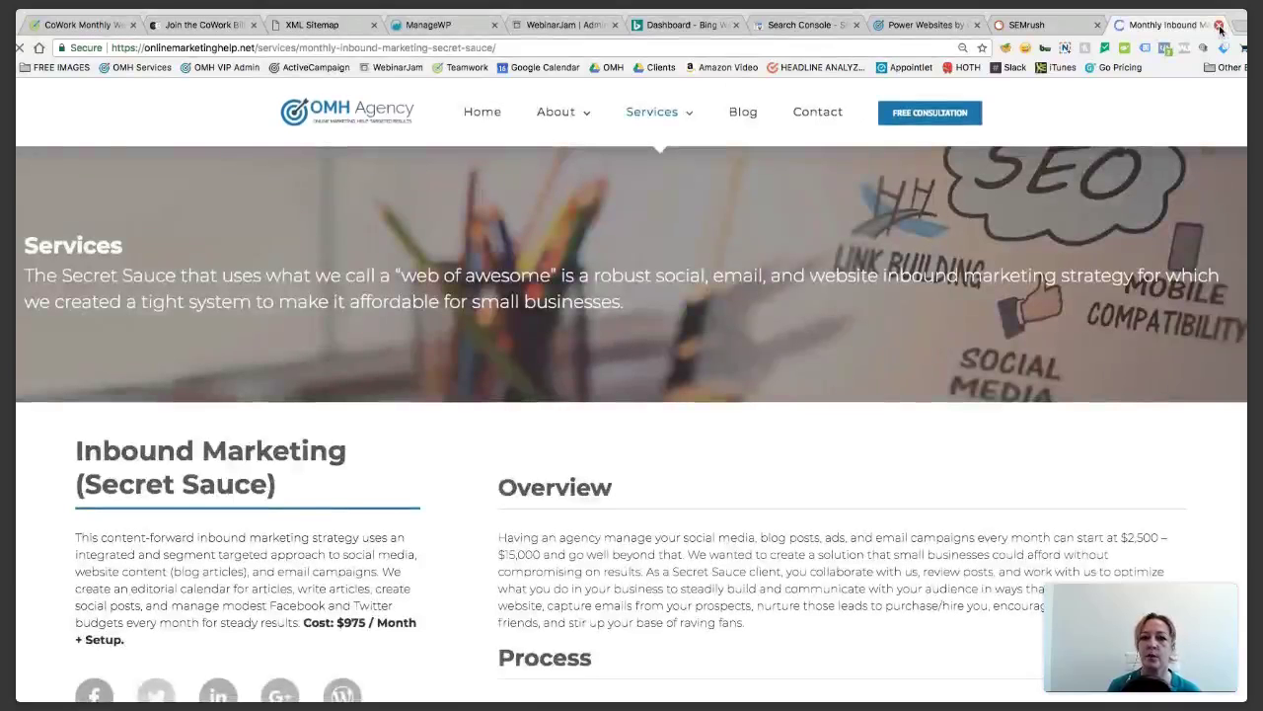
pyautogui.click(1220, 26)
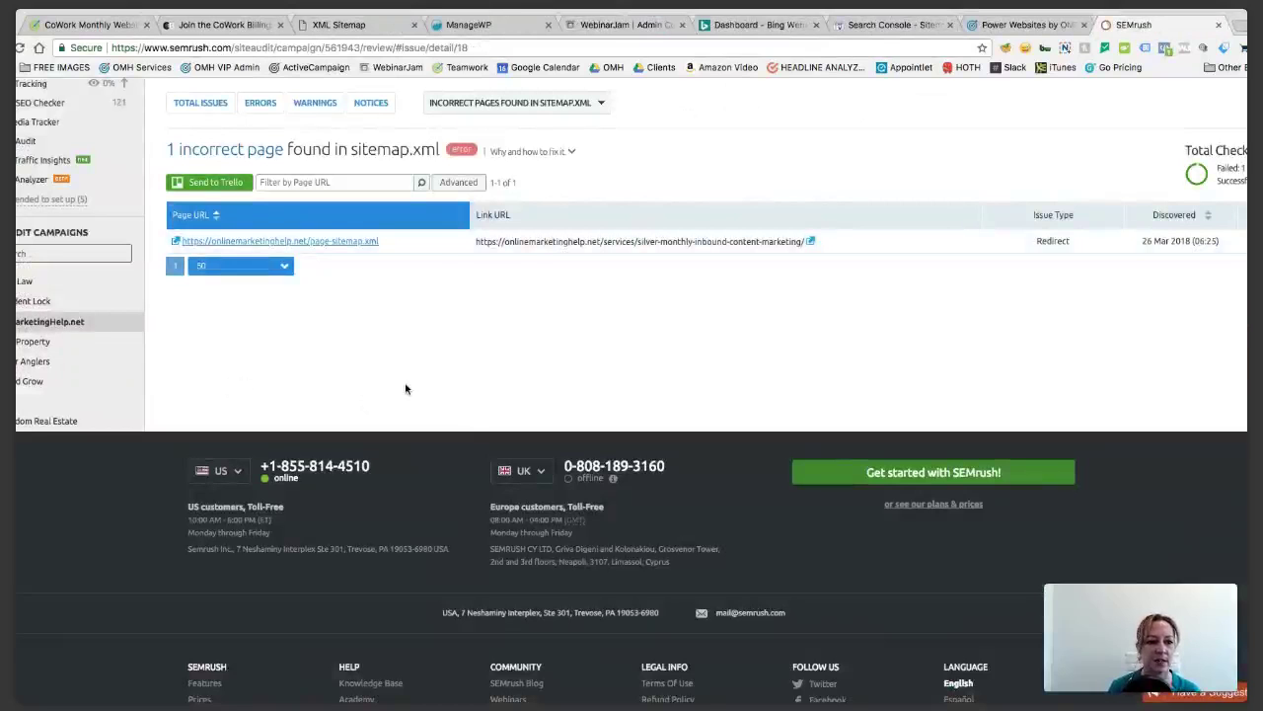
# Return to the Site Audit overview and review the error trend and the Top Issues list
pyautogui.scroll(3, 405, 388)
pyautogui.click(202, 200)
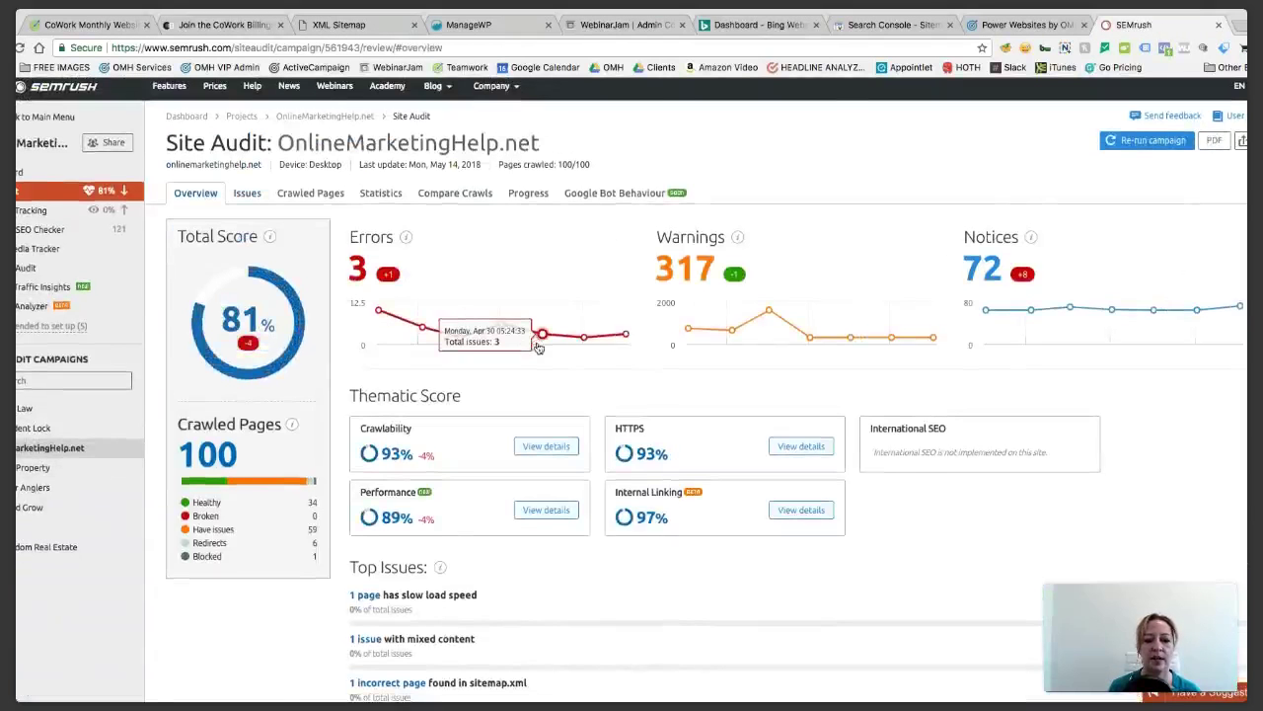
pyautogui.scroll(-5, 537, 346)
pyautogui.scroll(5, 538, 345)
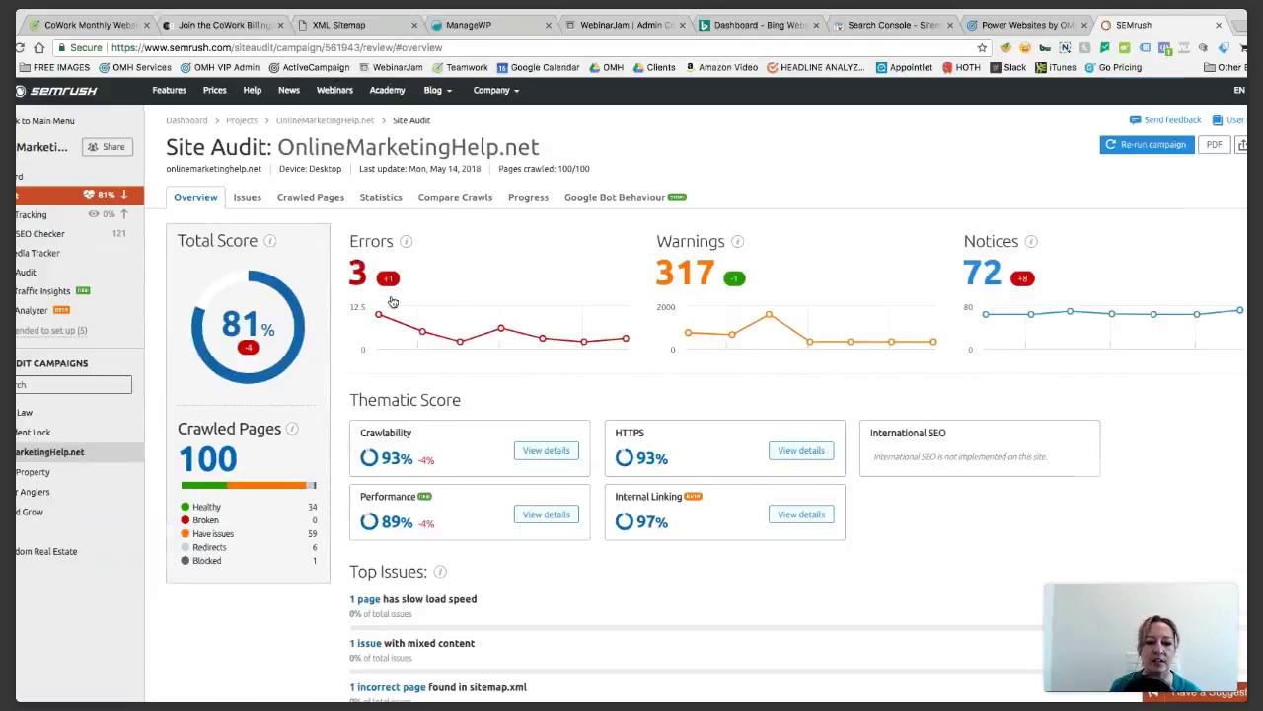
pyautogui.scroll(-3, 391, 301)
# Check the slow load speed issue and the load time details of its WordPress Archives page, and return to the audit overview
pyautogui.click(391, 443)
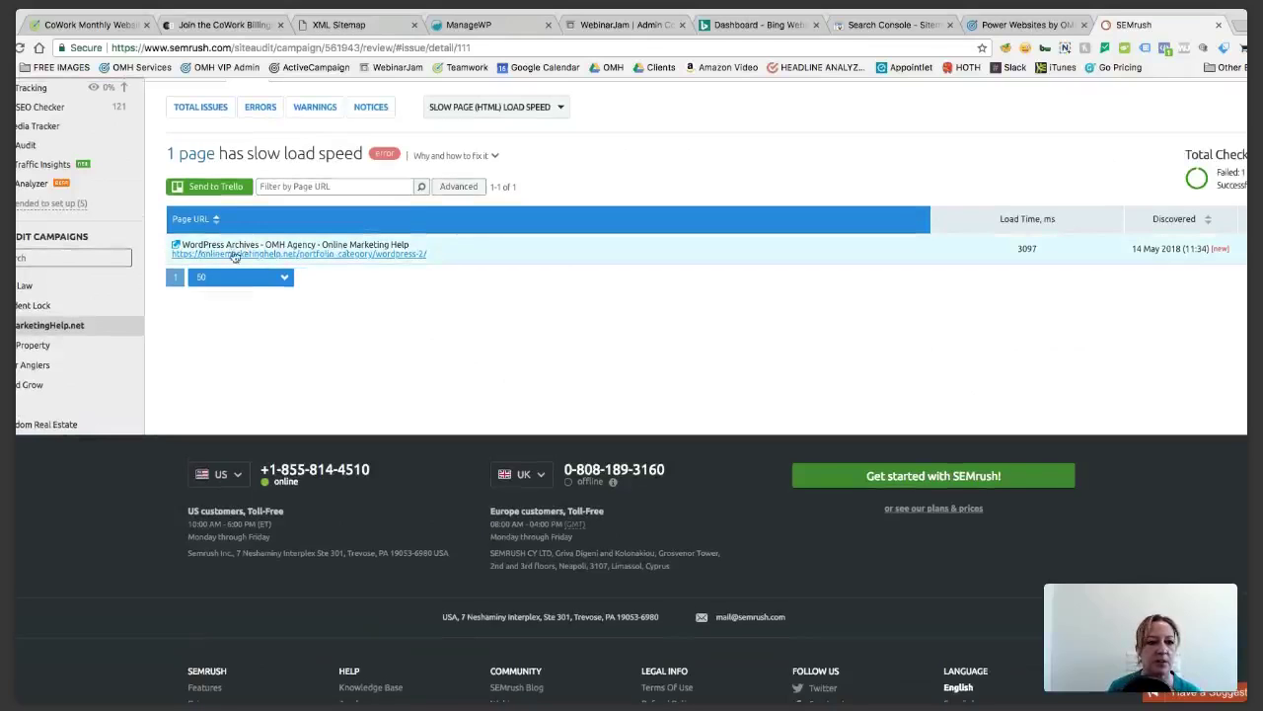
pyautogui.click(389, 258)
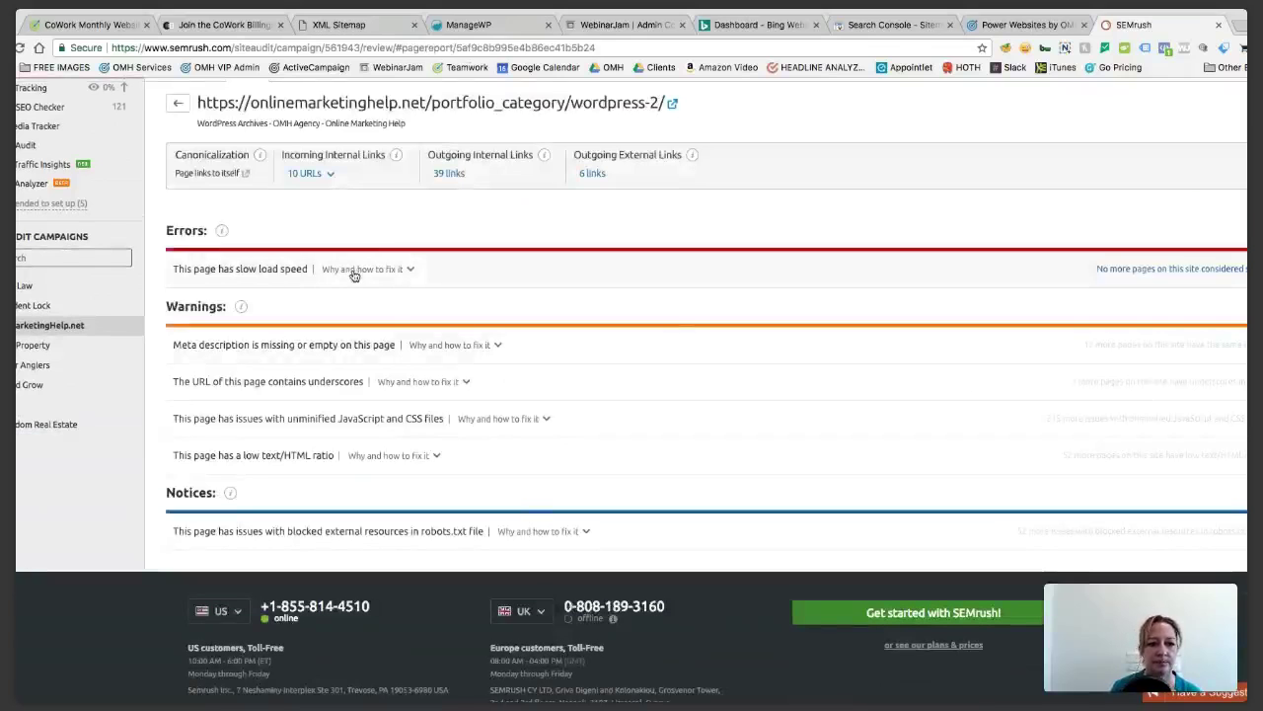
pyautogui.click(343, 280)
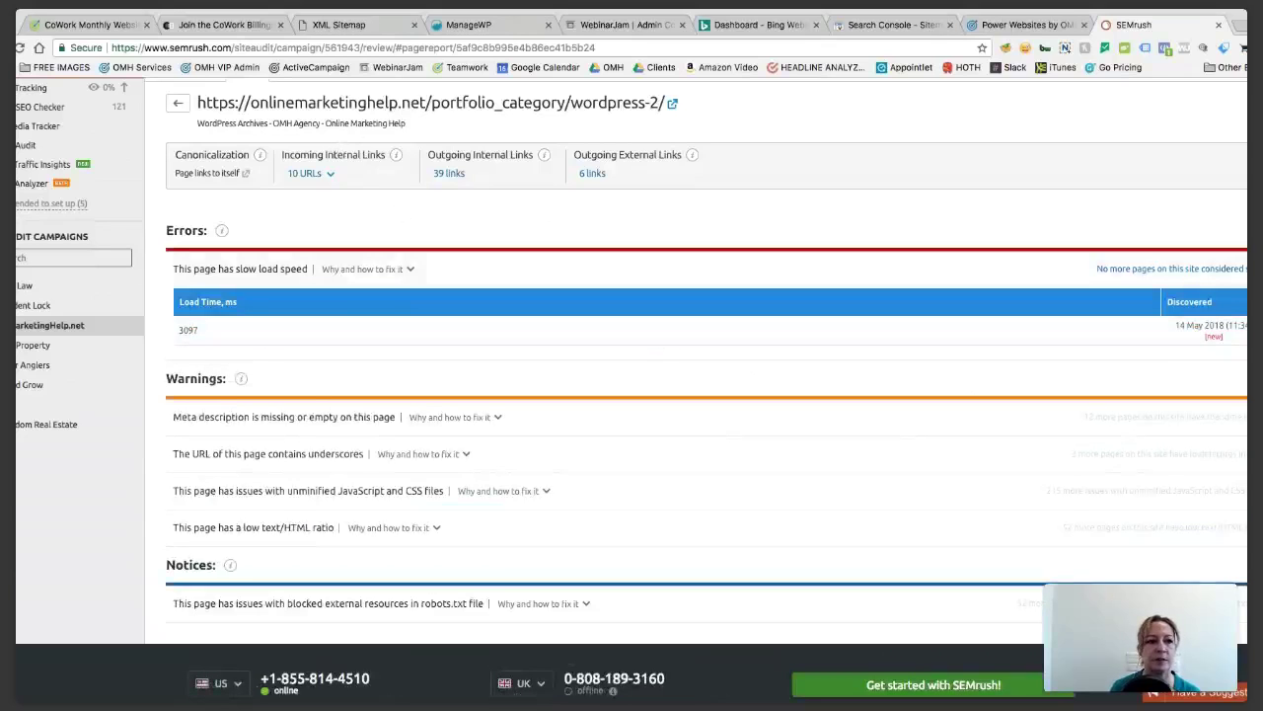
pyautogui.press('super+Left')
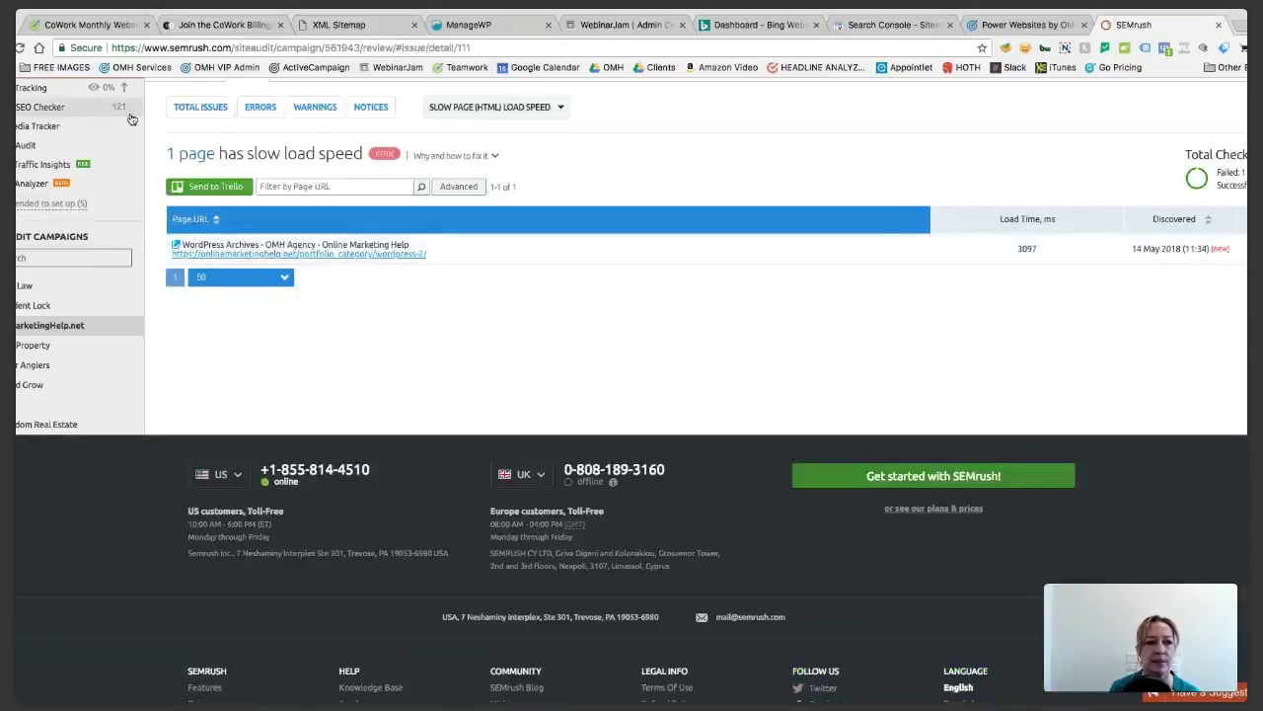
pyautogui.press('super+Left')
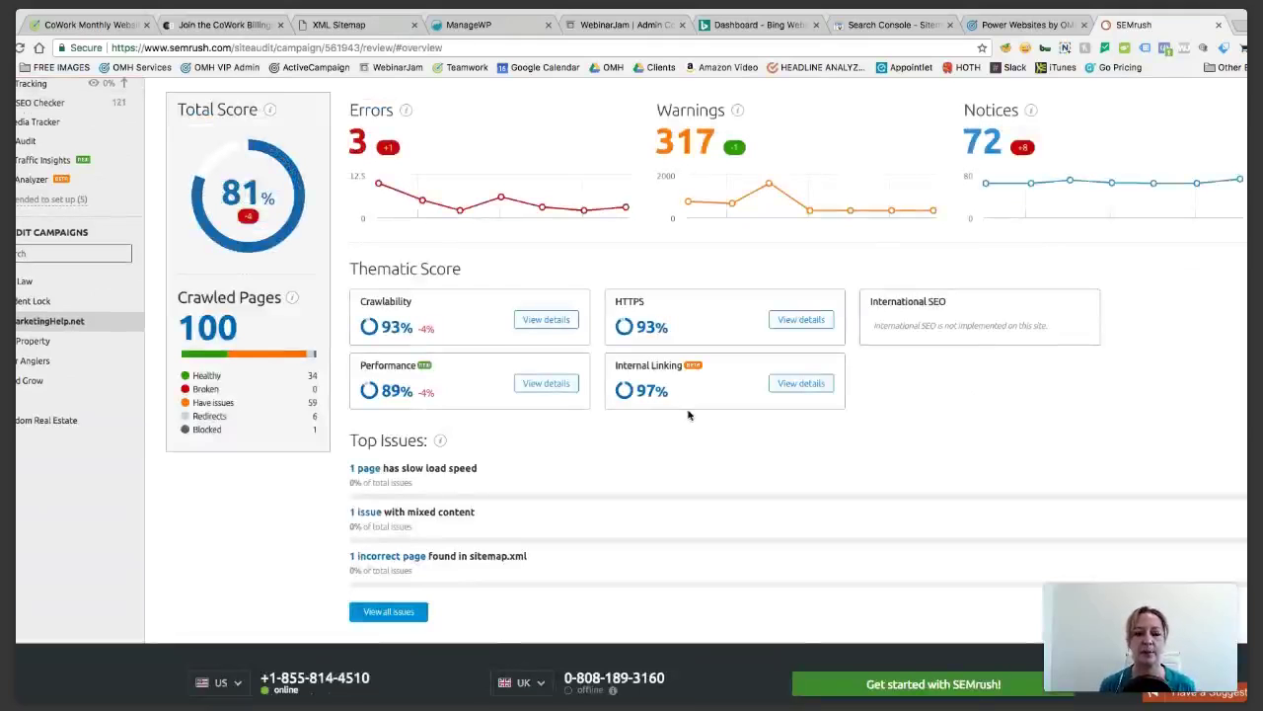
# Open the audit's warnings, view the pages without meta descriptions, and read why and how to fix the issue
pyautogui.scroll(3, 829, 281)
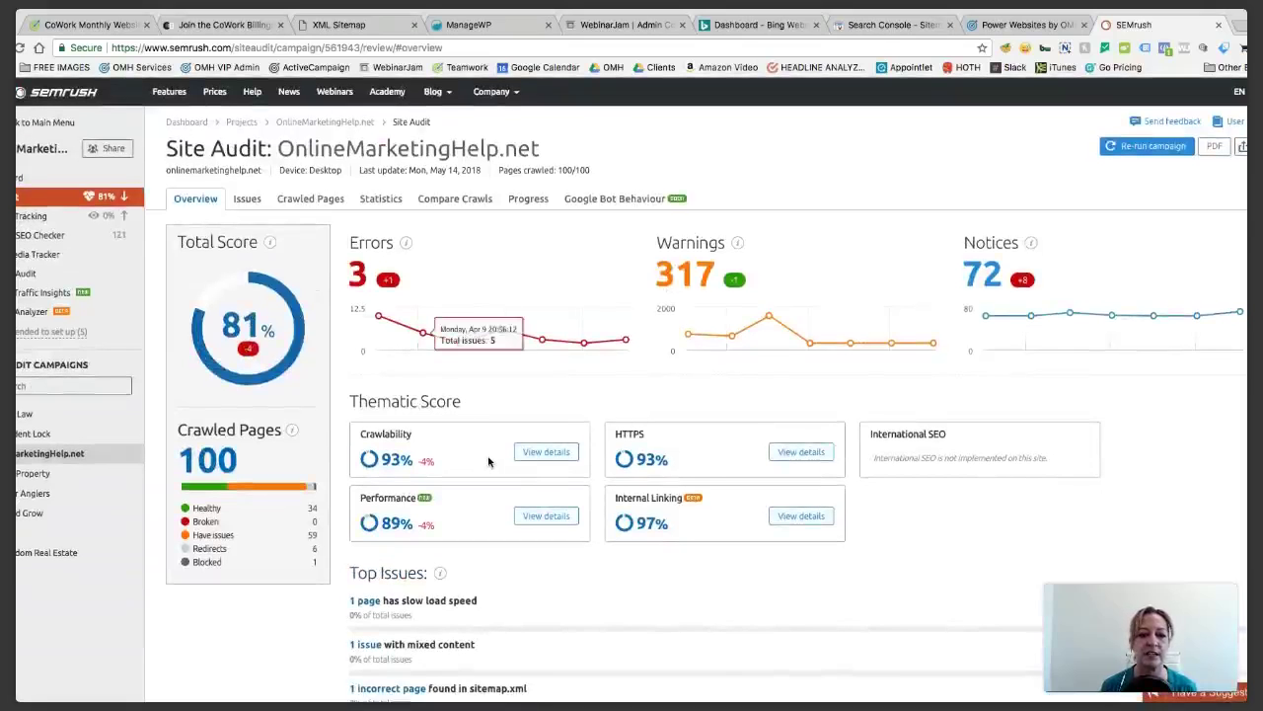
pyautogui.scroll(-1, 494, 395)
pyautogui.click(708, 262)
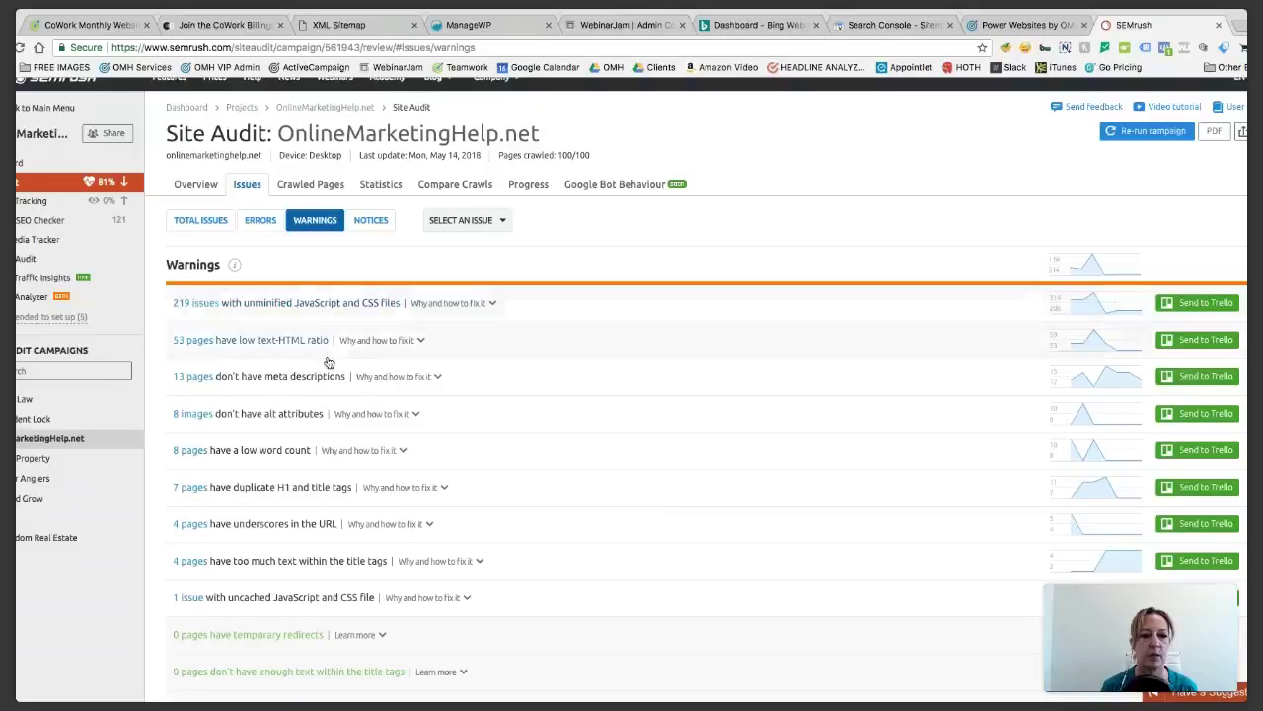
pyautogui.click(276, 380)
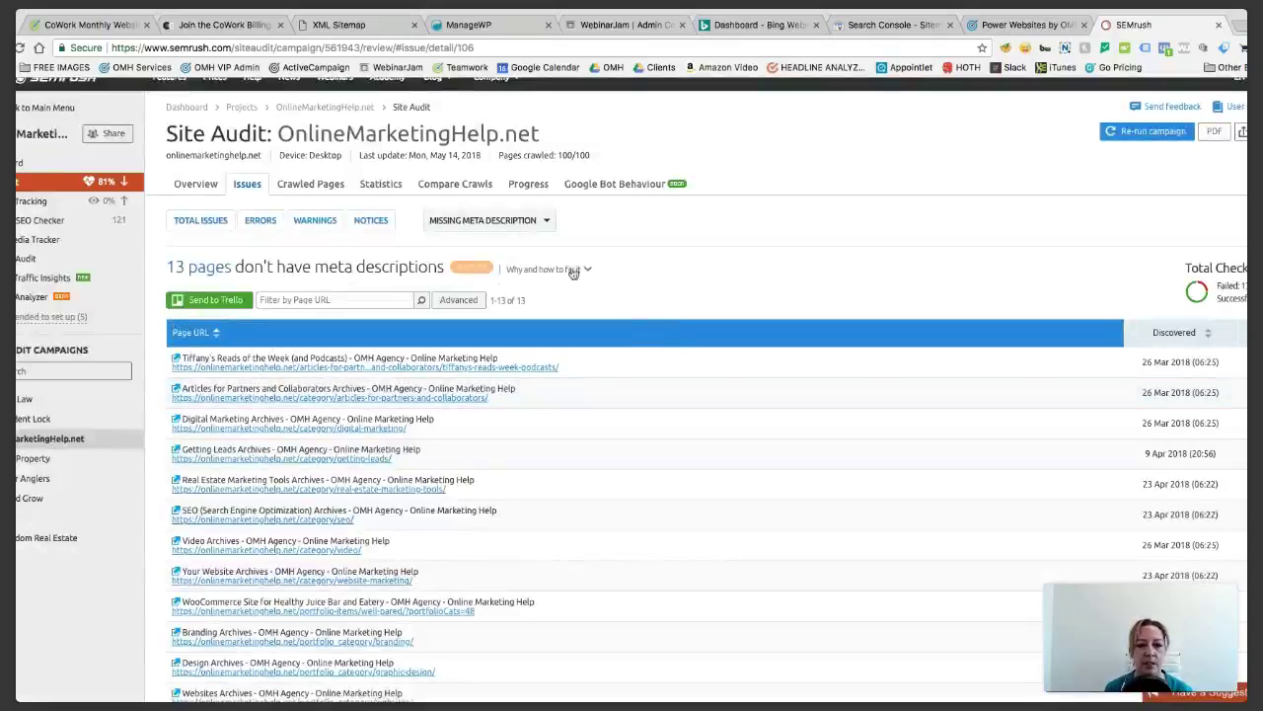
pyautogui.click(541, 269)
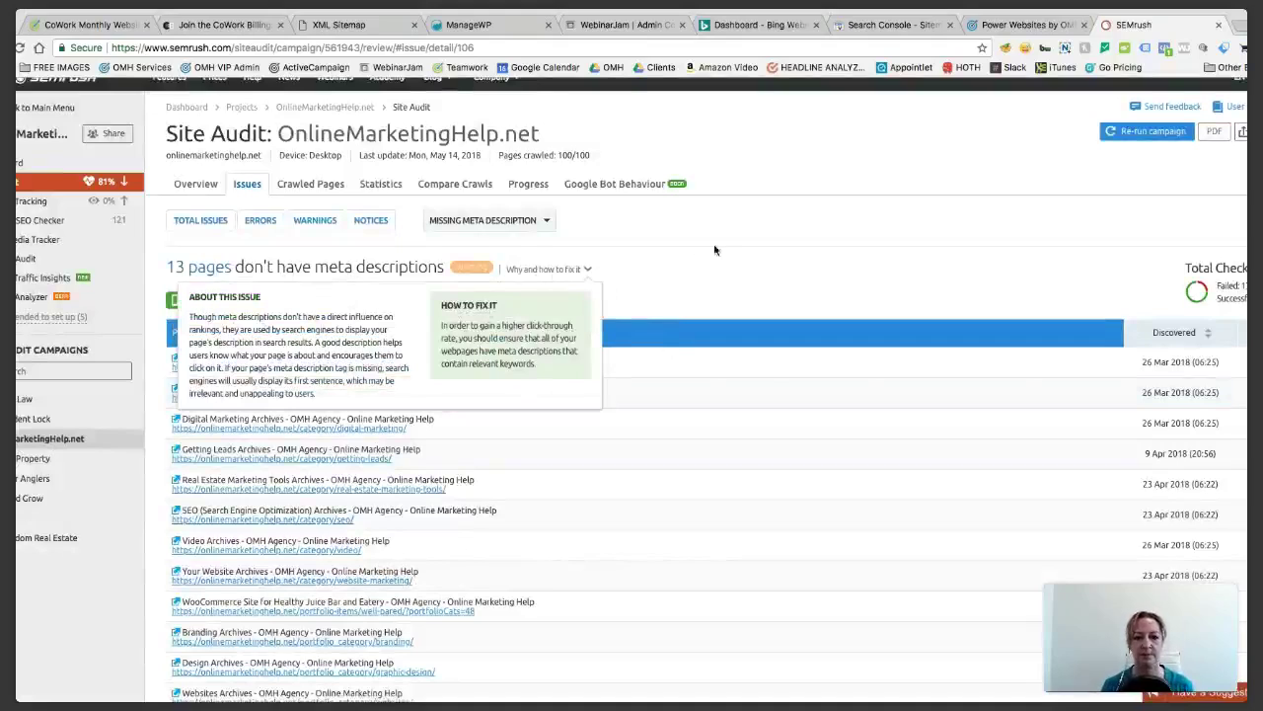
pyautogui.click(780, 267)
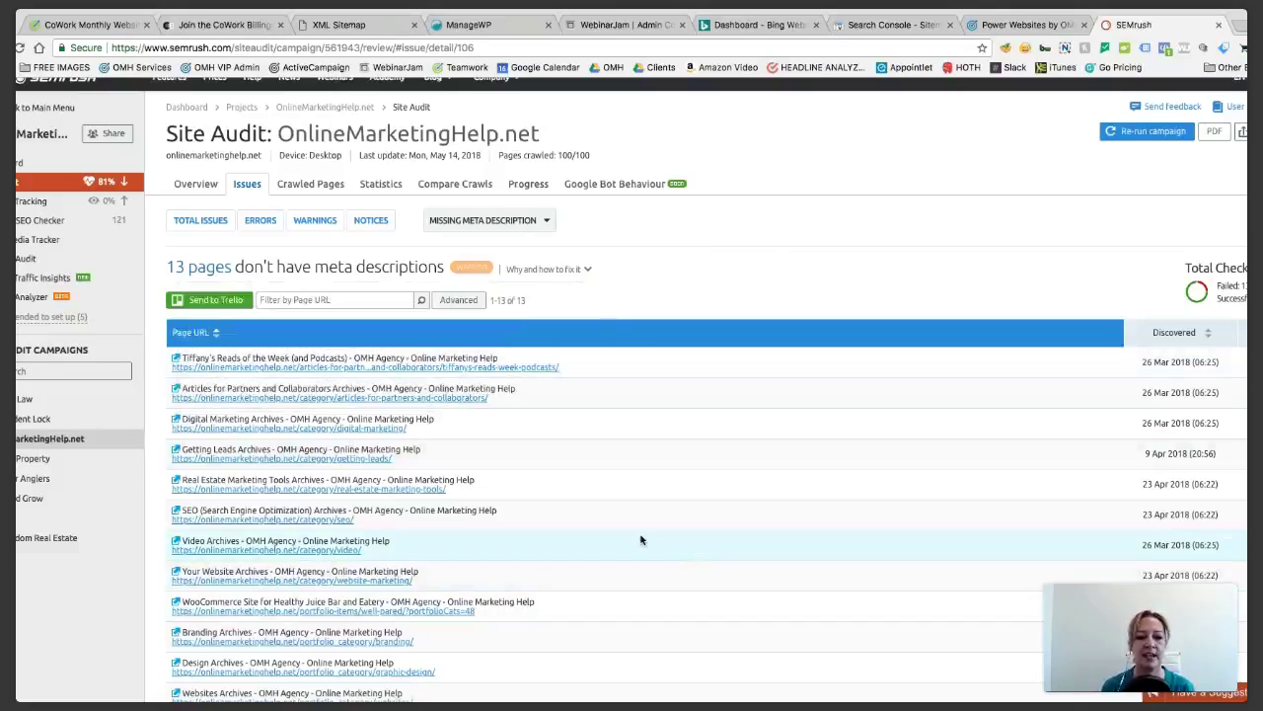
# View the first page without a meta description, the reads of the week and podcasts article, on the live site
pyautogui.scroll(1, 640, 540)
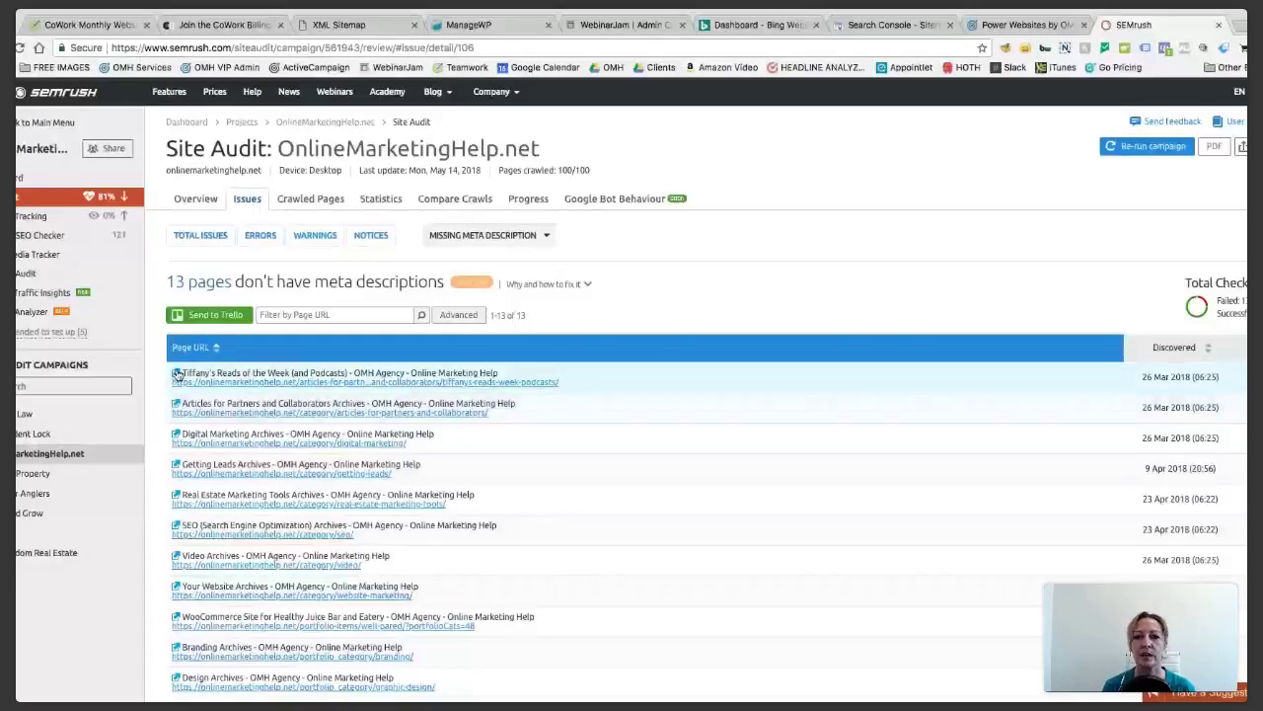
pyautogui.click(177, 374)
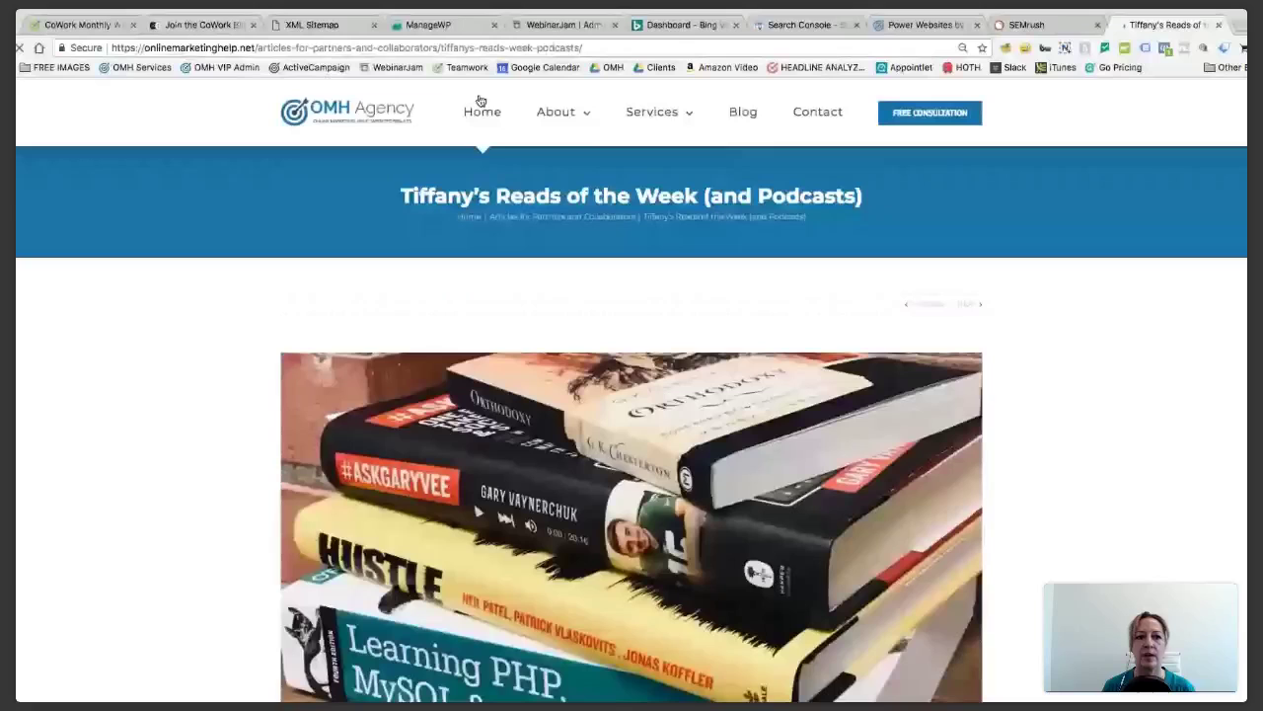
pyautogui.click(912, 27)
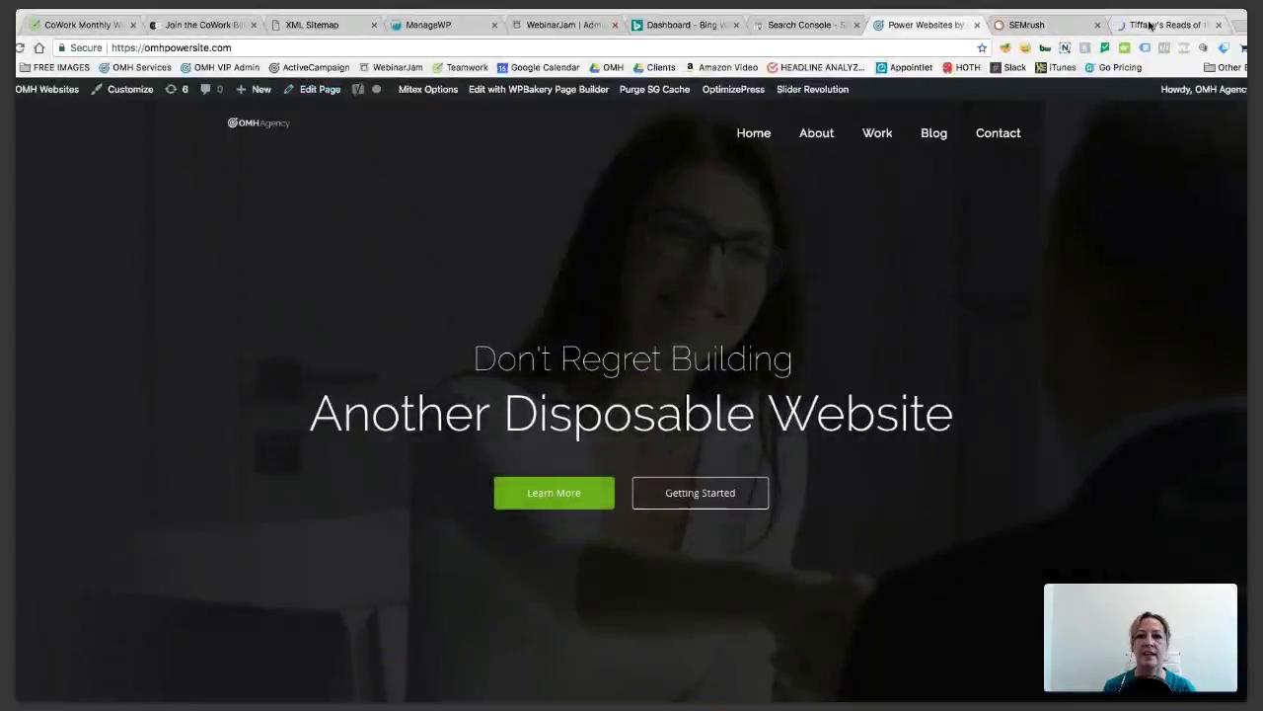
pyautogui.click(1150, 25)
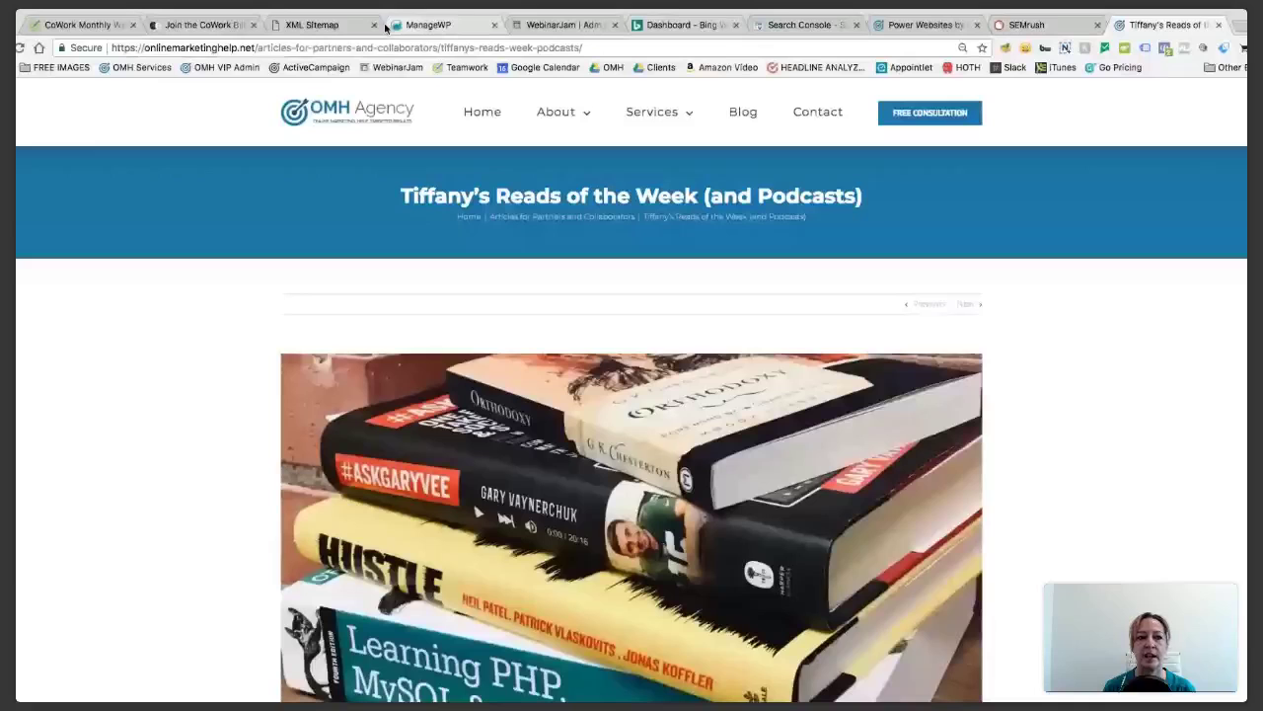
# View the Pricing page of the CoWork Billings site and close its browser tab
pyautogui.click(217, 29)
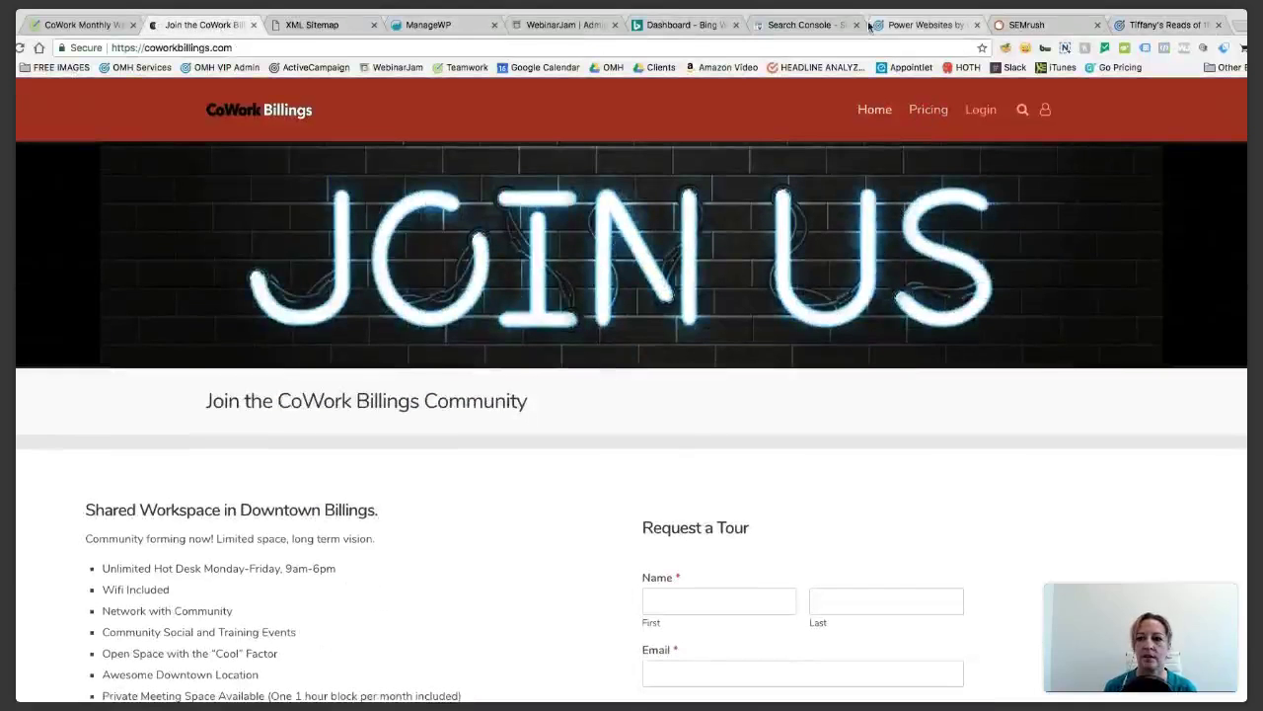
pyautogui.click(911, 115)
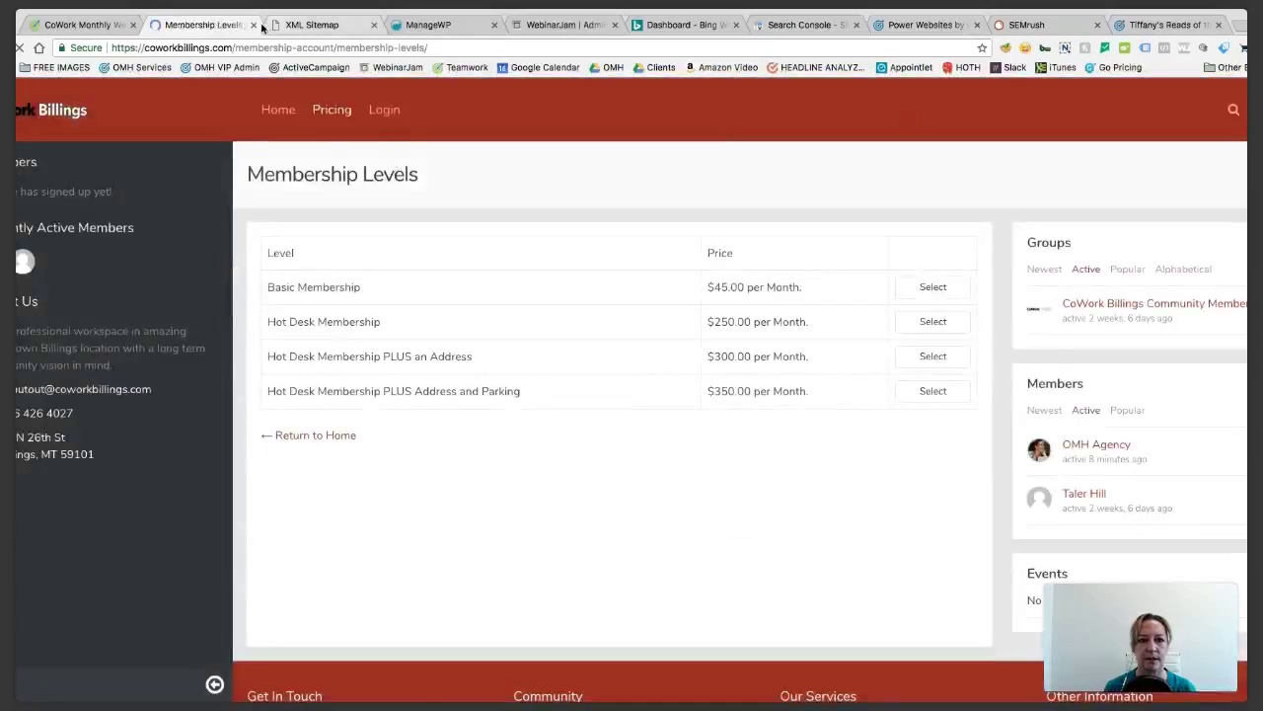
pyautogui.click(255, 25)
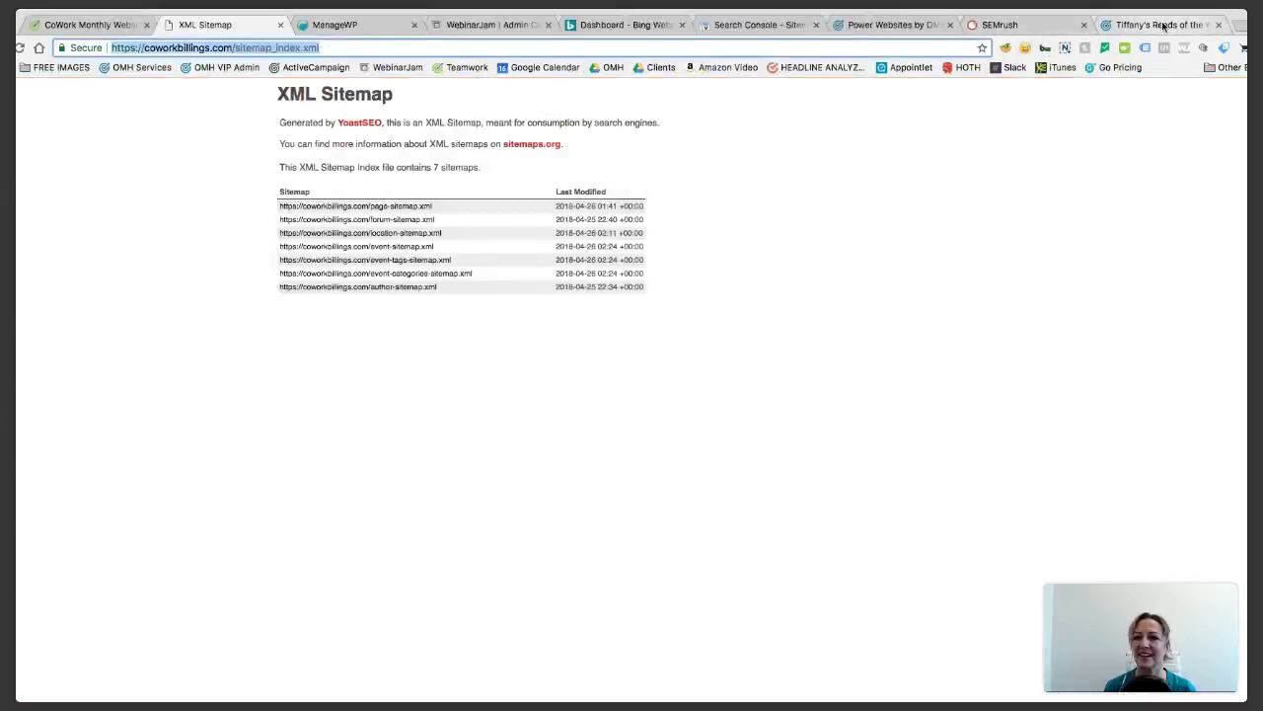
# Open the Power Websites home page for editing in WordPress and revisit SEMrush's list of pages without meta descriptions
pyautogui.click(888, 25)
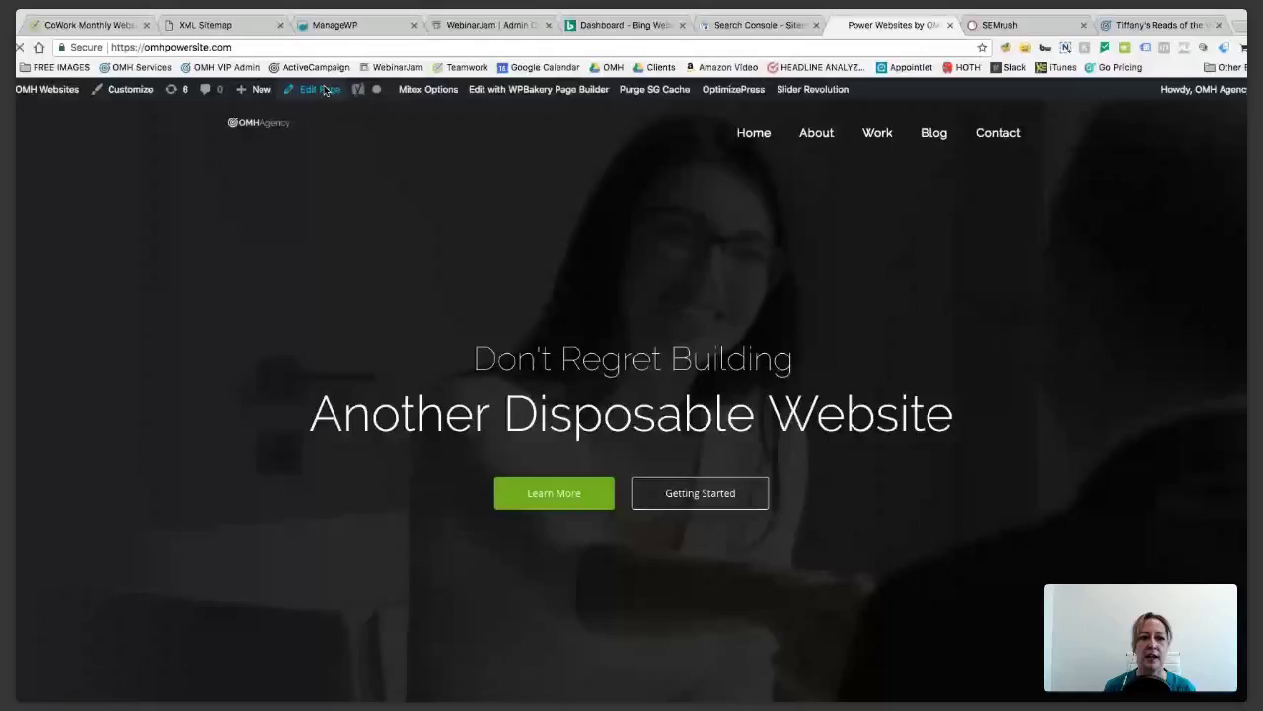
pyautogui.click(325, 90)
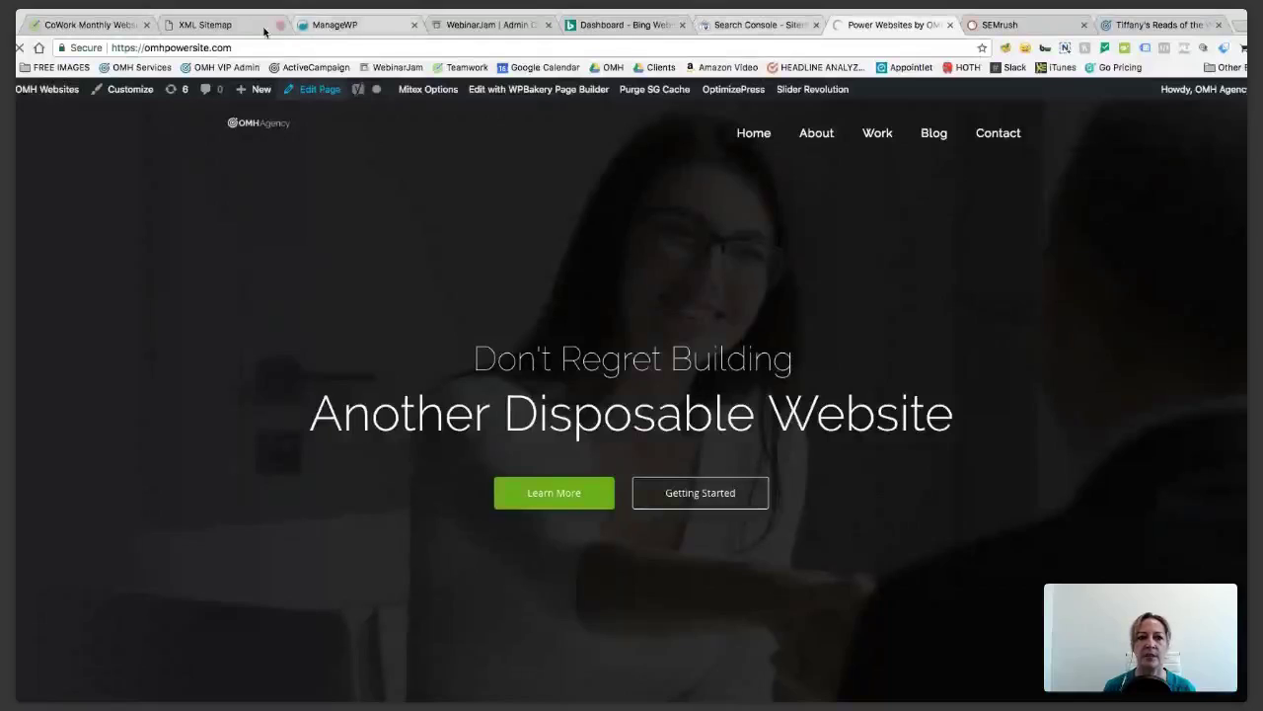
pyautogui.click(1014, 26)
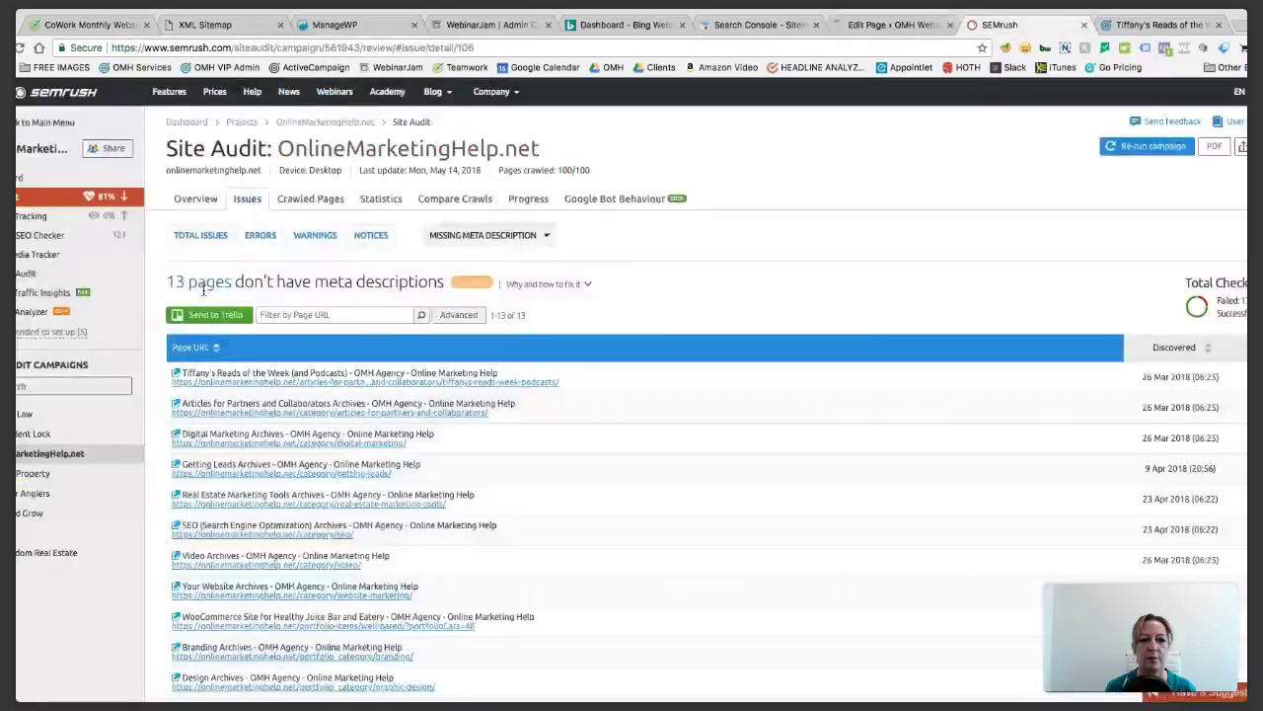
pyautogui.moveTo(265, 281); pyautogui.dragTo(301, 373)
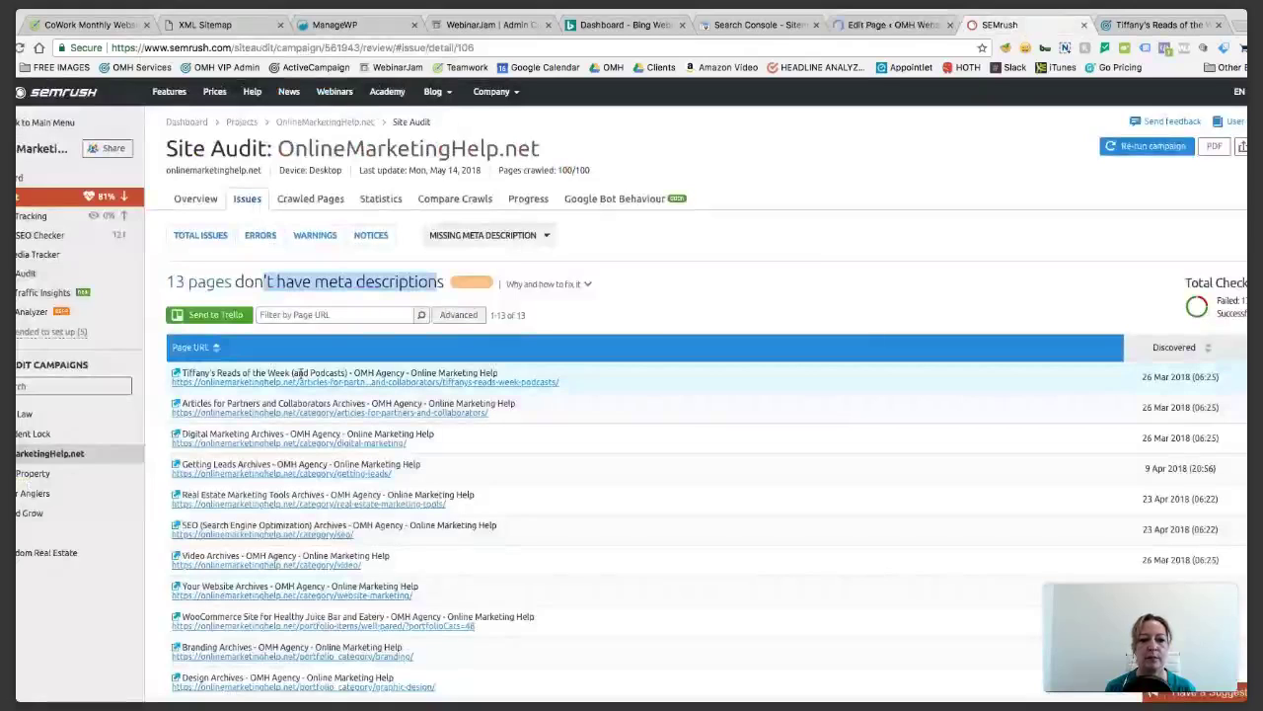
# Open the Yoast SEO snippet editor on the Power Websites page, examine its meta description field, and return to Search Console's sitemaps
pyautogui.click(886, 26)
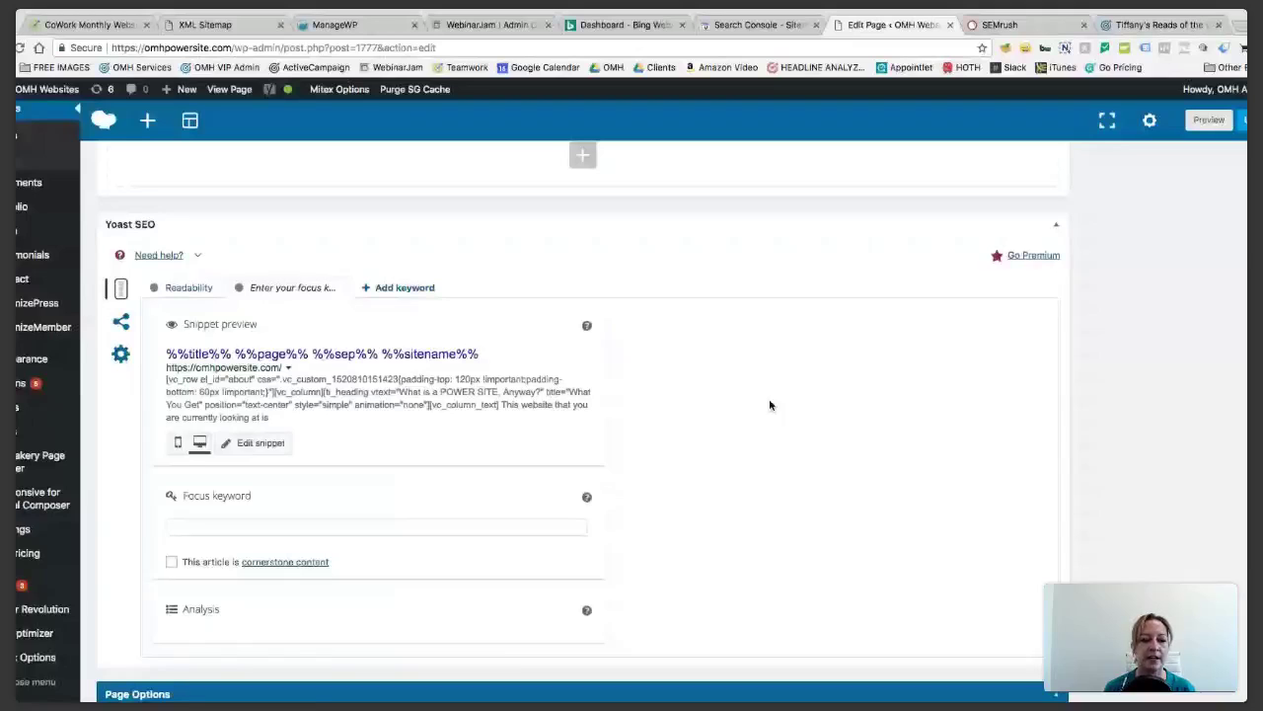
pyautogui.click(254, 465)
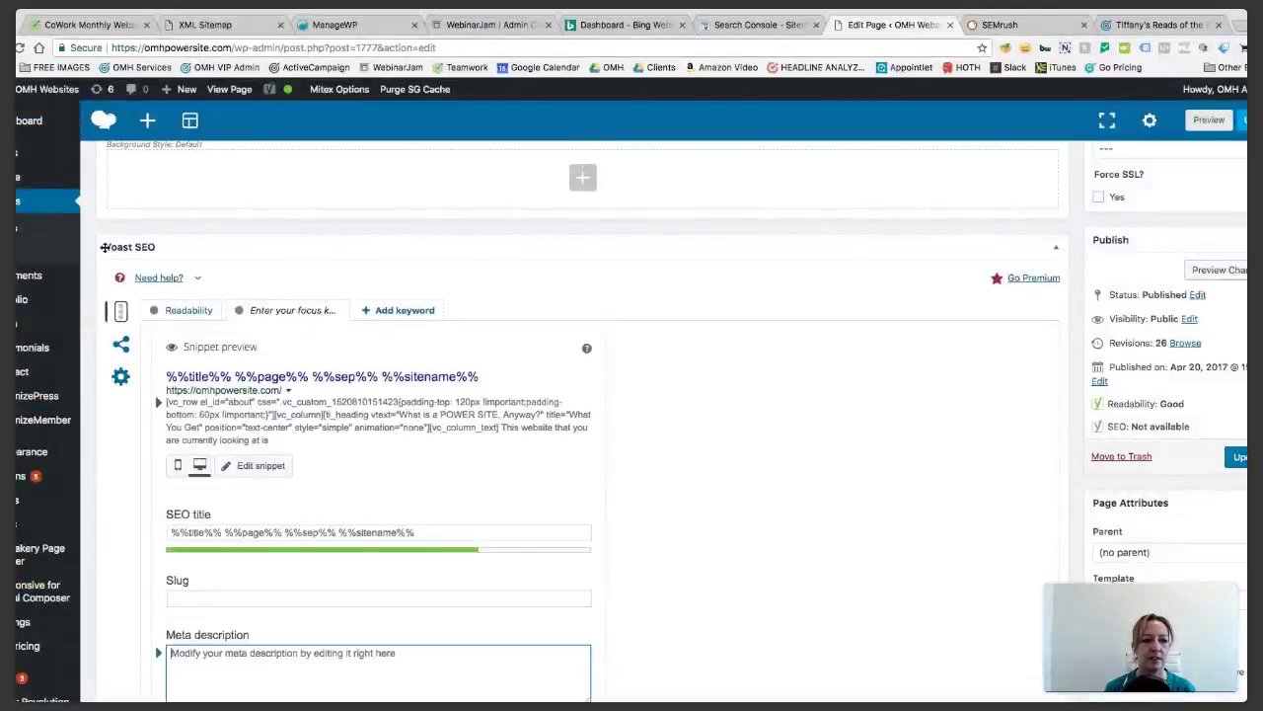
pyautogui.scroll(-2, 197, 365)
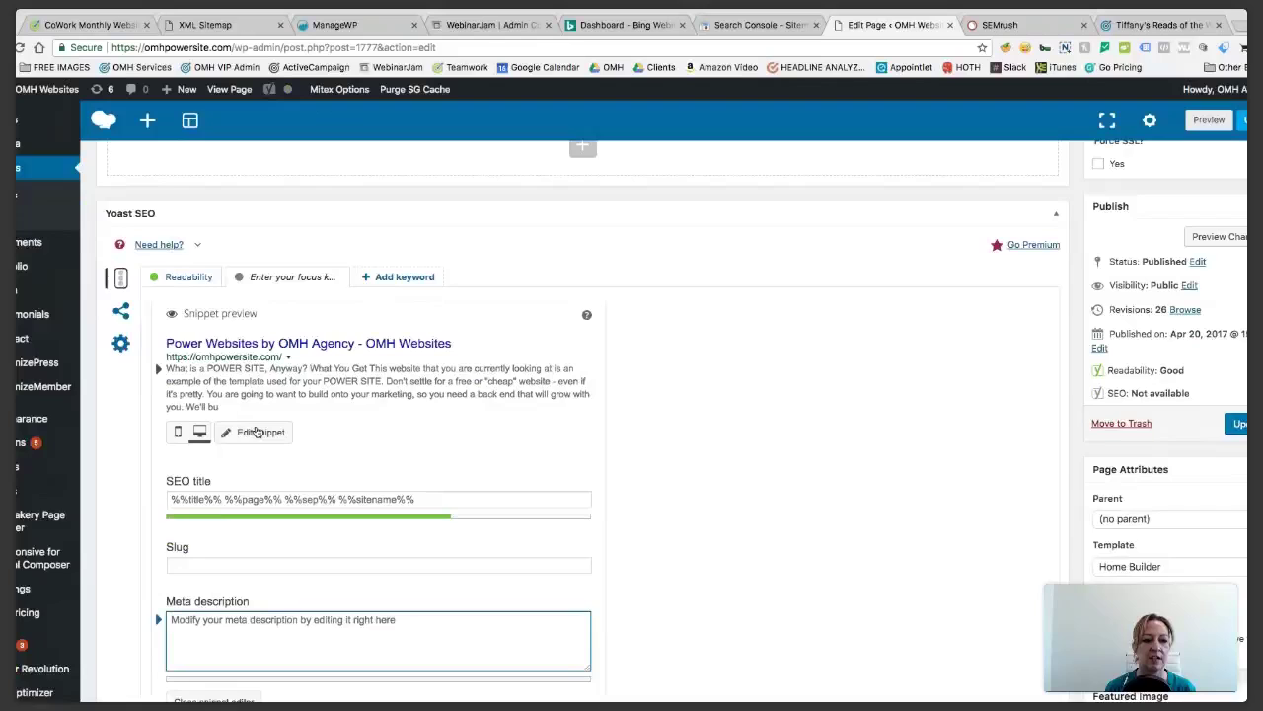
pyautogui.scroll(-2, 257, 431)
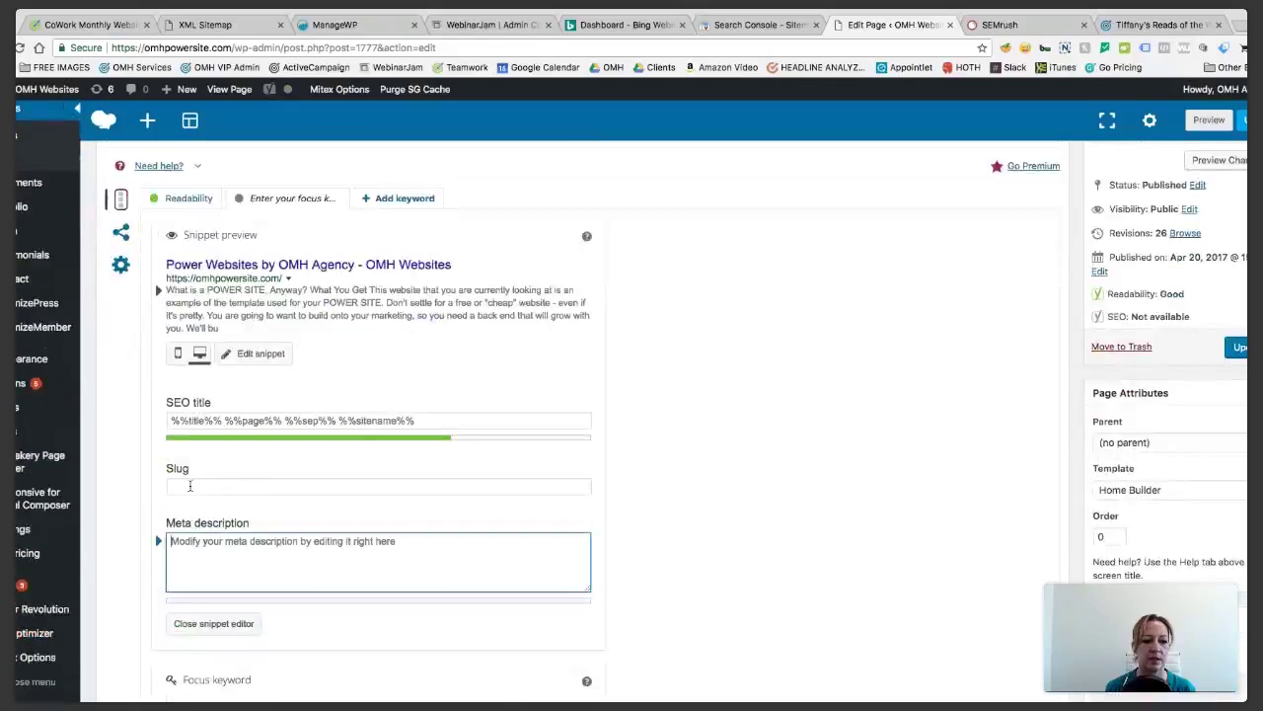
pyautogui.scroll(-1, 311, 574)
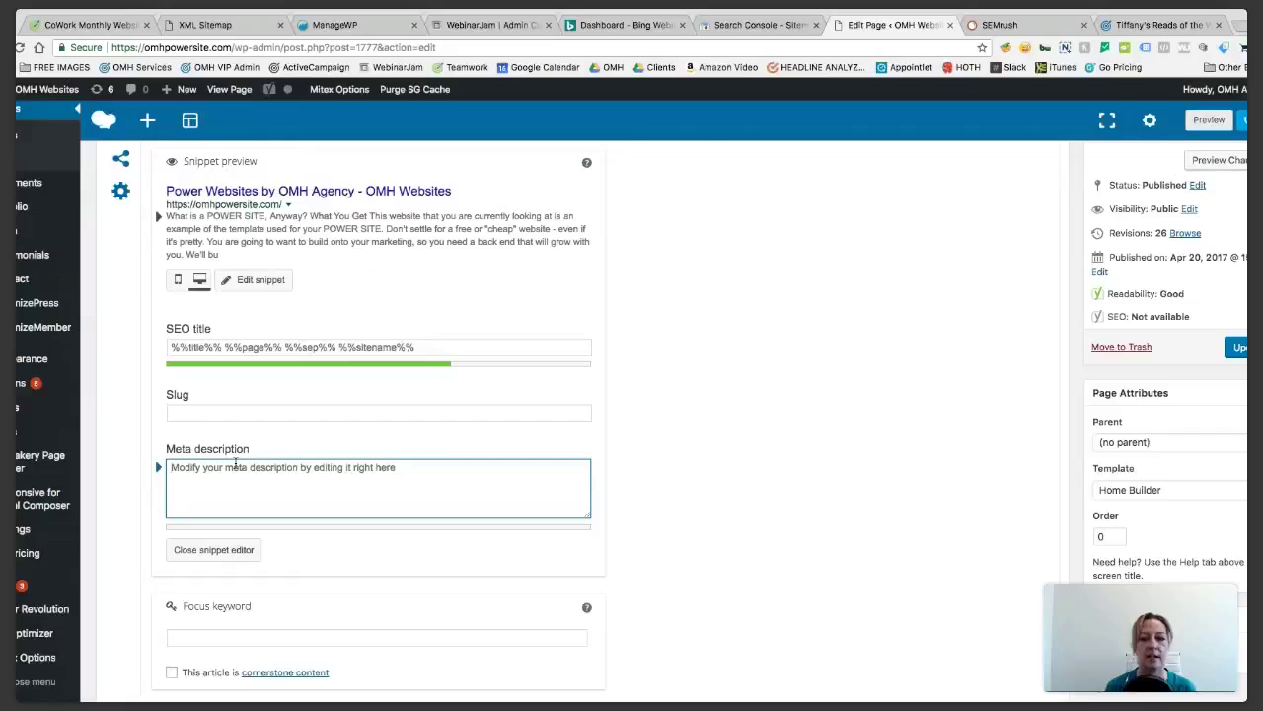
pyautogui.click(783, 24)
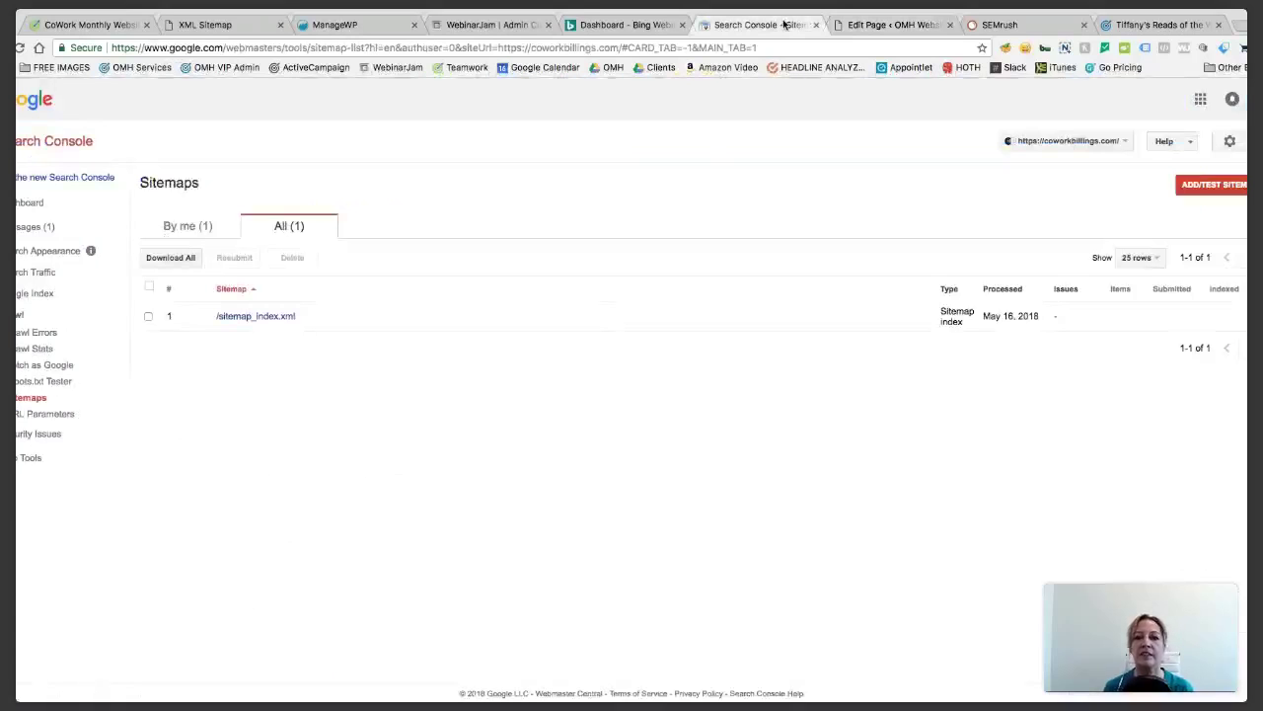